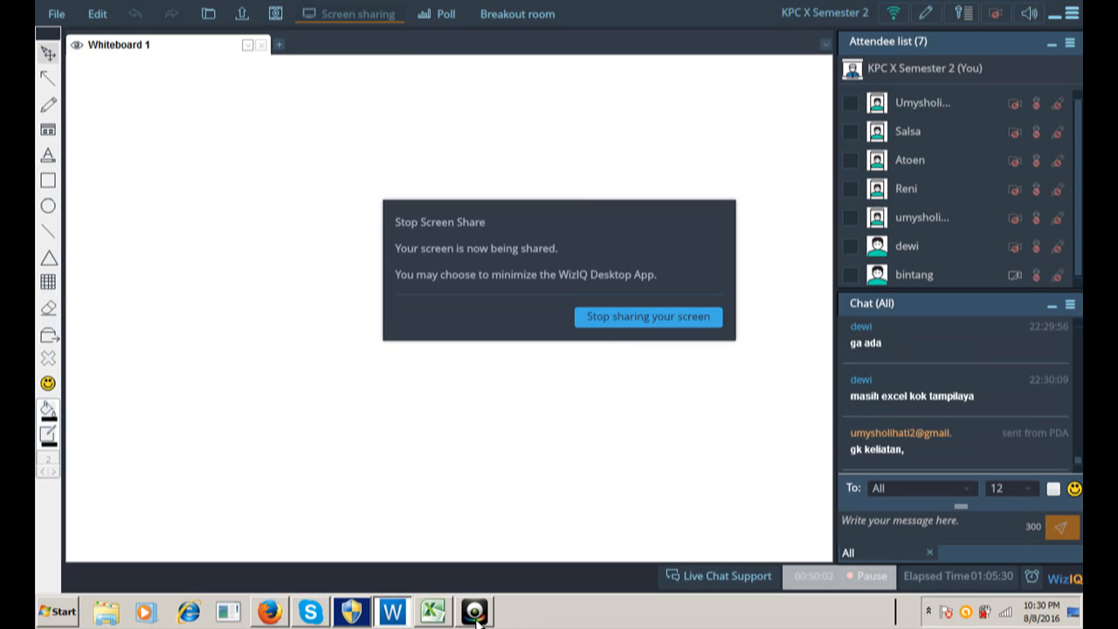
Switch to the Excel workbook Book1 and look over the payroll table down to its totals row
{"action": "left_click", "coordinate": [434, 611]}
{"action": "left_click", "coordinate": [846, 286]}
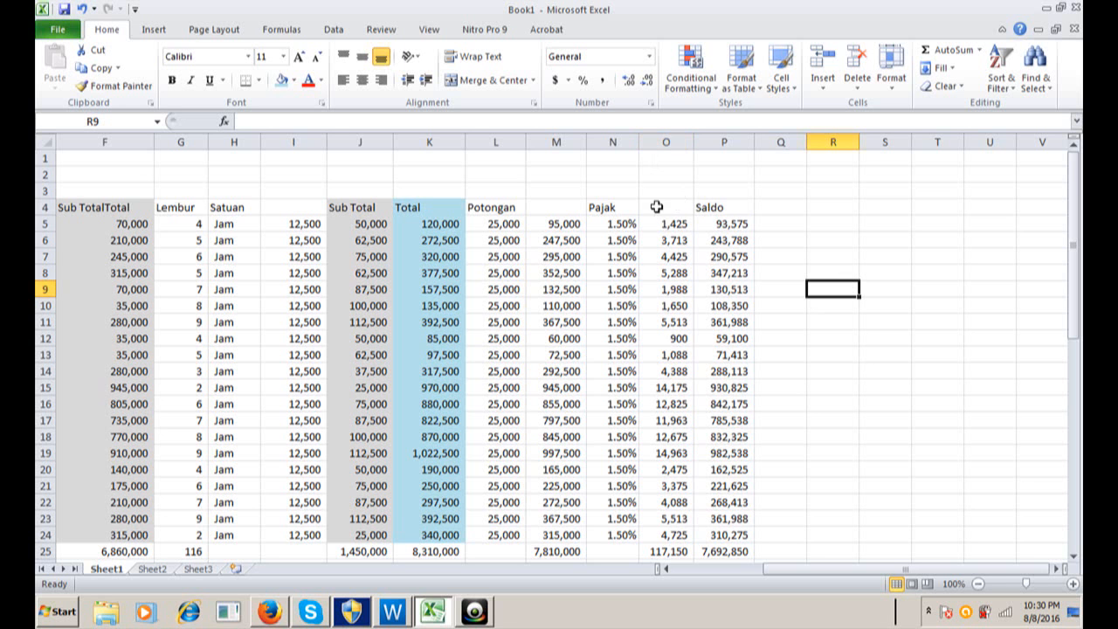
{"action": "scroll", "coordinate": [827, 237], "scroll_direction": "down", "scroll_amount": 2}
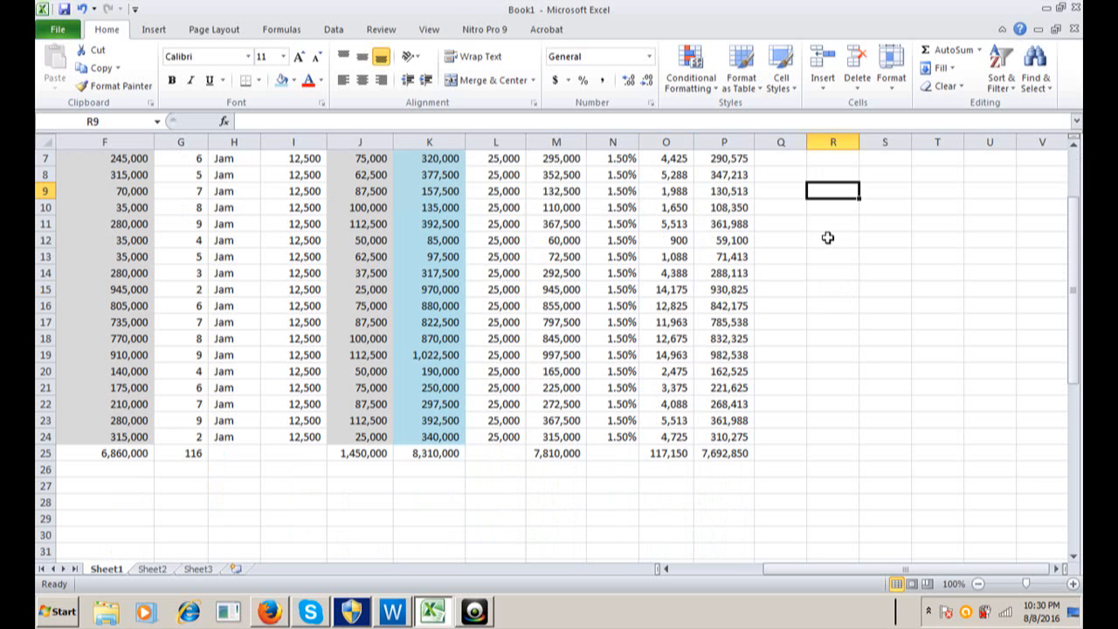
{"action": "scroll", "coordinate": [827, 238], "scroll_direction": "down", "scroll_amount": 1}
{"action": "scroll", "coordinate": [826, 237], "scroll_direction": "up", "scroll_amount": 3}
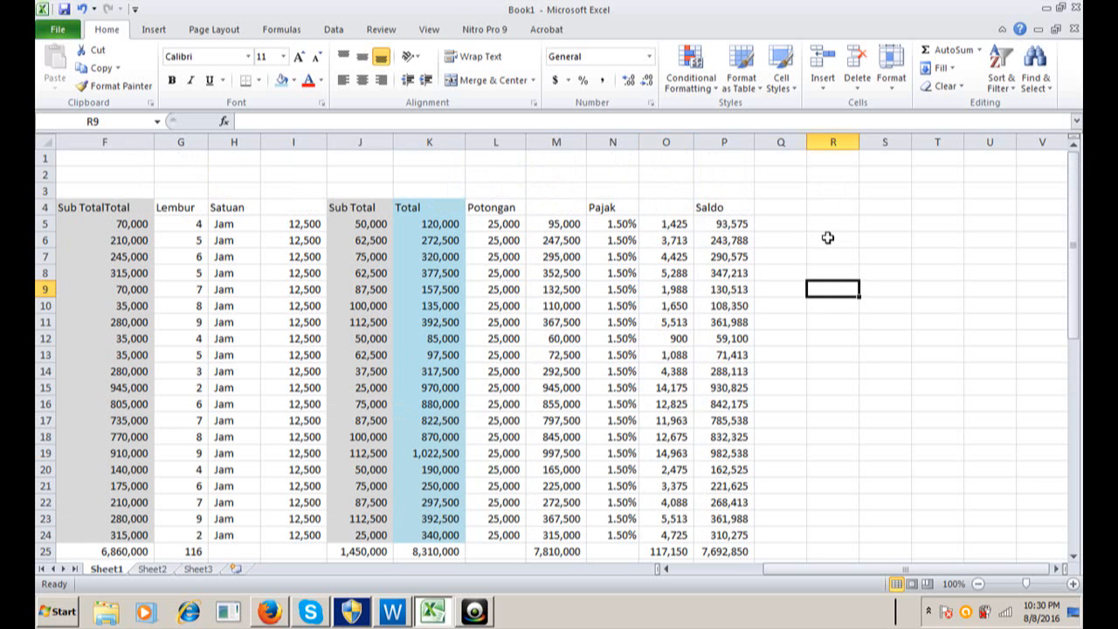
Clear the contents of cells B6 through Q24, keeping the first employee's row and the totals row
{"action": "left_click_drag", "start_coordinate": [870, 572], "coordinate": [723, 578]}
{"action": "left_click_drag", "start_coordinate": [136, 239], "coordinate": [1040, 436]}
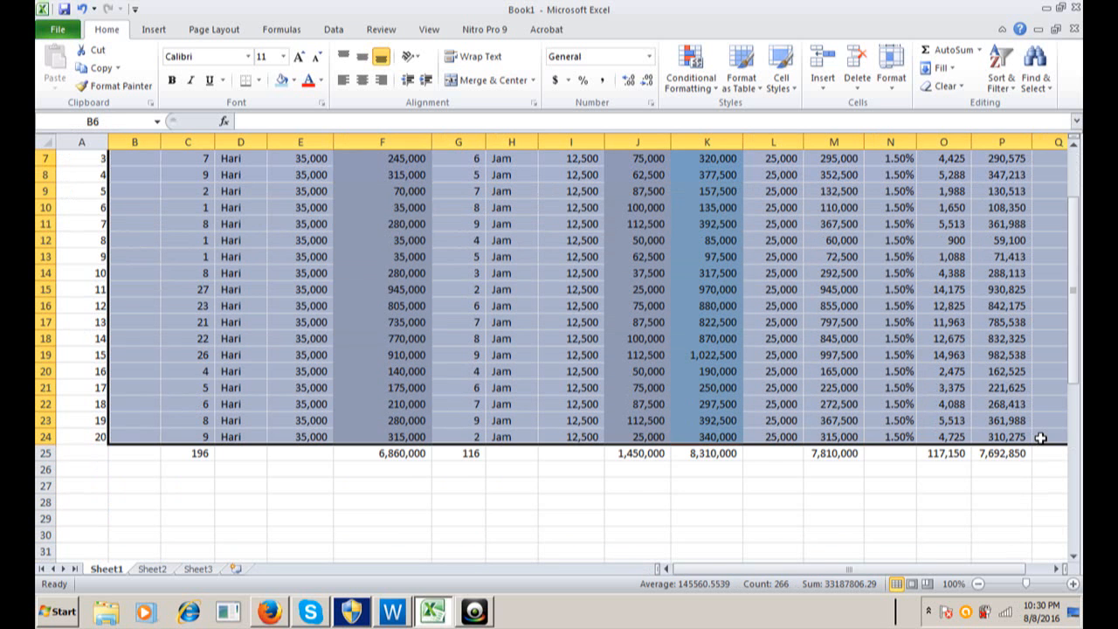
{"action": "key", "text": "Delete"}
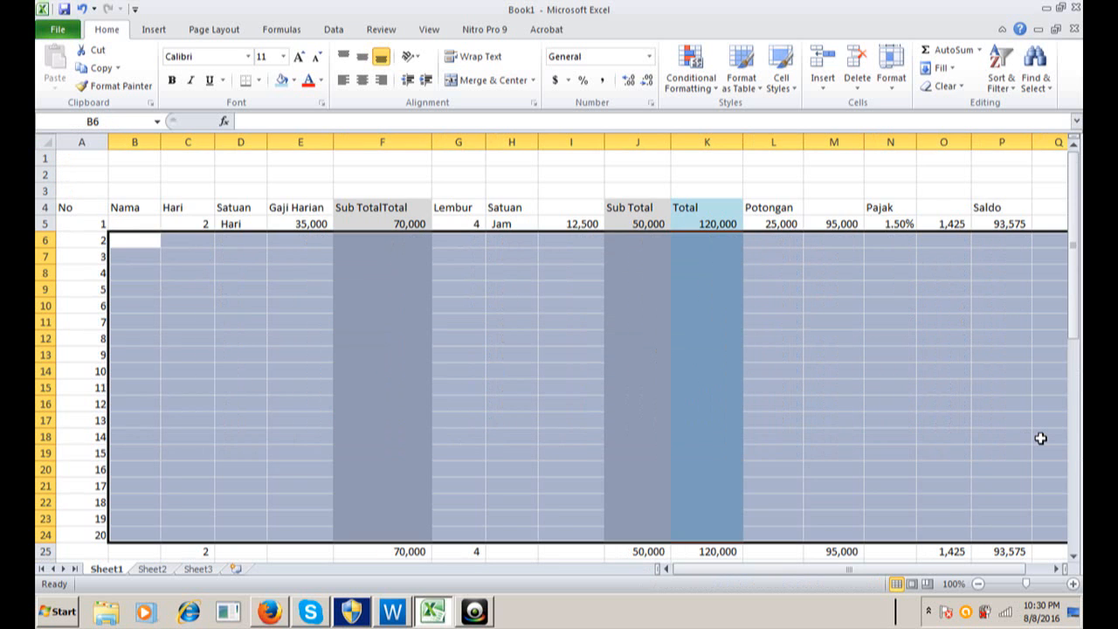
{"action": "key", "text": "Down"}
{"action": "key", "text": "Down"}
{"action": "key", "text": "Down"}
{"action": "key", "text": "Down"}
{"action": "key", "text": "Down"}
{"action": "key", "text": "Down"}
{"action": "key", "text": "Down"}
{"action": "key", "text": "Down"}
{"action": "key", "text": "Down"}
{"action": "key", "text": "Down"}
{"action": "key", "text": "Down"}
{"action": "key", "text": "Down"}
{"action": "key", "text": "Down"}
{"action": "key", "text": "Down"}
{"action": "key", "text": "Down"}
{"action": "key", "text": "Down"}
{"action": "key", "text": "Down"}
{"action": "key", "text": "Down"}
{"action": "key", "text": "Down"}
{"action": "key", "text": "Down"}
{"action": "key", "text": "Up"}
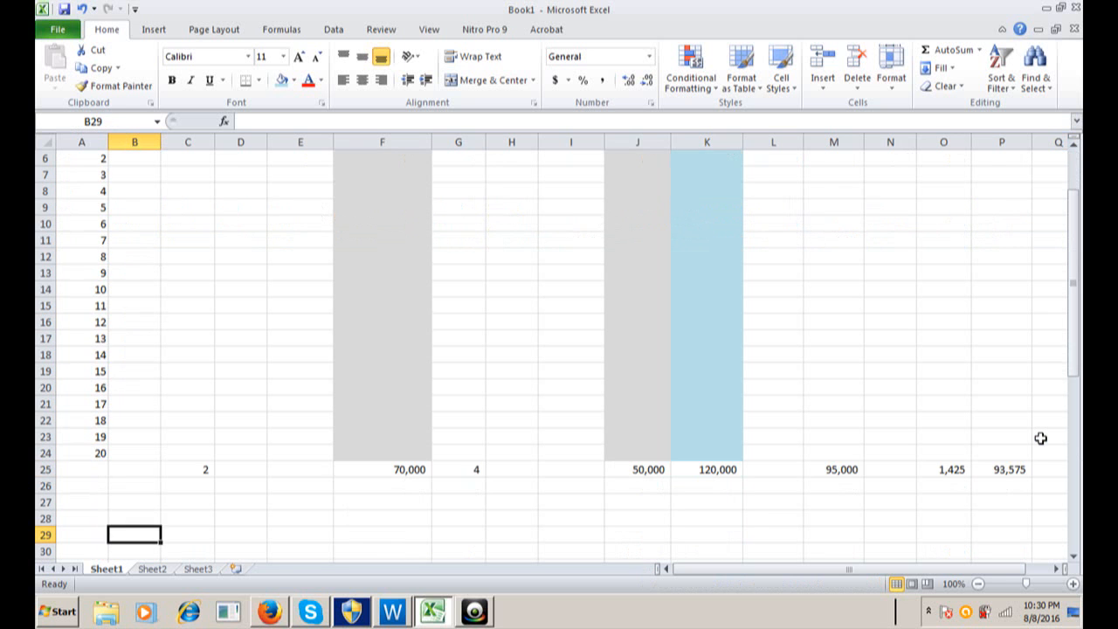
{"action": "key", "text": "Up"}
{"action": "key", "text": "Up"}
{"action": "key", "text": "Up"}
{"action": "key", "text": "Up"}
{"action": "key", "text": "Up"}
{"action": "key", "text": "Up"}
{"action": "key", "text": "Up"}
{"action": "key", "text": "Up"}
{"action": "key", "text": "Up"}
{"action": "key", "text": "Up"}
{"action": "key", "text": "Up"}
{"action": "key", "text": "Up"}
{"action": "key", "text": "Up"}
{"action": "key", "text": "Up"}
{"action": "key", "text": "Up"}
{"action": "key", "text": "Up"}
{"action": "key", "text": "Up"}
{"action": "key", "text": "Up"}
{"action": "key", "text": "Up"}
{"action": "key", "text": "Up"}
Set the first employee's Hari value in cell C5 to 26
{"action": "key", "text": "Down"}
{"action": "key", "text": "Down"}
{"action": "key", "text": "Down"}
{"action": "key", "text": "Down"}
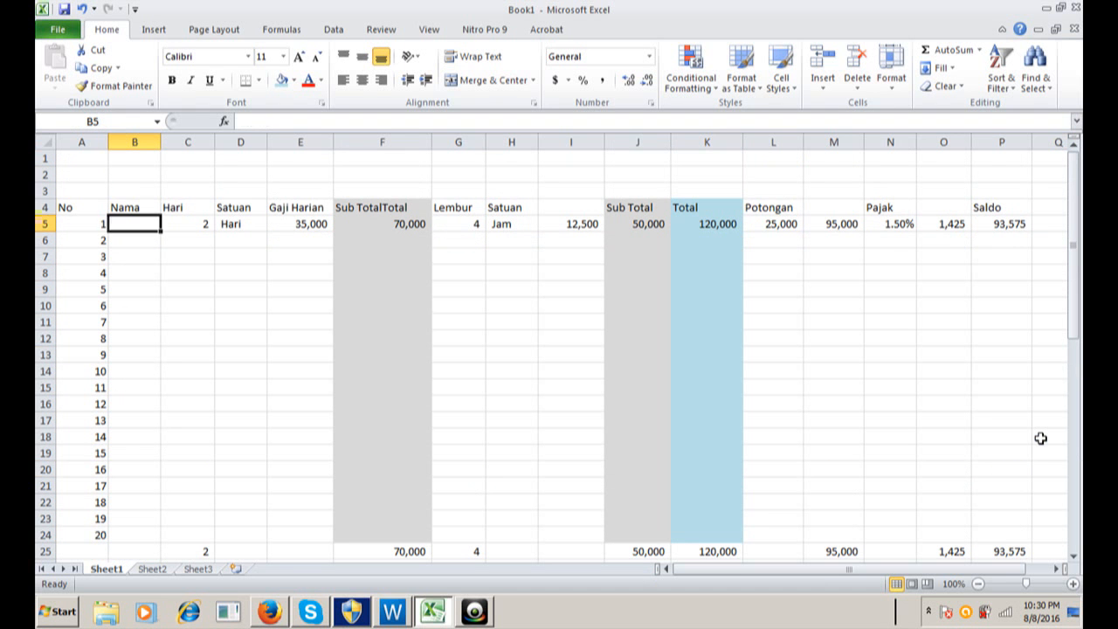
{"action": "key", "text": "Right"}
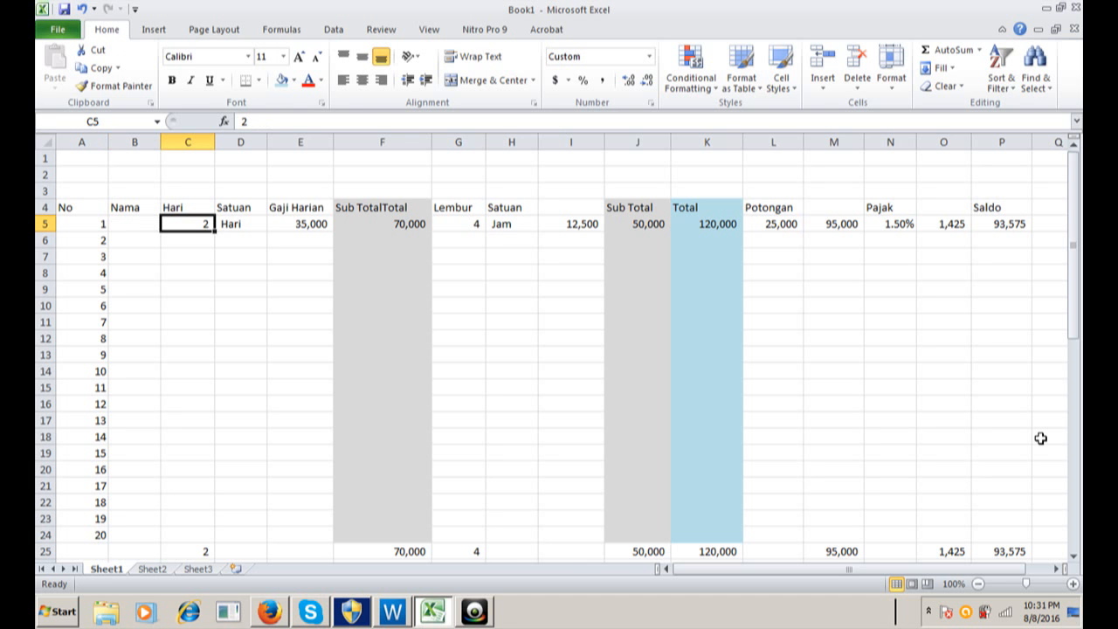
{"action": "type", "text": "26"}
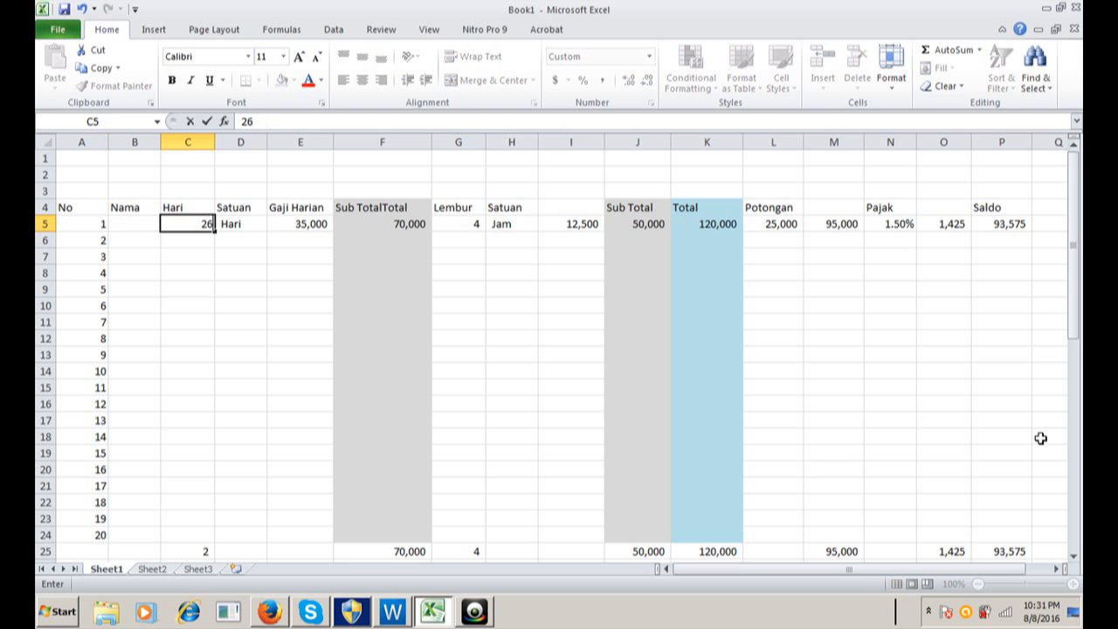
{"action": "key", "text": "Right"}
Set the first employee's Gaji Harian in cell E5 to 75000
{"action": "key", "text": "Right"}
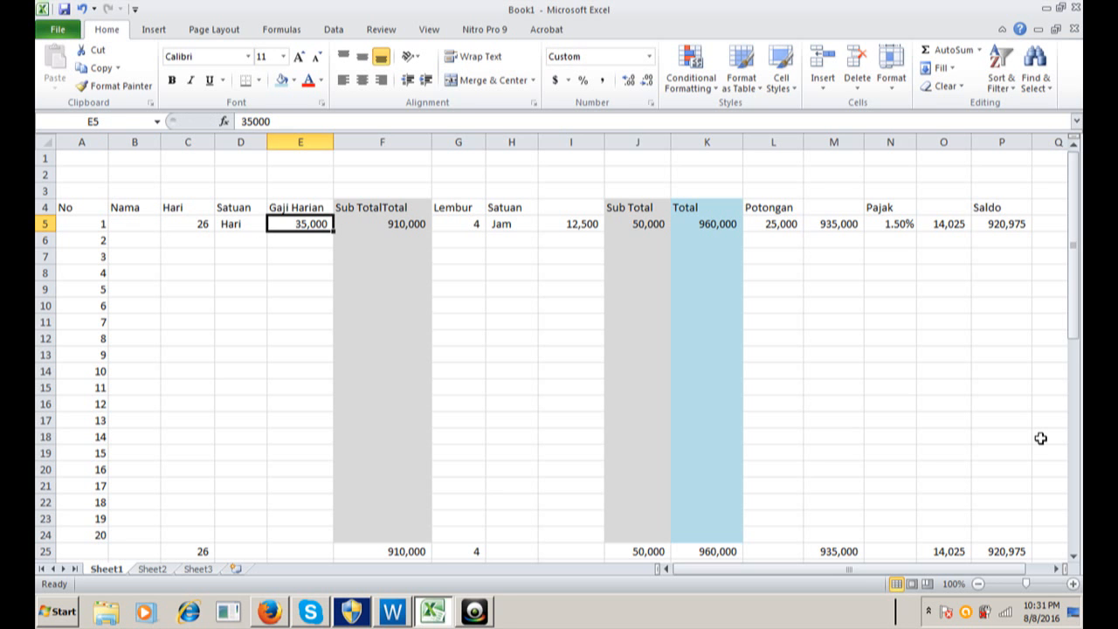
{"action": "type", "text": "7"}
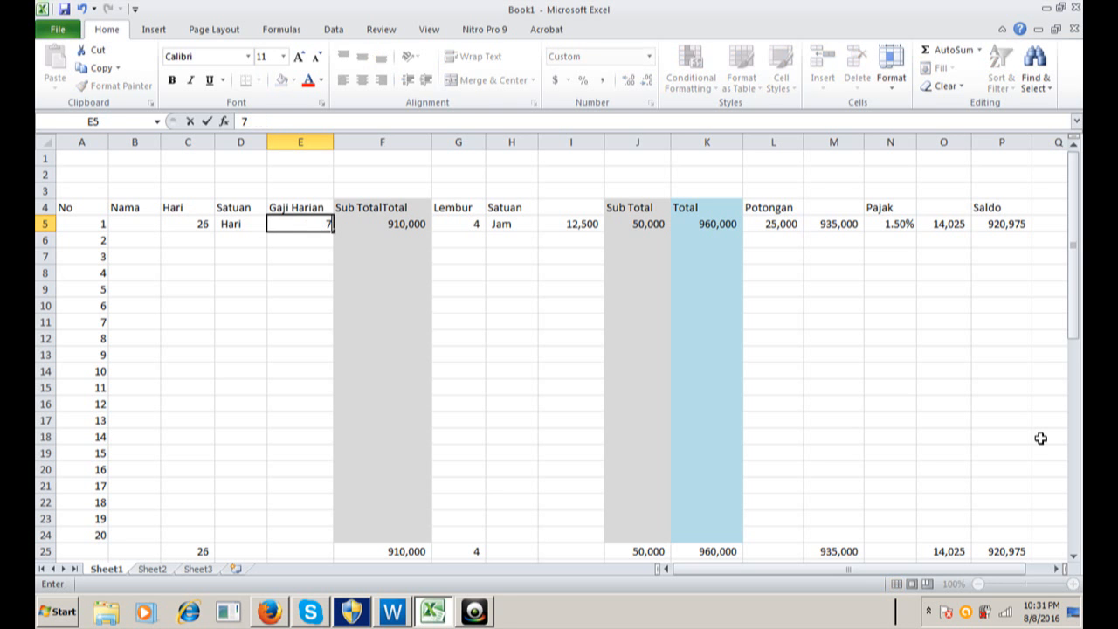
{"action": "type", "text": "5000"}
{"action": "key", "text": "Right"}
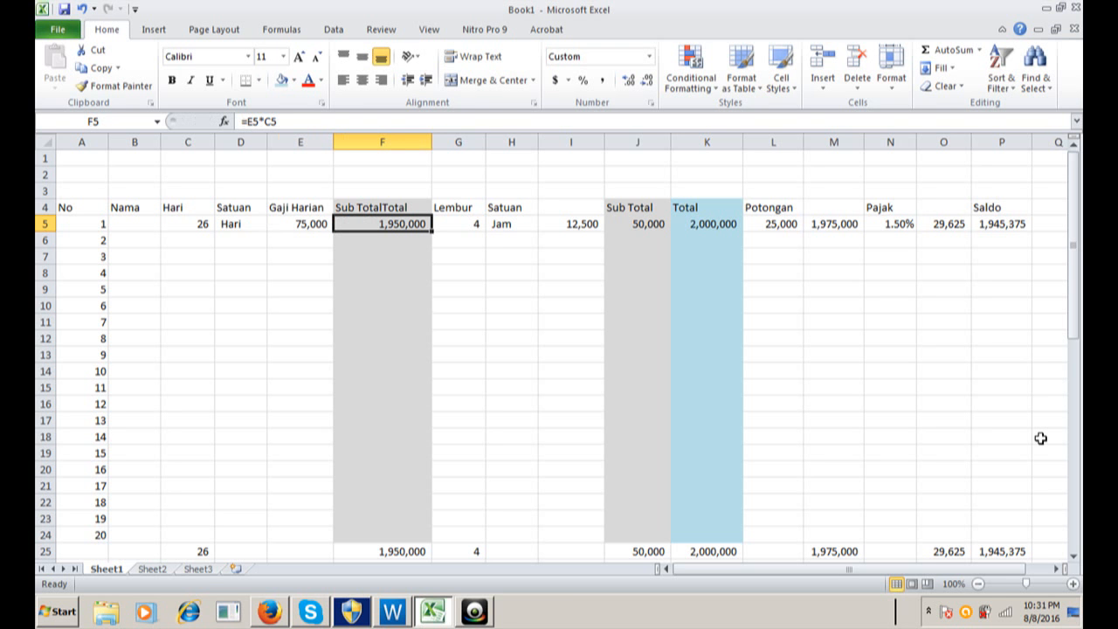
Set the first employee's hourly overtime rate in cell I5 to 25000
{"action": "key", "text": "Right"}
{"action": "key", "text": "Right"}
{"action": "key", "text": "Right"}
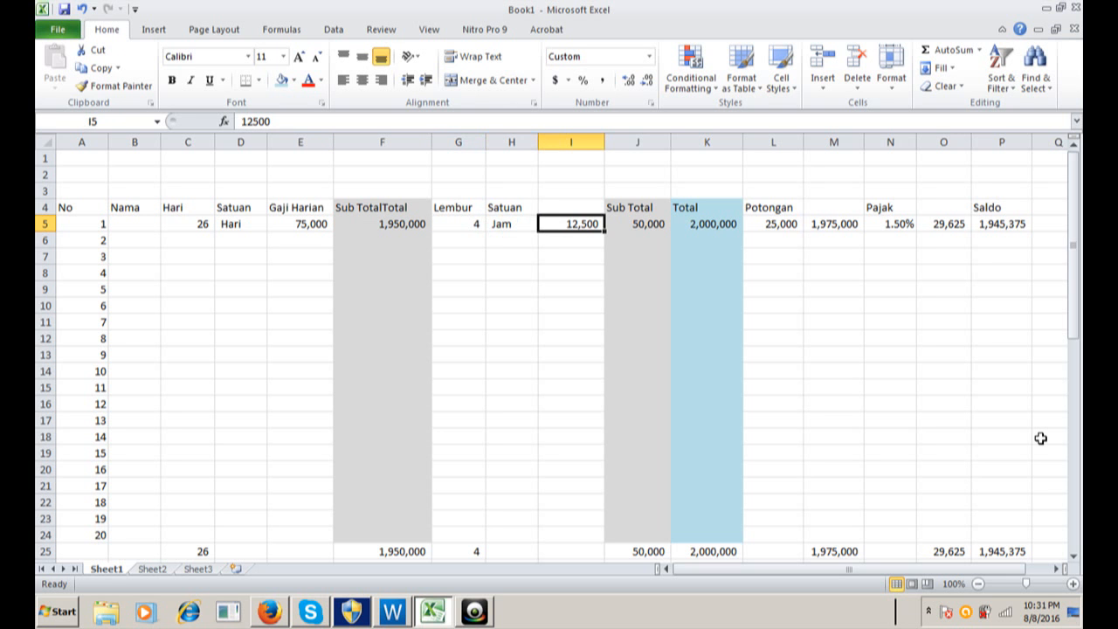
{"action": "type", "text": "2"}
{"action": "type", "text": "5,000"}
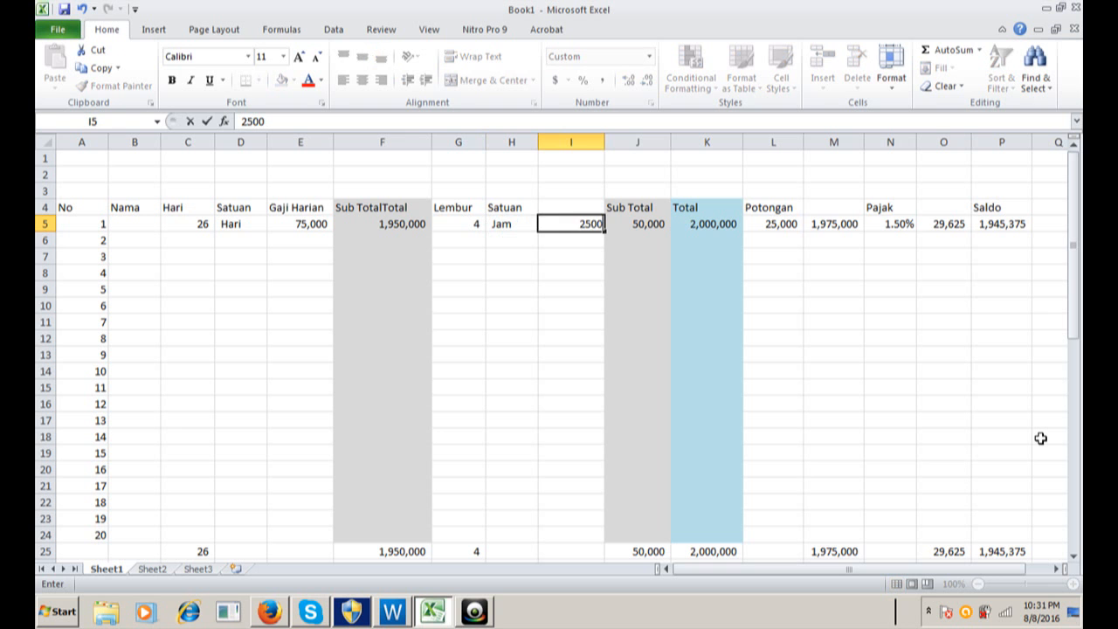
{"action": "key", "text": "Right"}
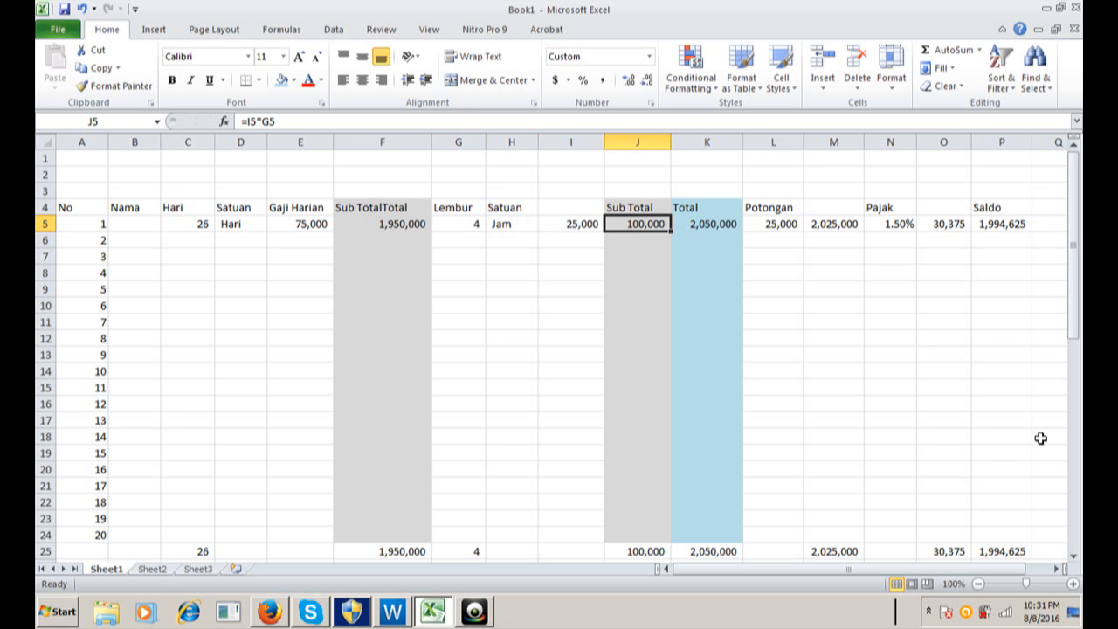
Review the wage subtotal formula in cell F5 and the overtime subtotal formula in cell J5
{"action": "key", "text": "Left"}
{"action": "key", "text": "Left"}
{"action": "key", "text": "Left"}
{"action": "key", "text": "Left"}
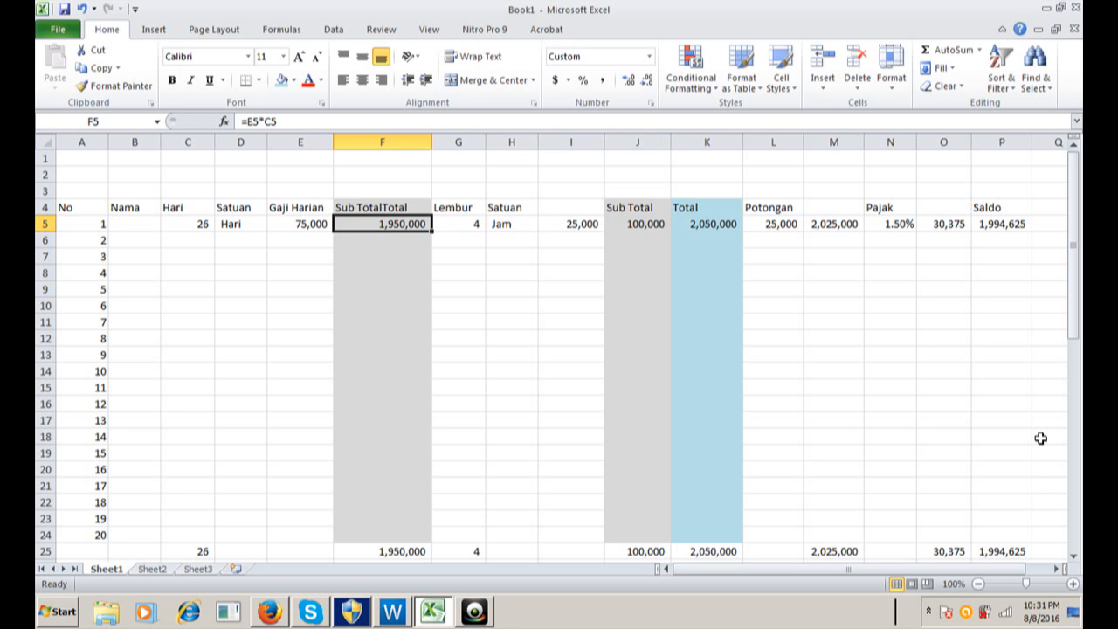
{"action": "key", "text": "Right"}
{"action": "key", "text": "Right"}
{"action": "key", "text": "Right"}
{"action": "key", "text": "Right"}
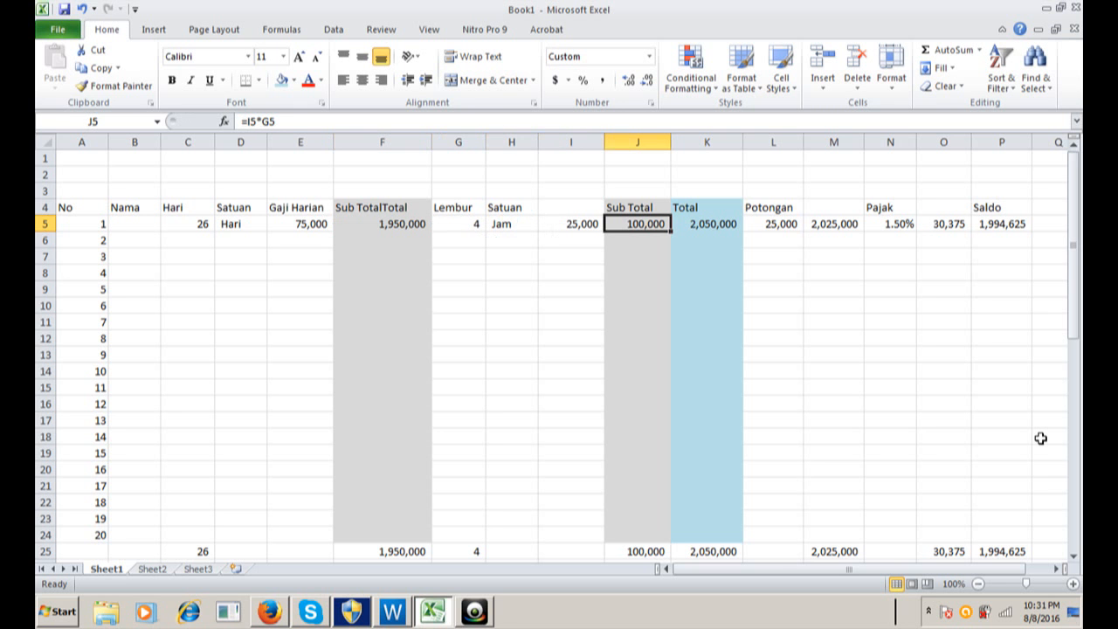
Change the header in cell K4 to "Sub Total"
{"action": "key", "text": "Up"}
{"action": "key", "text": "Right"}
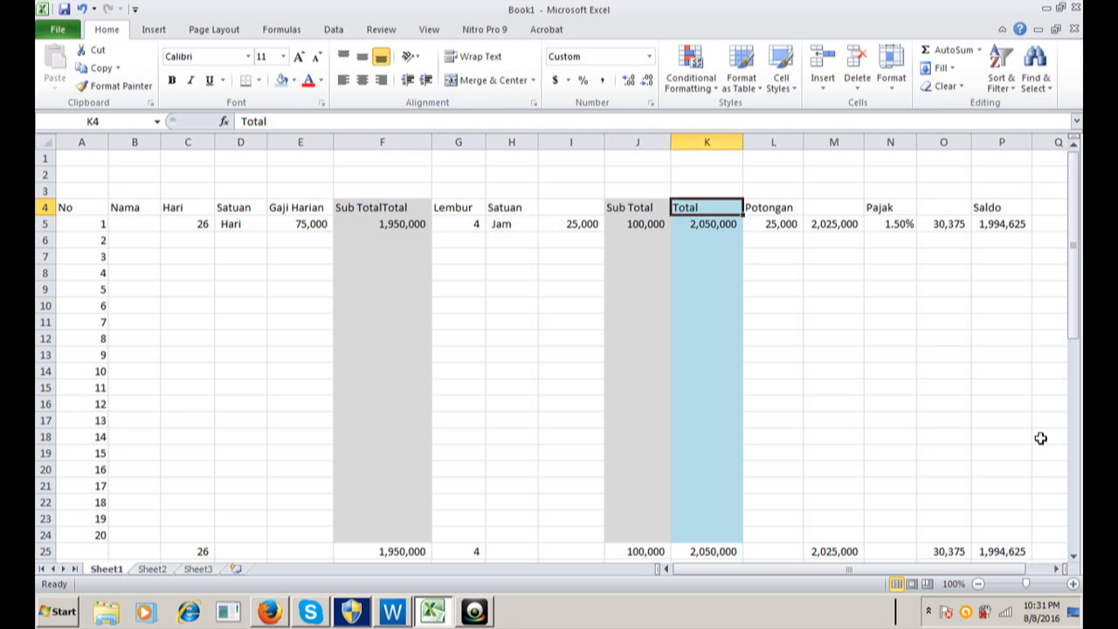
{"action": "key", "text": "F2"}
{"action": "key", "text": "Home"}
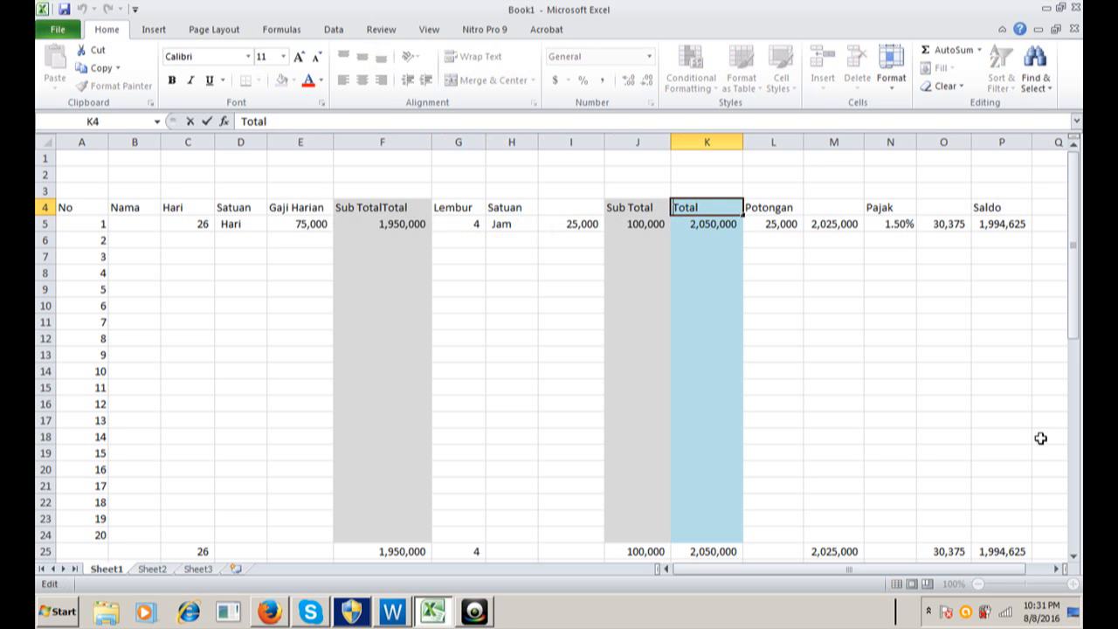
{"action": "type", "text": "Sub"}
{"action": "key", "text": "Return"}
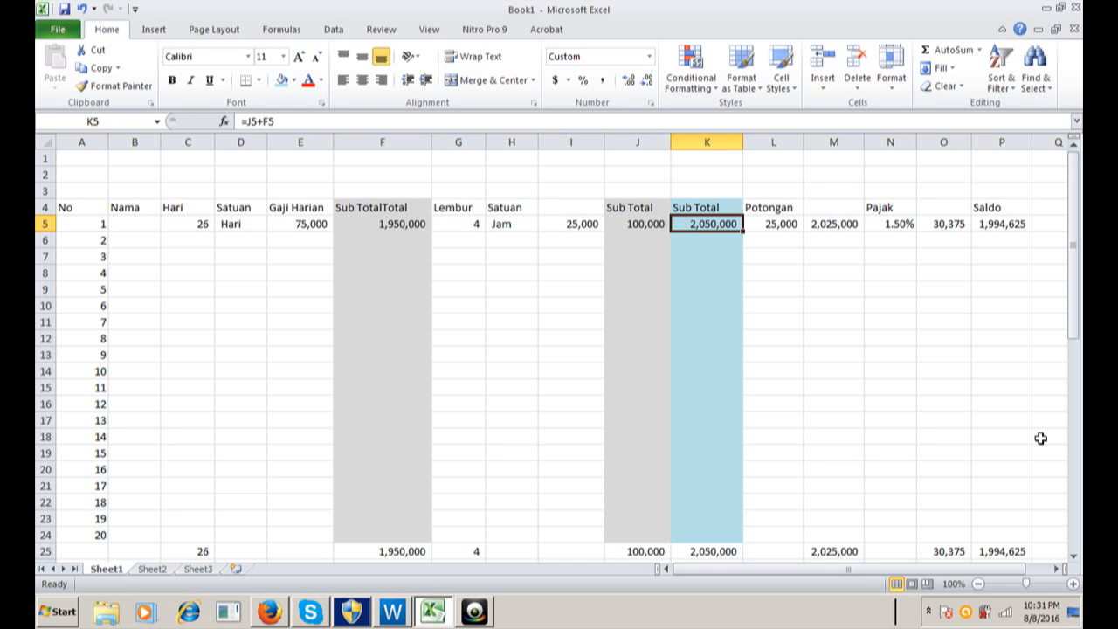
Re-enter the formula =K5-L5 in cell M5 to subtract the Potongan from the subtotal
{"action": "key", "text": "Right"}
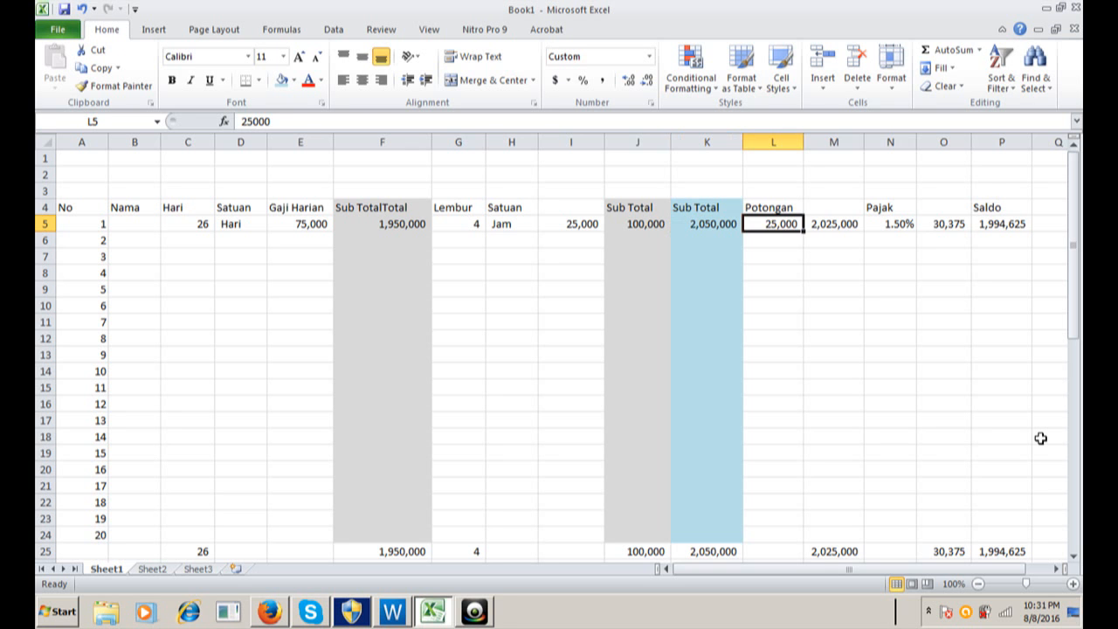
{"action": "key", "text": "Right"}
{"action": "key", "text": "Left"}
{"action": "key", "text": "Right"}
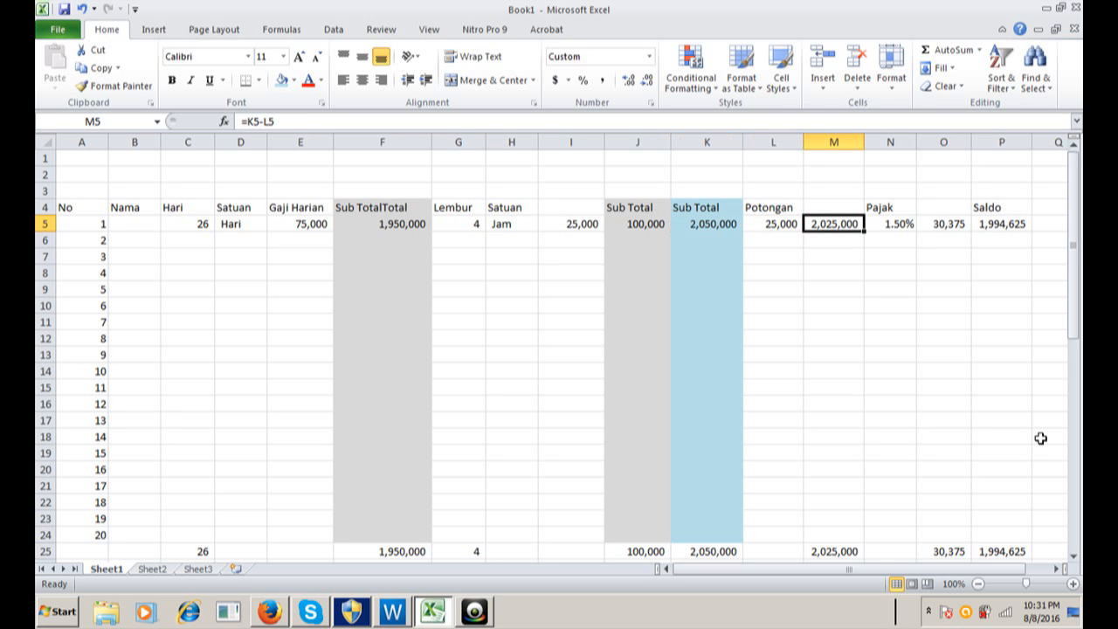
{"action": "type", "text": "="}
{"action": "key", "text": "Left"}
{"action": "key", "text": "Left"}
{"action": "type", "text": "-"}
{"action": "key", "text": "Left"}
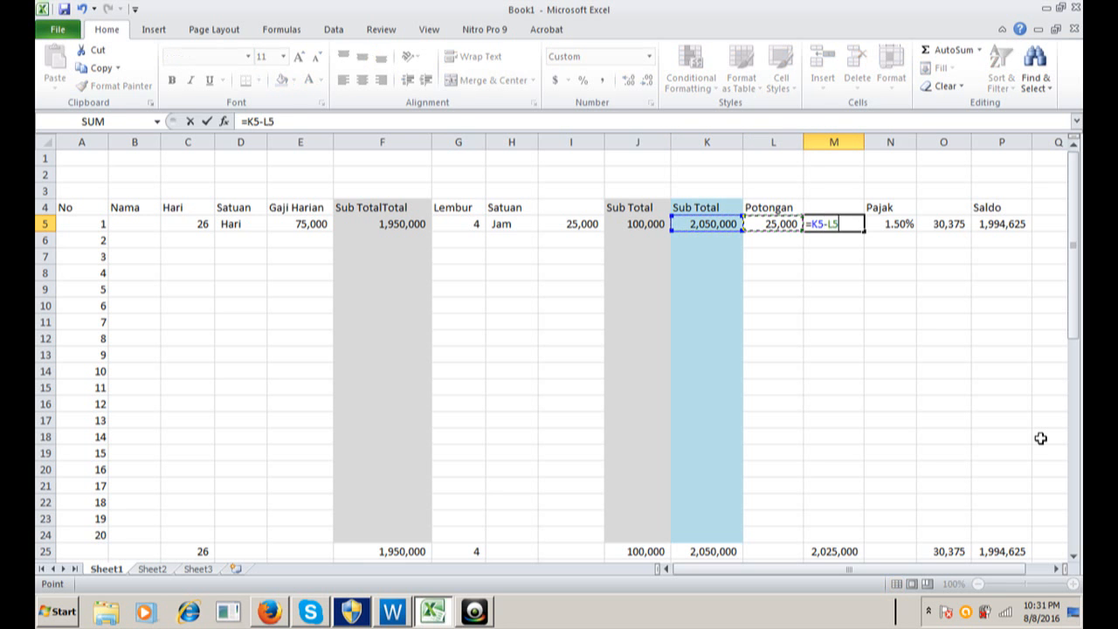
{"action": "key", "text": "Return"}
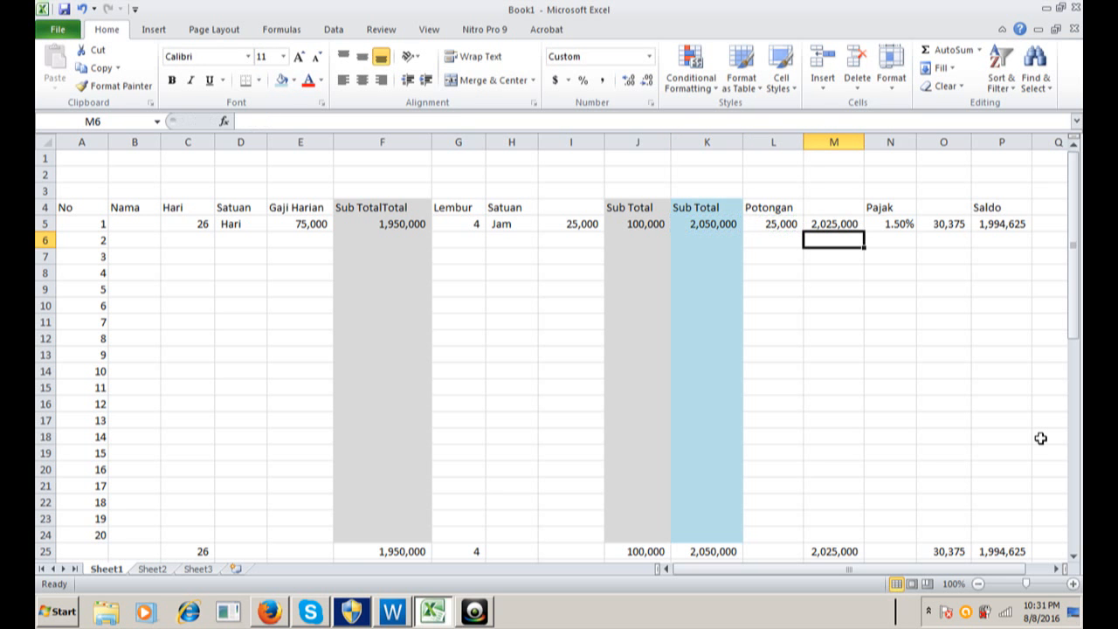
Check the Pajak cells in row 5 and re-enter the Saldo formula =M5-O5 in cell P5
{"action": "key", "text": "Up"}
{"action": "key", "text": "Right"}
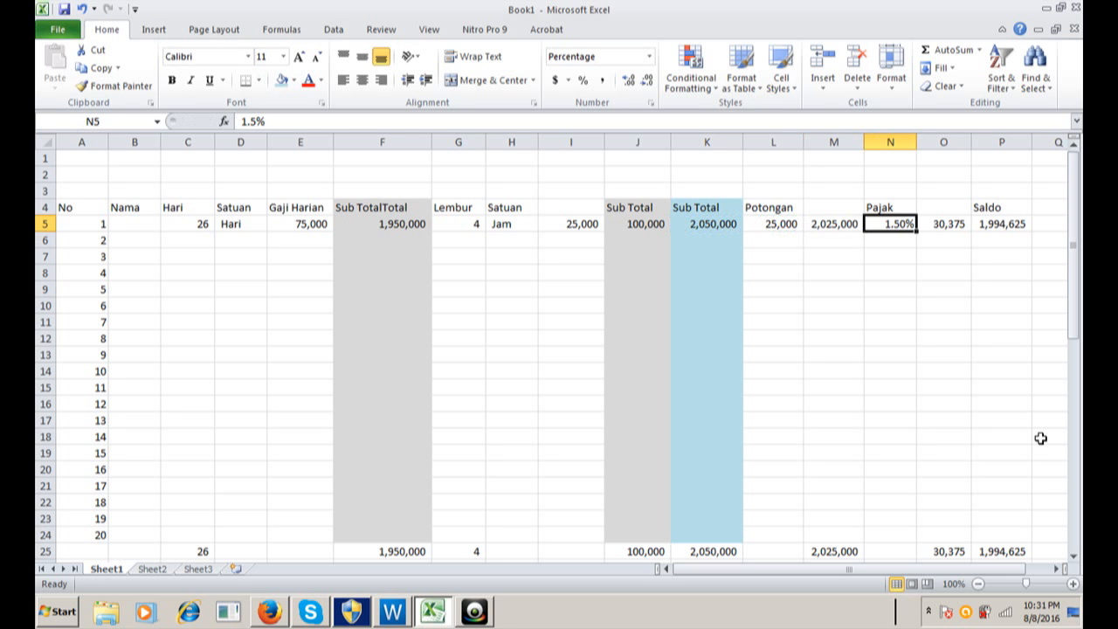
{"action": "key", "text": "Up"}
{"action": "key", "text": "Down"}
{"action": "key", "text": "Right"}
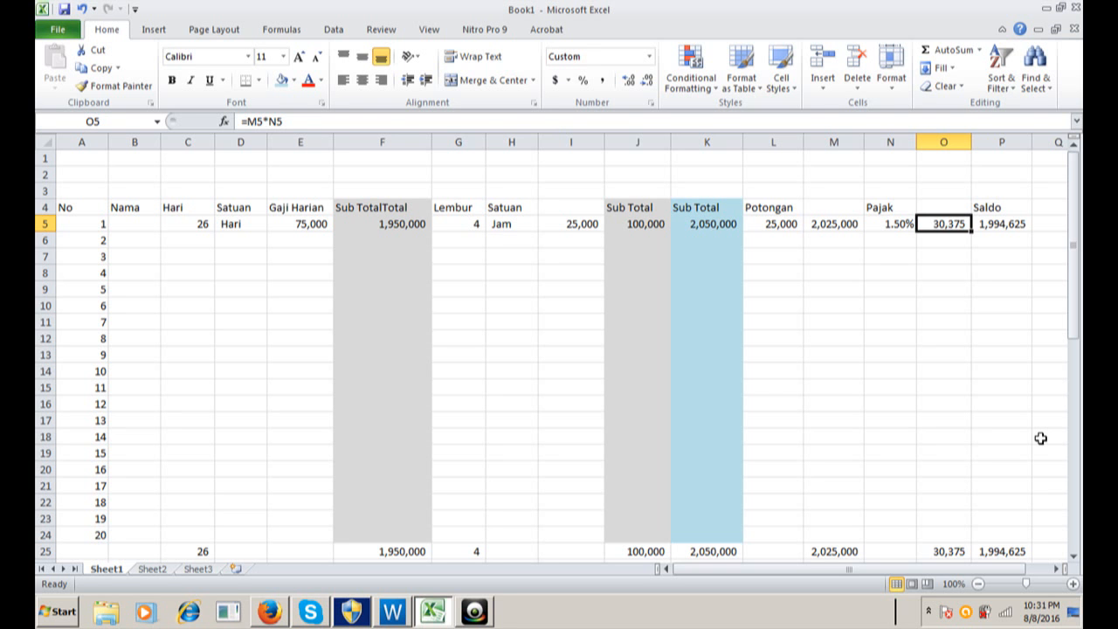
{"action": "key", "text": "Right"}
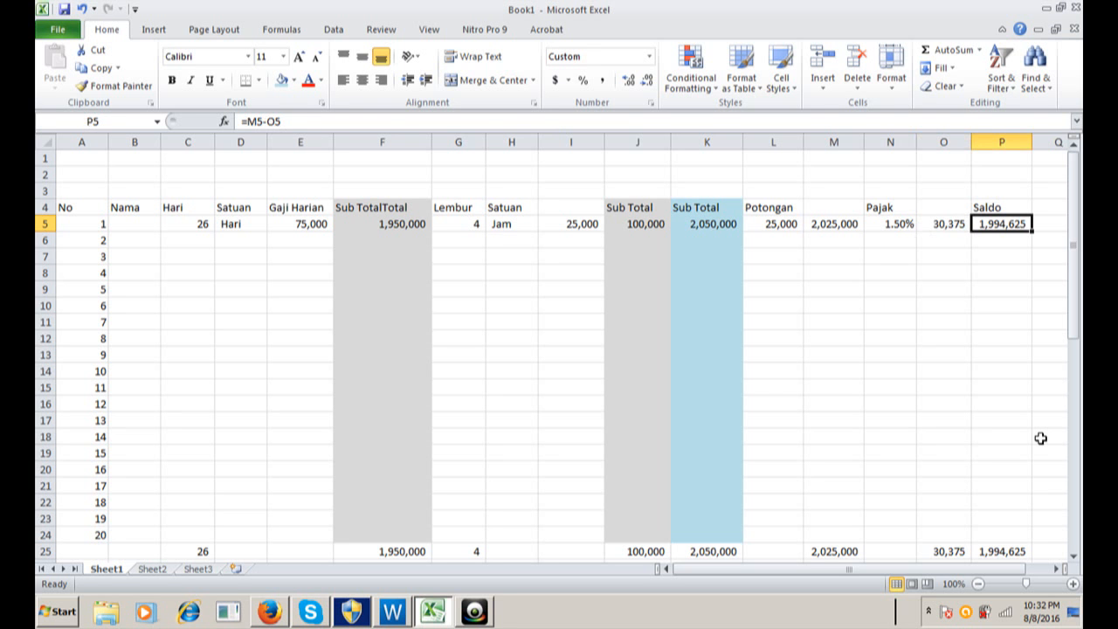
{"action": "type", "text": "="}
{"action": "key", "text": "Left"}
{"action": "key", "text": "Left"}
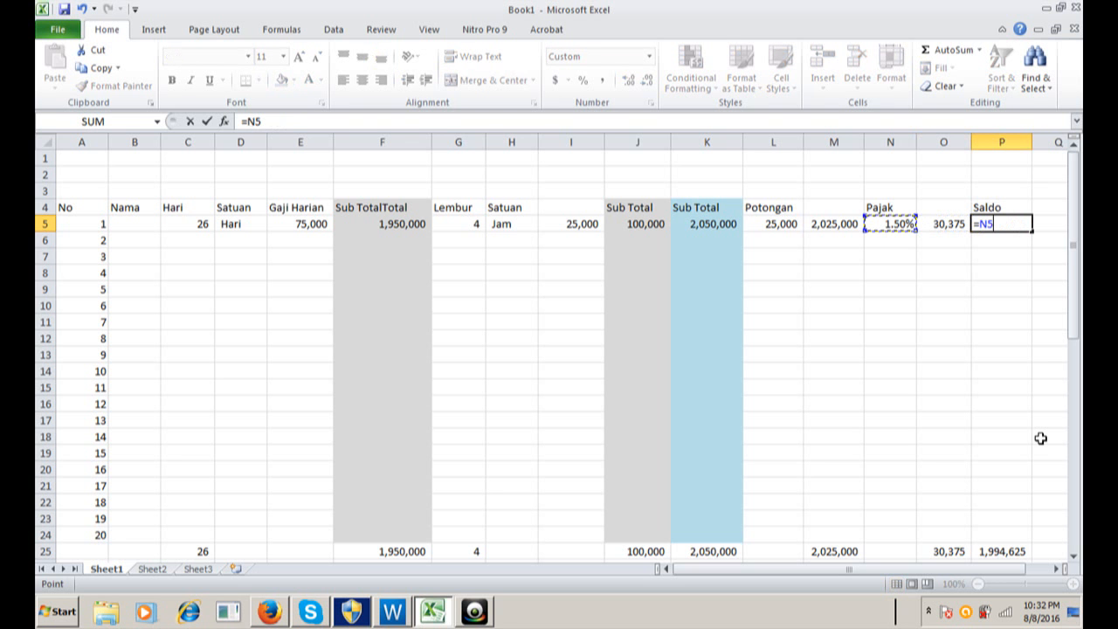
{"action": "key", "text": "Left"}
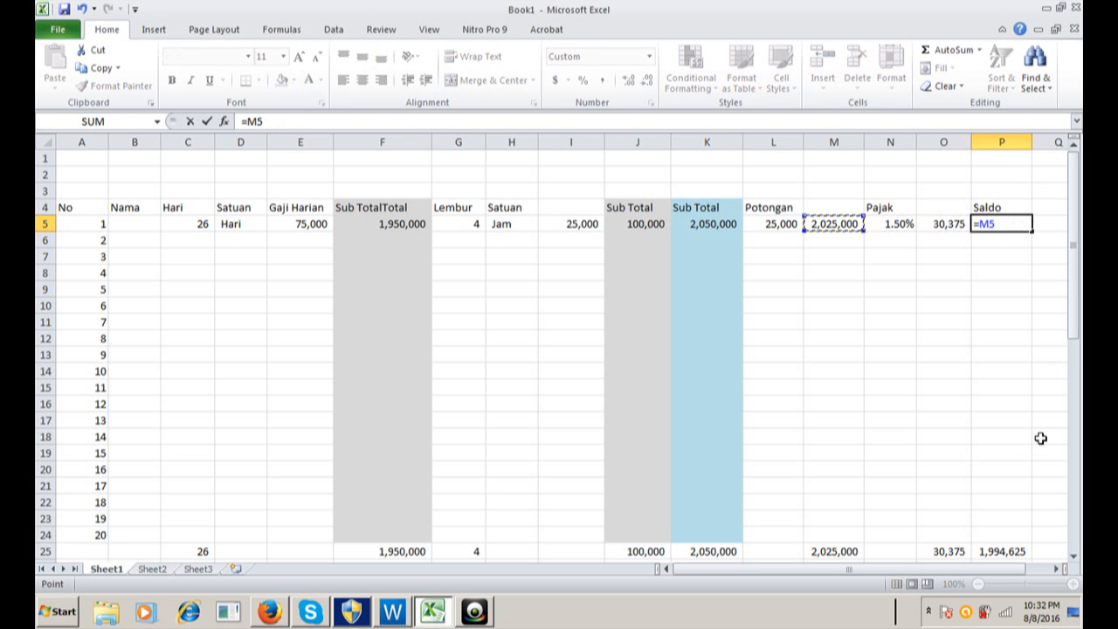
{"action": "type", "text": "-"}
{"action": "key", "text": "Left"}
{"action": "key", "text": "Return"}
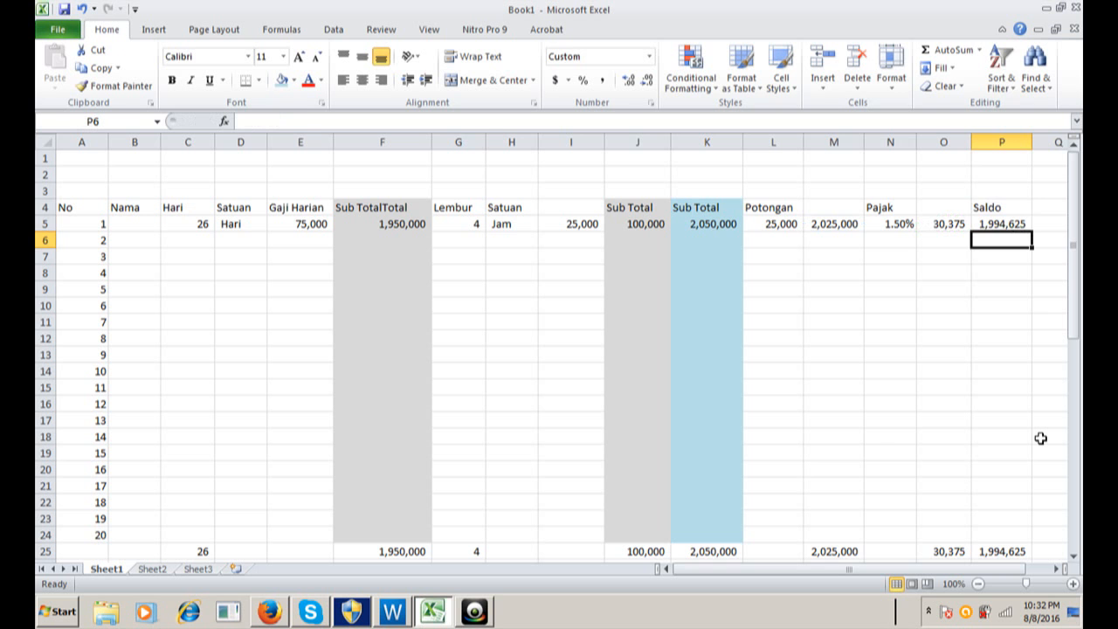
{"action": "key", "text": "Up"}
{"action": "key", "text": "Up"}
{"action": "key", "text": "Down"}
{"action": "key", "text": "Left"}
{"action": "key", "text": "Left"}
{"action": "key", "text": "Left"}
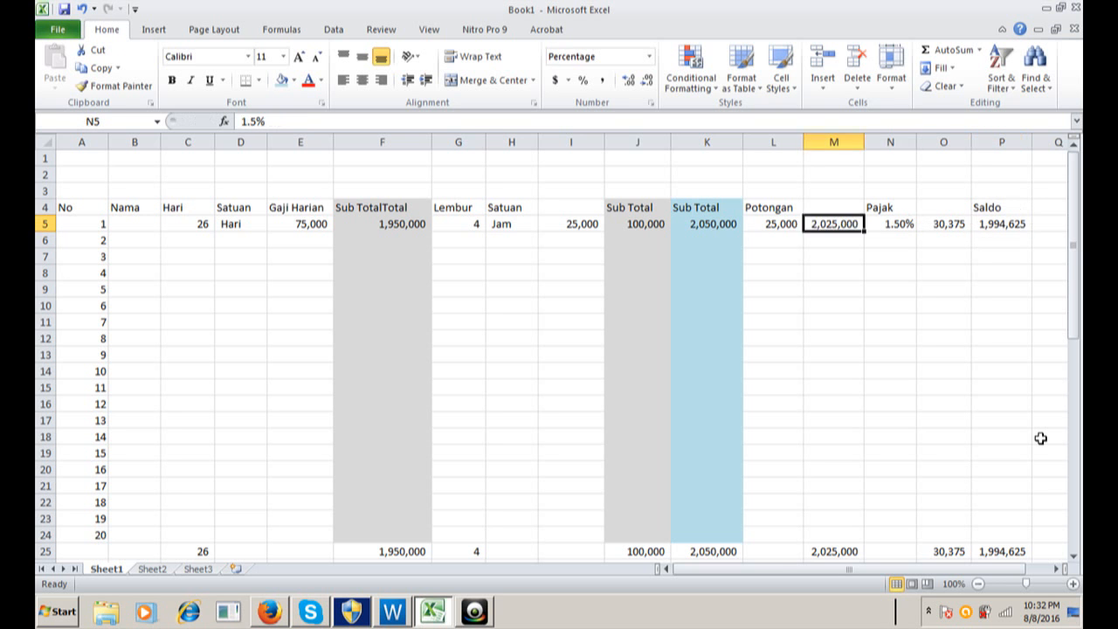
{"action": "key", "text": "Left"}
{"action": "key", "text": "Left"}
{"action": "key", "text": "Left"}
{"action": "key", "text": "Left"}
{"action": "key", "text": "Left"}
{"action": "key", "text": "Left"}
{"action": "key", "text": "Left"}
{"action": "key", "text": "Left"}
{"action": "key", "text": "Left"}
{"action": "key", "text": "Left"}
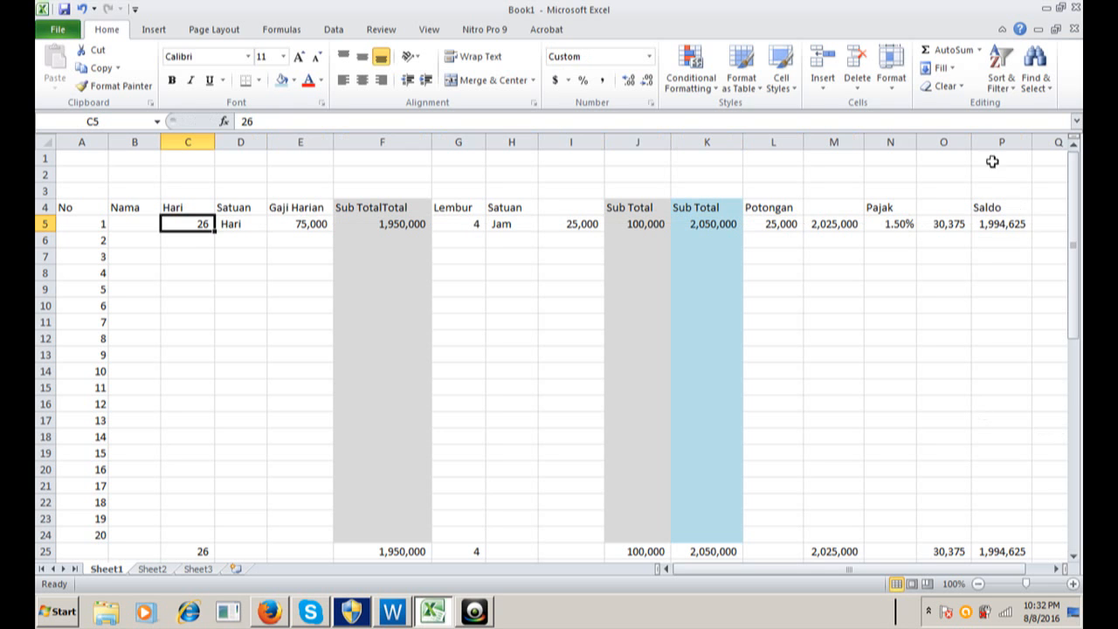
{"action": "left_click", "coordinate": [944, 54]}
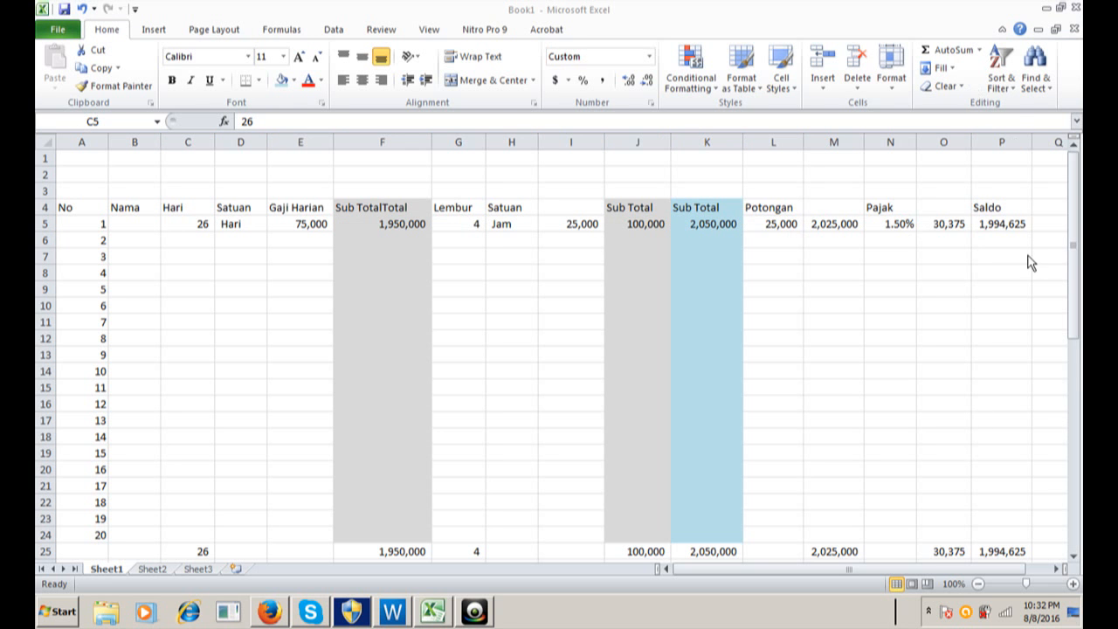
{"action": "left_click", "coordinate": [768, 280]}
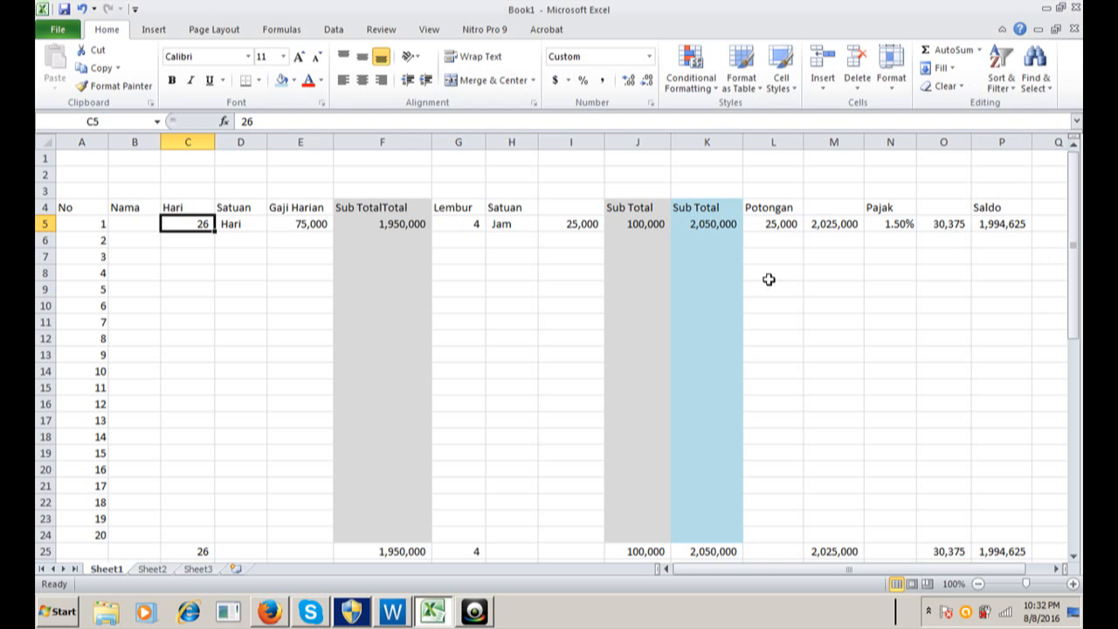
{"action": "left_click", "coordinate": [899, 331]}
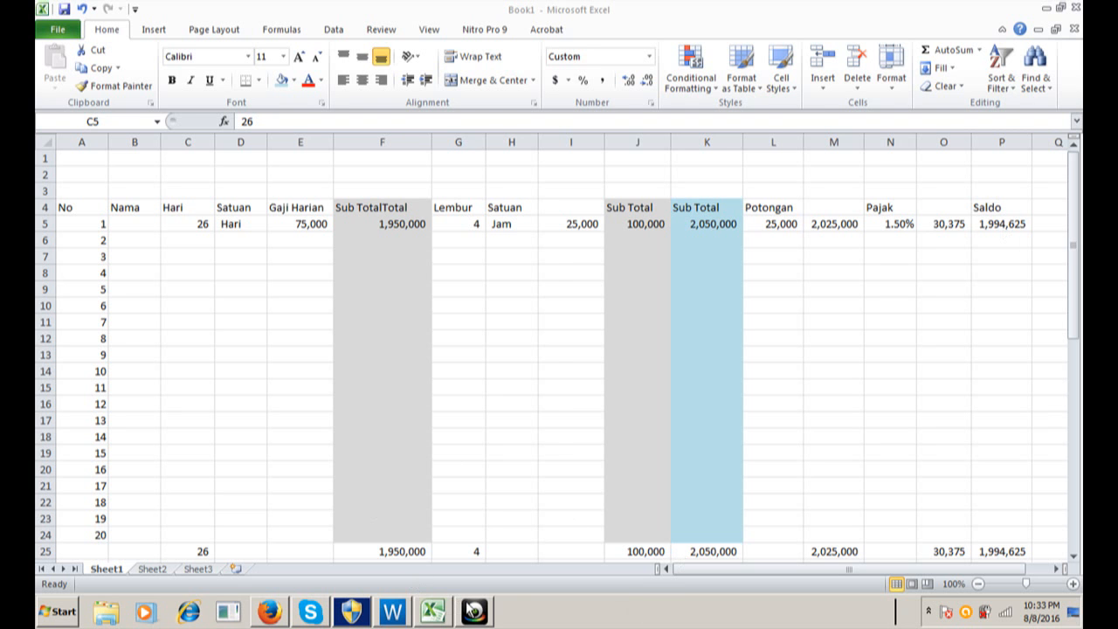
Switch to the WizIQ virtual classroom, stop sharing the screen, and start screen sharing again
{"action": "left_click", "coordinate": [391, 614]}
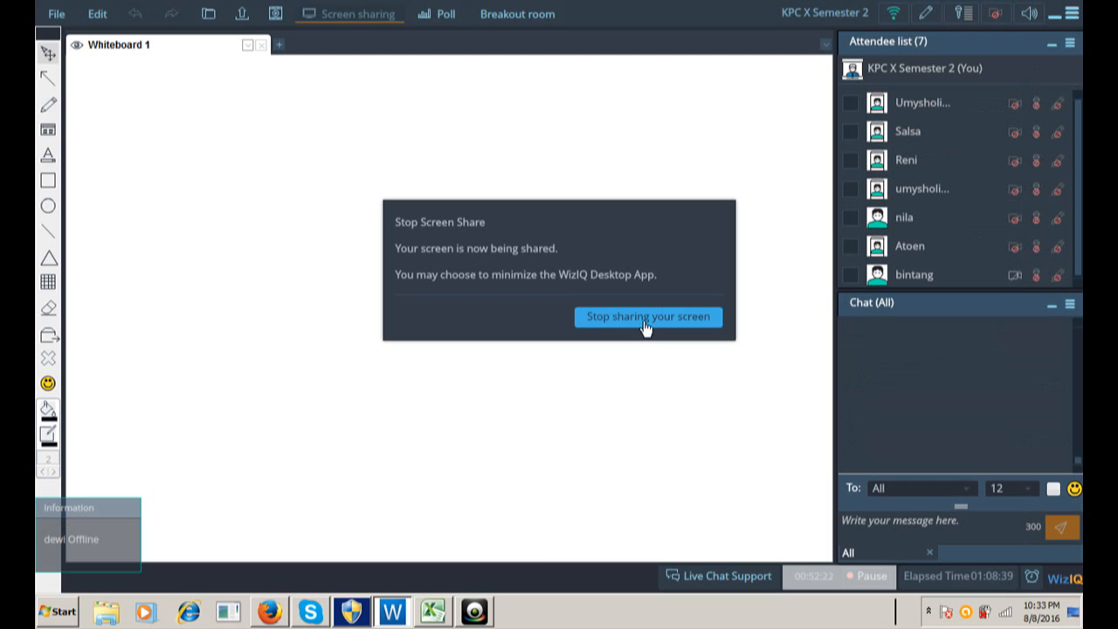
{"action": "left_click", "coordinate": [644, 318]}
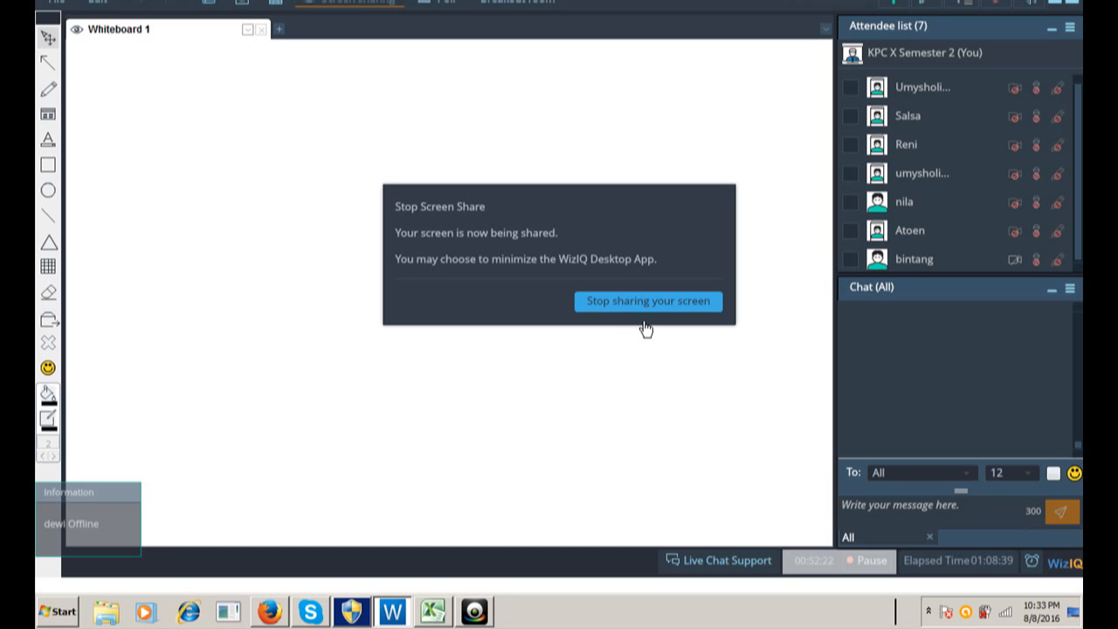
{"action": "left_click", "coordinate": [644, 320]}
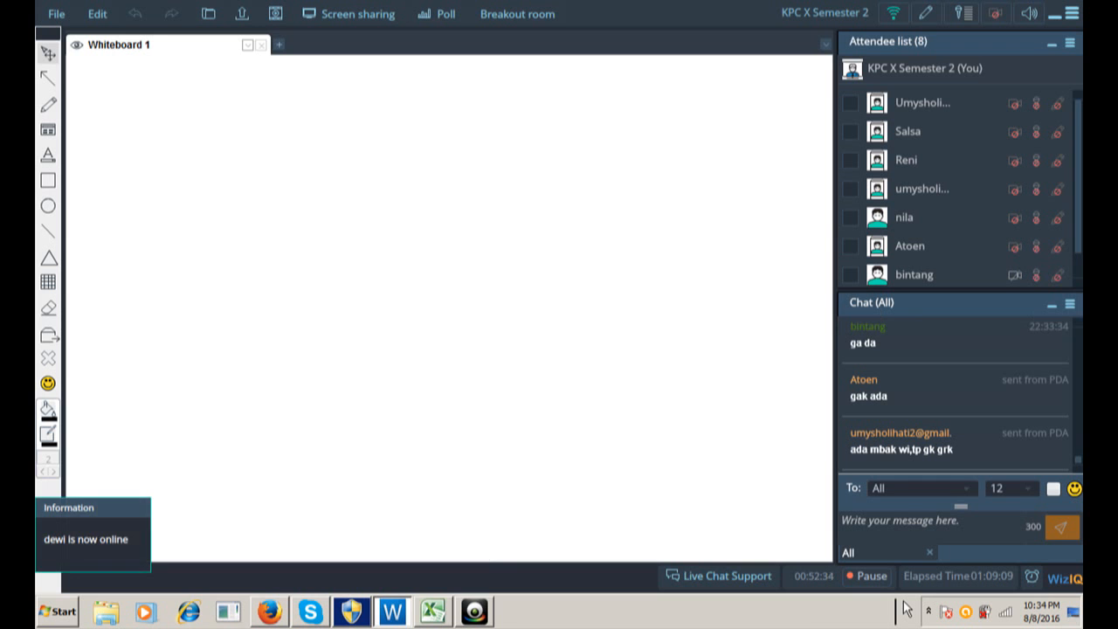
{"action": "left_click", "coordinate": [365, 19]}
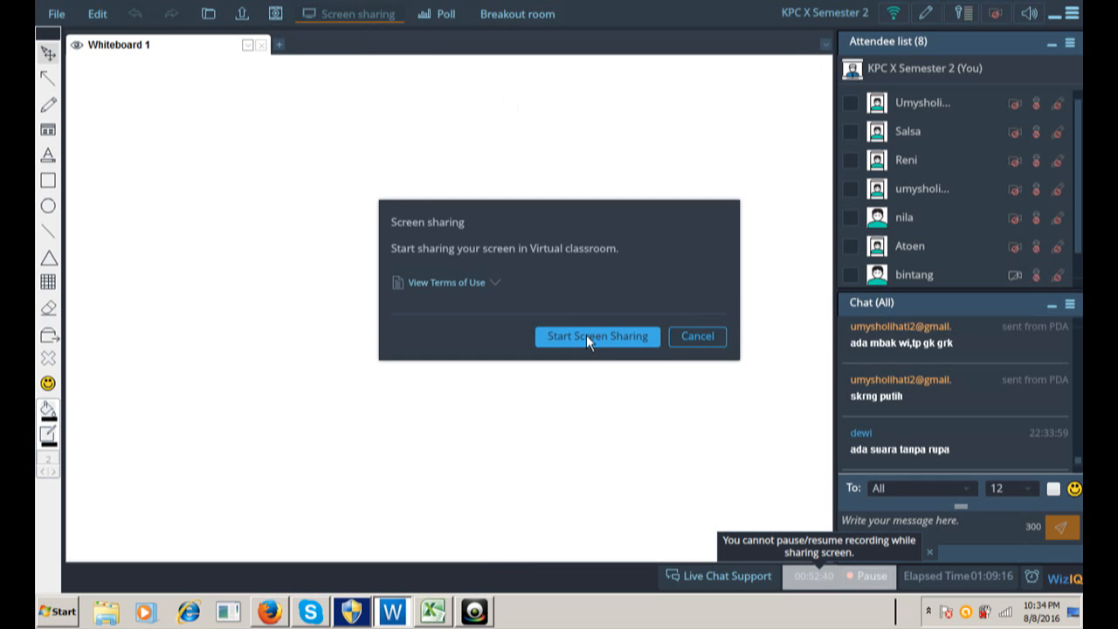
{"action": "left_click", "coordinate": [635, 342]}
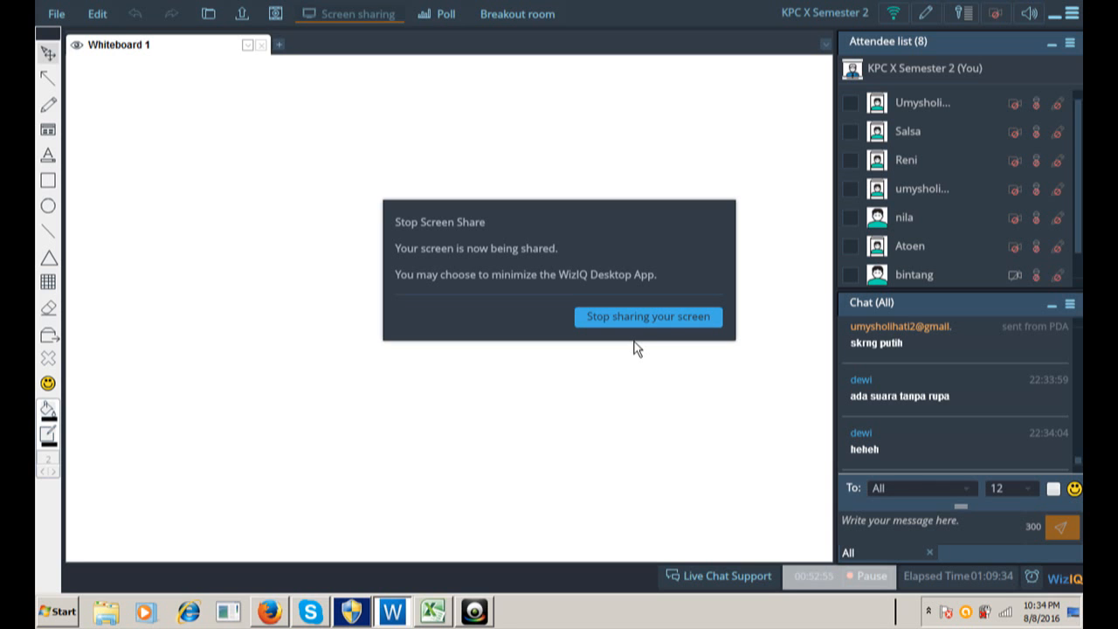
Send the chat message "skrg ada?" to all attendees
{"action": "left_click", "coordinate": [933, 521]}
{"action": "type", "text": "skrg ada?"}
{"action": "key", "text": "Return"}
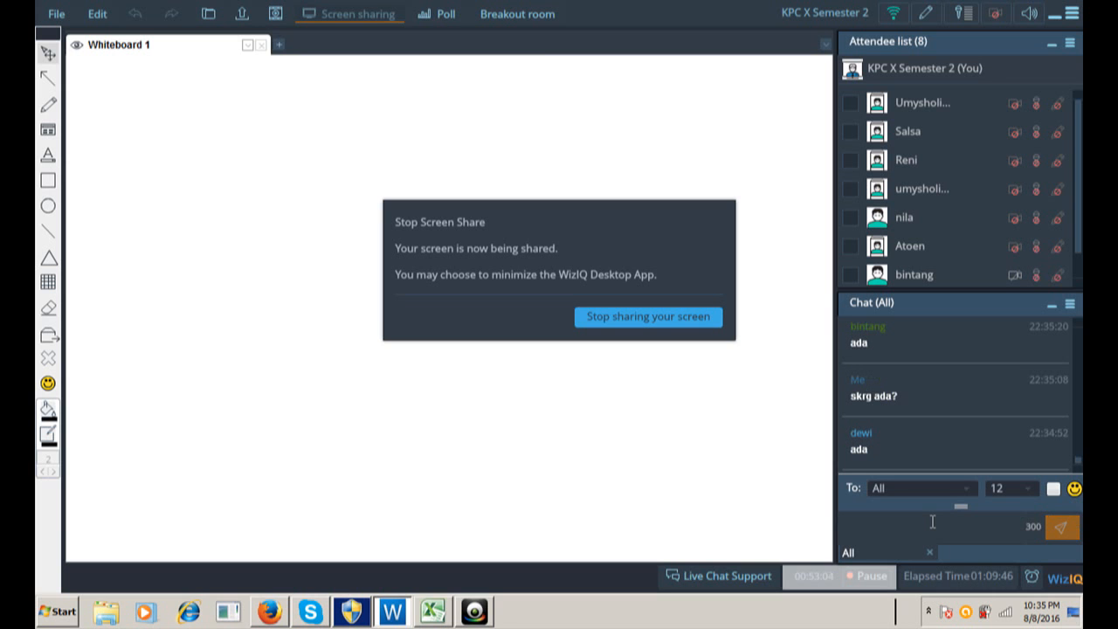
Switch back to the Excel payroll sheet and undo the recent row 5 edits and the clearing of rows 6 to 24
{"action": "left_click", "coordinate": [425, 611]}
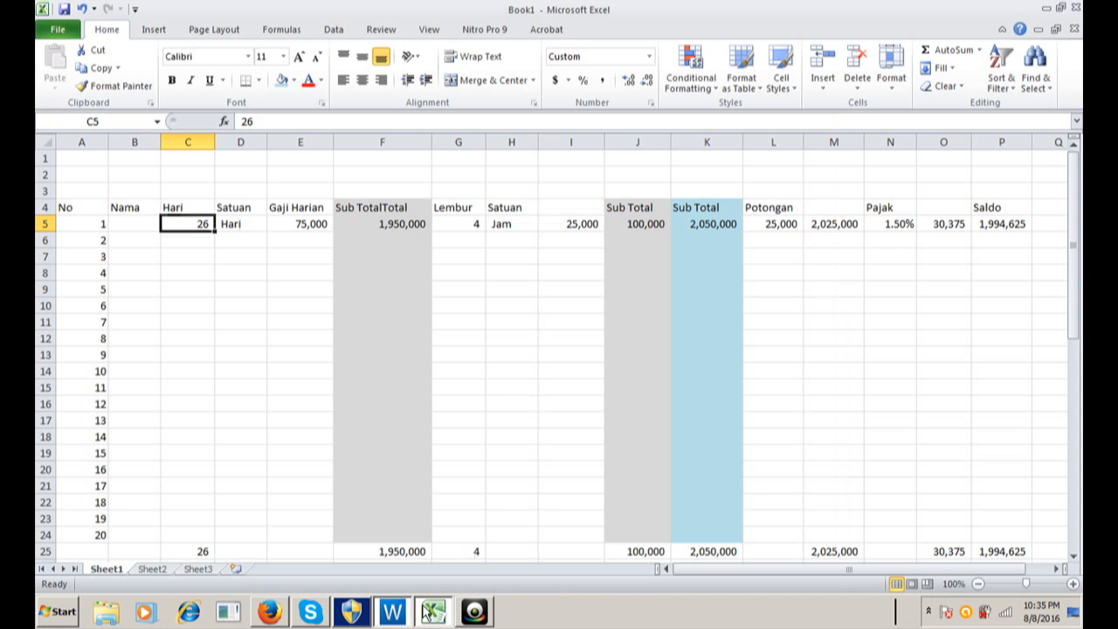
{"action": "left_click", "coordinate": [525, 385]}
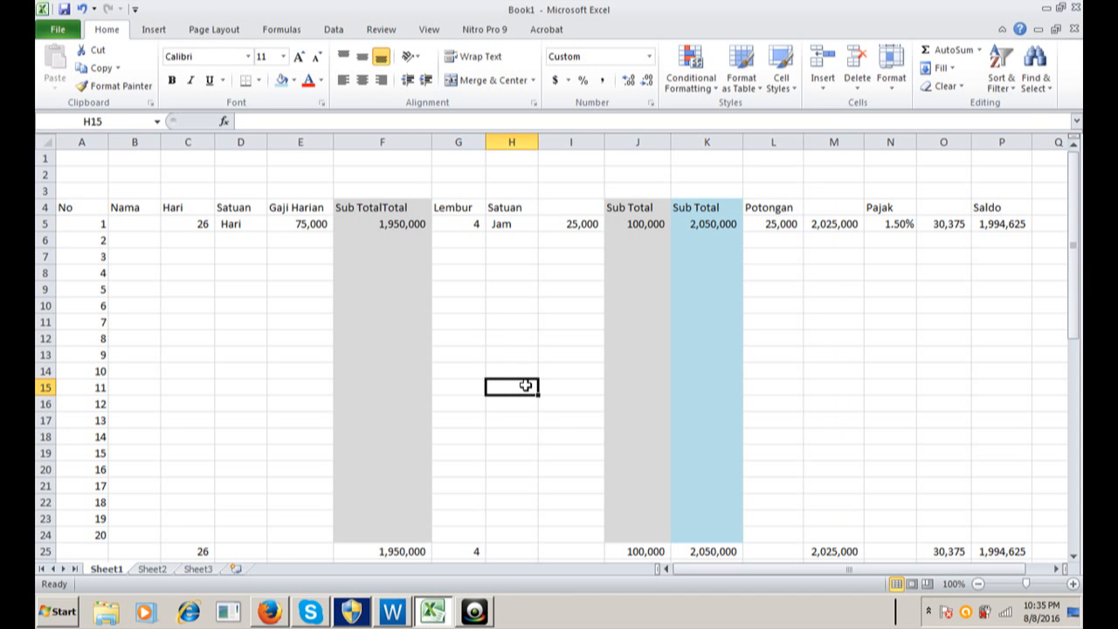
{"action": "key", "text": "ctrl+z"}
{"action": "key", "text": "ctrl+z"}
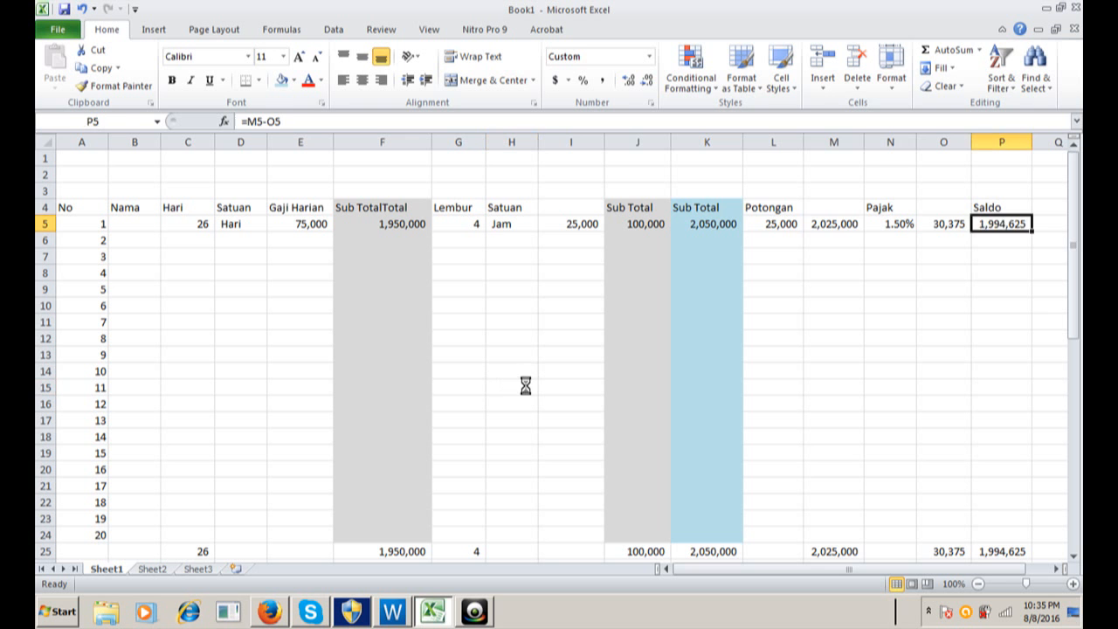
{"action": "key", "text": "ctrl+z"}
{"action": "key", "text": "ctrl+z"}
{"action": "key", "text": "ctrl+z"}
{"action": "key", "text": "ctrl+z"}
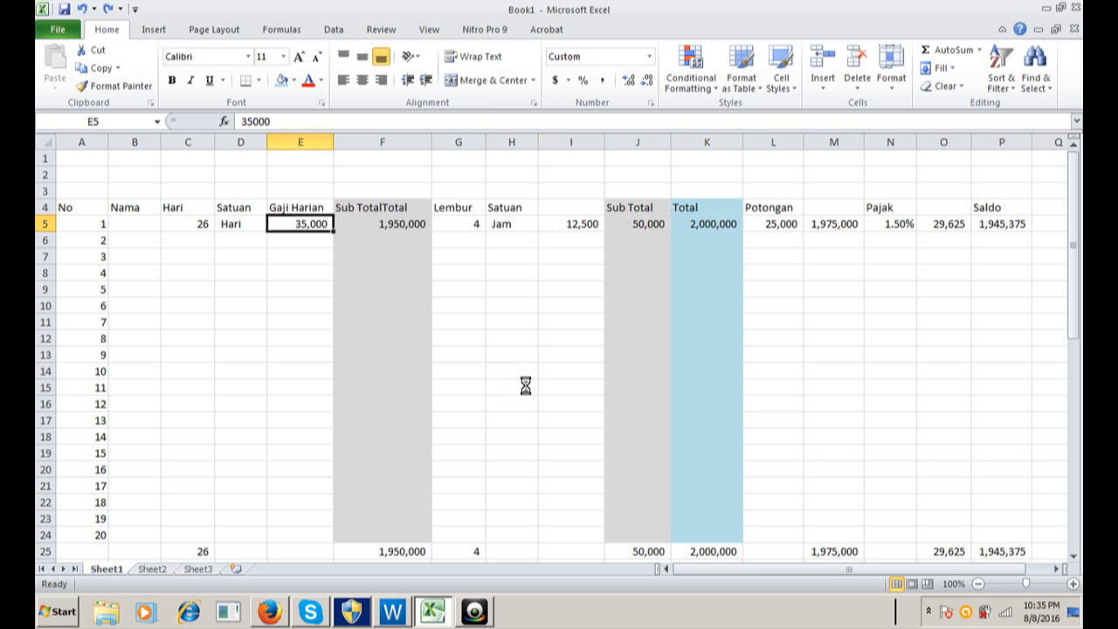
{"action": "key", "text": "ctrl+z"}
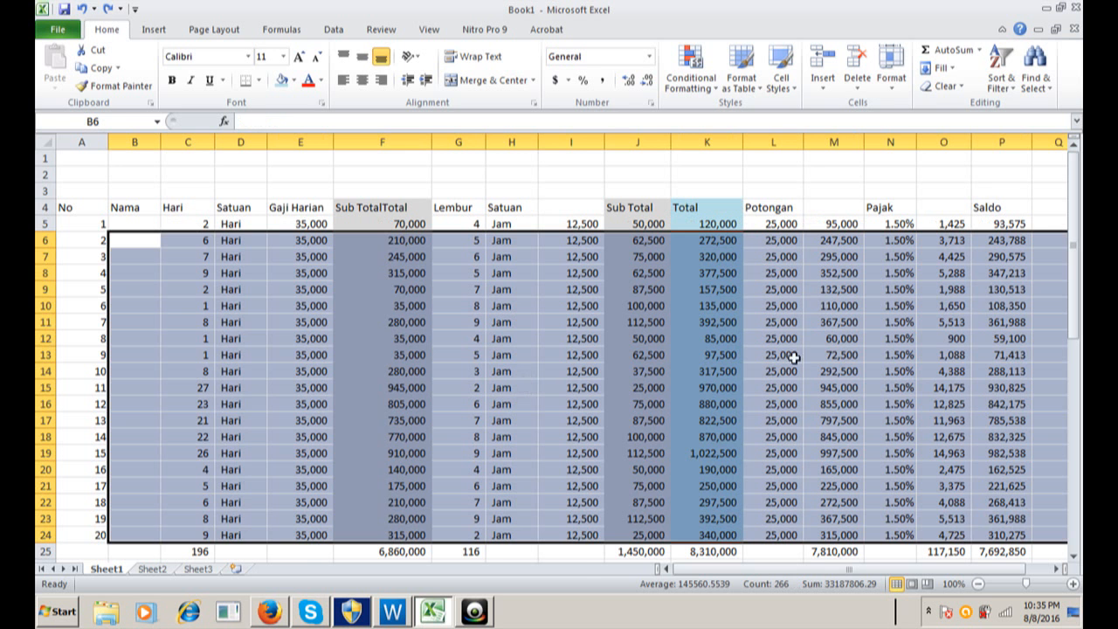
Clear the payroll data in the range C6:P24, keeping only the first employee's row
{"action": "left_click", "coordinate": [854, 420]}
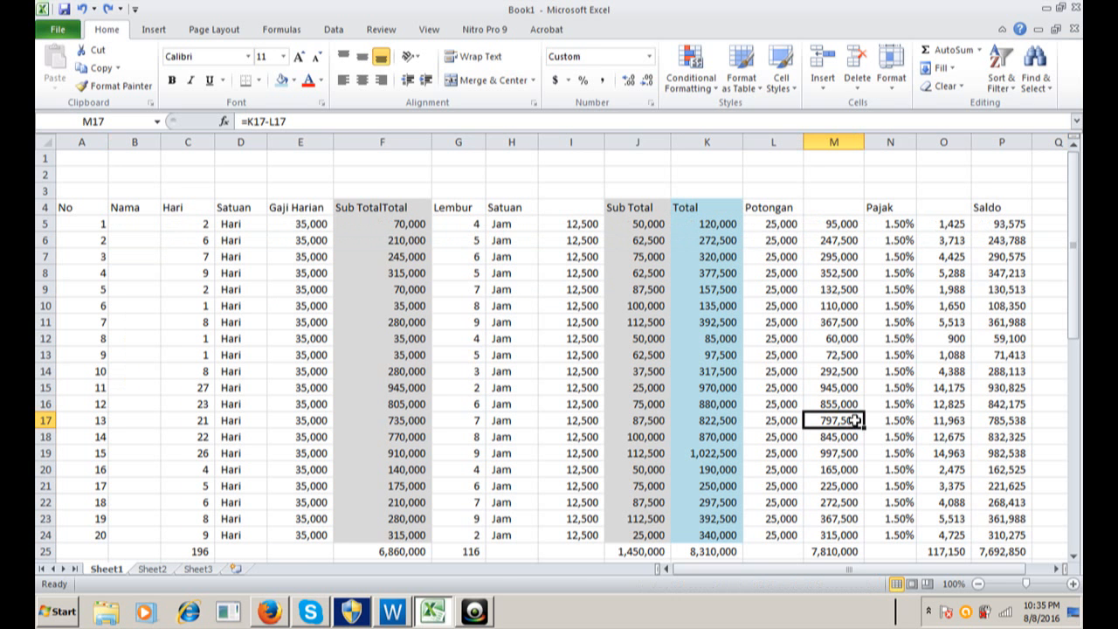
{"action": "left_click_drag", "start_coordinate": [177, 248], "coordinate": [1018, 546]}
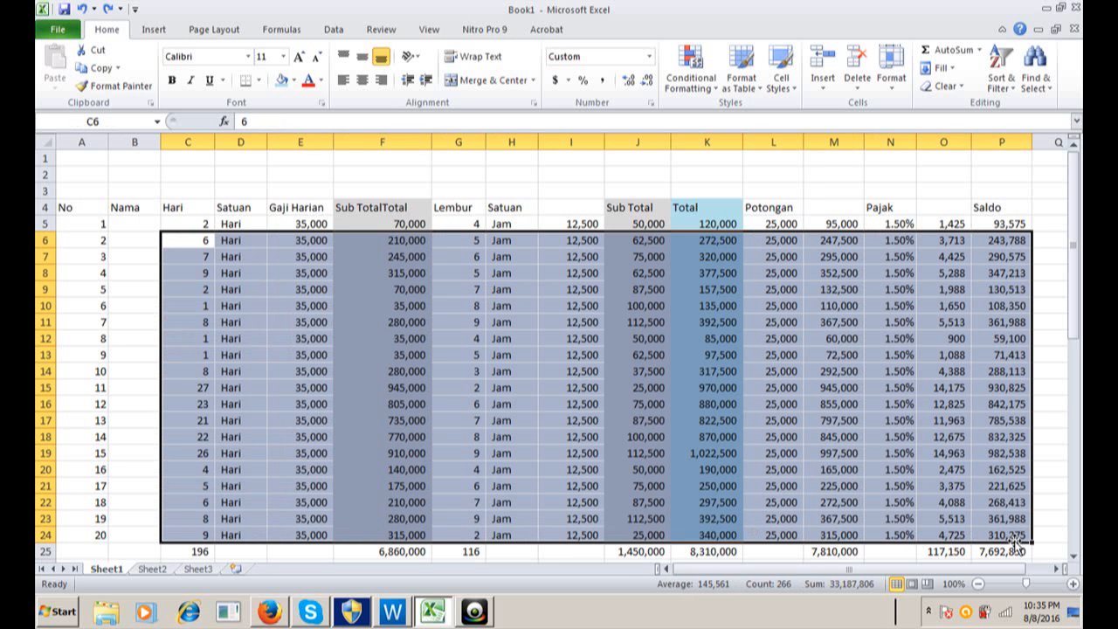
{"action": "key", "text": "Delete"}
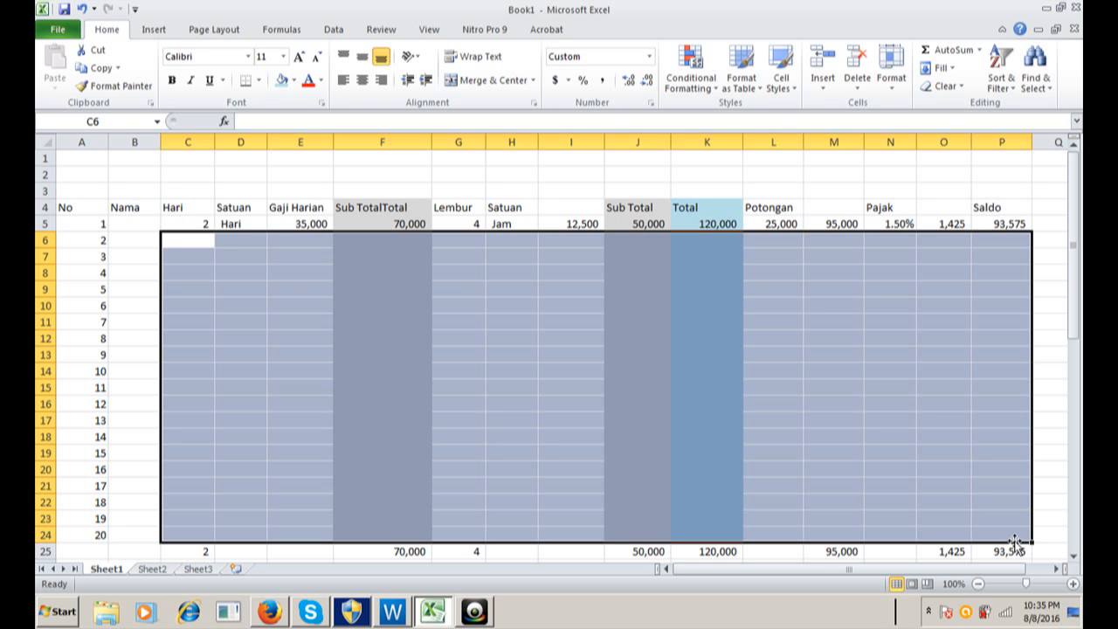
{"action": "key", "text": "Up"}
{"action": "key", "text": "Up"}
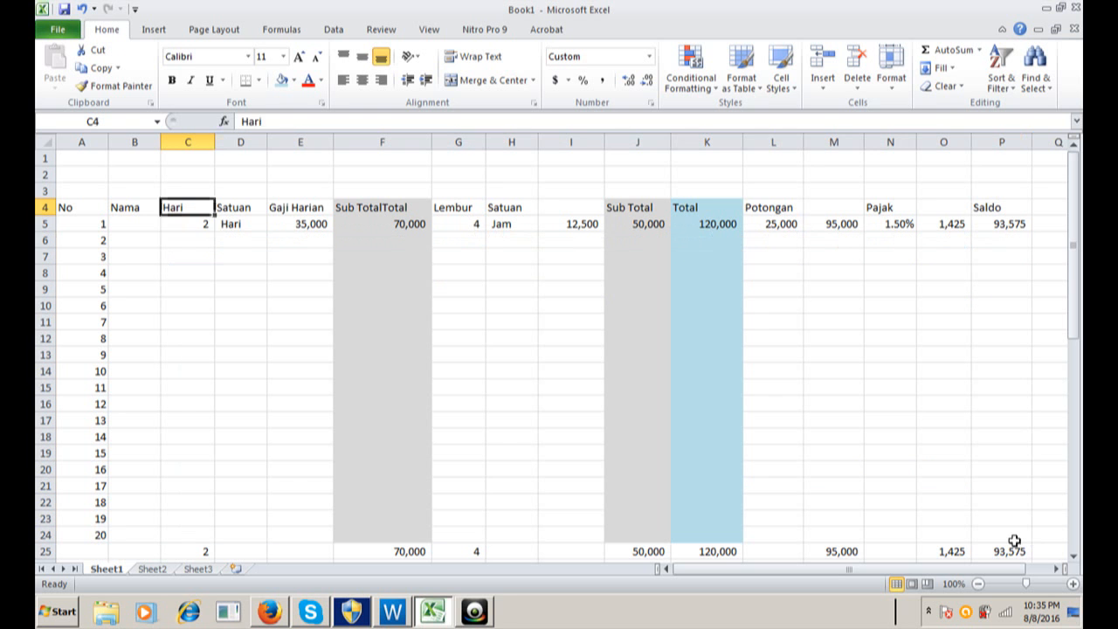
Set the Gaji Harian in cell E5 to 75000
{"action": "key", "text": "Down"}
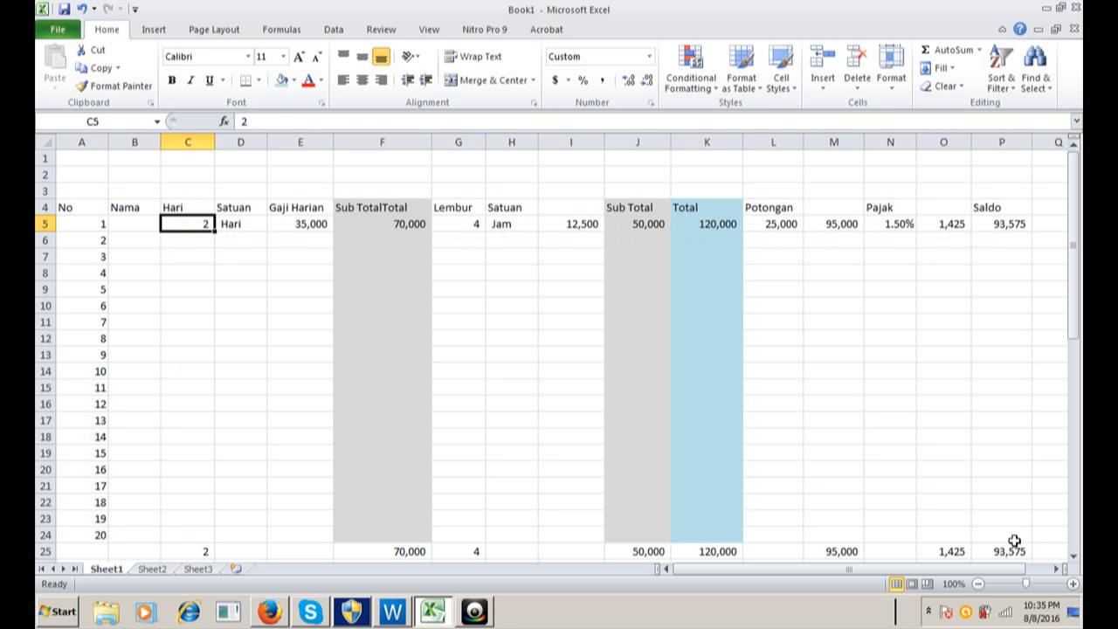
{"action": "key", "text": "Right"}
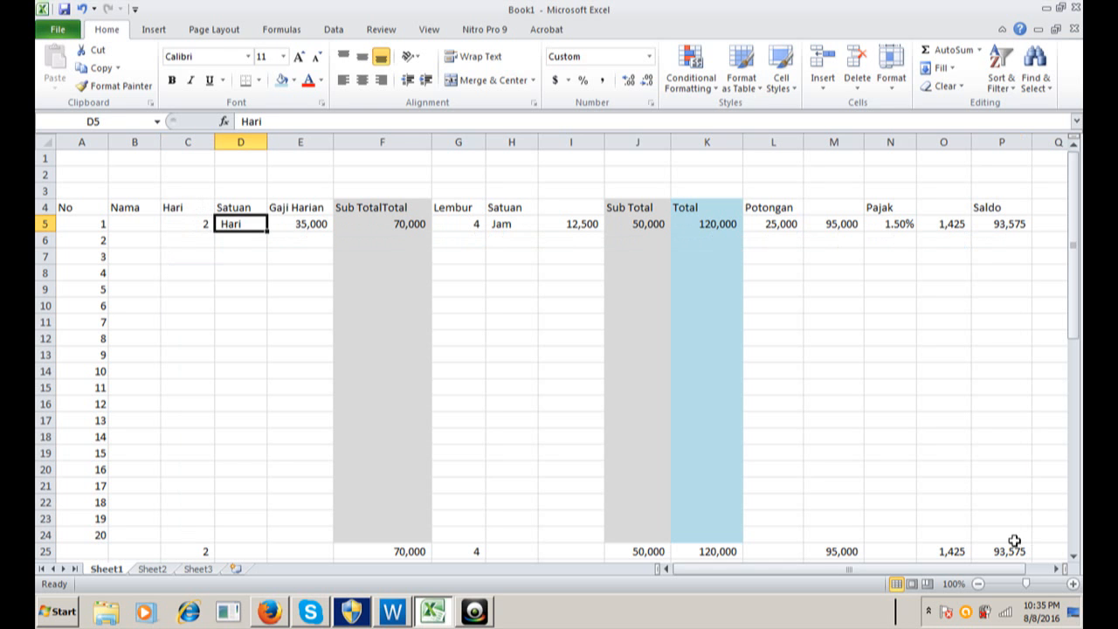
{"action": "key", "text": "Right"}
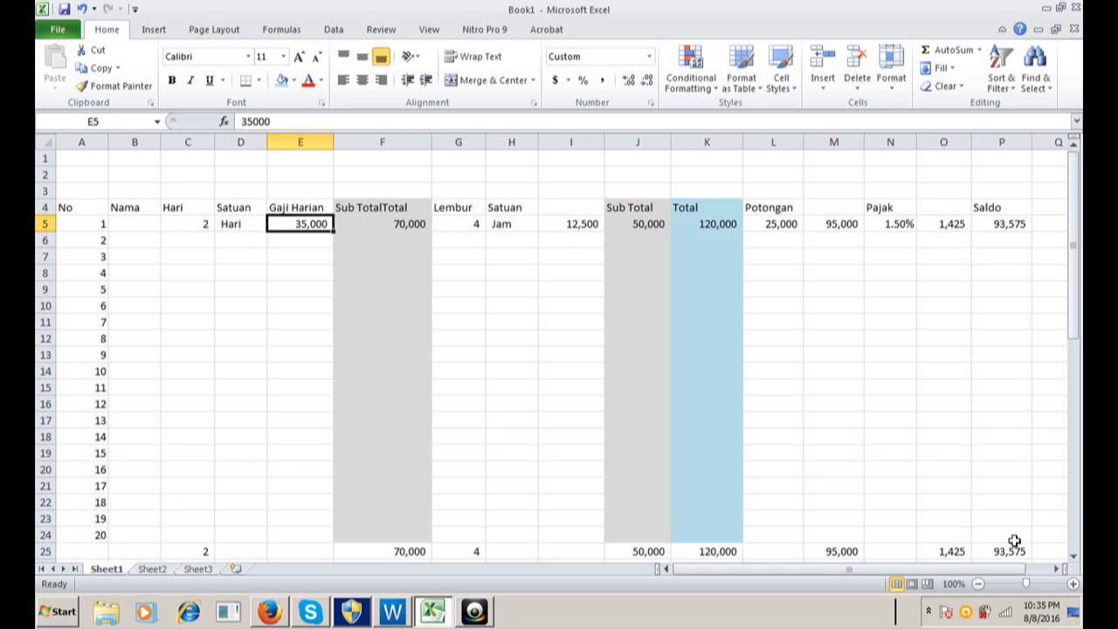
{"action": "type", "text": "75000"}
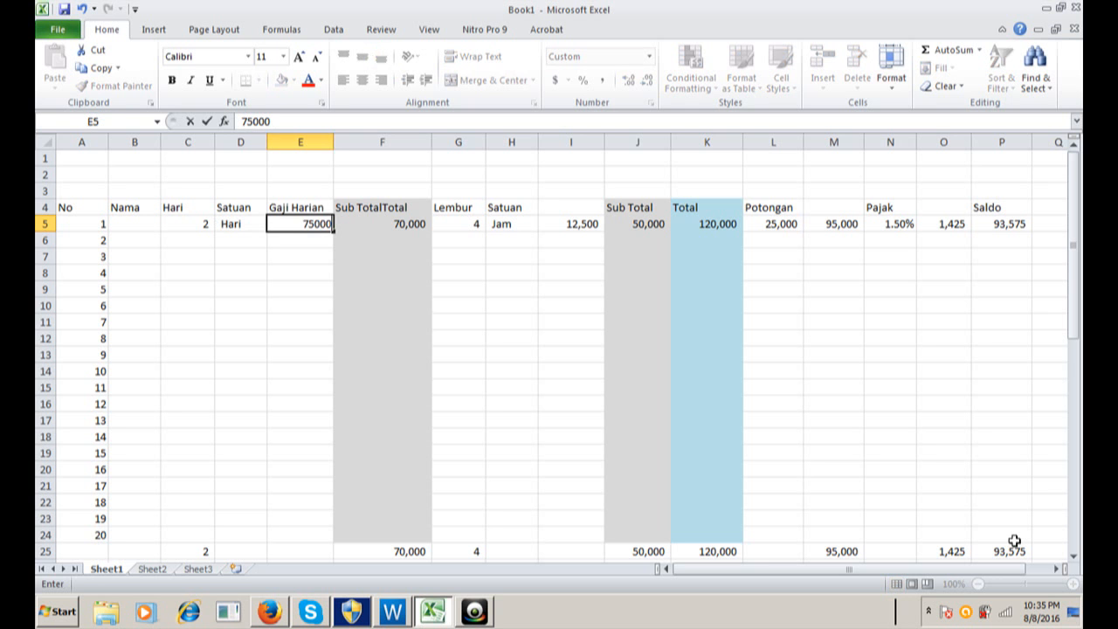
{"action": "key", "text": "Right"}
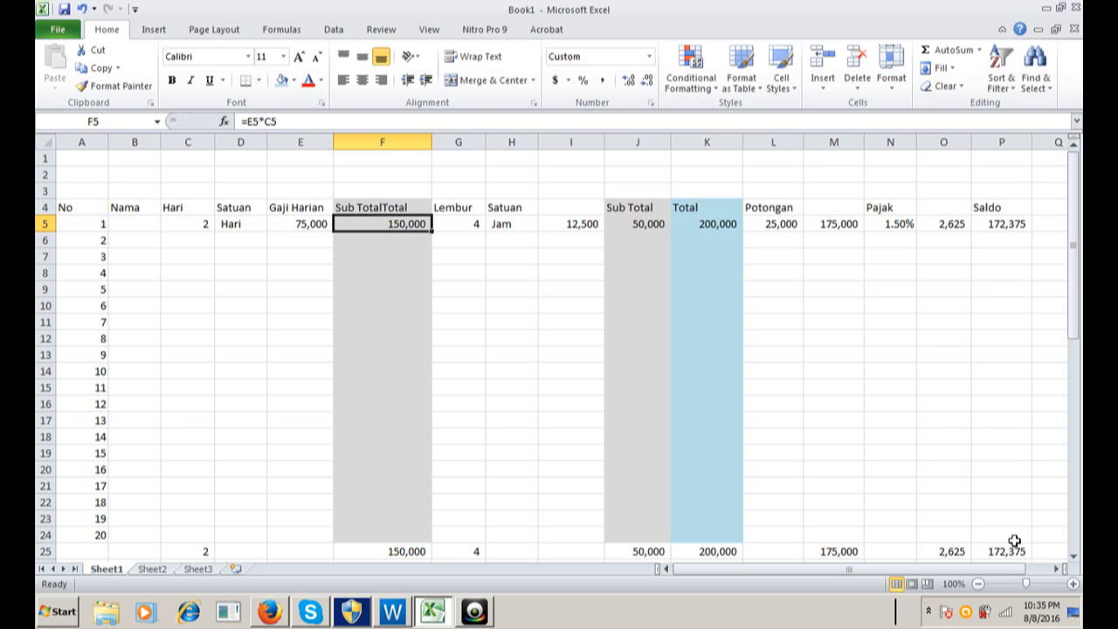
Set the number of days under Hari in cell C5 to 27
{"action": "key", "text": "Left"}
{"action": "key", "text": "Left"}
{"action": "key", "text": "Left"}
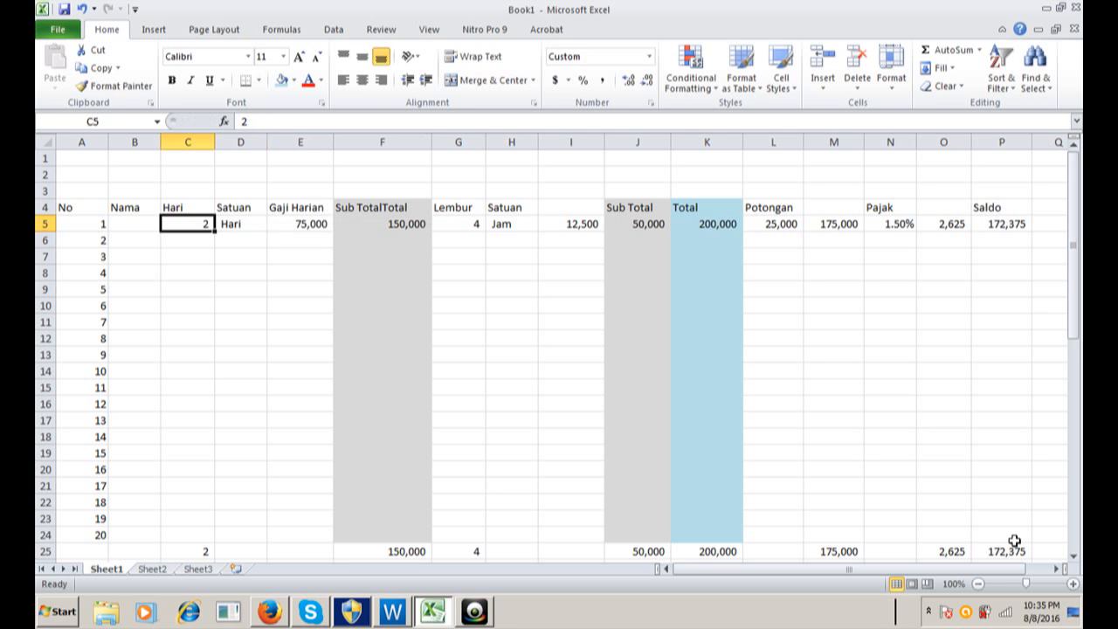
{"action": "type", "text": "27"}
{"action": "key", "text": "Right"}
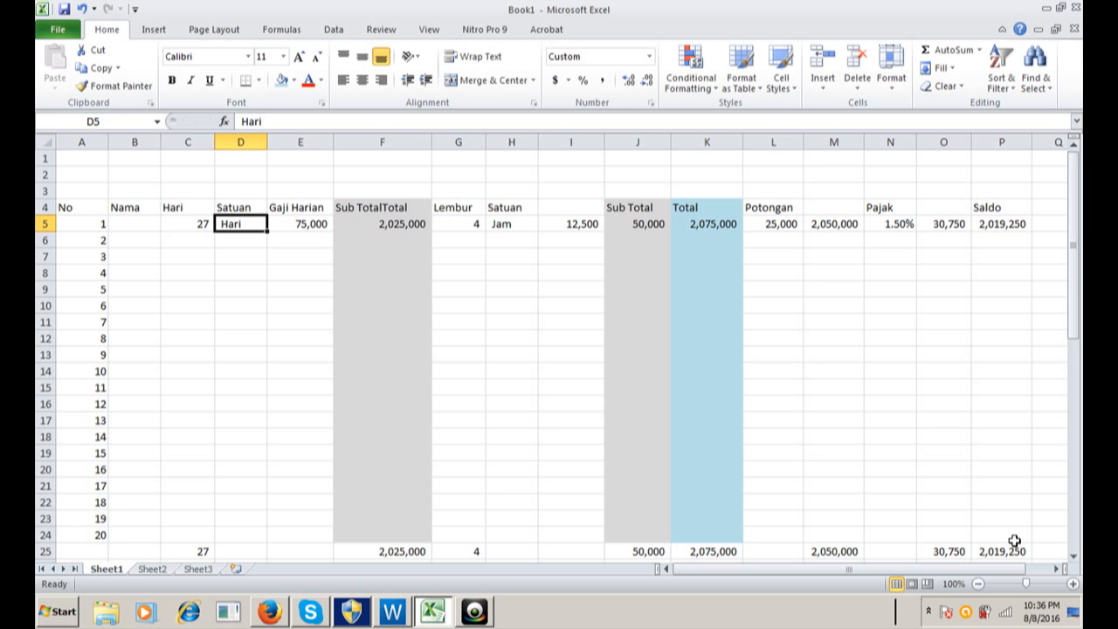
Clear the wage subtotal formula in cell F5 and the overtime subtotal formula in cell J5
{"action": "key", "text": "Right"}
{"action": "key", "text": "Right"}
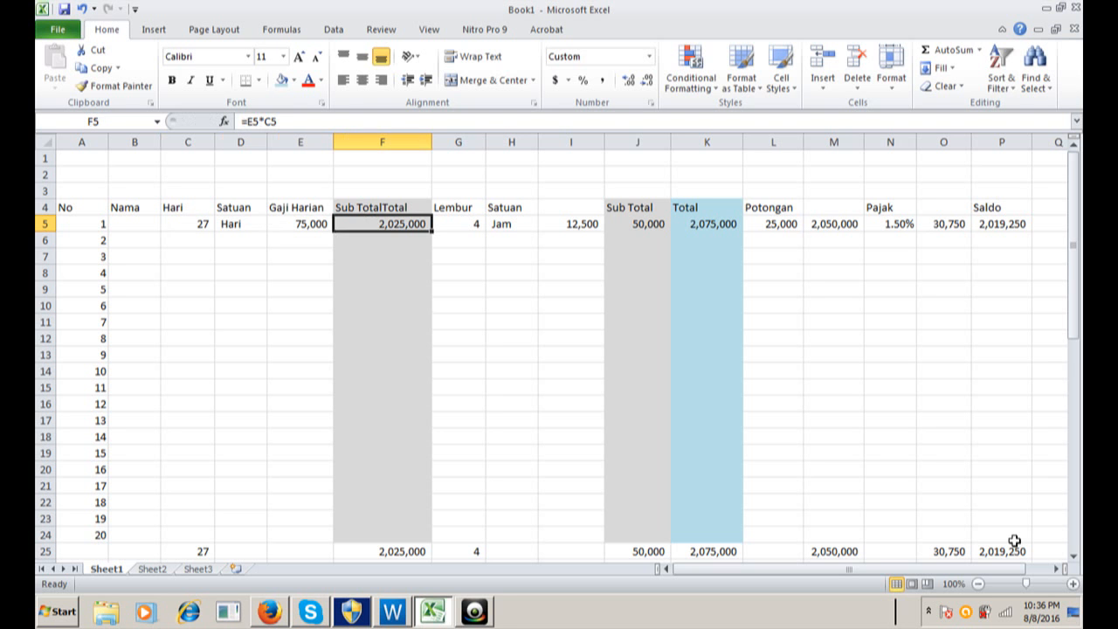
{"action": "key", "text": "BackSpace"}
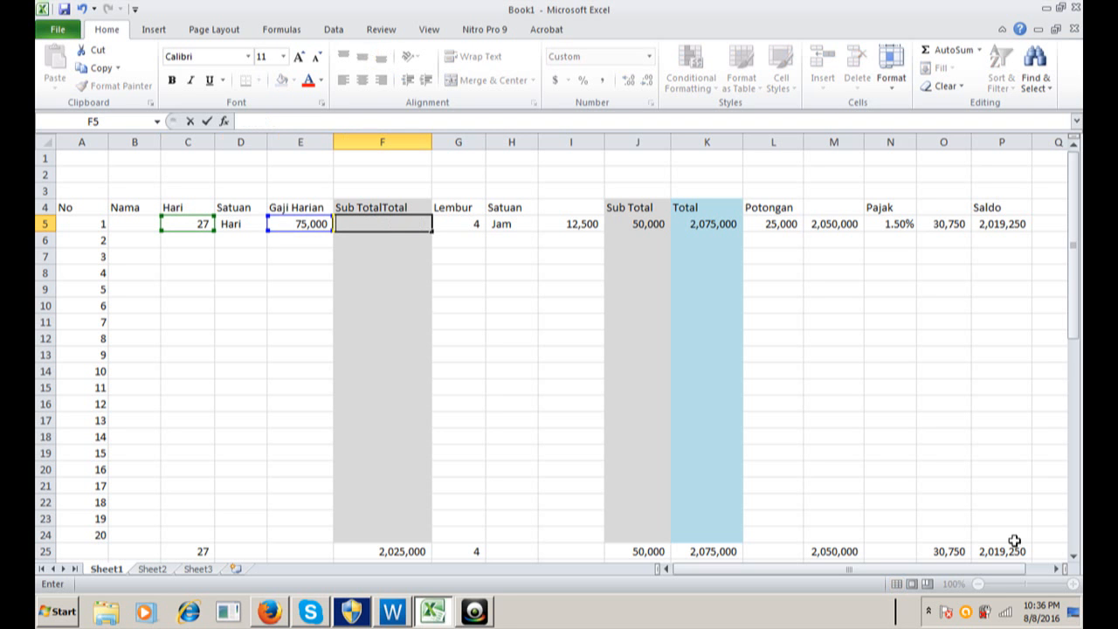
{"action": "key", "text": "Right"}
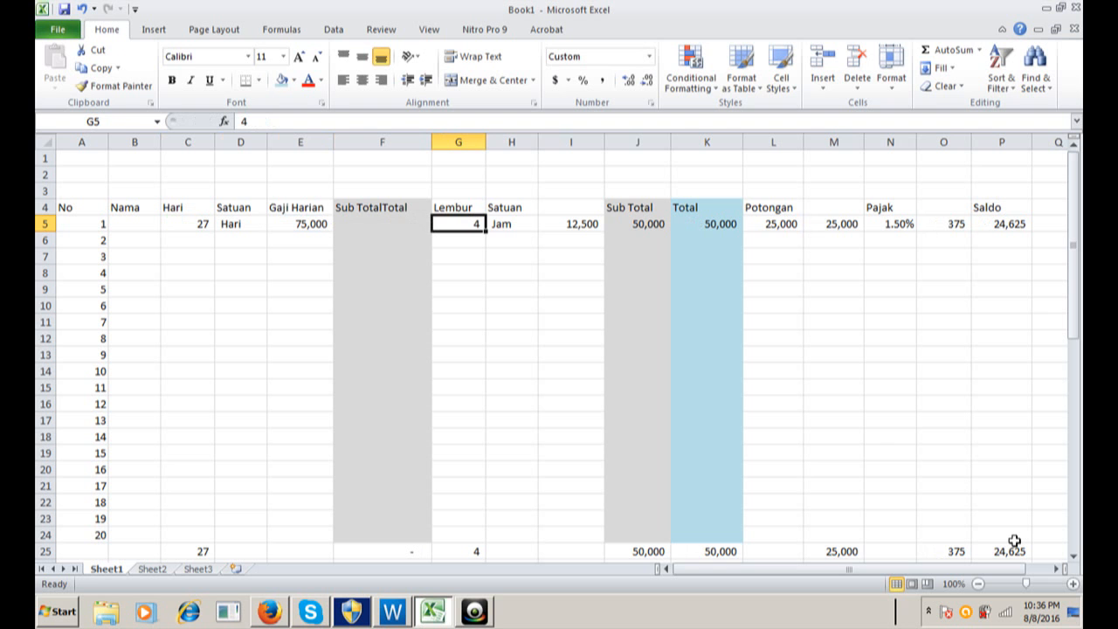
{"action": "key", "text": "Right"}
{"action": "key", "text": "Right"}
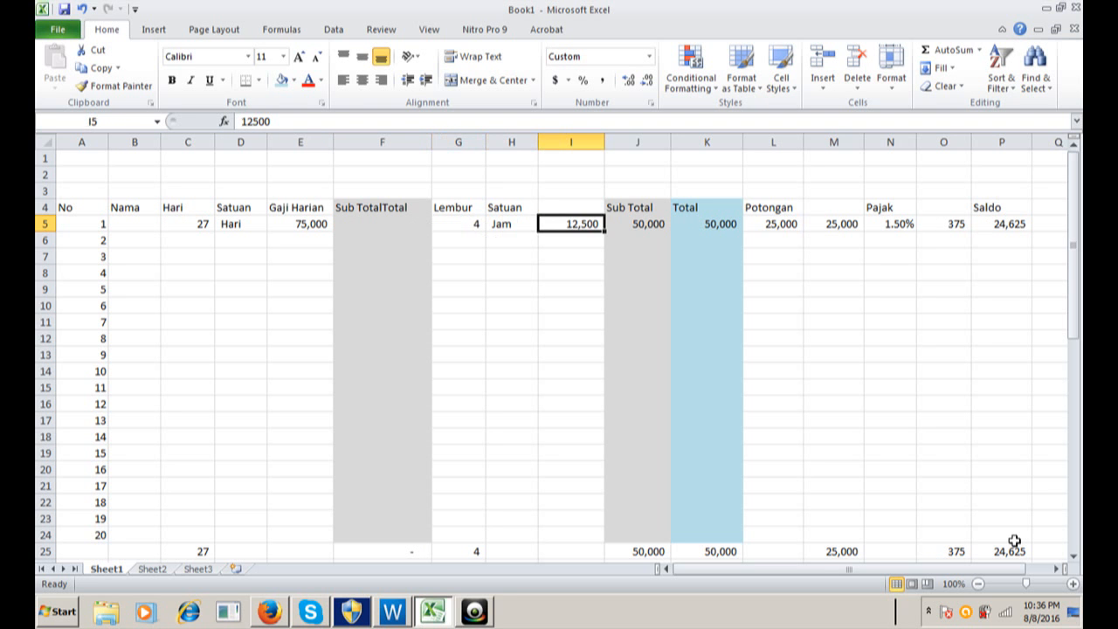
{"action": "key", "text": "Right"}
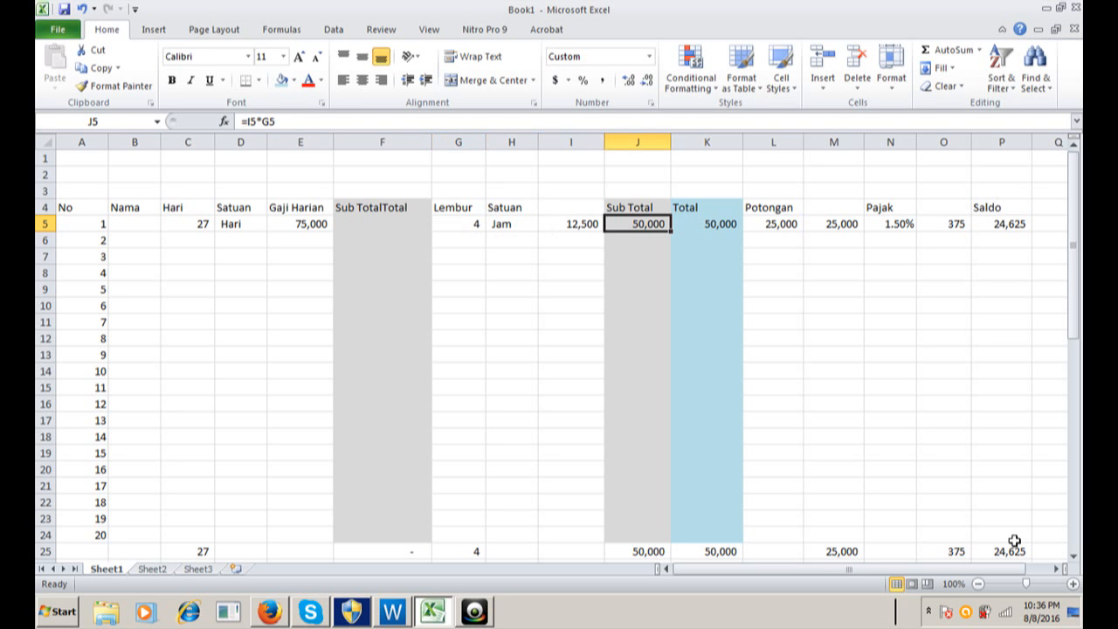
{"action": "key", "text": "Delete"}
Clear the Total formula in cell K5 and the formula in cell M5 that subtracts the Potongan
{"action": "key", "text": "Right"}
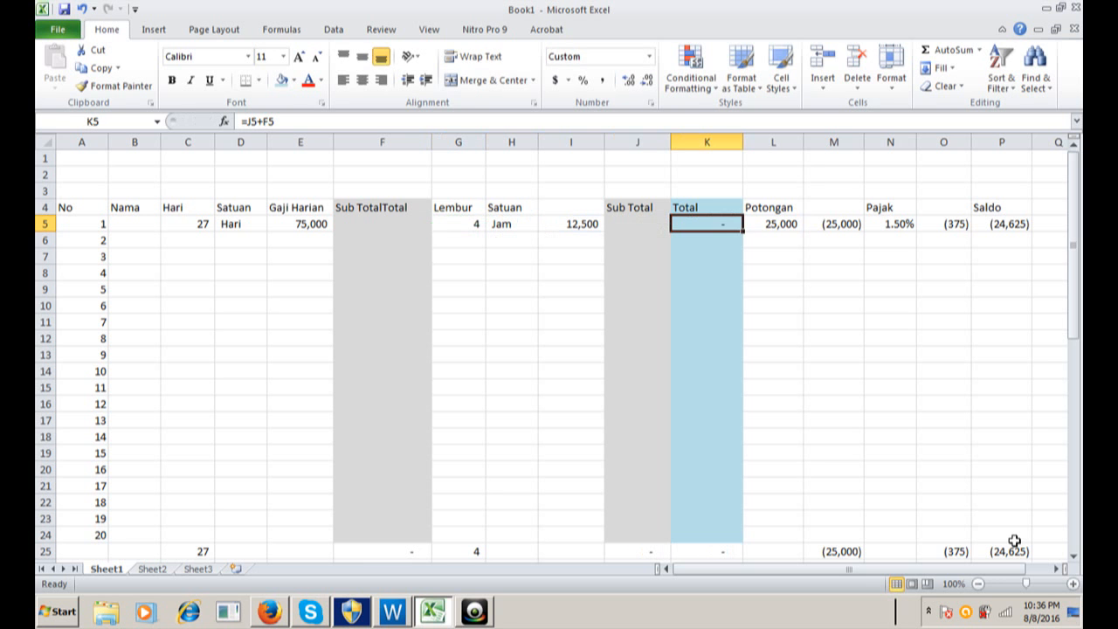
{"action": "key", "text": "F2"}
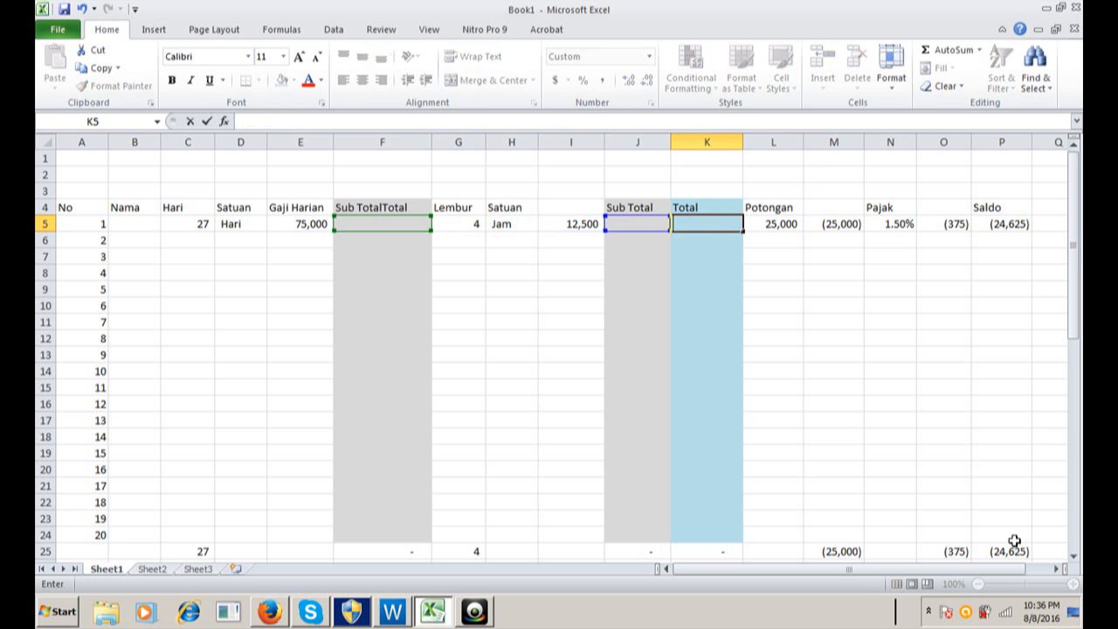
{"action": "key", "text": "Right"}
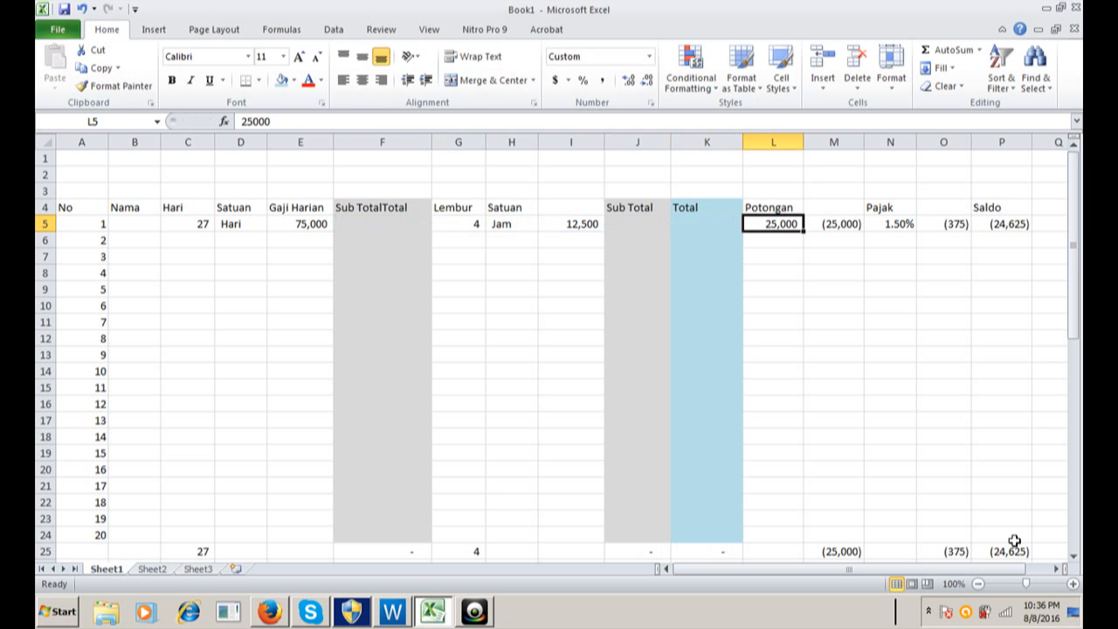
{"action": "key", "text": "Right"}
{"action": "key", "text": "BackSpace"}
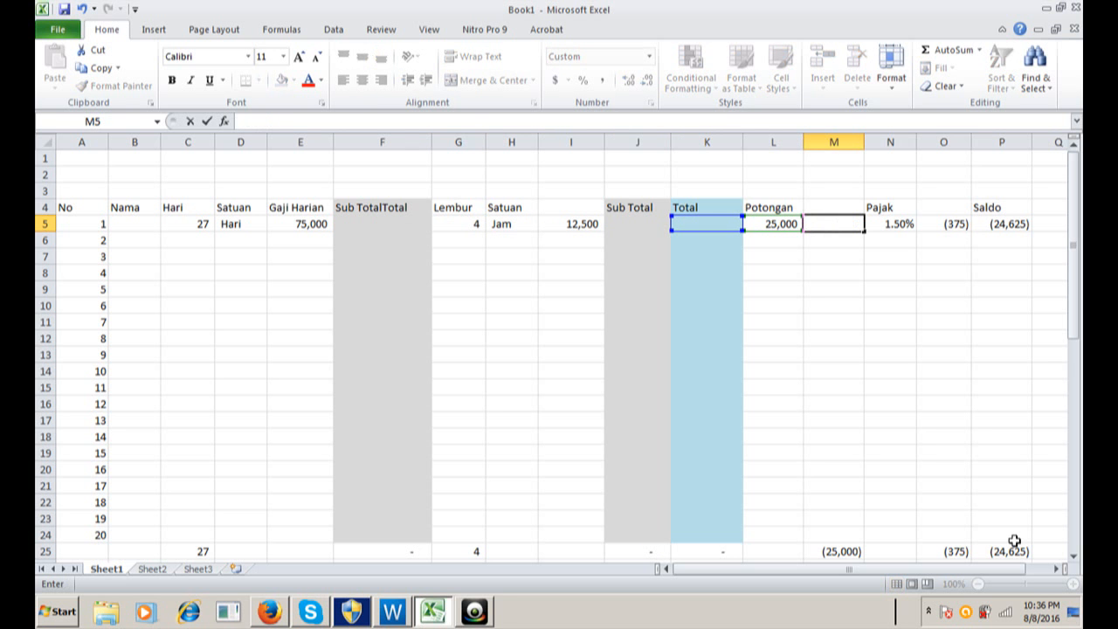
{"action": "key", "text": "Escape"}
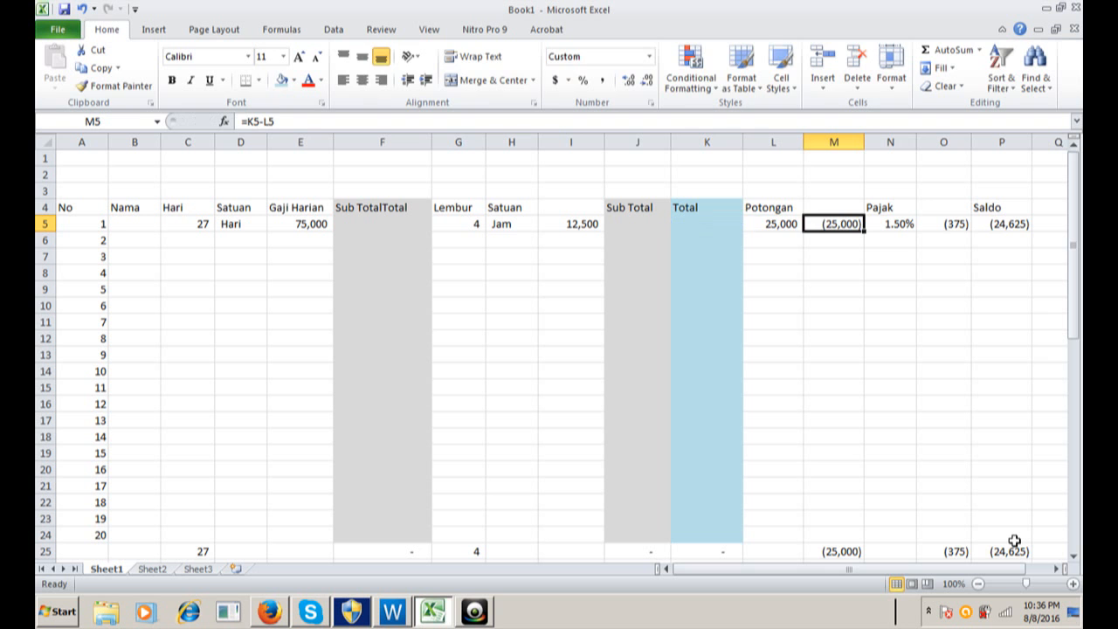
{"action": "key", "text": "BackSpace"}
Enter the header "Sub Total" in cell M4
{"action": "key", "text": "Up"}
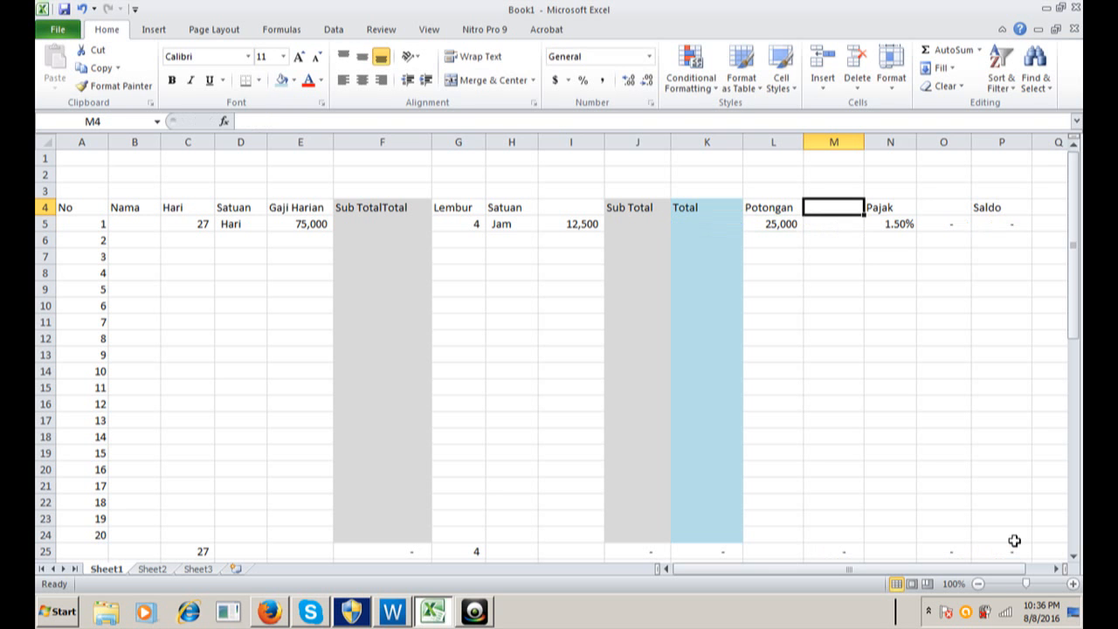
{"action": "type", "text": "Sub"}
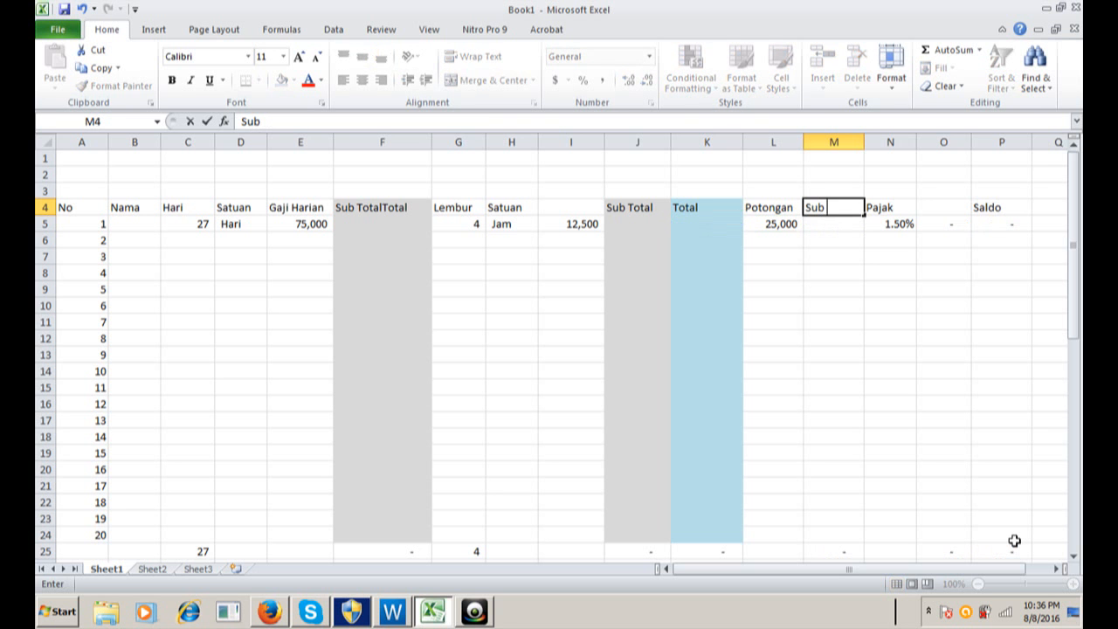
{"action": "type", "text": " Total"}
{"action": "key", "text": "Right"}
Fill the Sub Total column after Potongan, cells M4 to M24, with light orange
{"action": "key", "text": "Left"}
{"action": "key", "text": "shift+Down"}
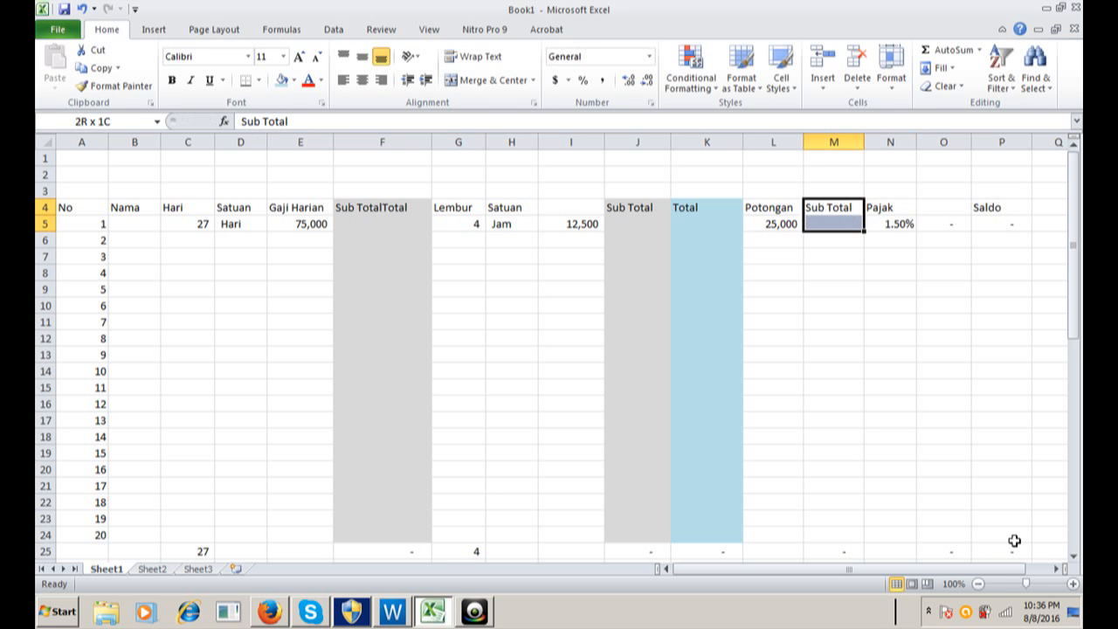
{"action": "key", "text": "ctrl+shift+Down"}
{"action": "key", "text": "shift+Up"}
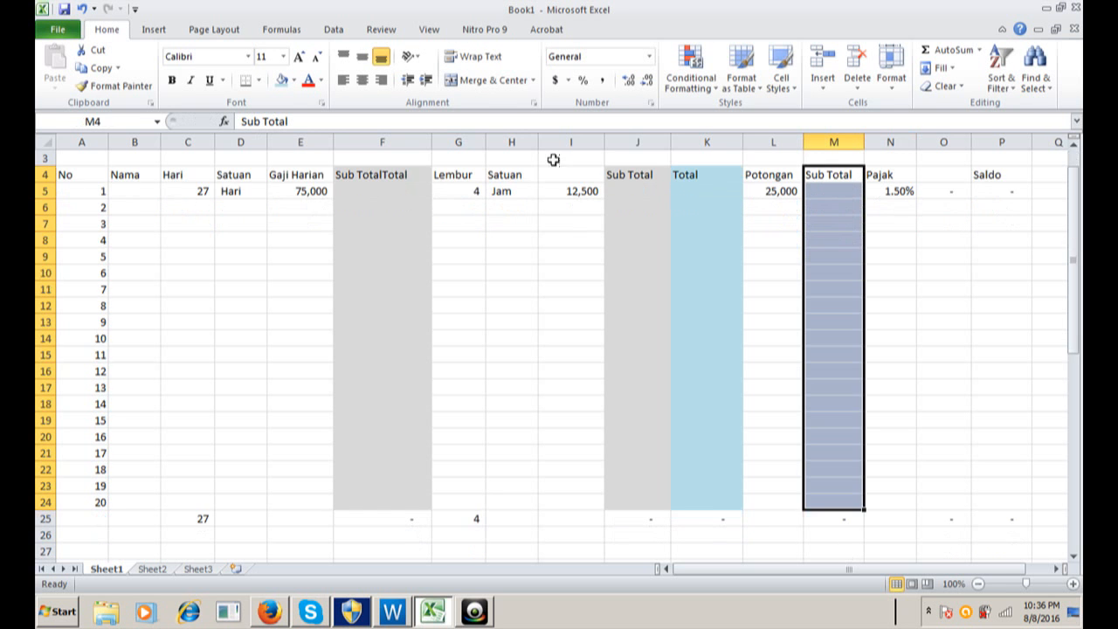
{"action": "left_click", "coordinate": [293, 81]}
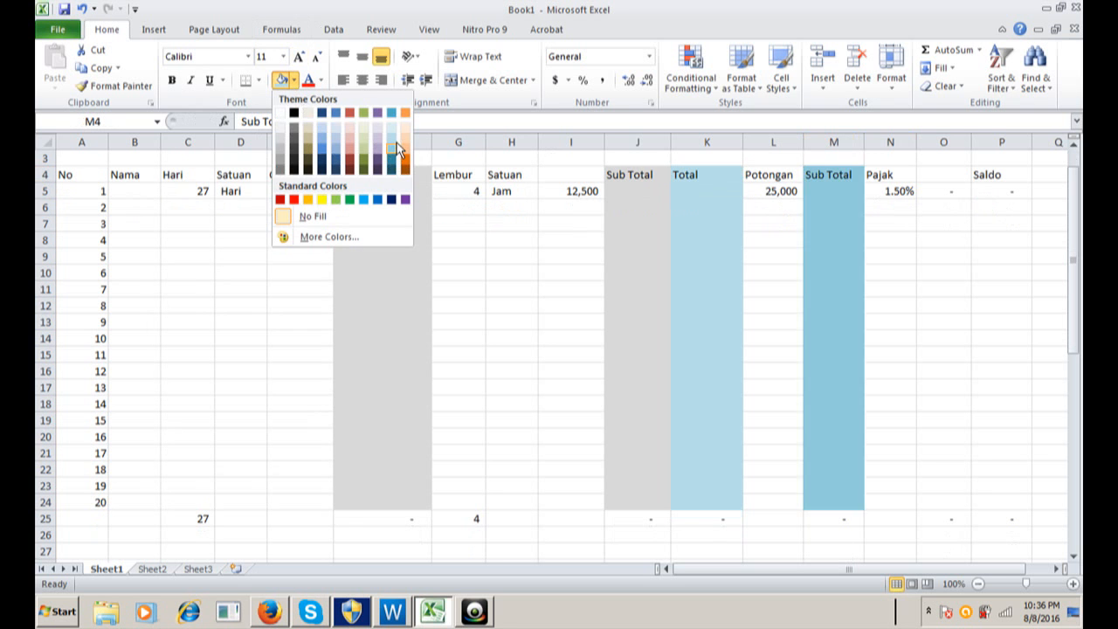
{"action": "left_click", "coordinate": [403, 131]}
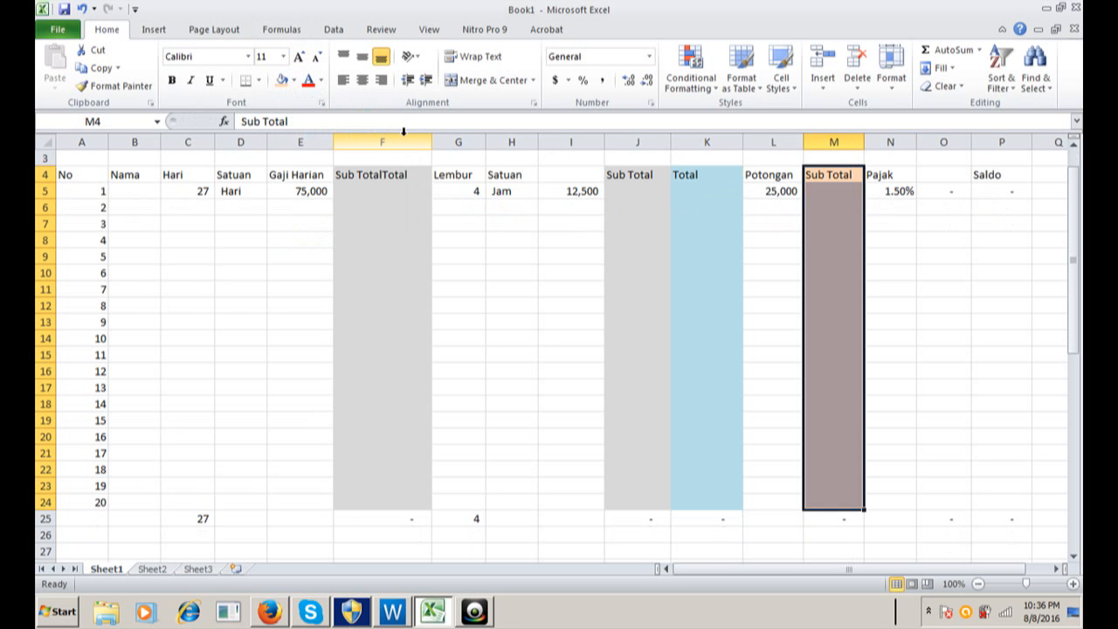
Fill the column between Pajak and Saldo, cells O4 to O24, with the palest orange
{"action": "key", "text": "Right"}
{"action": "key", "text": "Right"}
{"action": "key", "text": "Right"}
{"action": "key", "text": "Left"}
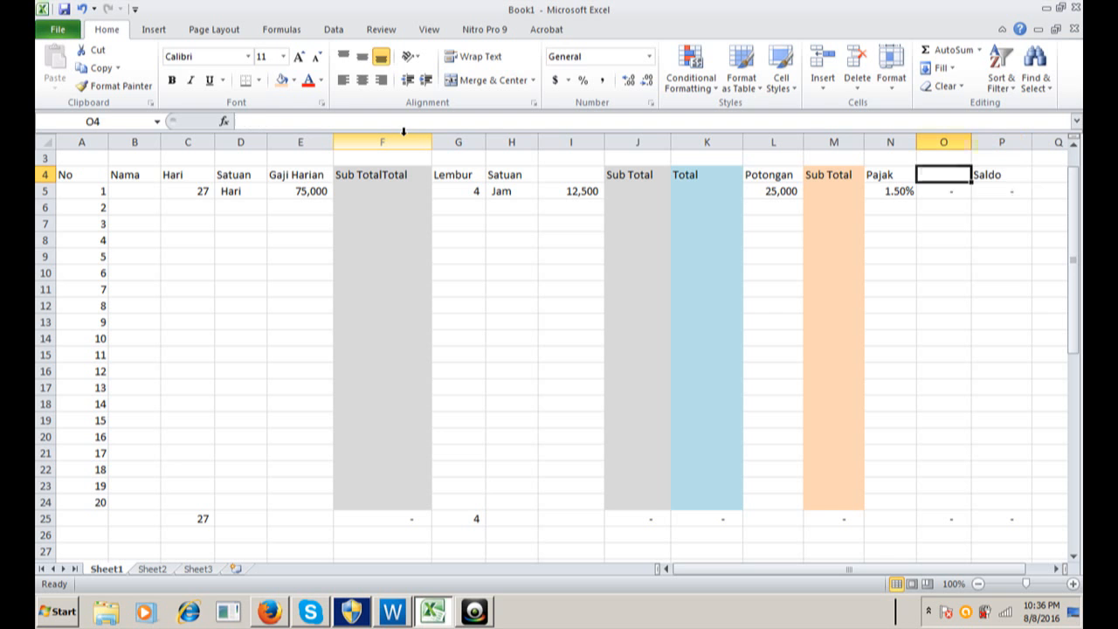
{"action": "key", "text": "shift+Down"}
{"action": "key", "text": "shift+Down"}
{"action": "key", "text": "shift+Down"}
{"action": "key", "text": "shift+Down"}
{"action": "key", "text": "shift+Down"}
{"action": "key", "text": "shift+Down"}
{"action": "key", "text": "shift+Down"}
{"action": "key", "text": "shift+Down"}
{"action": "key", "text": "shift+Down"}
{"action": "key", "text": "shift+Down"}
{"action": "key", "text": "shift+Down"}
{"action": "key", "text": "shift+Down"}
{"action": "key", "text": "shift+Down"}
{"action": "key", "text": "shift+Down"}
{"action": "key", "text": "shift+Down"}
{"action": "key", "text": "shift+Down"}
{"action": "key", "text": "shift+Down"}
{"action": "key", "text": "shift+Down"}
{"action": "key", "text": "shift+Down"}
{"action": "key", "text": "shift+Down"}
{"action": "key", "text": "shift+Up"}
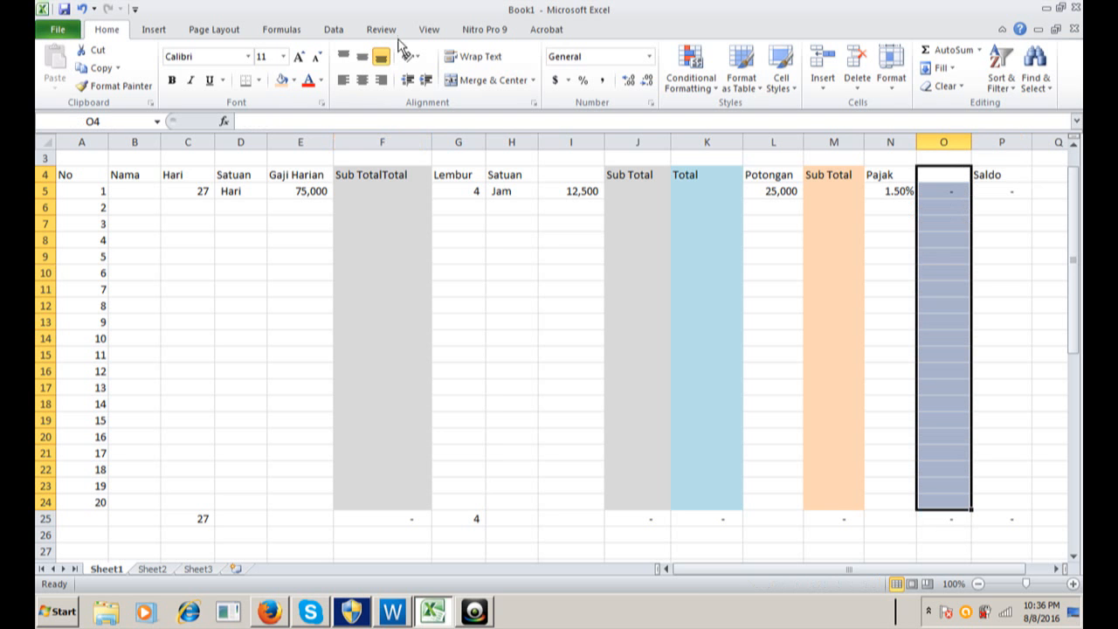
{"action": "left_click", "coordinate": [295, 81]}
{"action": "left_click", "coordinate": [404, 127]}
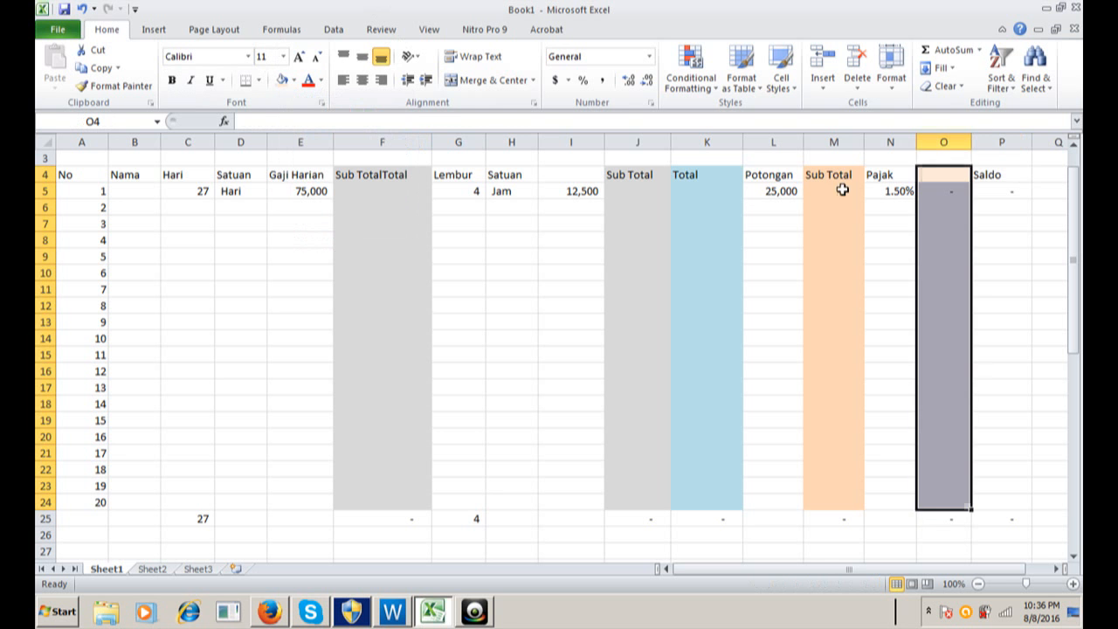
Try a yellow font colour on the Saldo column, cells P4 to P24
{"action": "left_click_drag", "start_coordinate": [998, 177], "coordinate": [1007, 502]}
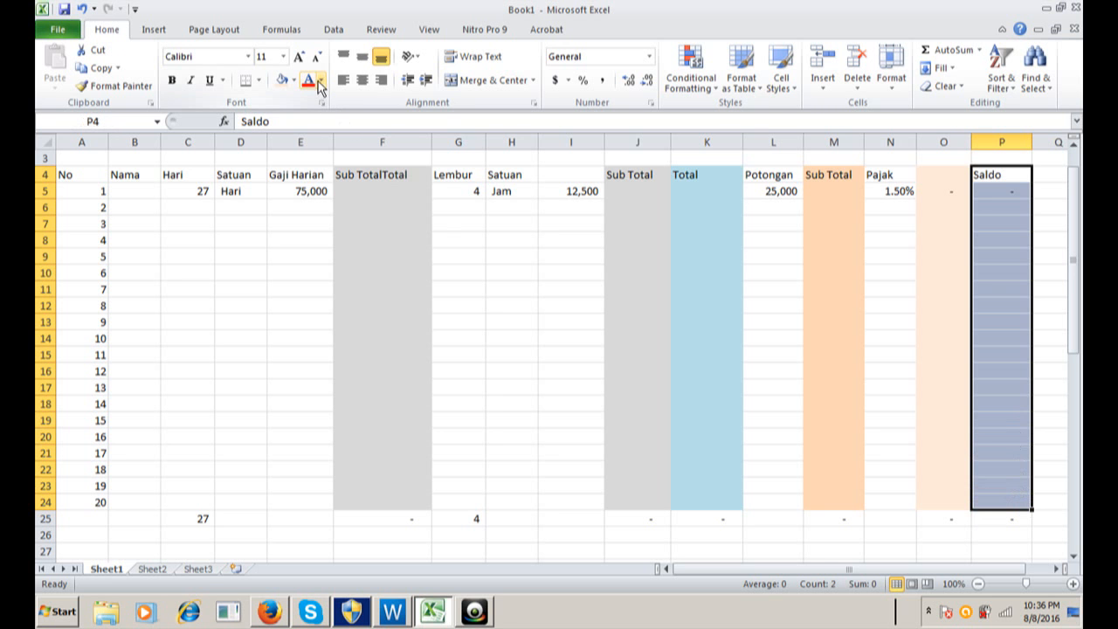
{"action": "left_click", "coordinate": [320, 81]}
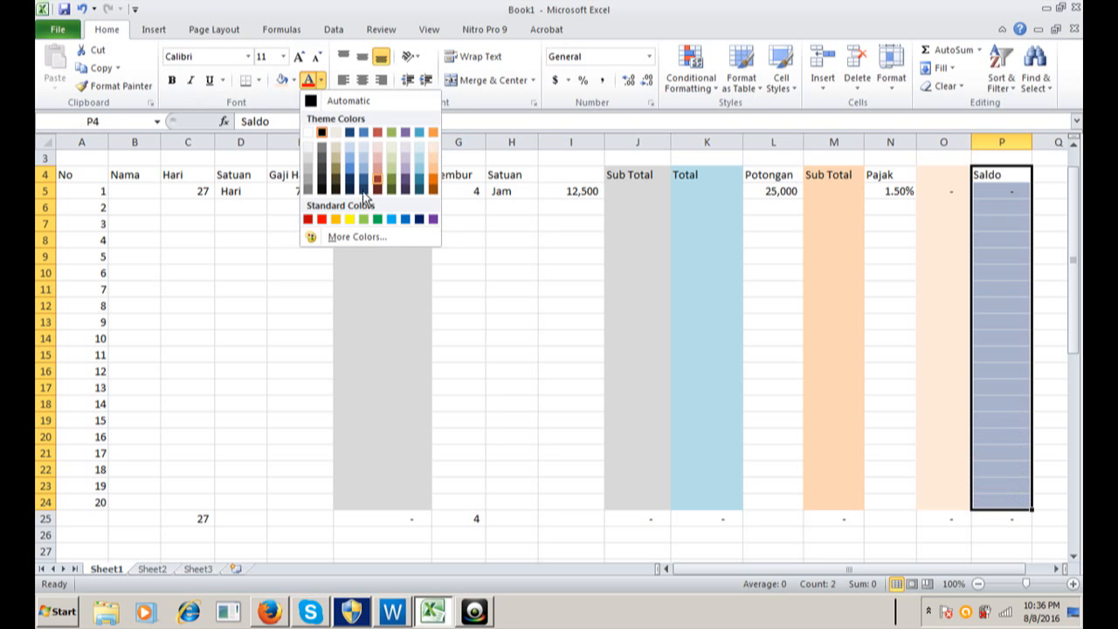
{"action": "left_click", "coordinate": [346, 219]}
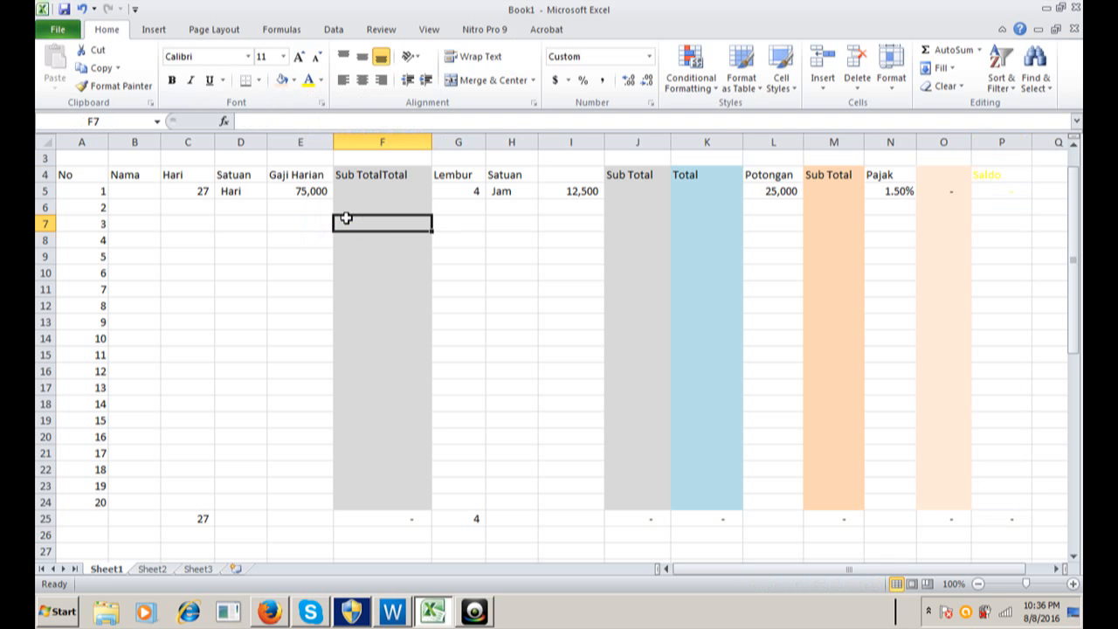
{"action": "left_click", "coordinate": [1010, 174]}
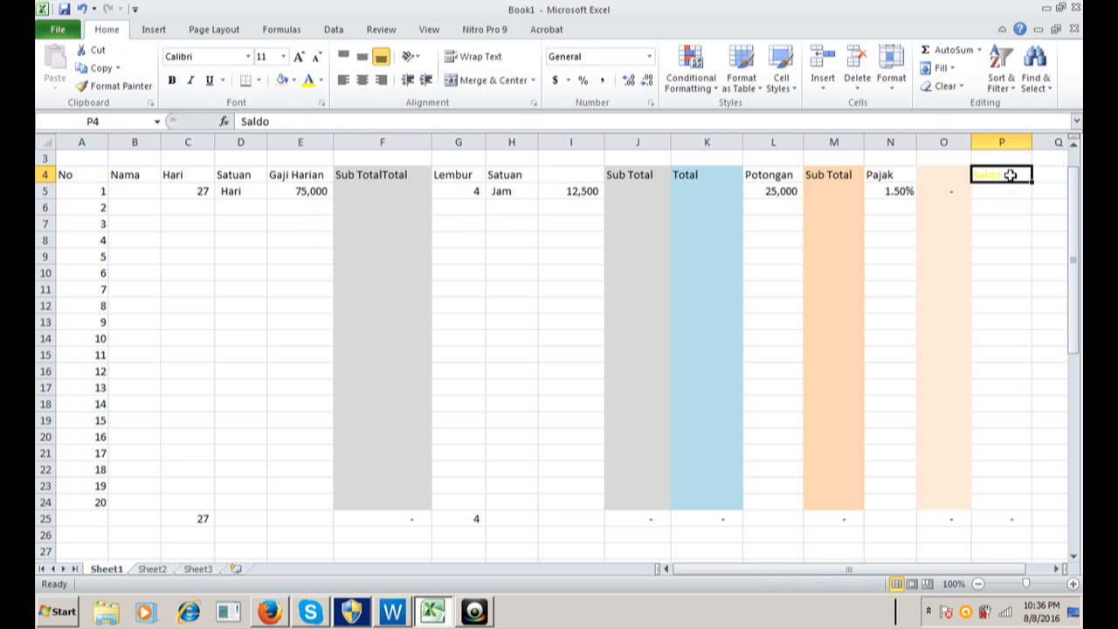
{"action": "key", "text": "ctrl+z"}
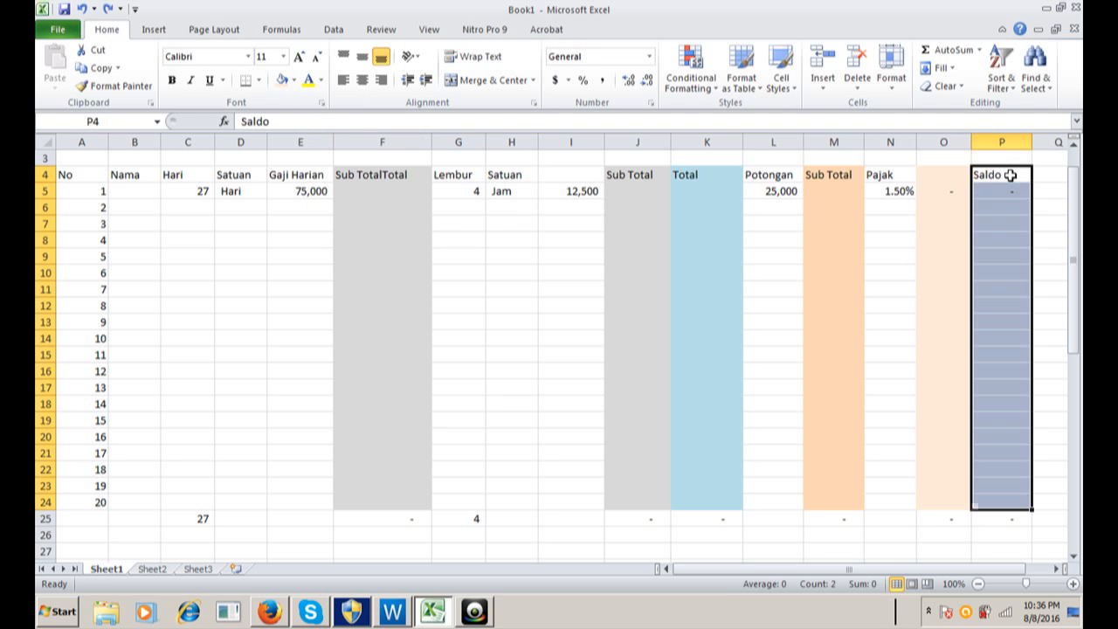
Fill the Saldo cells P4 to P24 with yellow and set the font colour of cell I12 to black
{"action": "left_click", "coordinate": [293, 80]}
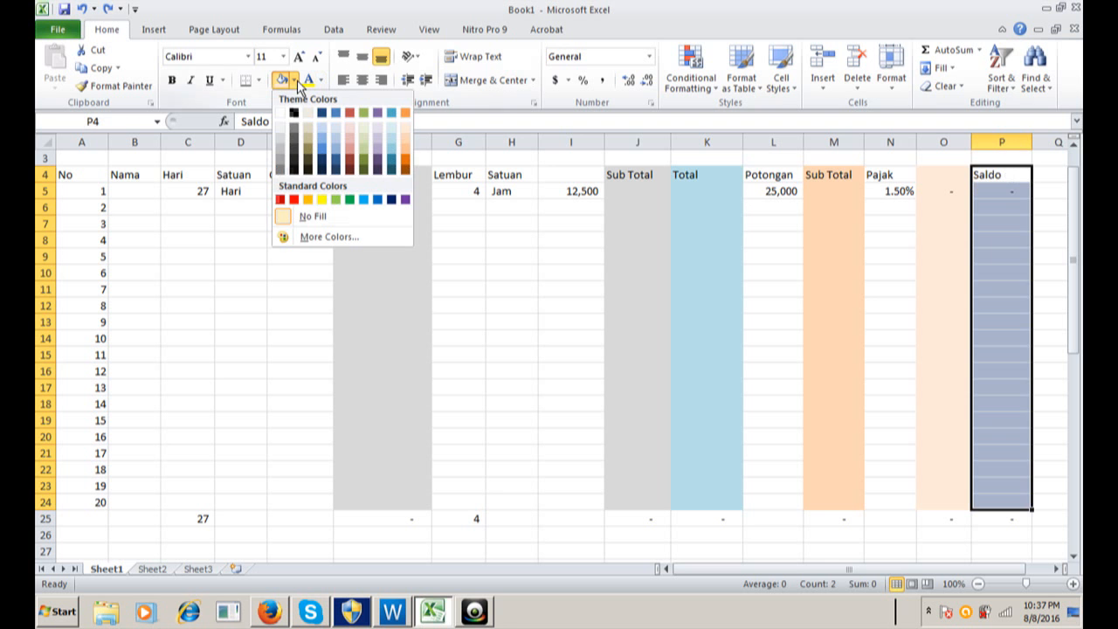
{"action": "left_click", "coordinate": [322, 200]}
{"action": "left_click", "coordinate": [571, 303]}
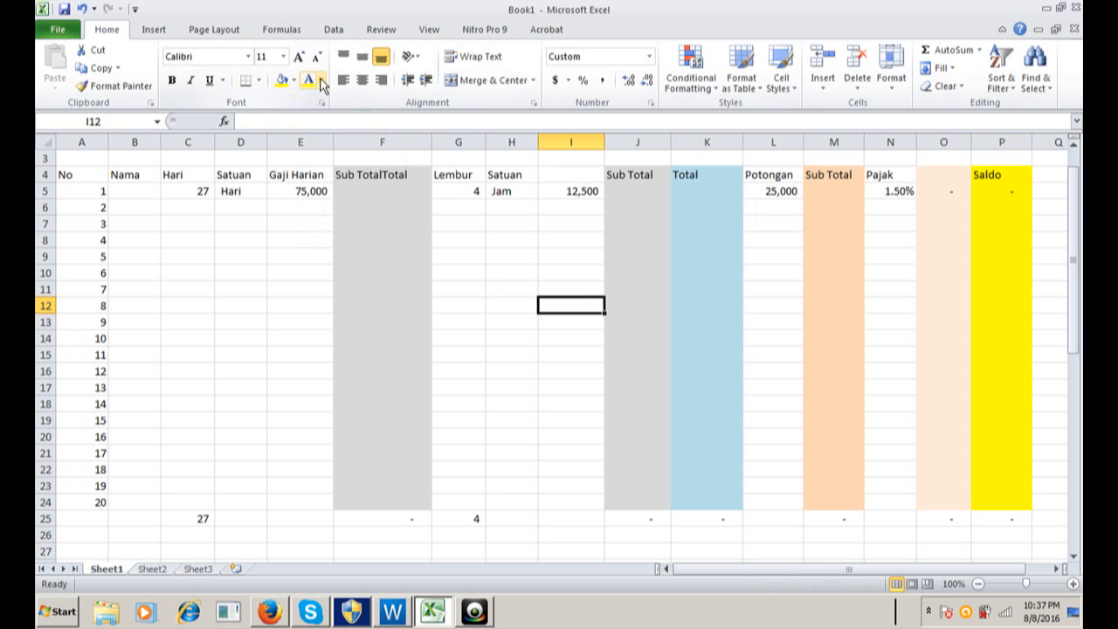
{"action": "left_click", "coordinate": [321, 80]}
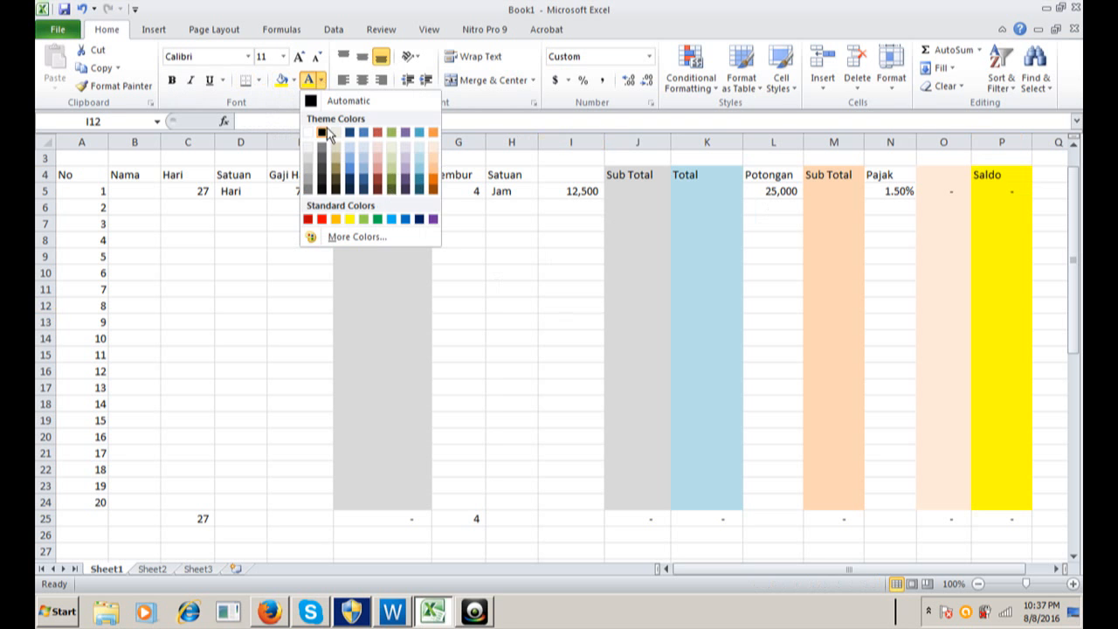
{"action": "left_click", "coordinate": [323, 126]}
Enter the formula =C5*E5 in cell F5 to multiply the days by the daily wage
{"action": "left_click", "coordinate": [379, 241]}
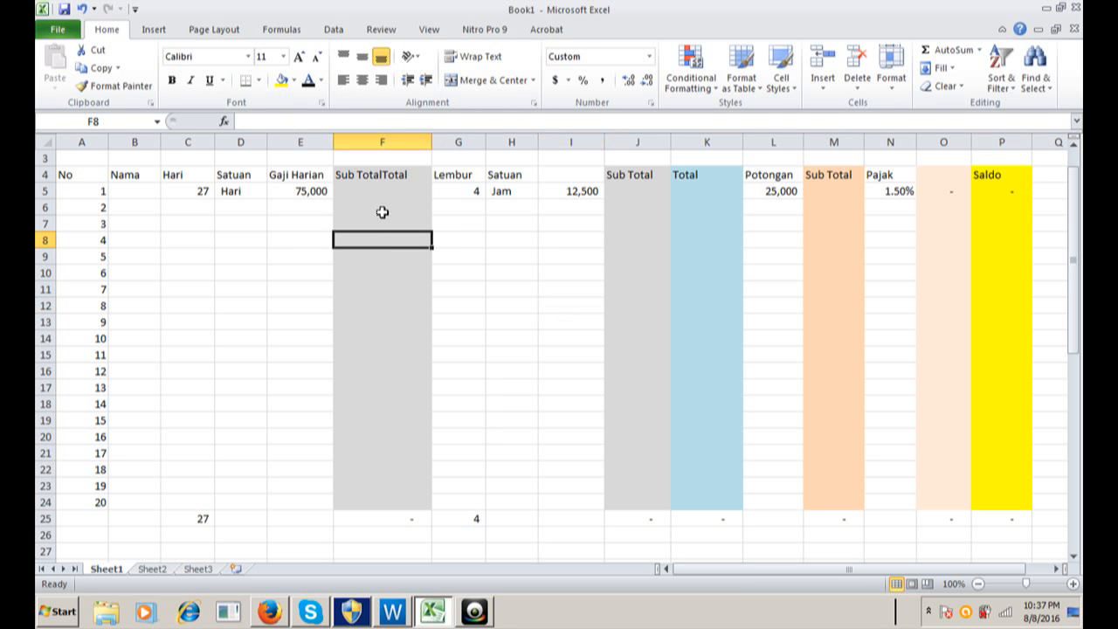
{"action": "left_click", "coordinate": [387, 186]}
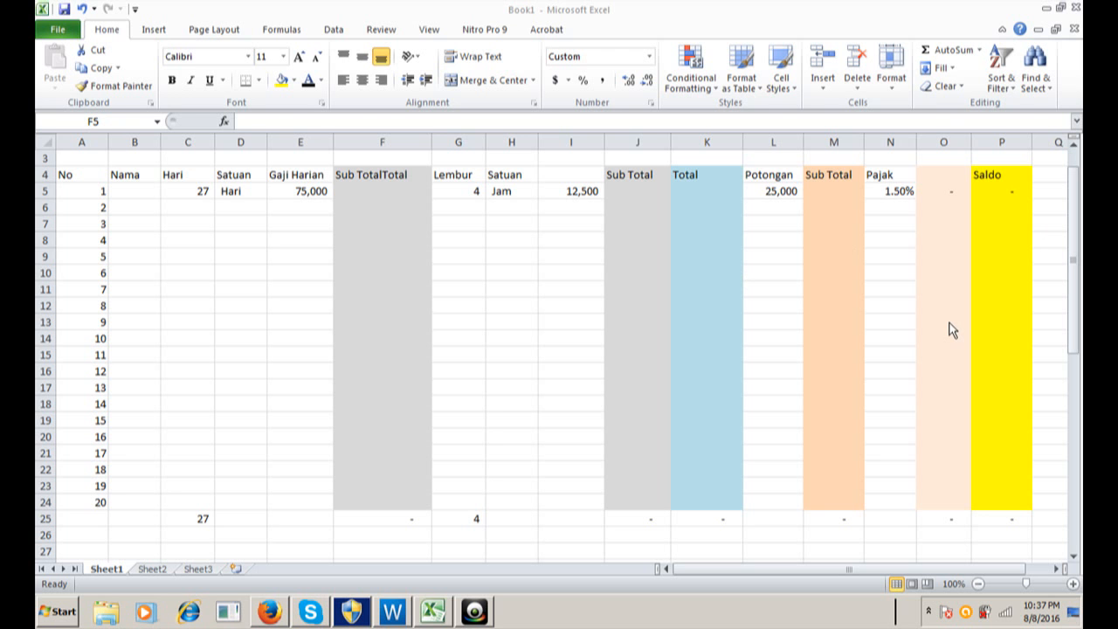
{"action": "left_click", "coordinate": [413, 198]}
{"action": "left_click", "coordinate": [408, 195]}
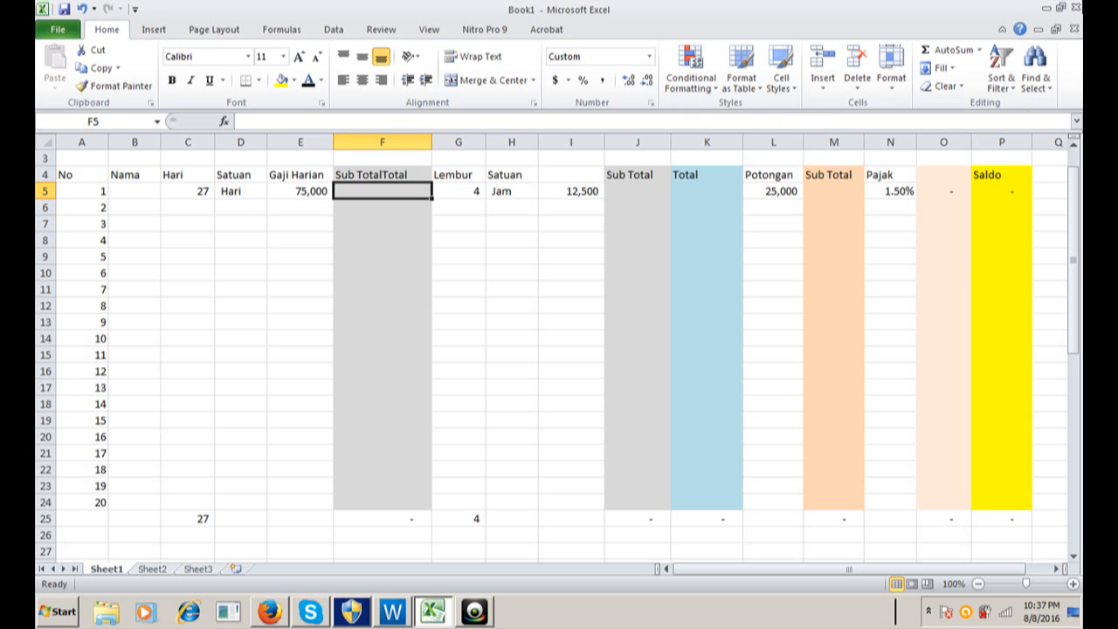
{"action": "type", "text": "="}
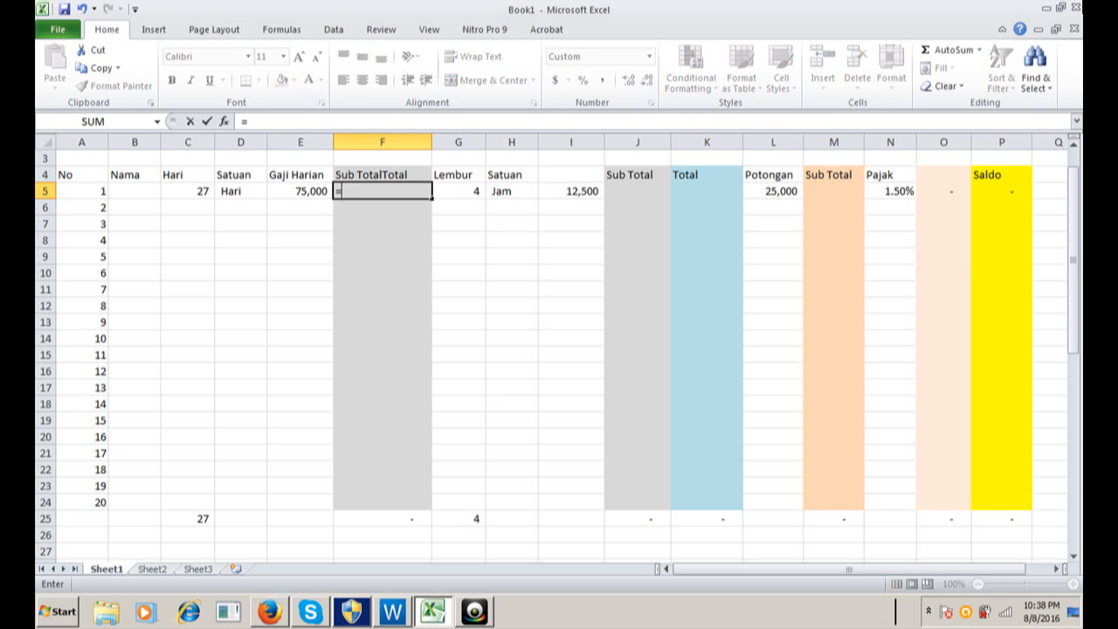
{"action": "key", "text": "Left"}
{"action": "key", "text": "Left"}
{"action": "key", "text": "Left"}
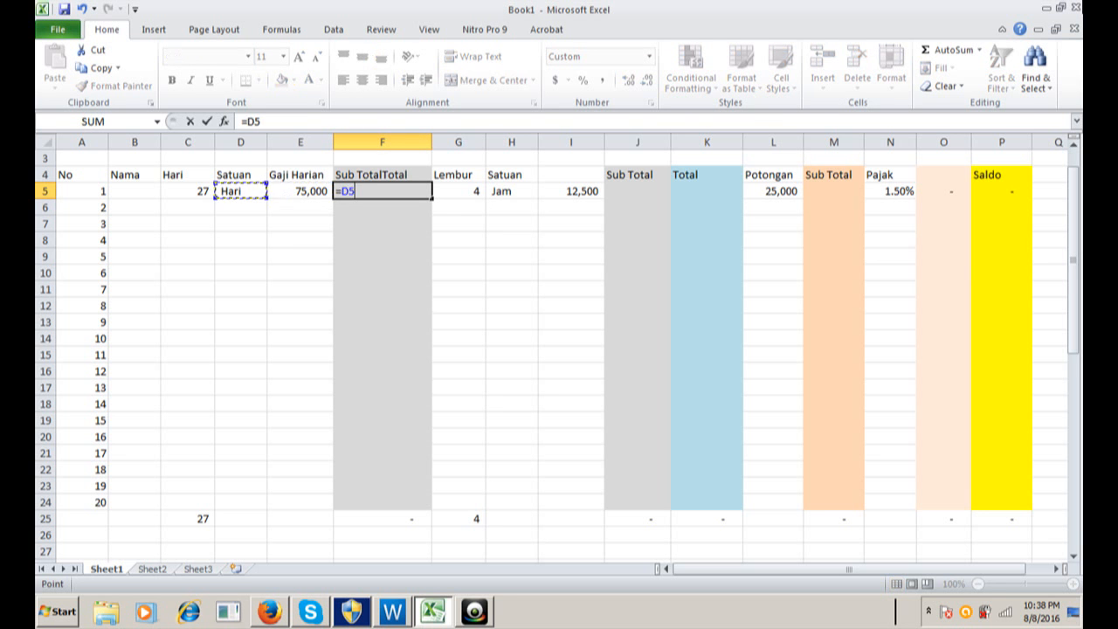
{"action": "type", "text": "*"}
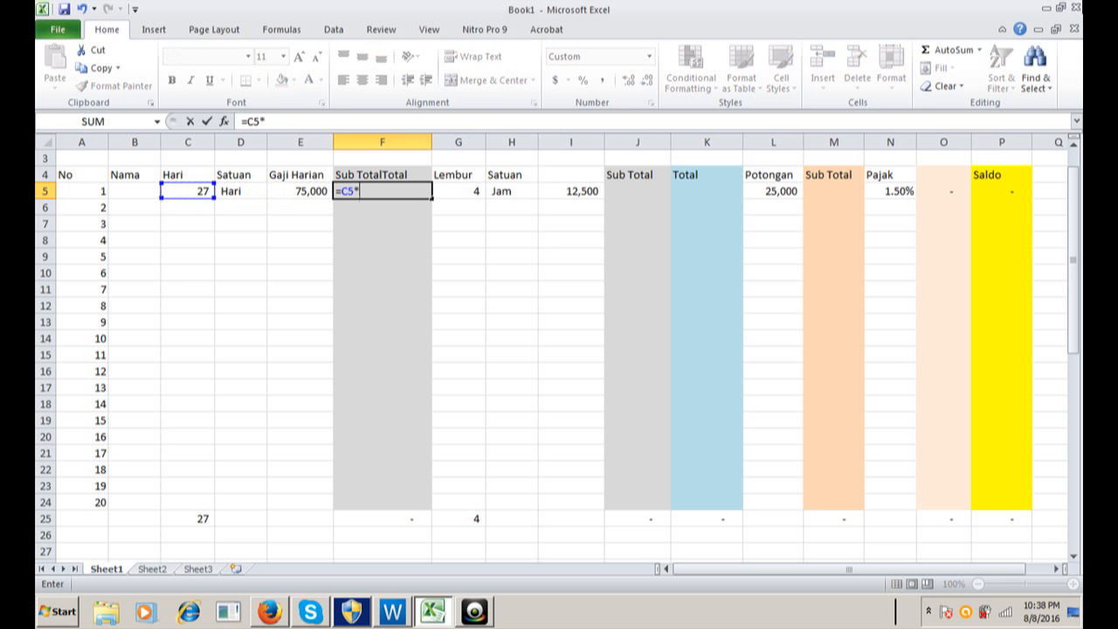
{"action": "key", "text": "Left"}
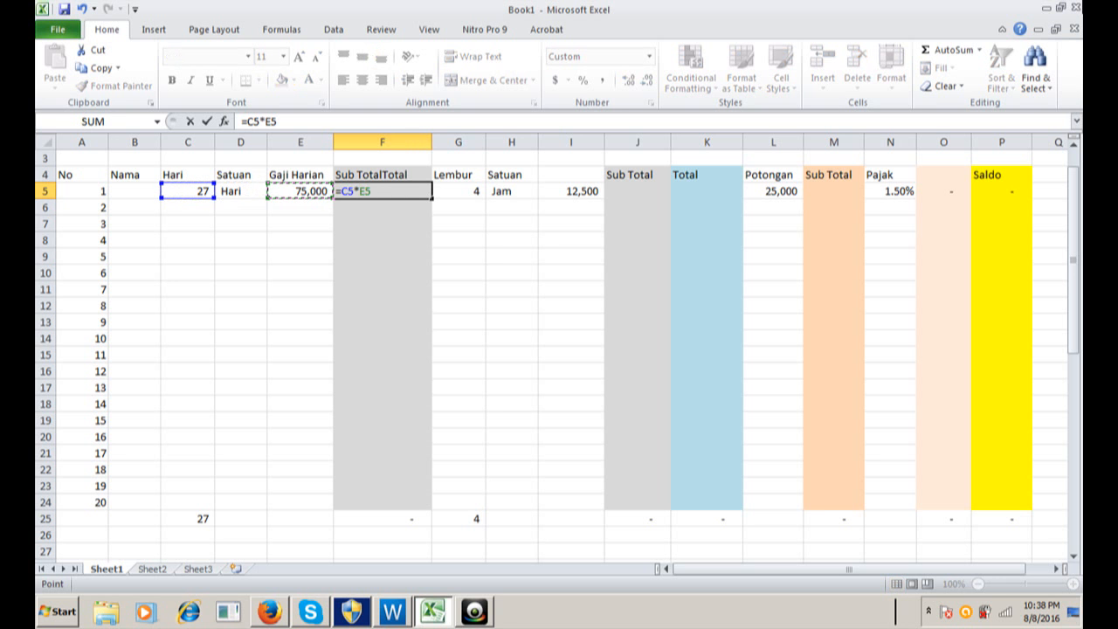
{"action": "key", "text": "Return"}
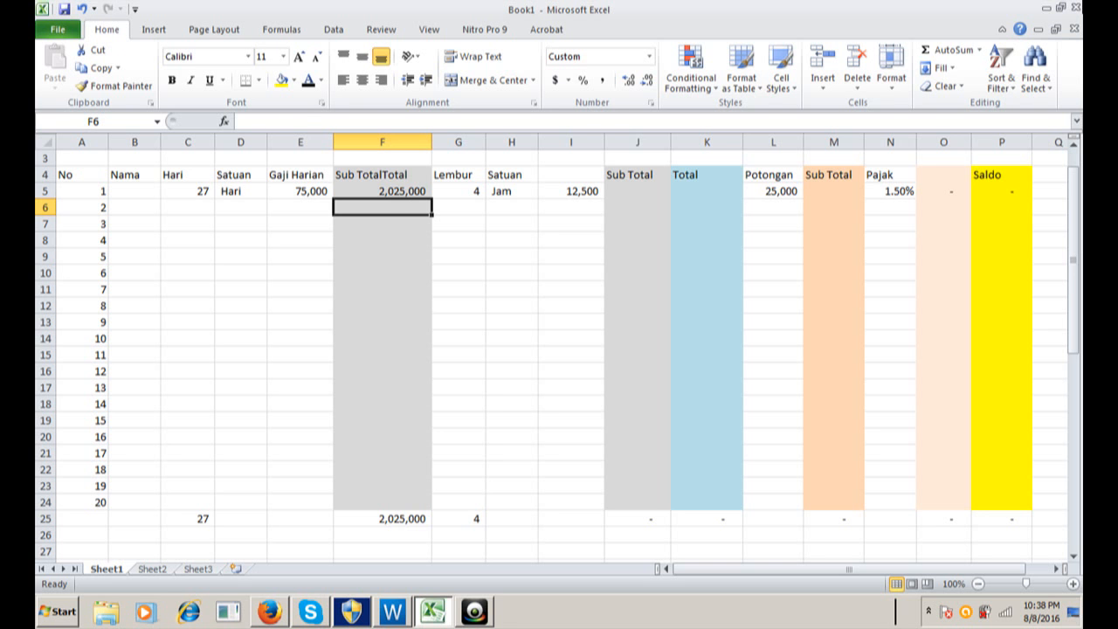
{"action": "key", "text": "Up"}
{"action": "key", "text": "Up"}
{"action": "key", "text": "Down"}
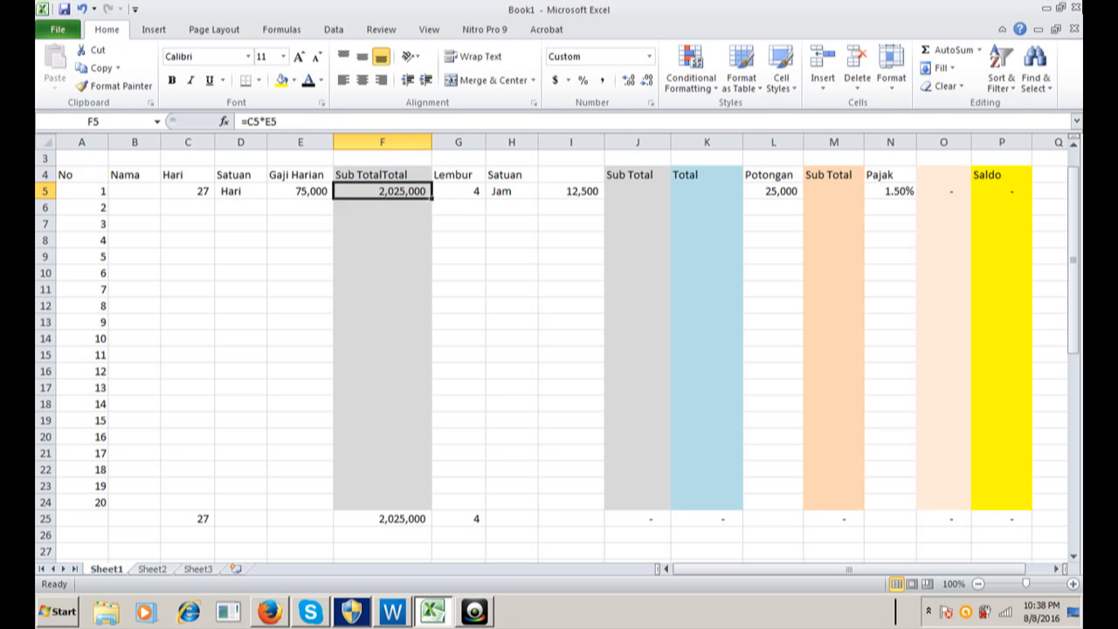
Enter the formula =G5*I5 in cell J5 to multiply the overtime hours by the hourly rate
{"action": "key", "text": "Right"}
{"action": "key", "text": "Right"}
{"action": "key", "text": "Right"}
{"action": "key", "text": "Right"}
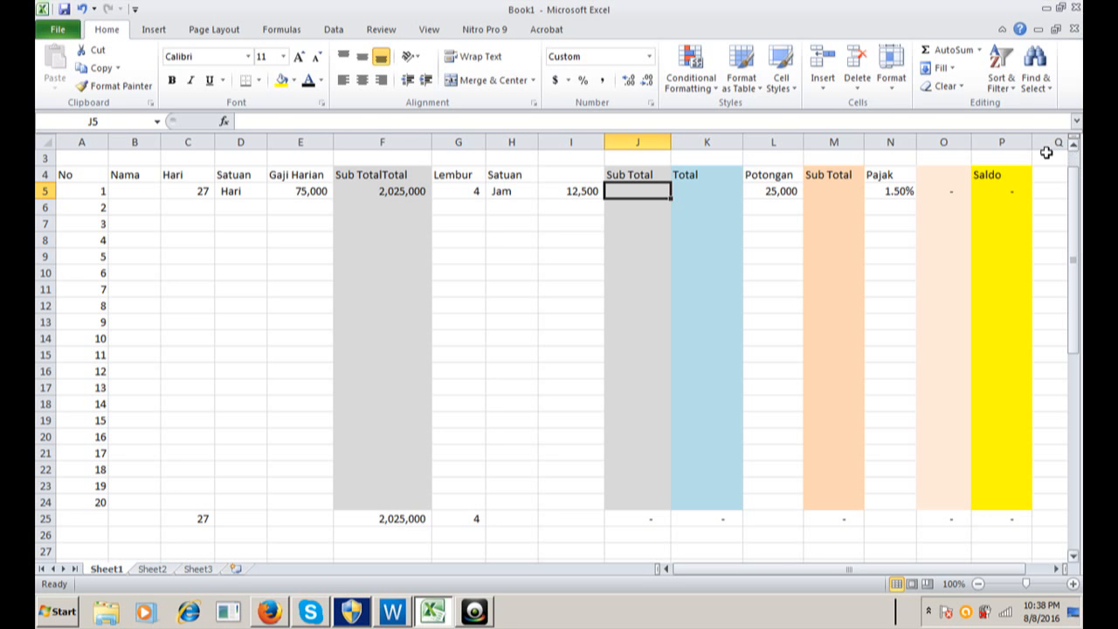
{"action": "scroll", "coordinate": [713, 299], "scroll_direction": "up", "scroll_amount": 1}
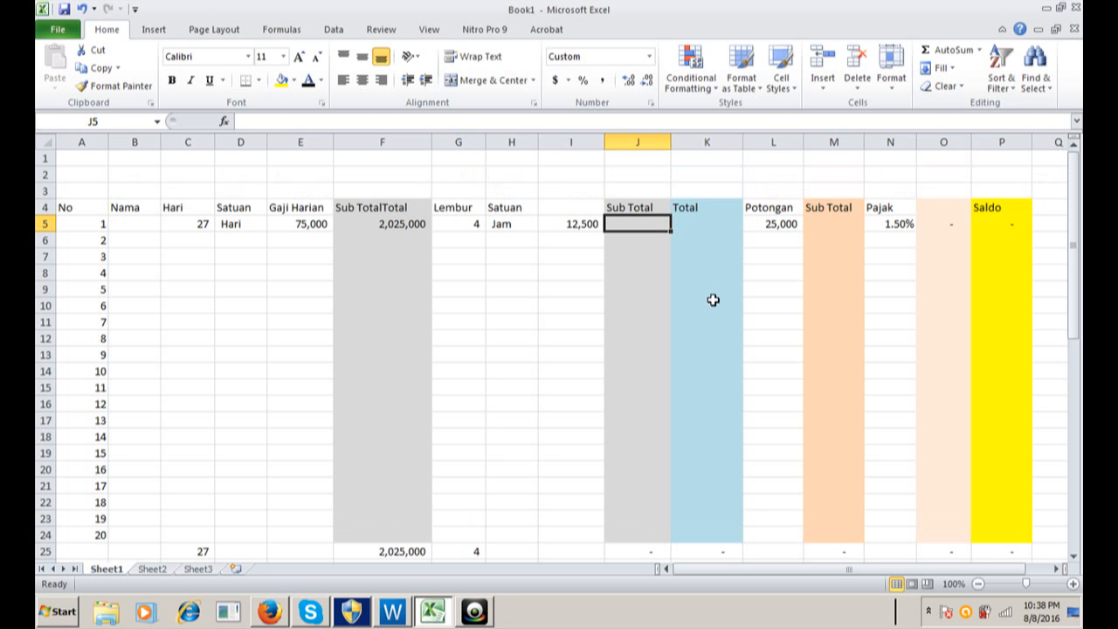
{"action": "type", "text": "="}
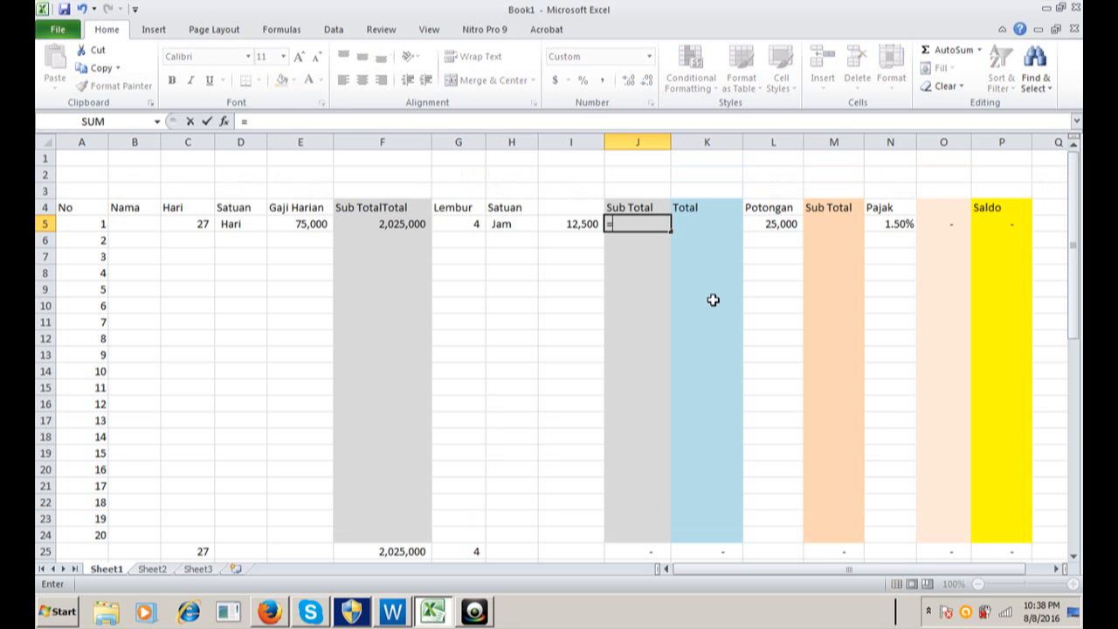
{"action": "key", "text": "Left"}
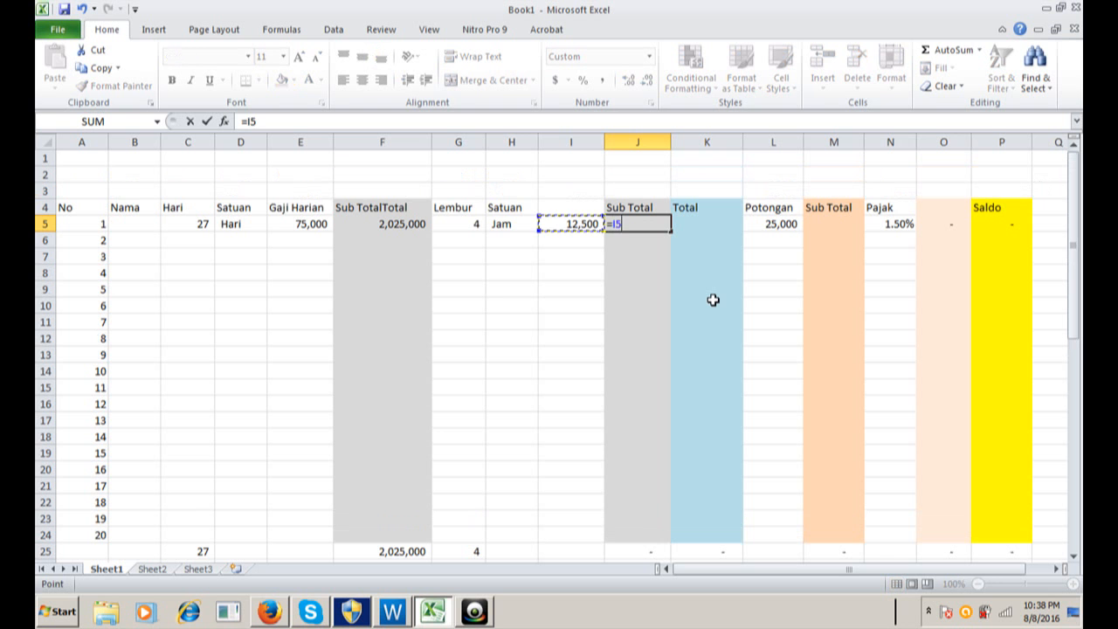
{"action": "key", "text": "Left"}
{"action": "key", "text": "Left"}
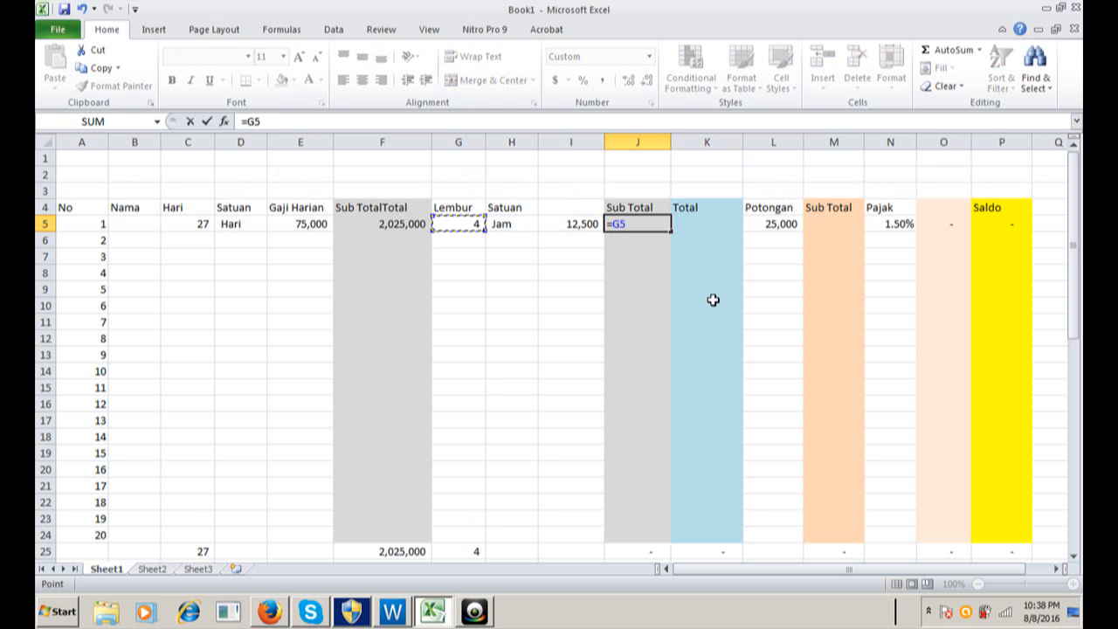
{"action": "type", "text": "*"}
{"action": "key", "text": "Left"}
{"action": "key", "text": "Return"}
{"action": "key", "text": "Up"}
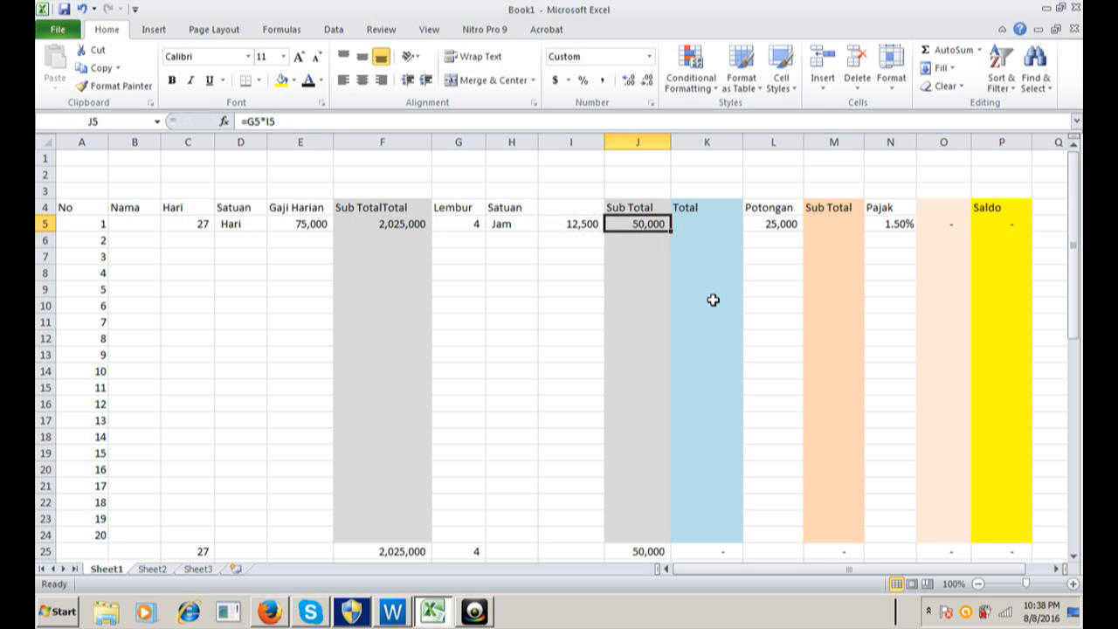
Change the header in cell K4 to "Sub Total"
{"action": "key", "text": "Right"}
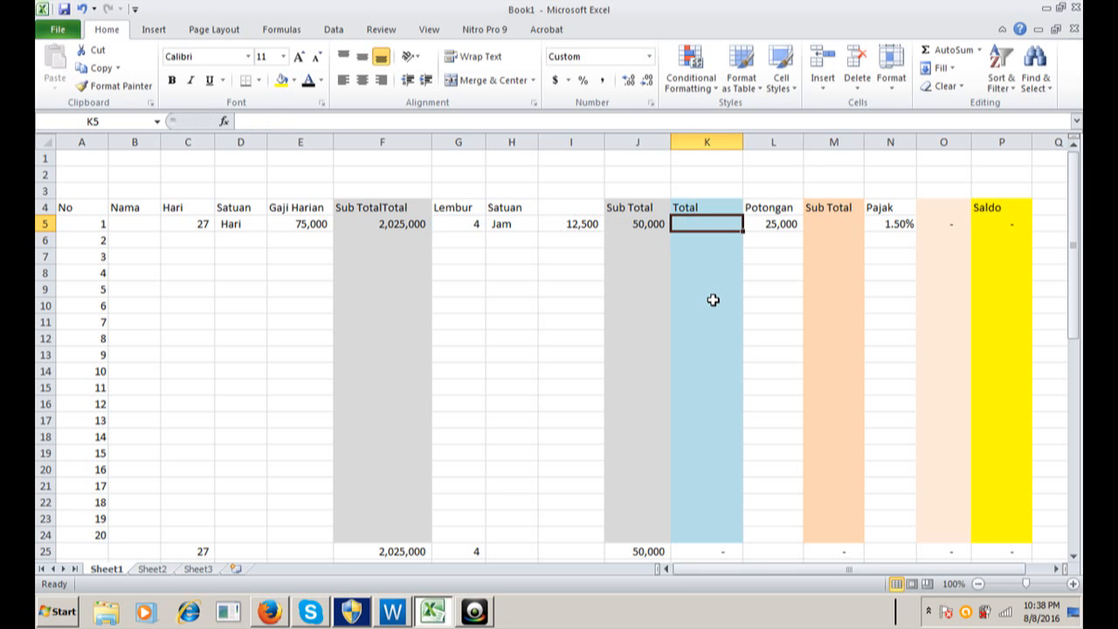
{"action": "key", "text": "Up"}
{"action": "key", "text": "F2"}
{"action": "key", "text": "Left"}
{"action": "key", "text": "Left"}
{"action": "key", "text": "Left"}
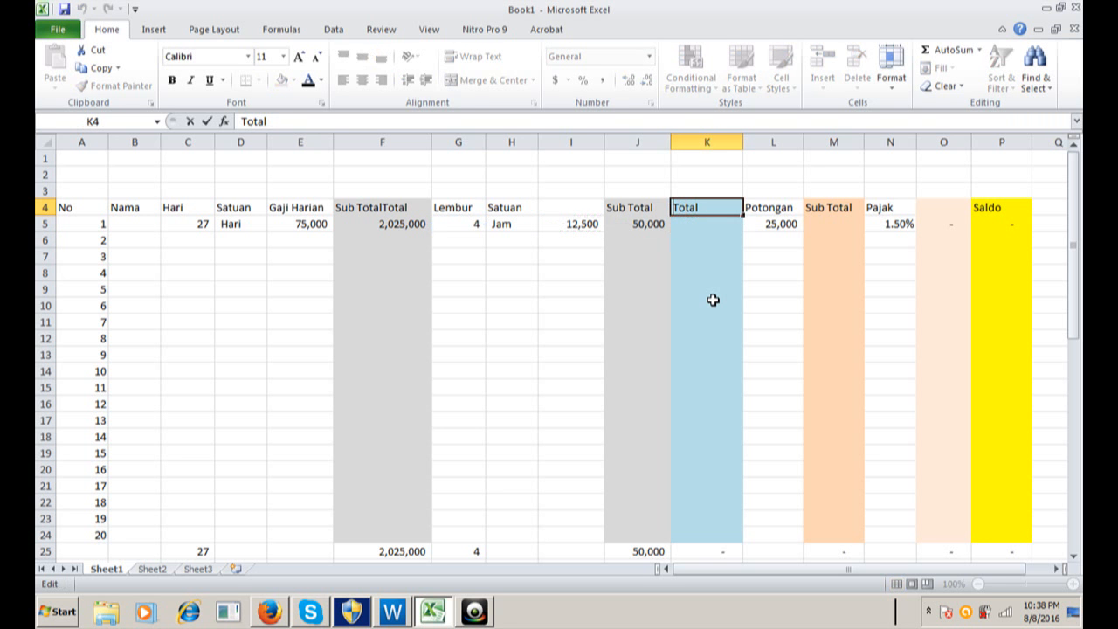
{"action": "type", "text": "Sub"}
{"action": "key", "text": "Return"}
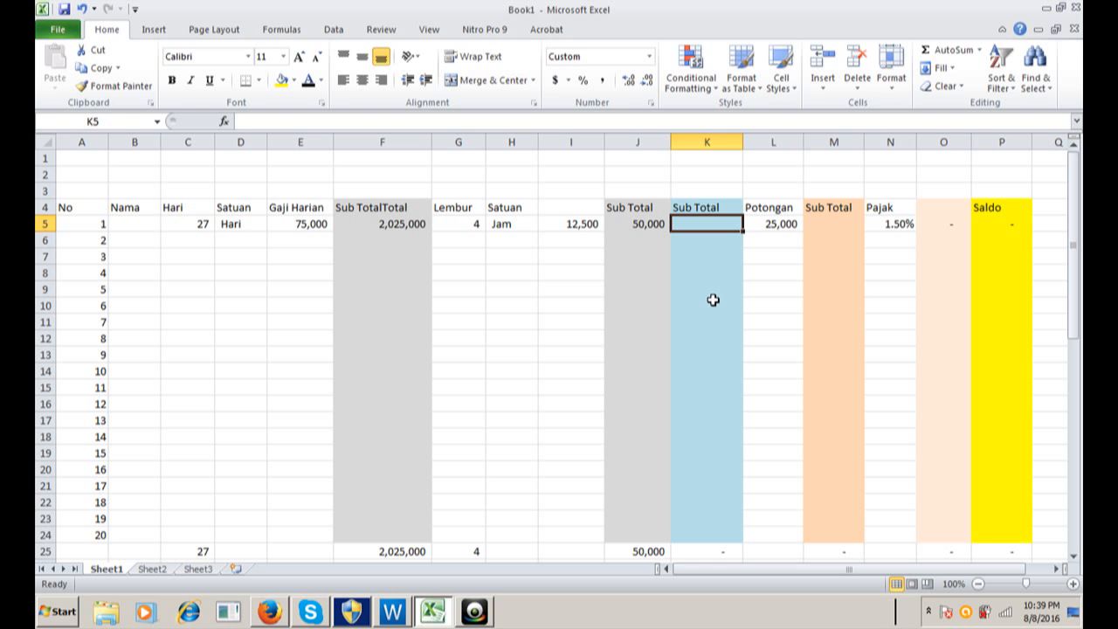
{"action": "type", "text": "="}
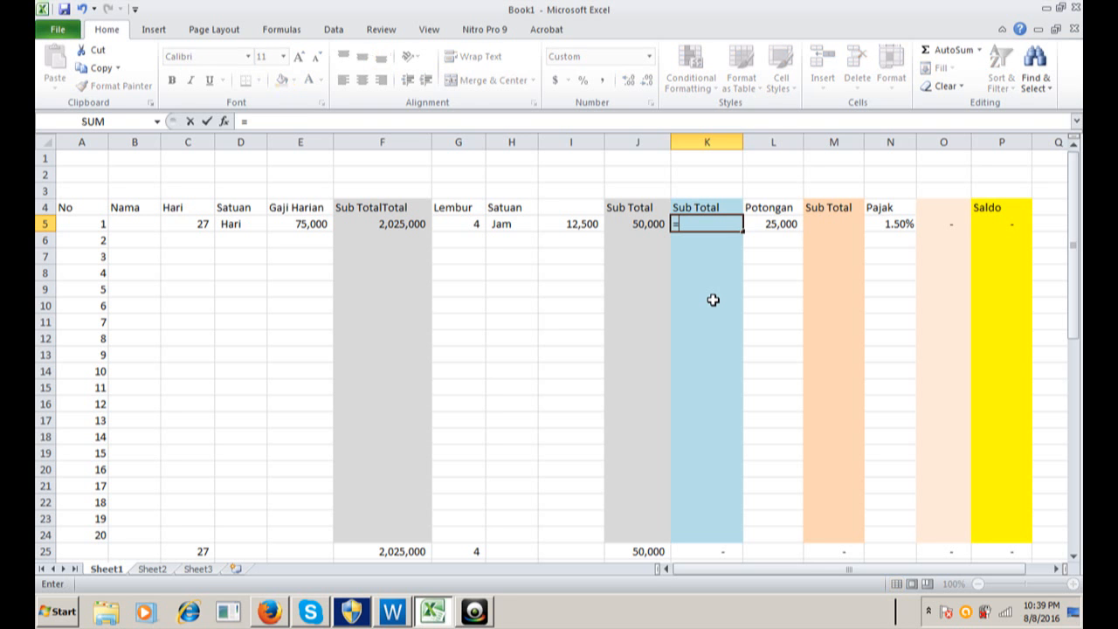
{"action": "key", "text": "Left"}
{"action": "key", "text": "Left"}
{"action": "key", "text": "Left"}
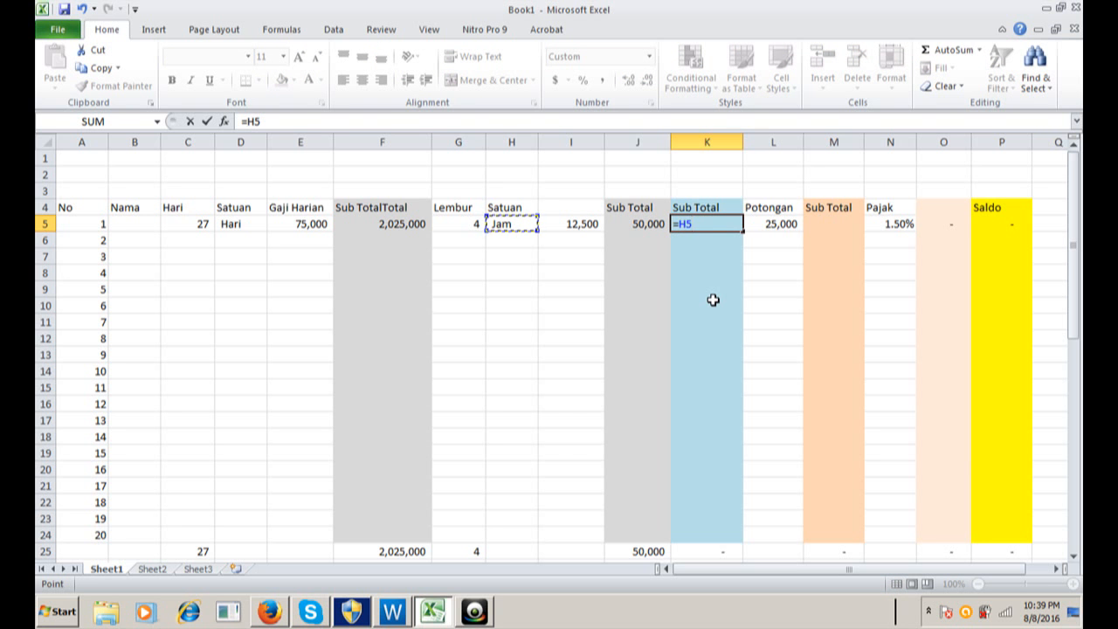
{"action": "key", "text": "Left"}
{"action": "key", "text": "Left"}
{"action": "key", "text": "Left"}
{"action": "key", "text": "Left"}
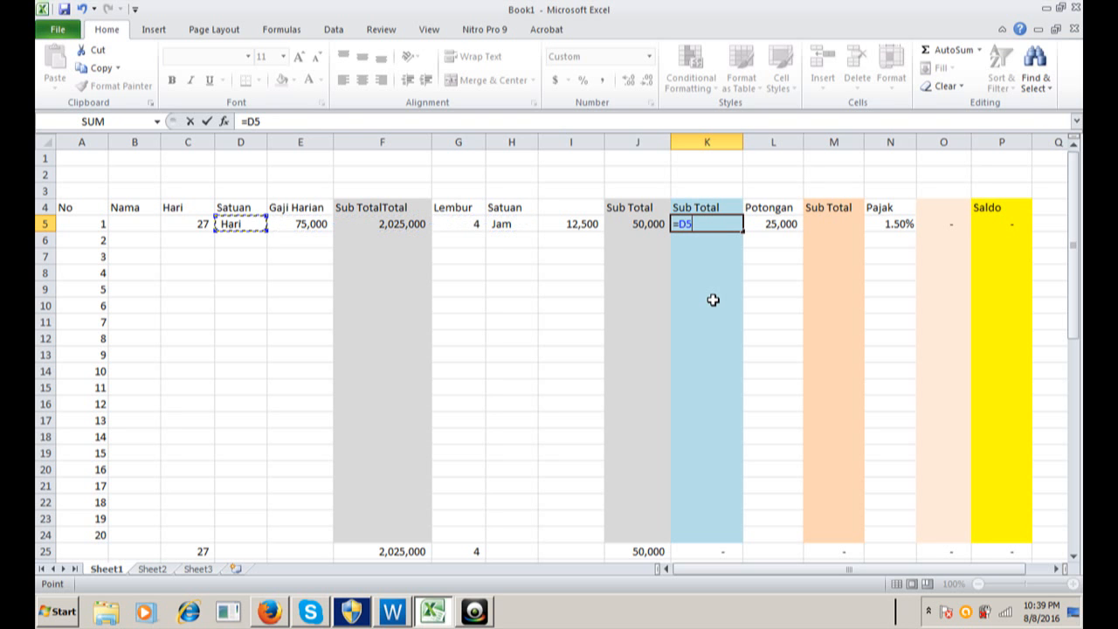
{"action": "key", "text": "Left"}
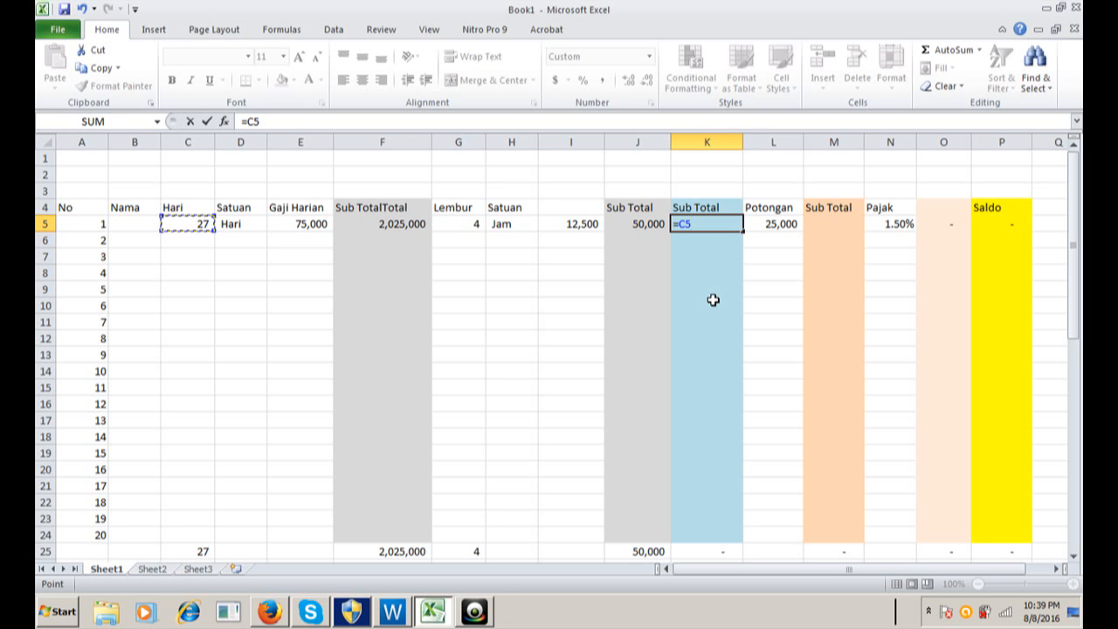
{"action": "key", "text": "Escape"}
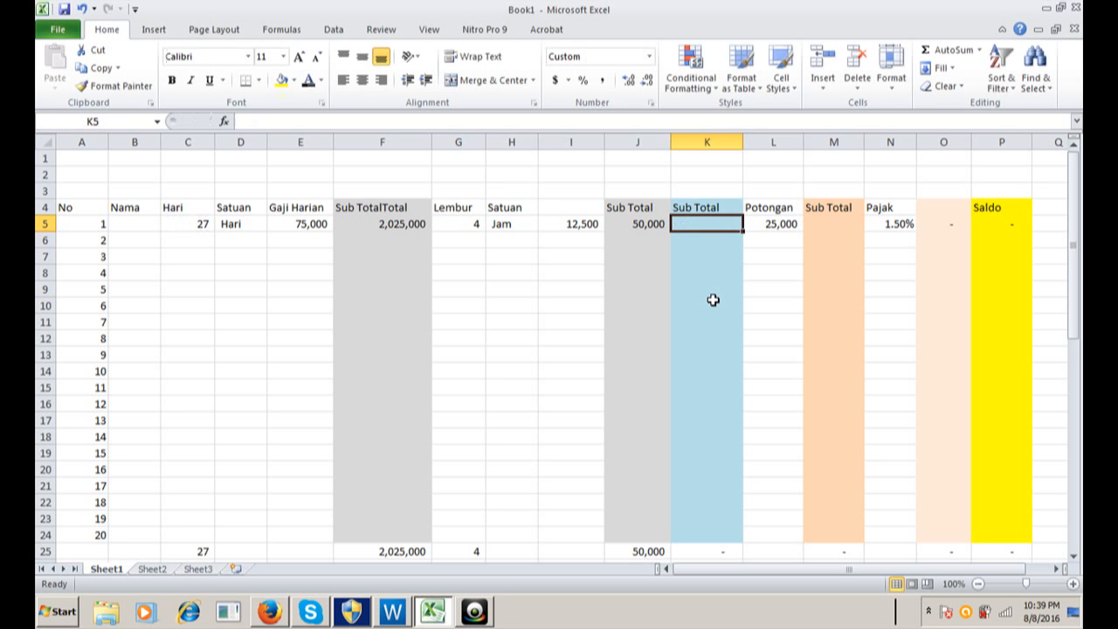
{"action": "type", "text": "="}
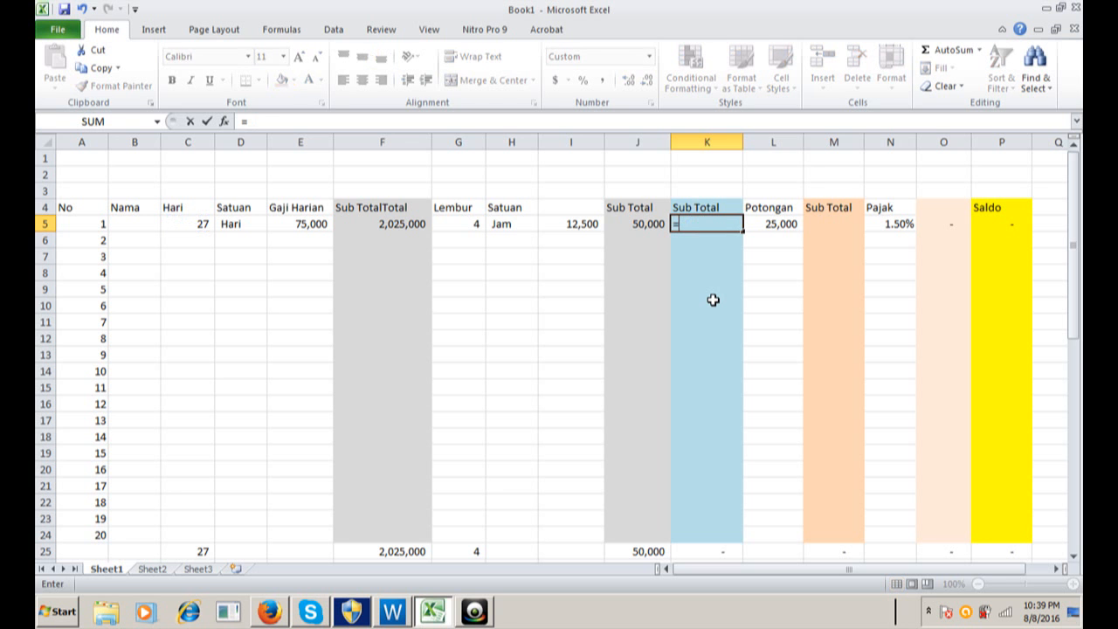
{"action": "key", "text": "Left"}
{"action": "key", "text": "Left"}
{"action": "key", "text": "Left"}
{"action": "key", "text": "Left"}
{"action": "key", "text": "Left"}
{"action": "key", "text": "Left"}
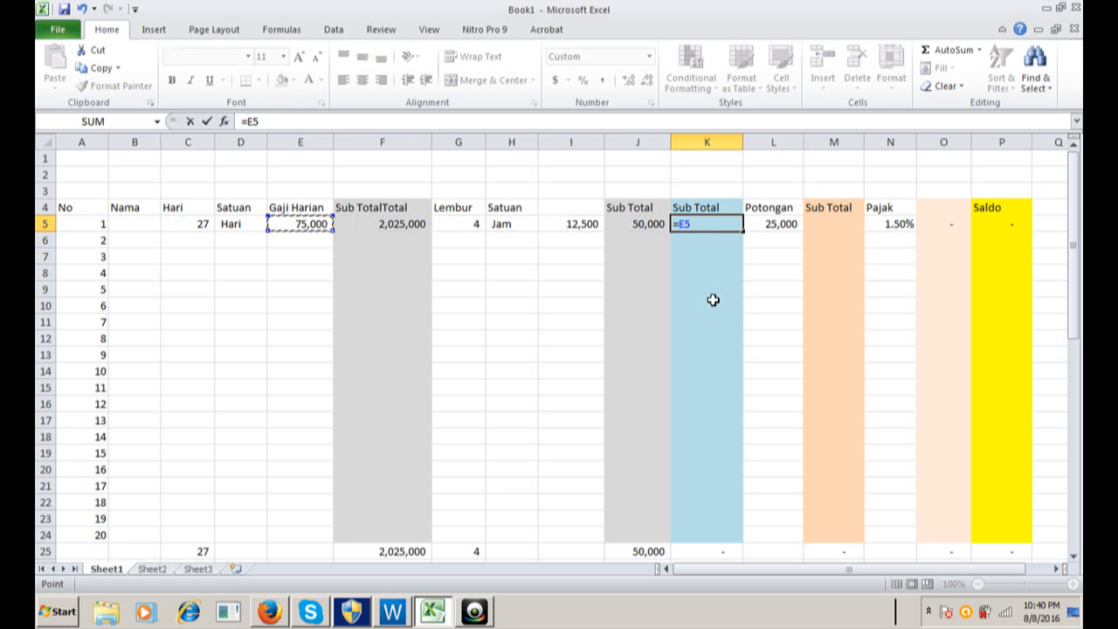
{"action": "key", "text": "Left"}
{"action": "key", "text": "Left"}
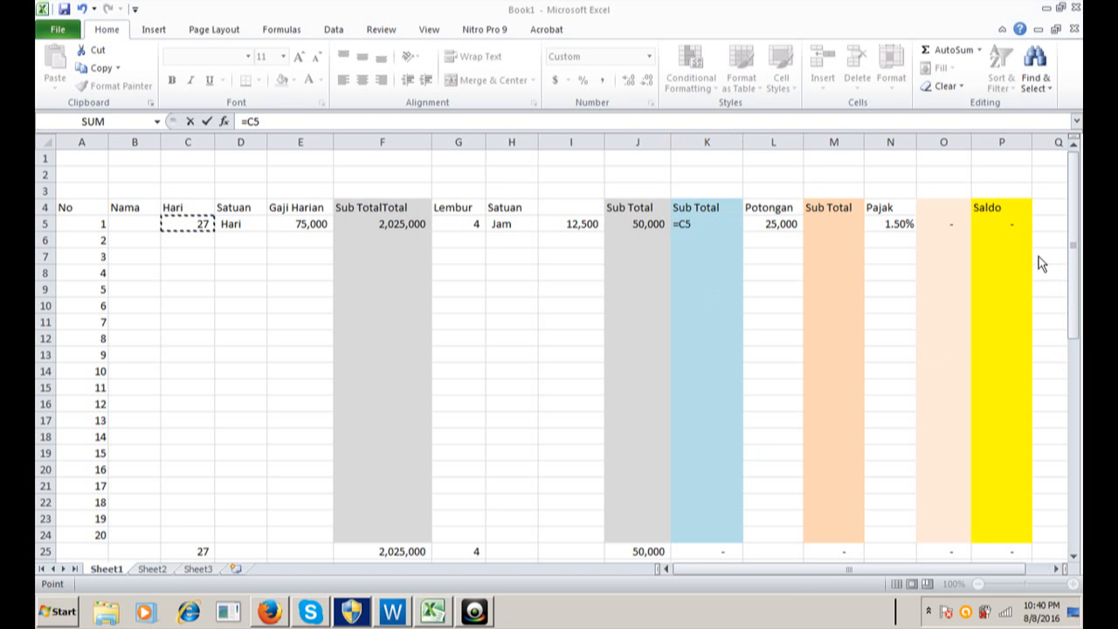
{"action": "left_click", "coordinate": [721, 224]}
{"action": "key", "text": "Escape"}
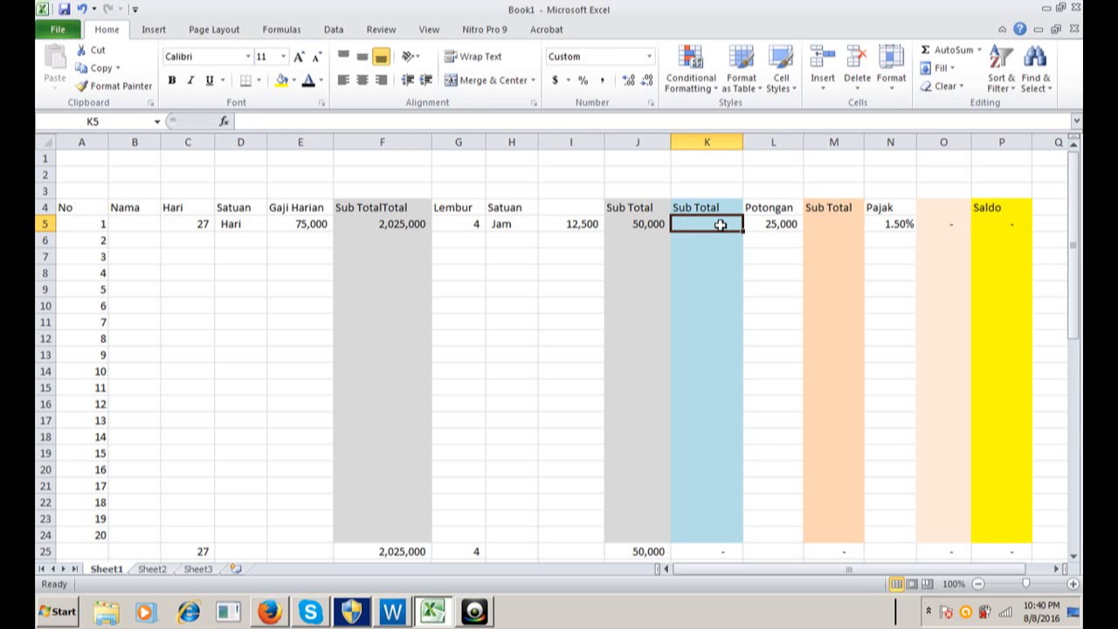
Enter the formula =G5*I5 in cell K5 to multiply the overtime hours by the hourly rate
{"action": "type", "text": "="}
{"action": "key", "text": "Left"}
{"action": "key", "text": "Left"}
{"action": "key", "text": "Left"}
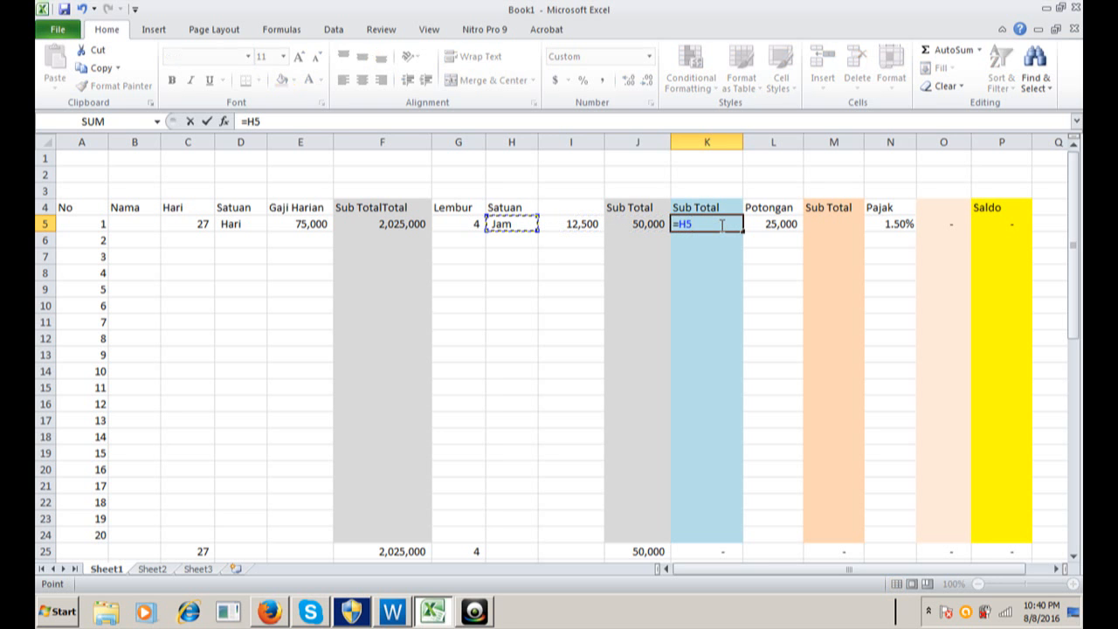
{"action": "key", "text": "Left"}
{"action": "type", "text": "*"}
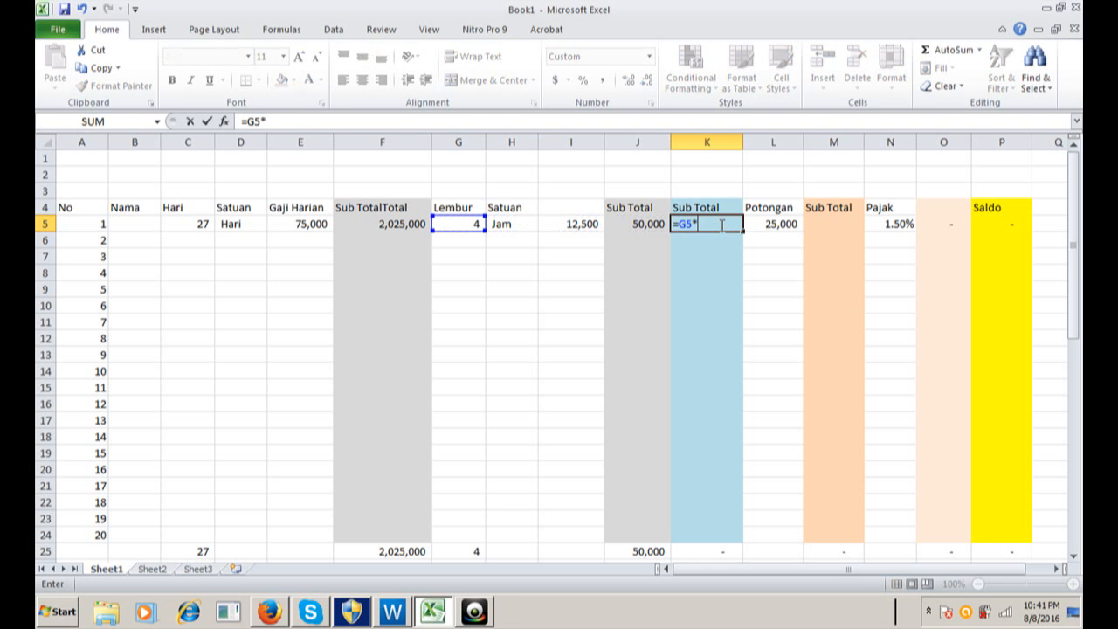
{"action": "key", "text": "Left"}
{"action": "key", "text": "Return"}
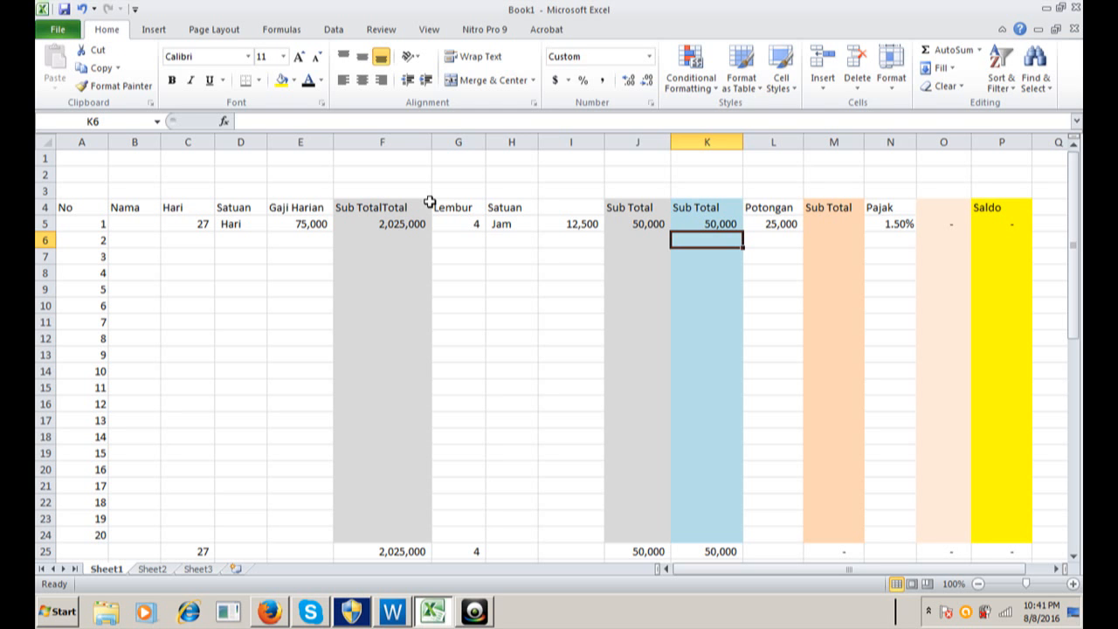
Label column K with "Saldo" in cell K3 and change the header in cell K4 to "Gaji"
{"action": "left_click", "coordinate": [580, 229]}
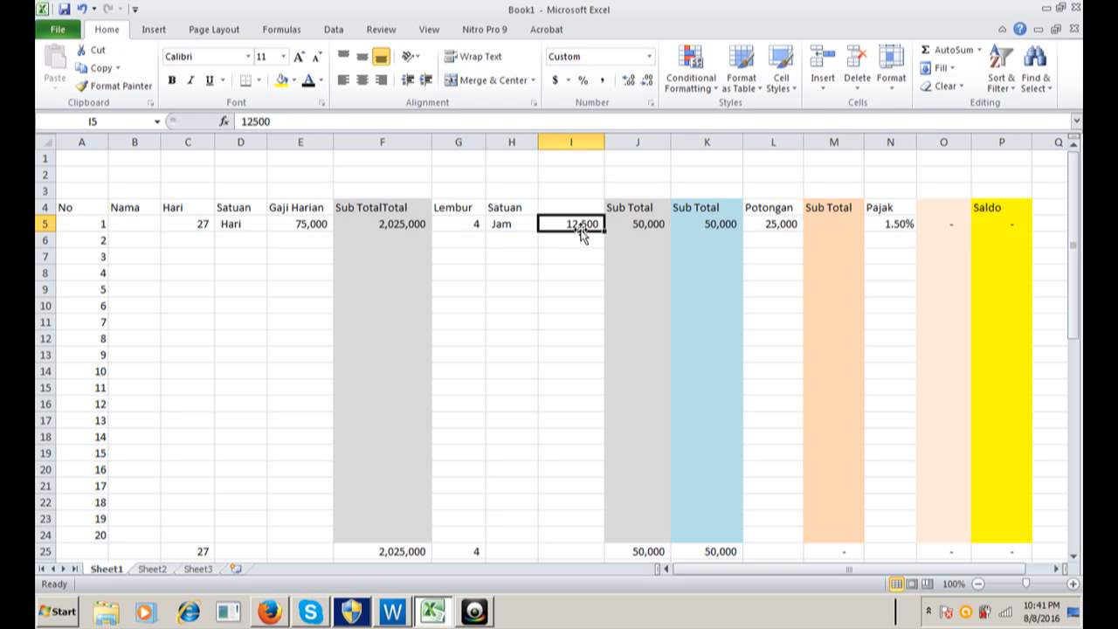
{"action": "key", "text": "Up"}
{"action": "key", "text": "Up"}
{"action": "key", "text": "Right"}
{"action": "key", "text": "Right"}
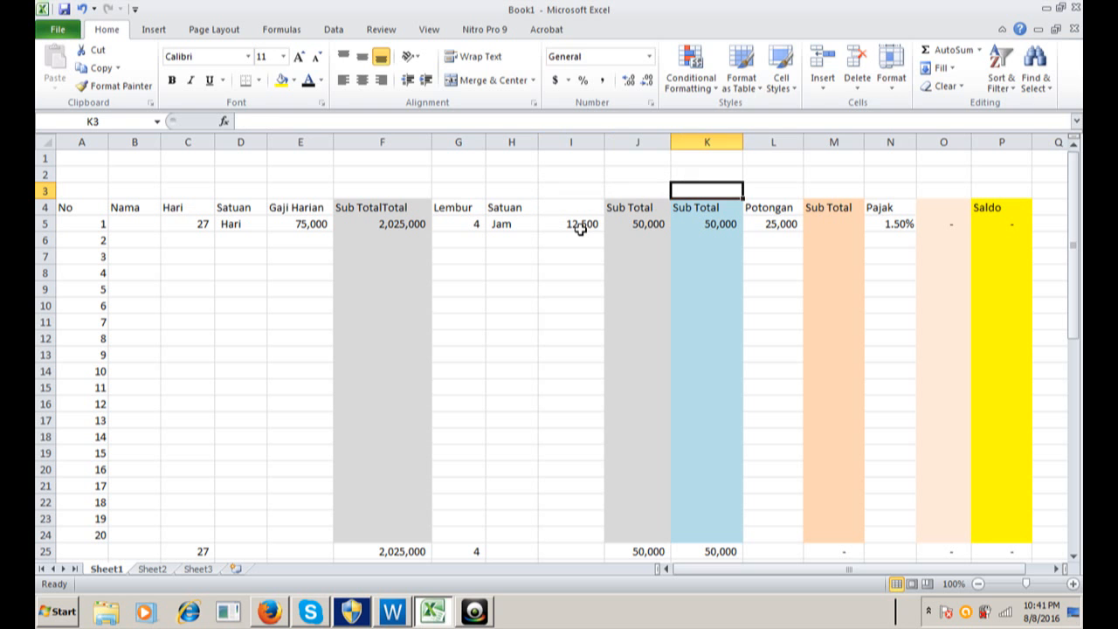
{"action": "type", "text": "Saldo"}
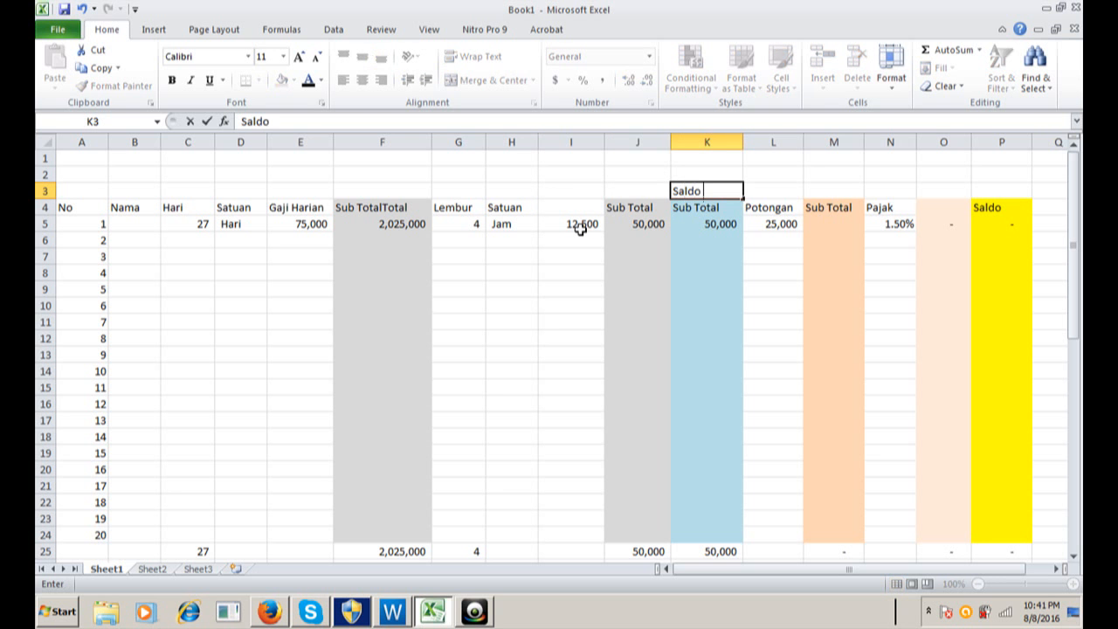
{"action": "key", "text": "Return"}
{"action": "type", "text": "Gaji"}
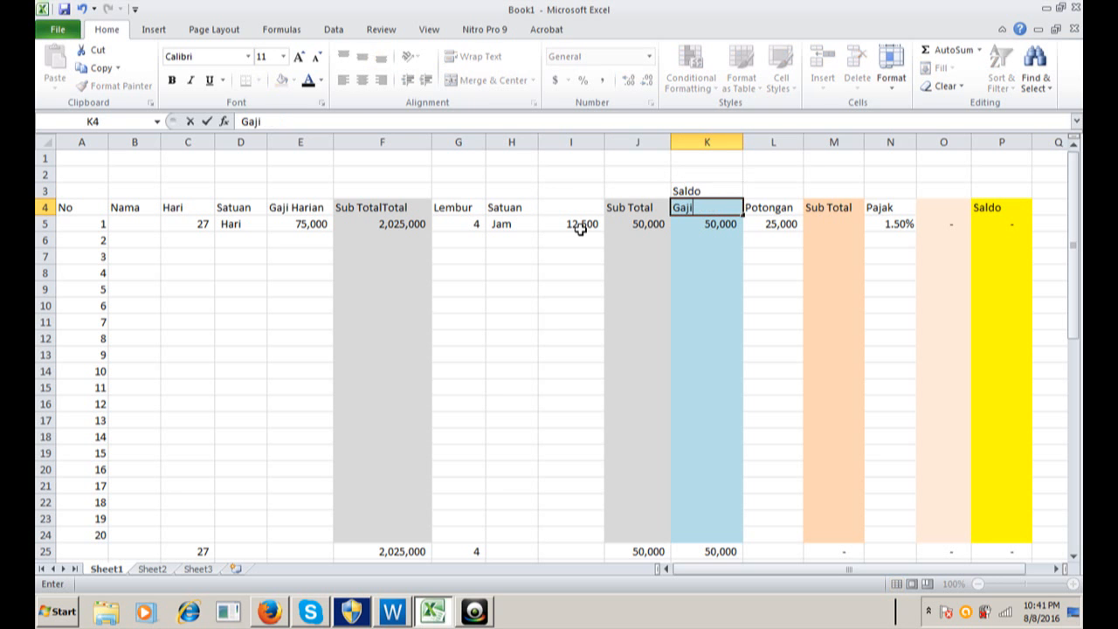
{"action": "key", "text": "Return"}
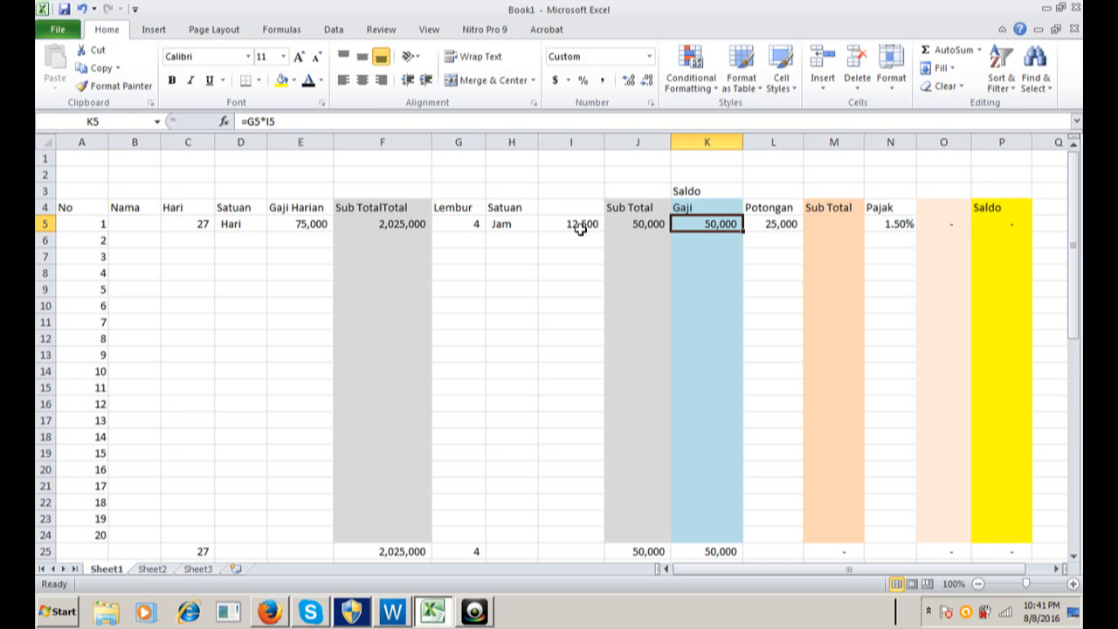
{"action": "type", "text": "="}
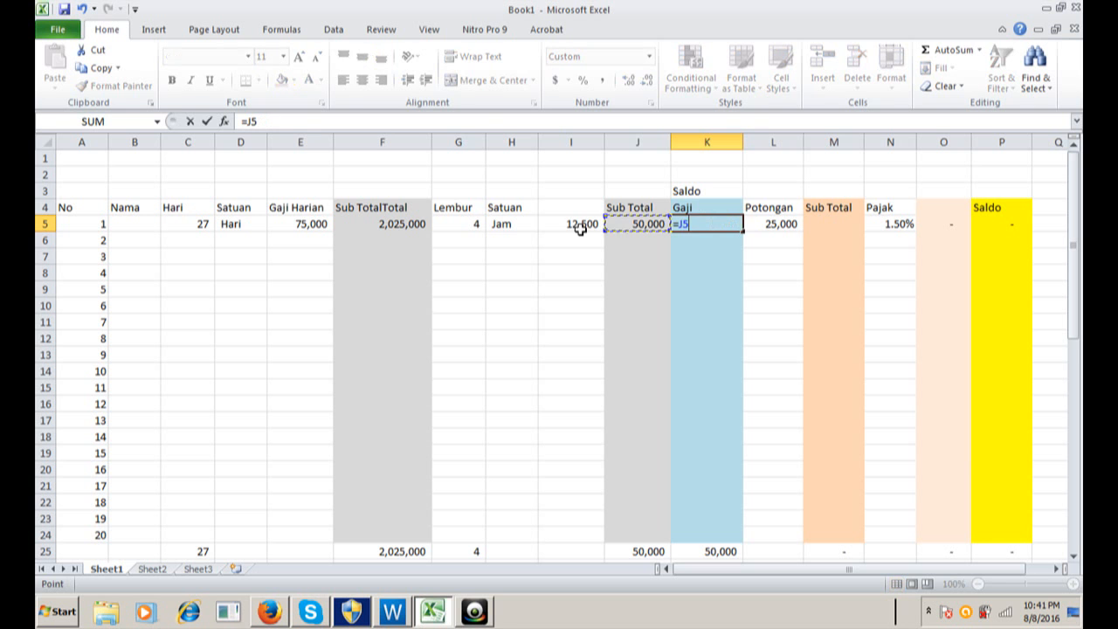
{"action": "left_click", "coordinate": [580, 225]}
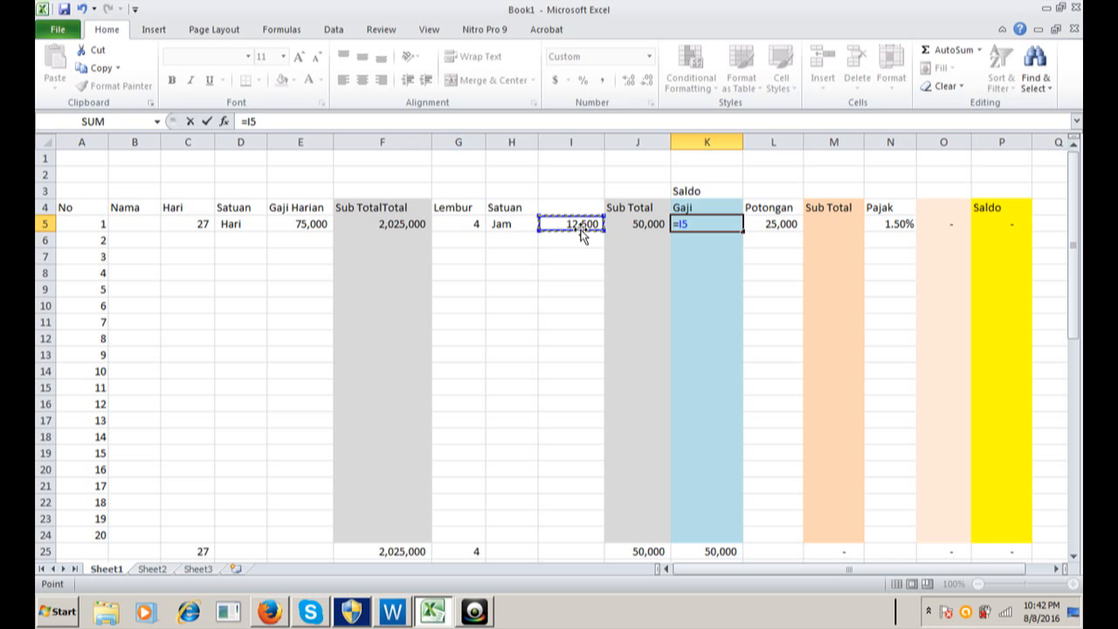
{"action": "key", "text": "Escape"}
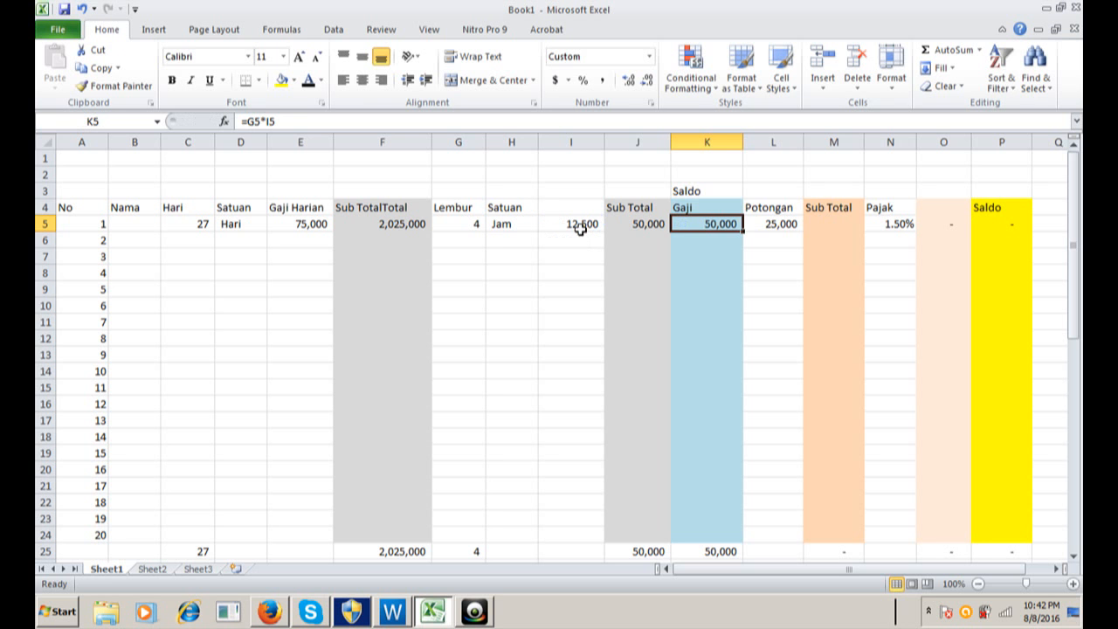
Review the row 5 entries from the first subtotal in F5 through the overtime cells to the Gaji cell K5
{"action": "key", "text": "Up"}
{"action": "key", "text": "Up"}
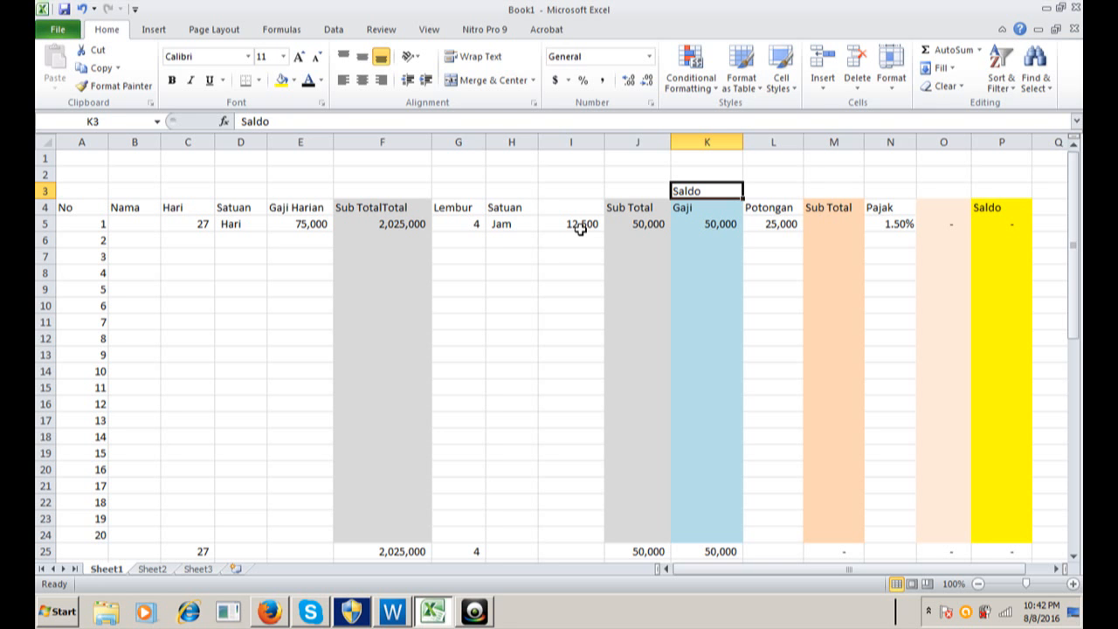
{"action": "key", "text": "Left"}
{"action": "key", "text": "Left"}
{"action": "key", "text": "Left"}
{"action": "key", "text": "Left"}
{"action": "key", "text": "Left"}
{"action": "key", "text": "Left"}
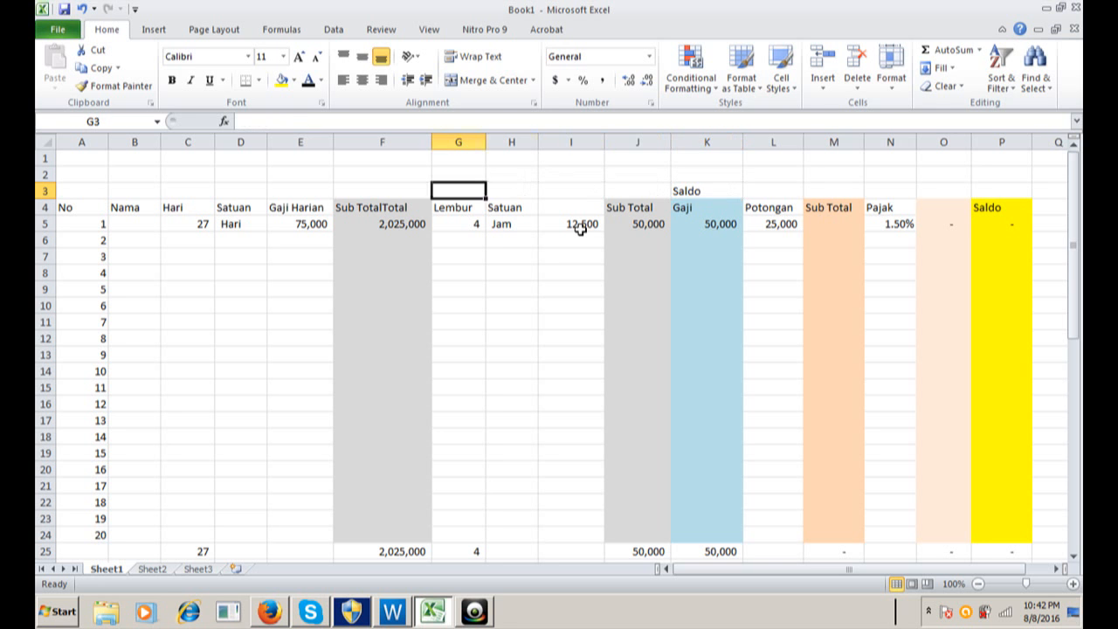
{"action": "key", "text": "Down"}
{"action": "key", "text": "Down"}
{"action": "key", "text": "Right"}
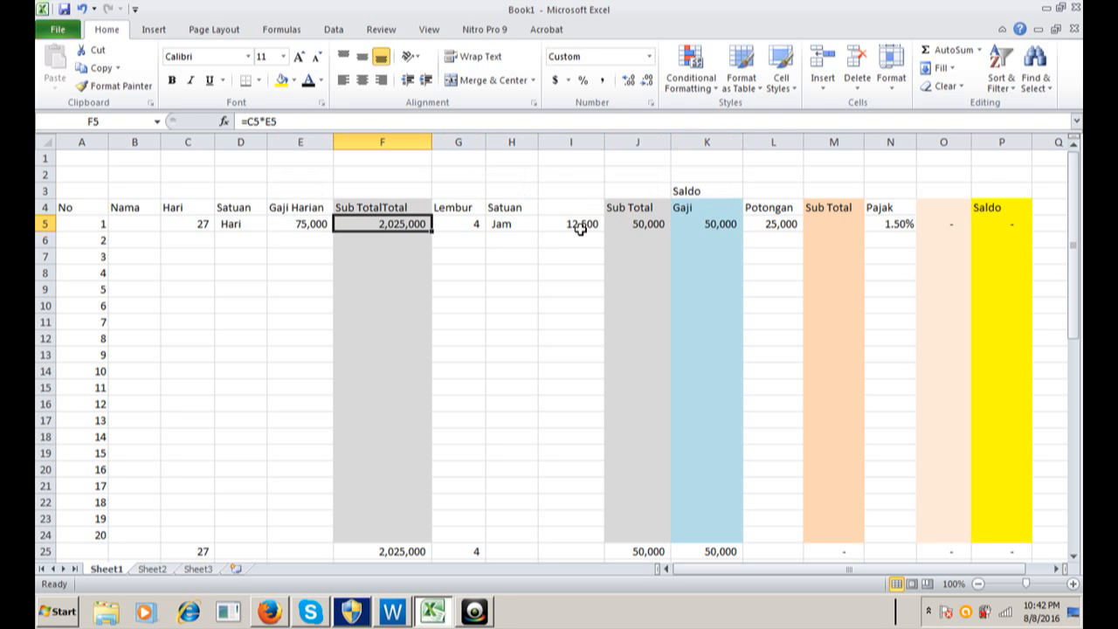
{"action": "key", "text": "Right"}
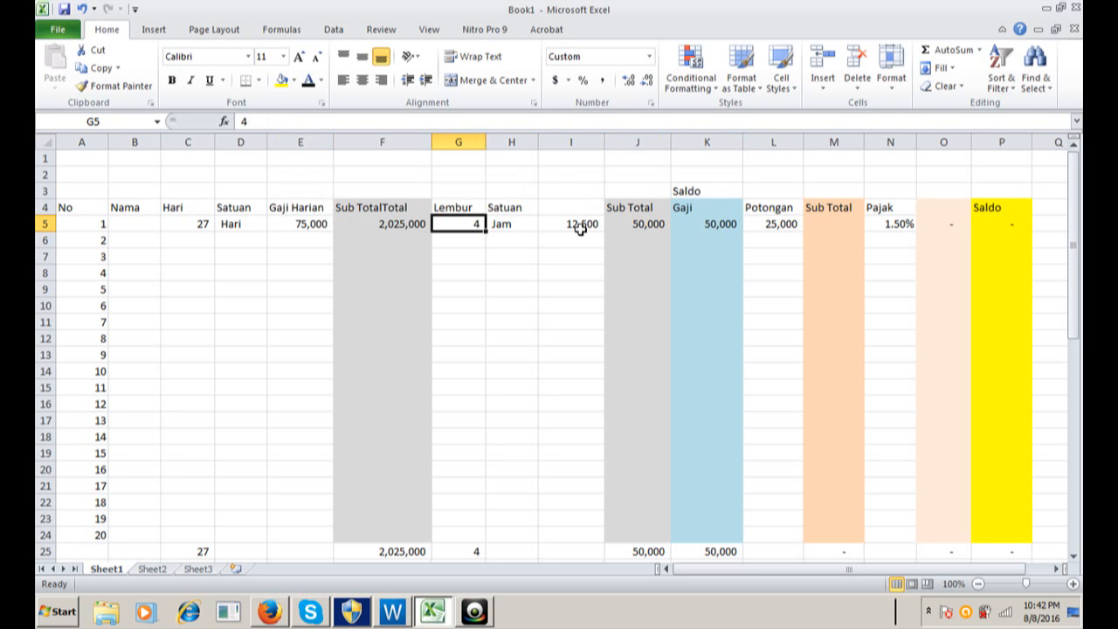
{"action": "key", "text": "Right"}
{"action": "key", "text": "Right"}
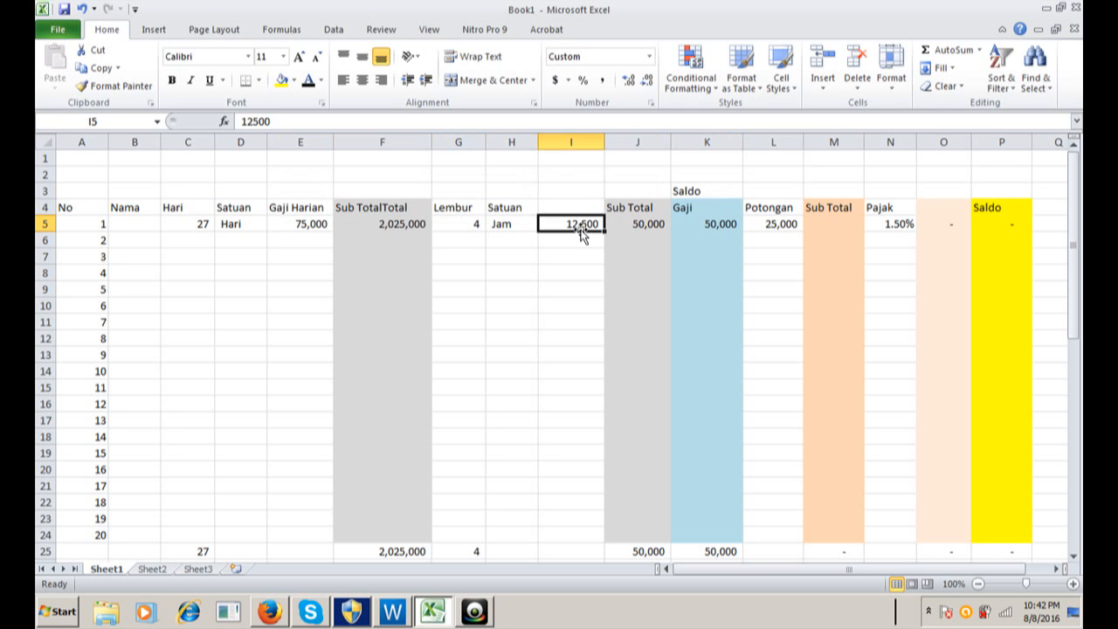
{"action": "key", "text": "Right"}
{"action": "key", "text": "Right"}
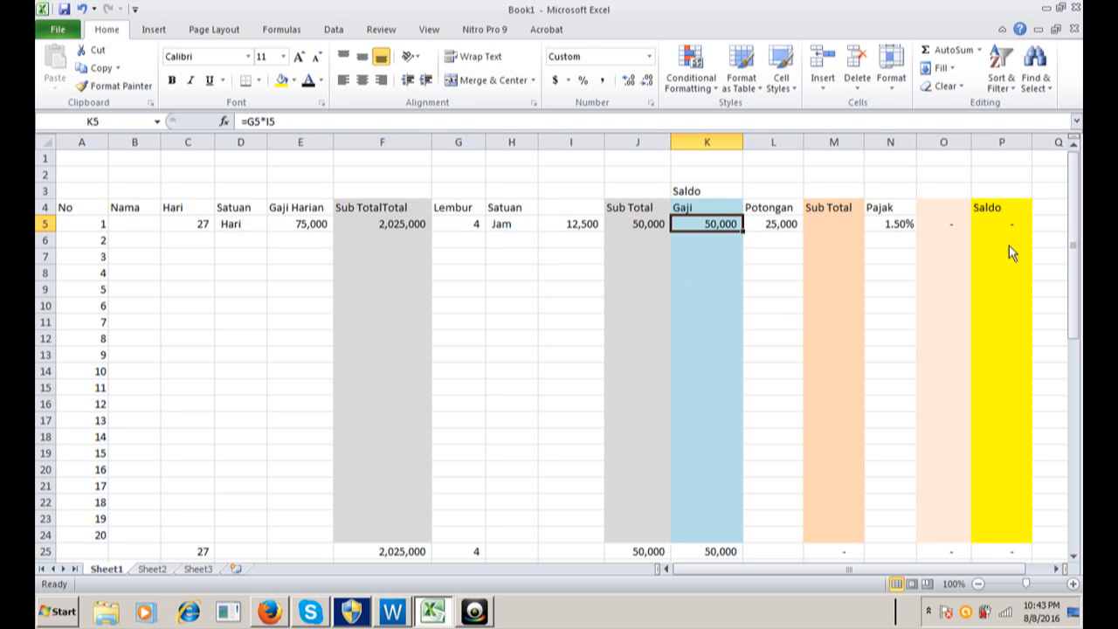
{"action": "left_click", "coordinate": [1034, 255]}
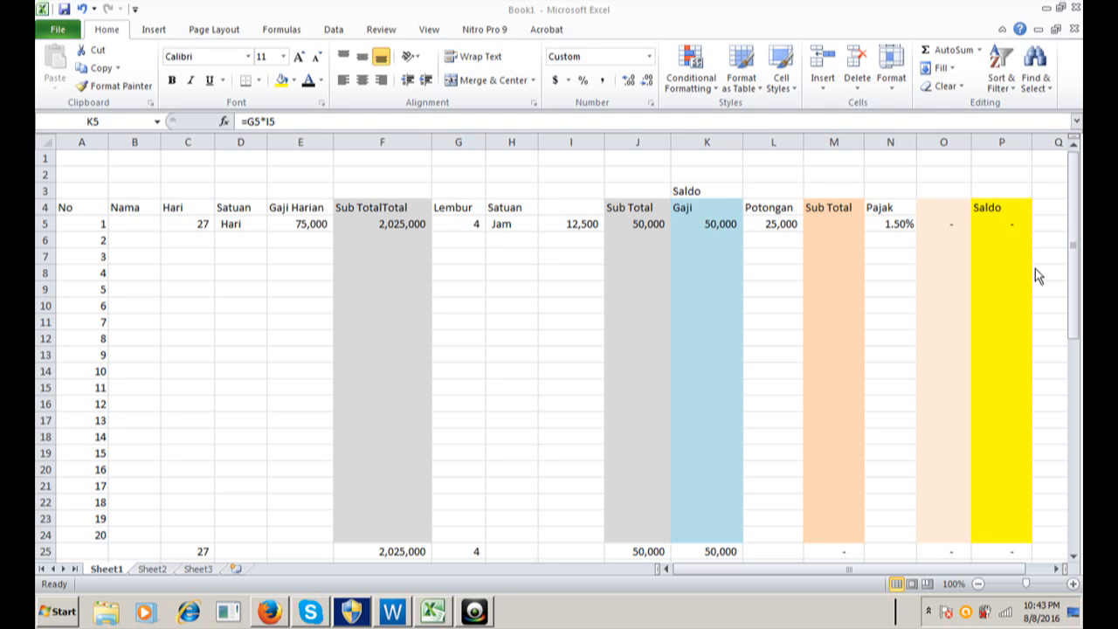
Replace the formula in cell K5 with =F5+J5 to add the wage and overtime subtotals
{"action": "left_click", "coordinate": [694, 221]}
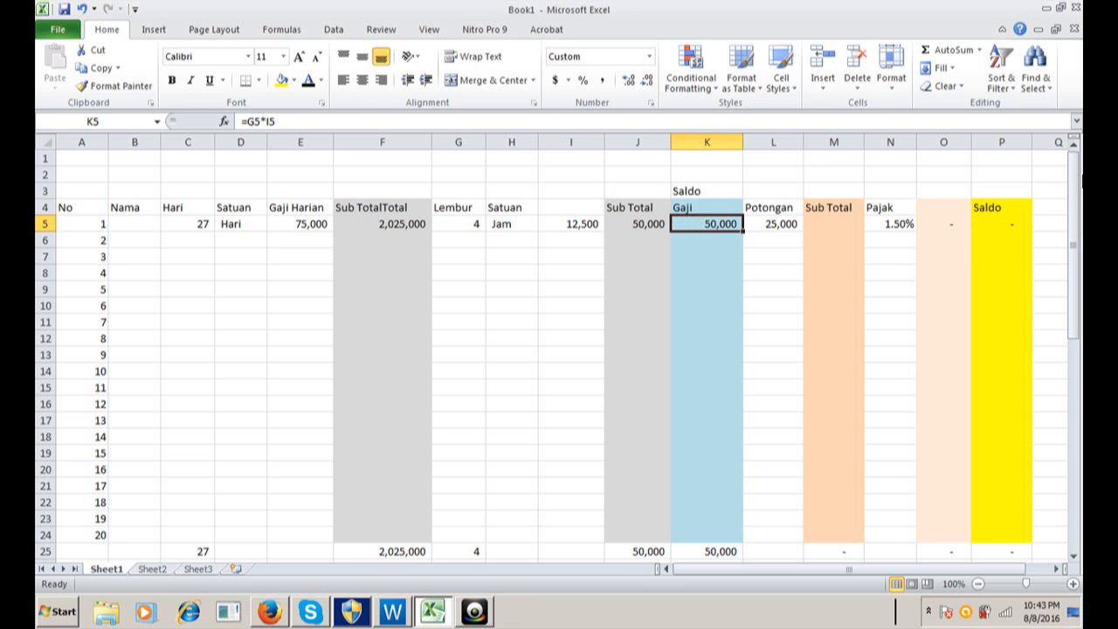
{"action": "type", "text": "="}
{"action": "key", "text": "Left"}
{"action": "key", "text": "Left"}
{"action": "key", "text": "Left"}
{"action": "key", "text": "Left"}
{"action": "key", "text": "Left"}
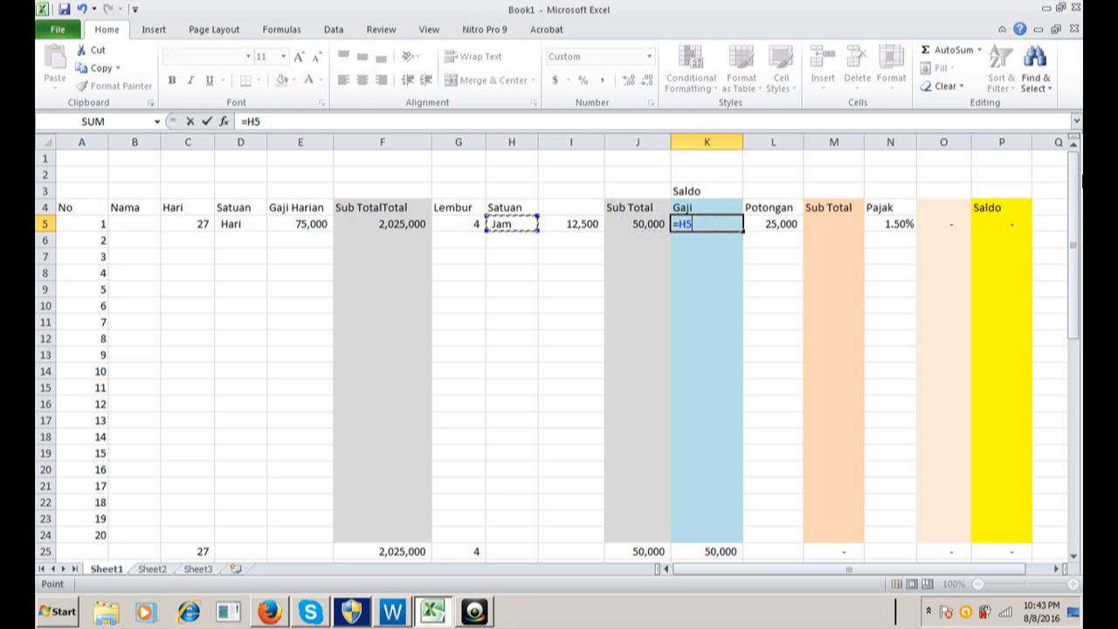
{"action": "type", "text": "+"}
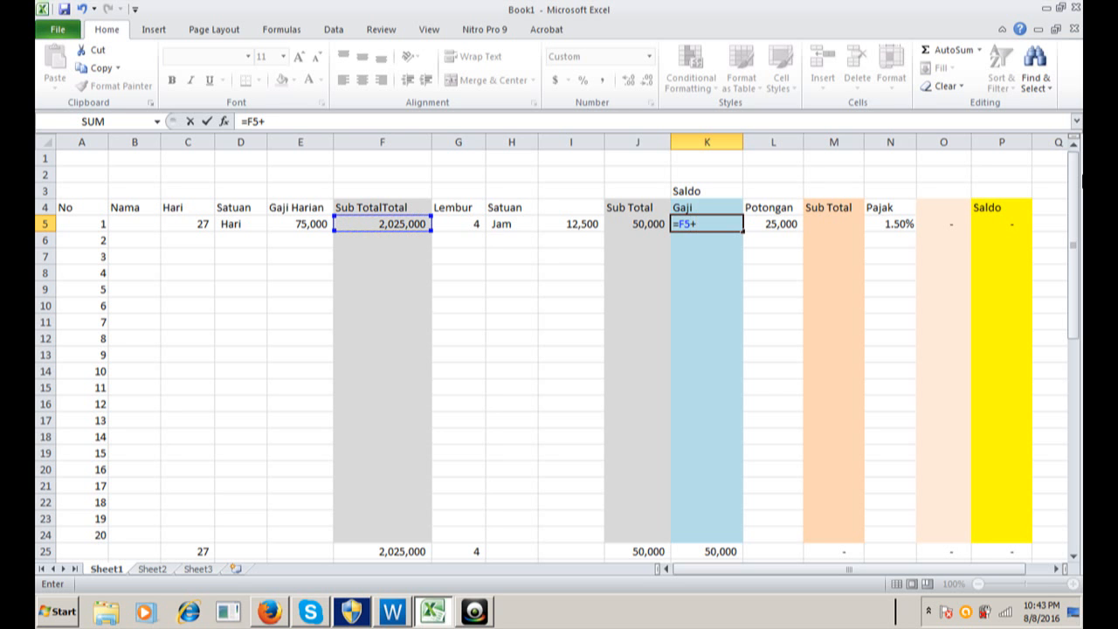
{"action": "key", "text": "Left"}
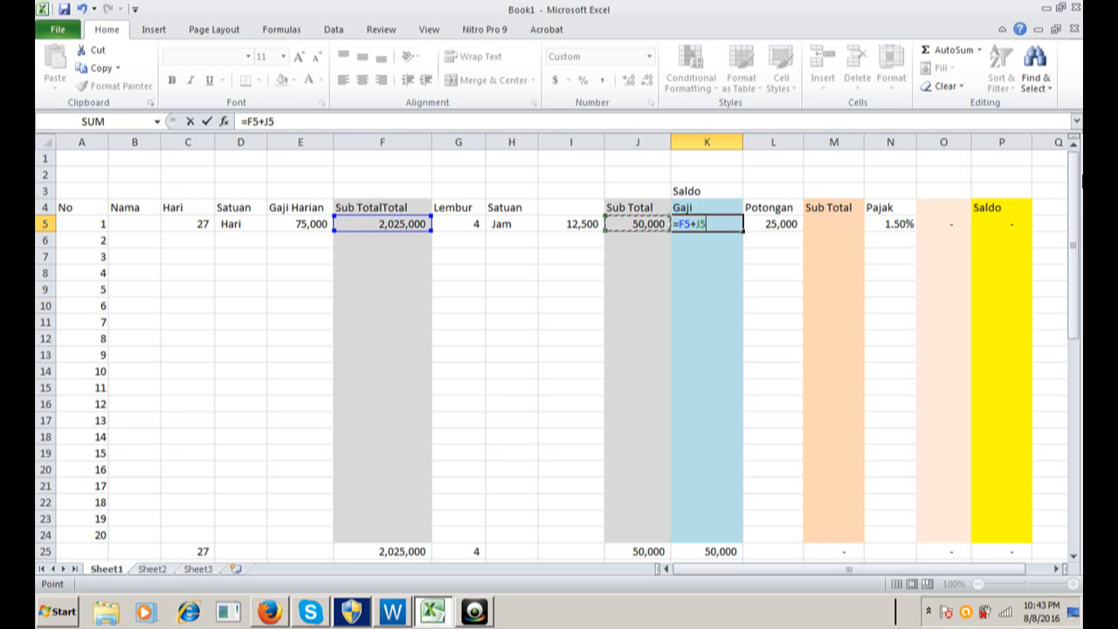
{"action": "key", "text": "Return"}
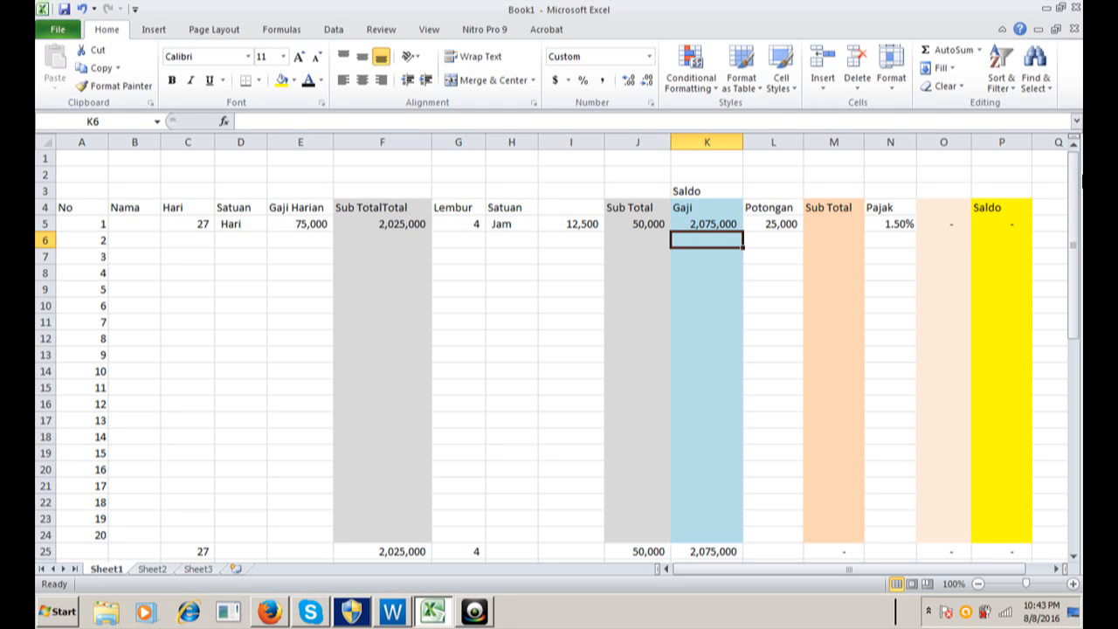
Bring the Potongan, Pajak and Saldo columns into view at 110% zoom and select cell J3
{"action": "key", "text": "Up"}
{"action": "key", "text": "Right"}
{"action": "key", "text": "Right"}
{"action": "key", "text": "Right"}
{"action": "key", "text": "Right"}
{"action": "key", "text": "Right"}
{"action": "key", "text": "Right"}
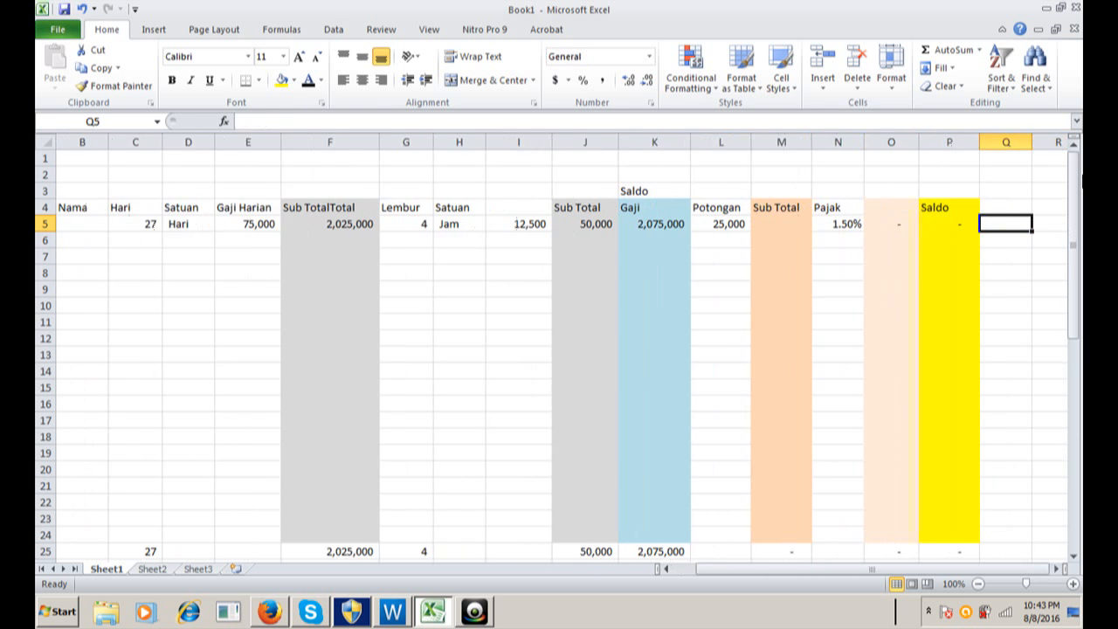
{"action": "key", "text": "Right"}
{"action": "key", "text": "Right"}
{"action": "key", "text": "Right"}
{"action": "key", "text": "Right"}
{"action": "key", "text": "Right"}
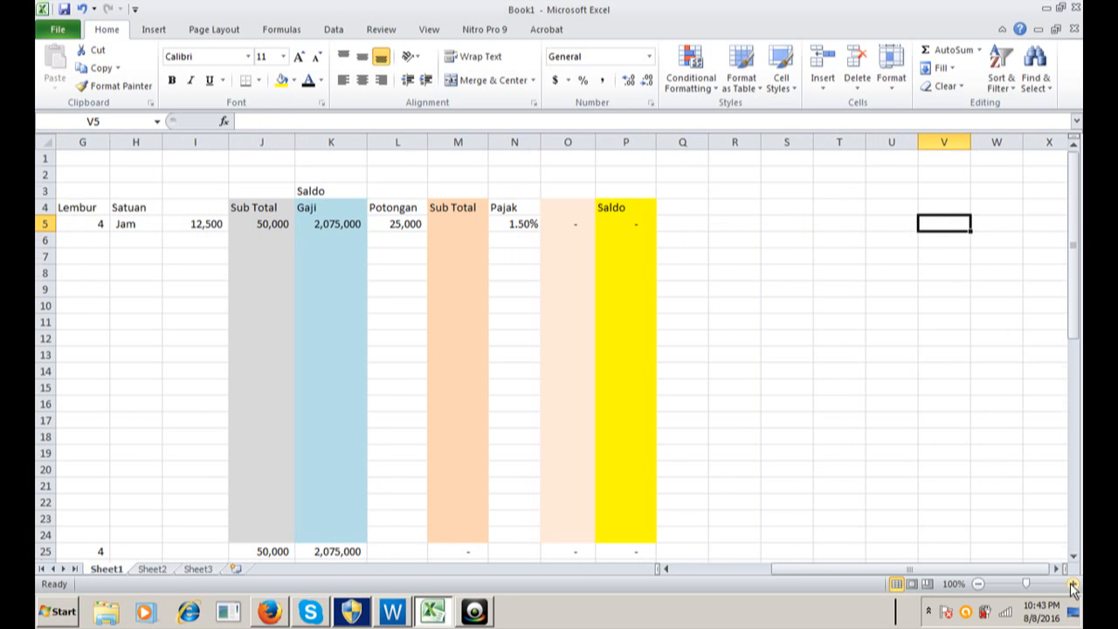
{"action": "left_click", "coordinate": [1073, 584]}
{"action": "left_click", "coordinate": [264, 181]}
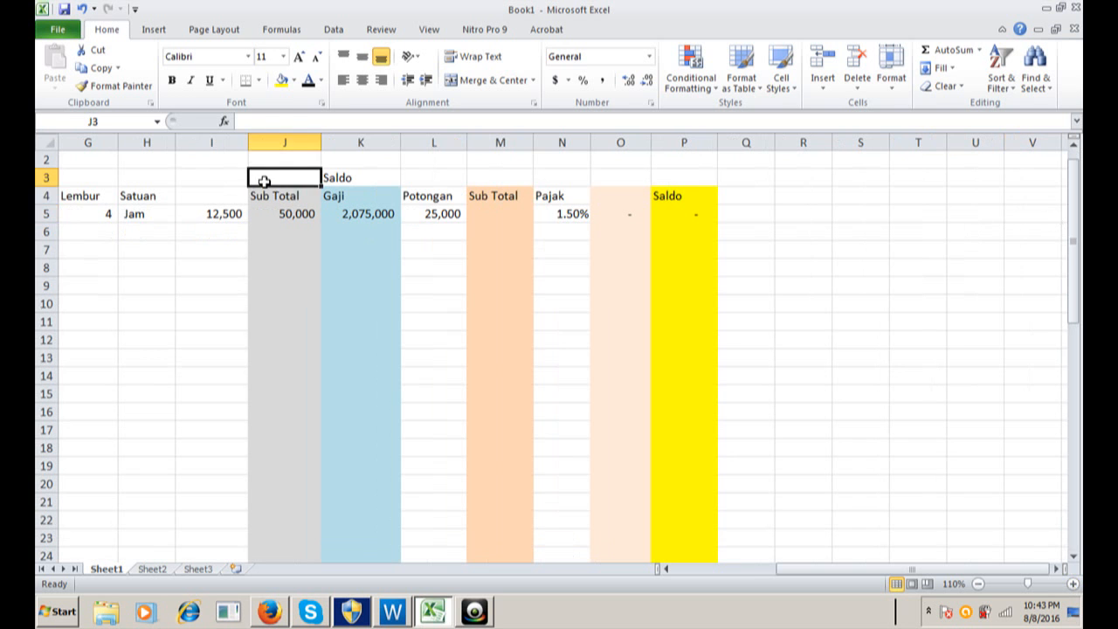
Set the Potongan amount in cell L5 to 250,000
{"action": "key", "text": "Right"}
{"action": "key", "text": "Right"}
{"action": "key", "text": "Down"}
{"action": "key", "text": "Down"}
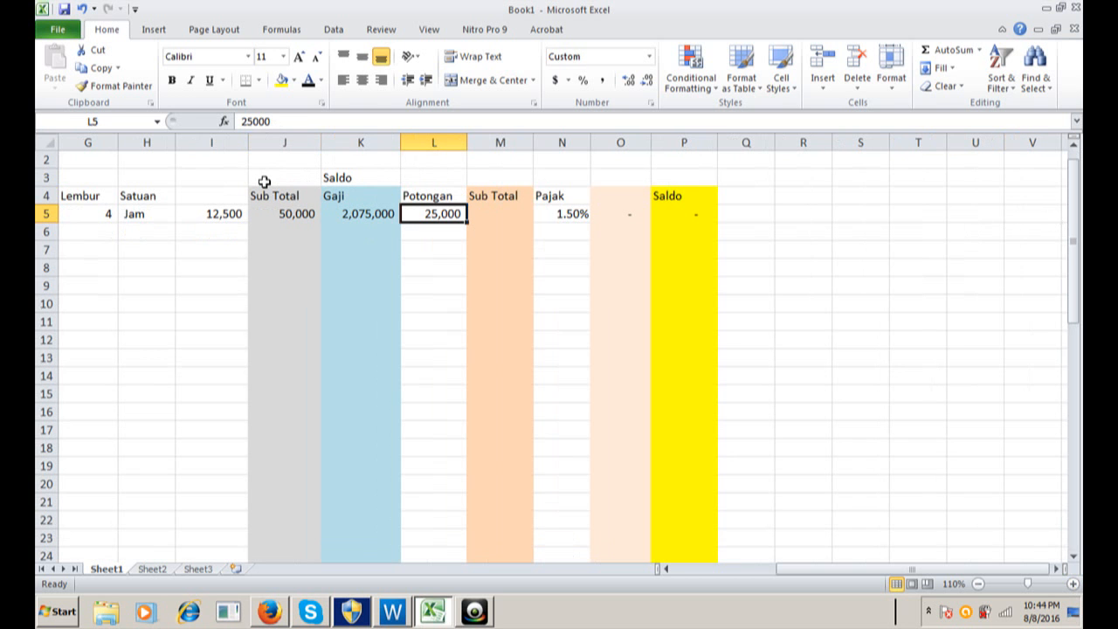
{"action": "type", "text": "250,0"}
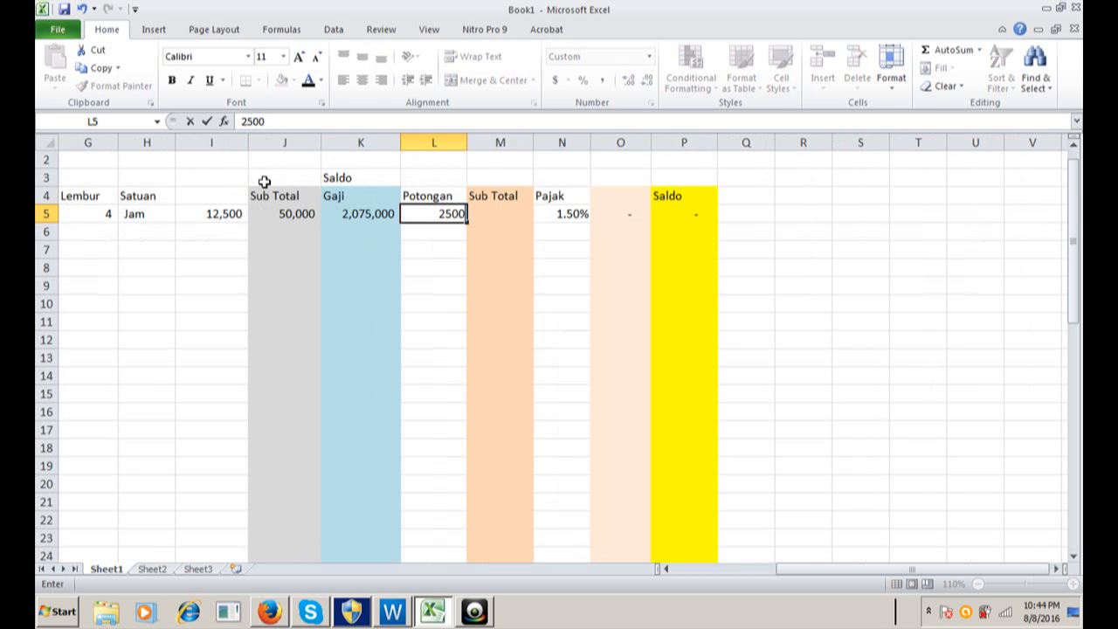
{"action": "type", "text": "00"}
Enter the label "Saldo" in cell M3 above the Sub Total header
{"action": "key", "text": "Right"}
{"action": "key", "text": "Up"}
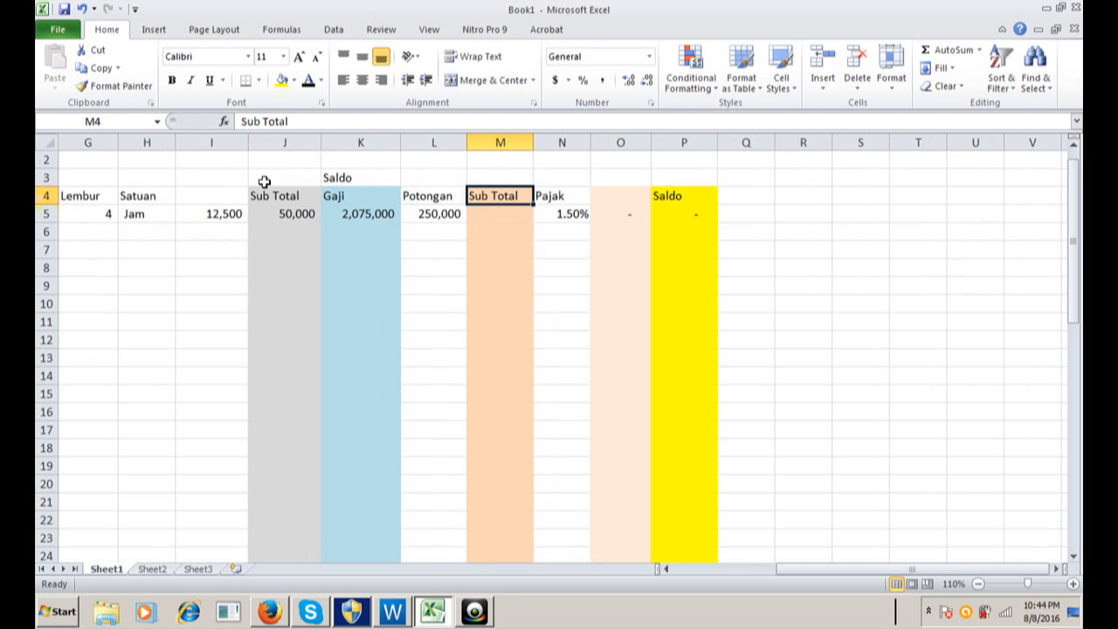
{"action": "key", "text": "Up"}
{"action": "type", "text": "Saldo"}
{"action": "key", "text": "Return"}
{"action": "key", "text": "Down"}
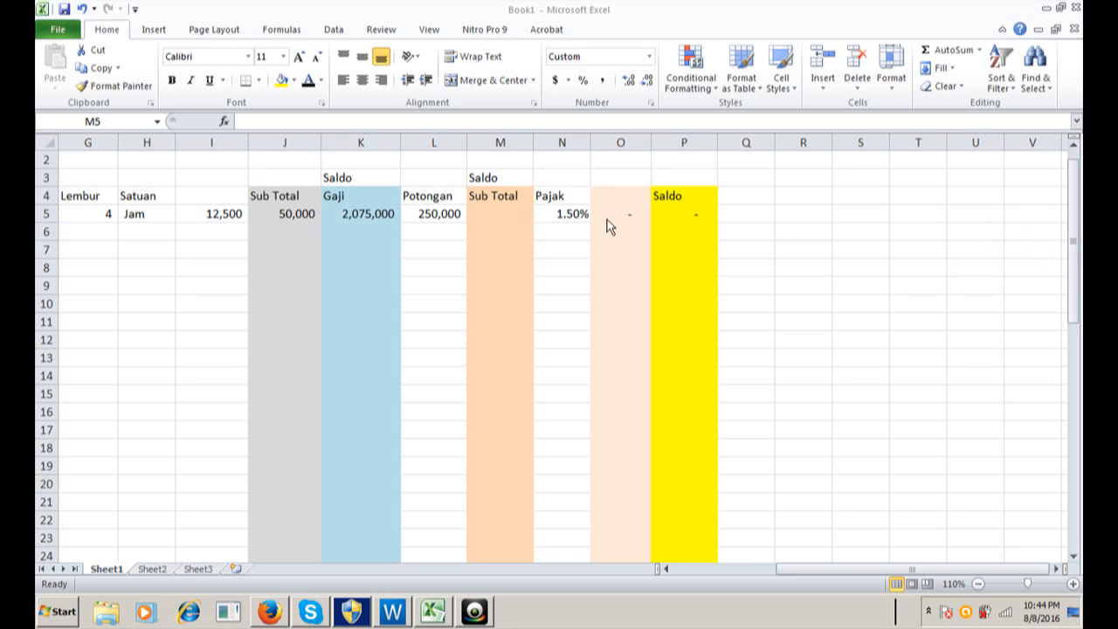
Enter the formula =K5-L5 in cell M5 to subtract the Potongan from the Saldo Gaji
{"action": "left_click", "coordinate": [506, 210]}
{"action": "type", "text": "="}
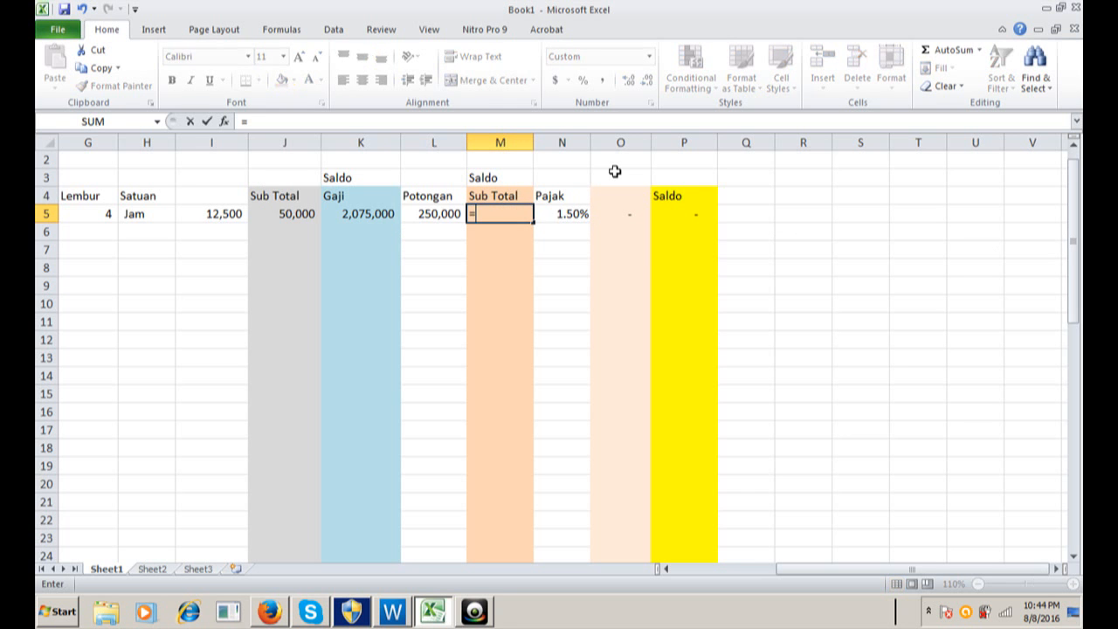
{"action": "key", "text": "Left"}
{"action": "key", "text": "Left"}
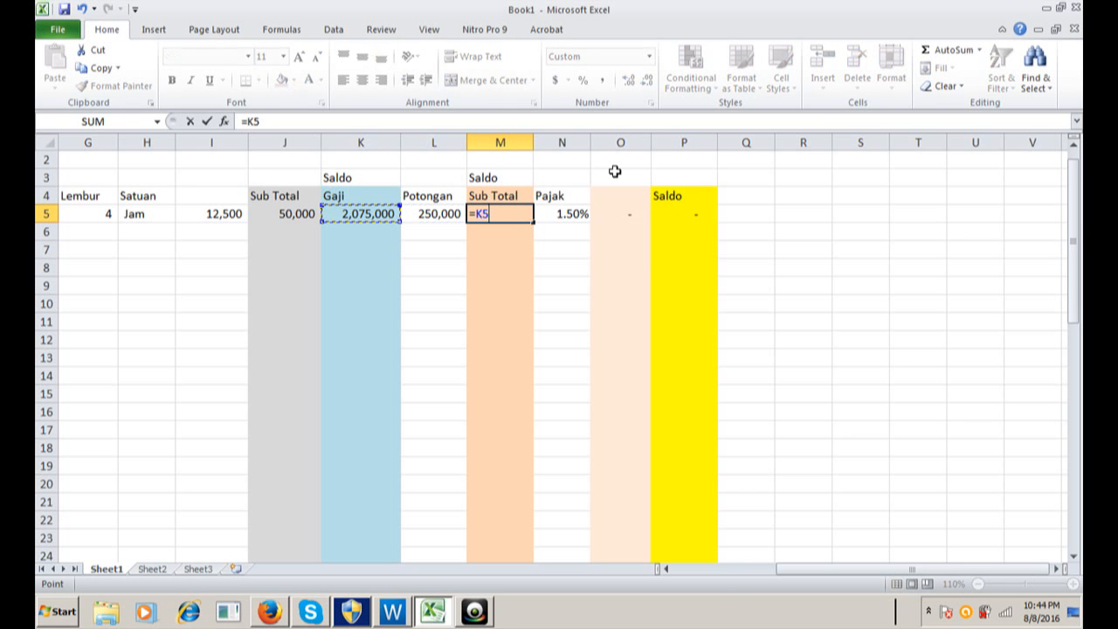
{"action": "type", "text": "-"}
{"action": "key", "text": "Left"}
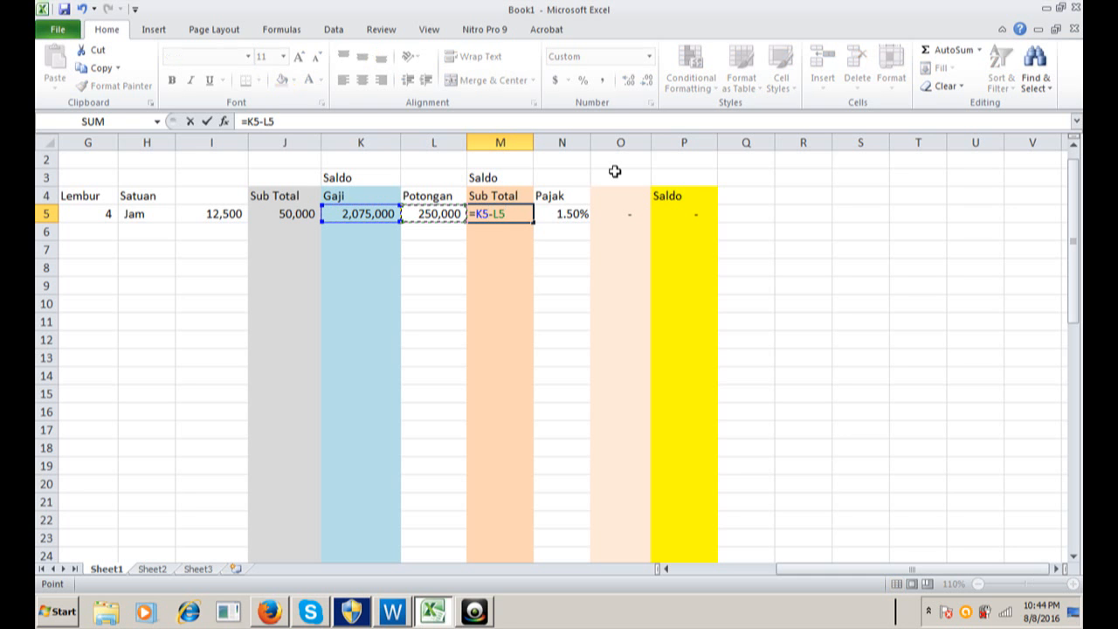
{"action": "key", "text": "Return"}
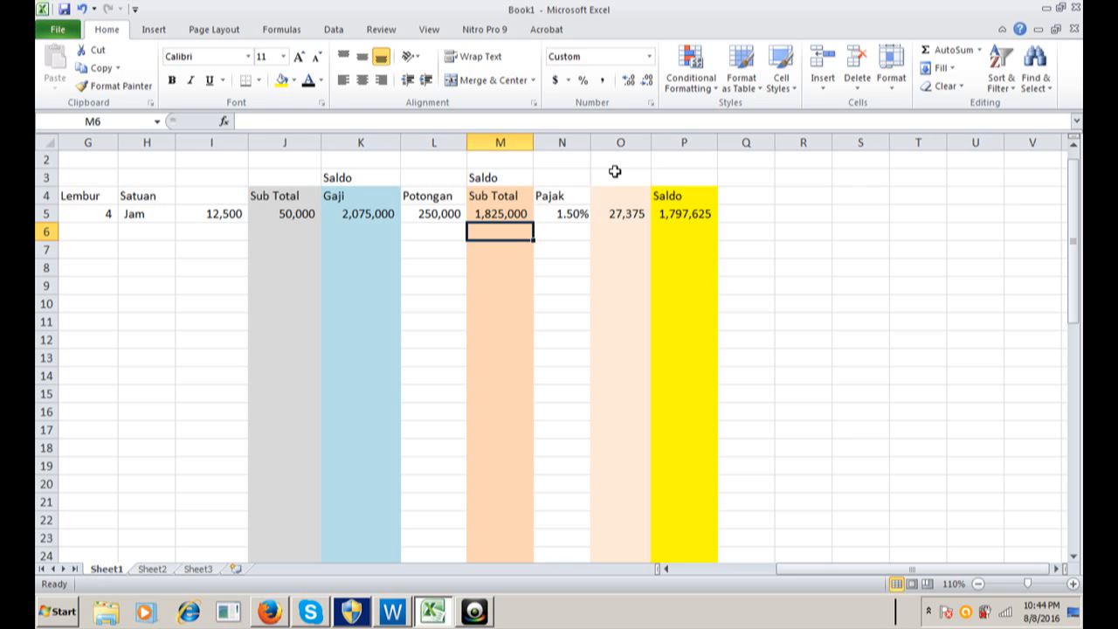
Change the Pajak header in cell N4 to "Zakat"
{"action": "key", "text": "Up"}
{"action": "key", "text": "Right"}
{"action": "key", "text": "Up"}
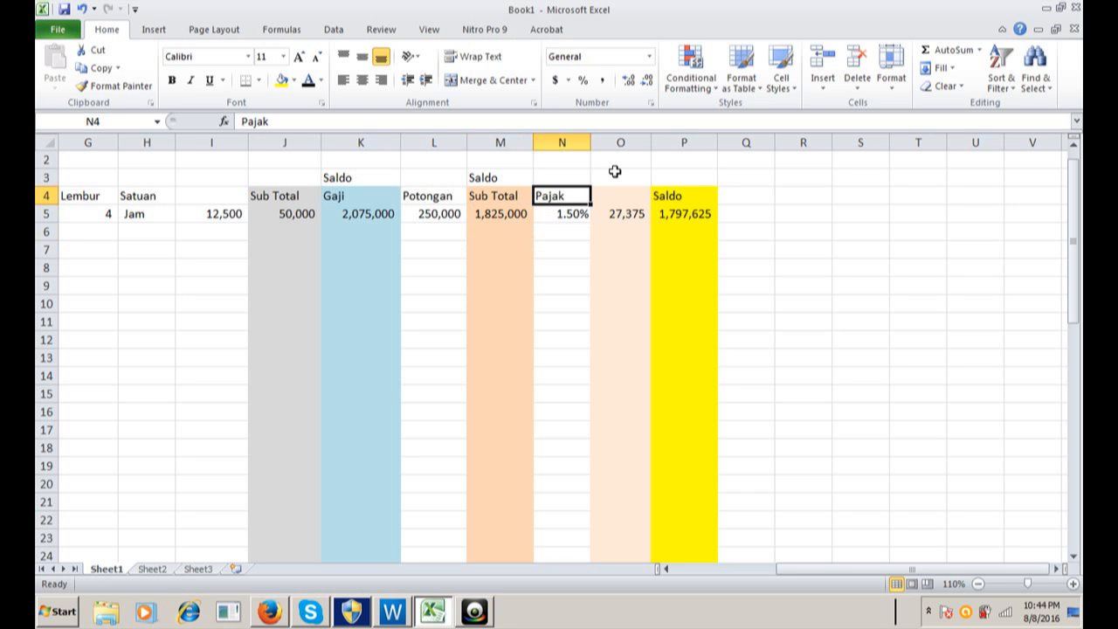
{"action": "type", "text": "Z"}
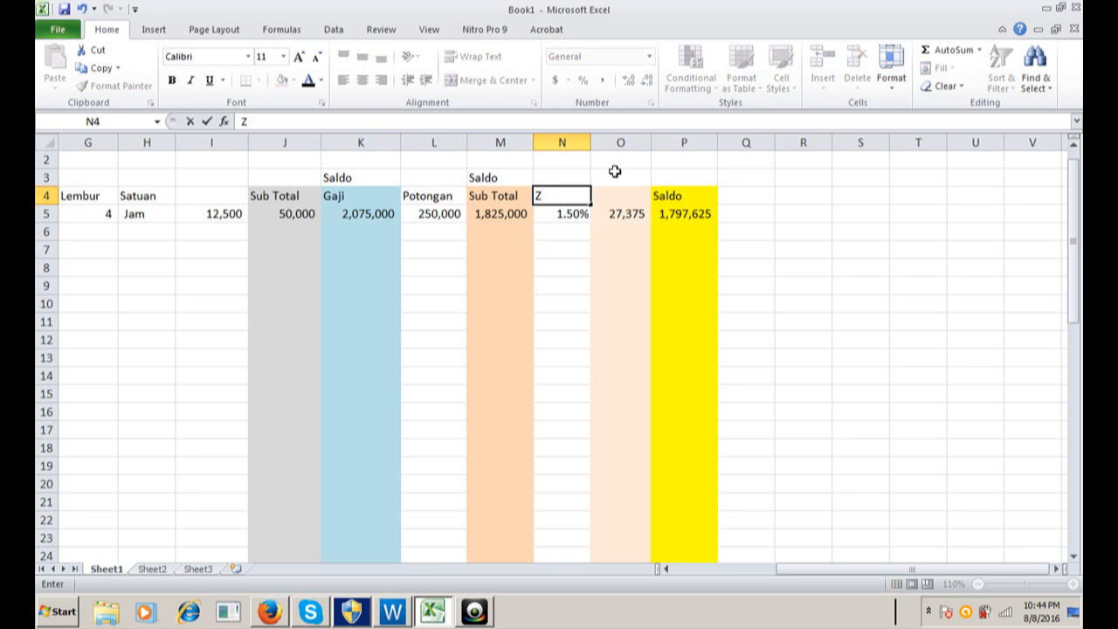
{"action": "type", "text": "akat"}
{"action": "key", "text": "Return"}
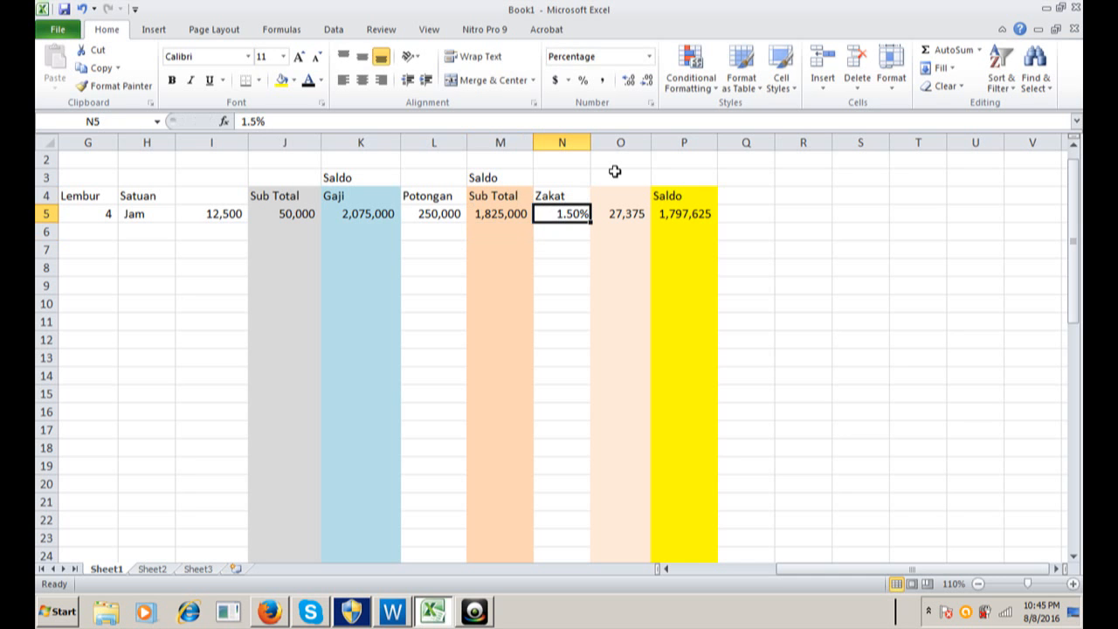
Set the Zakat rate in cell N5 to 2.5%
{"action": "key", "text": "F2"}
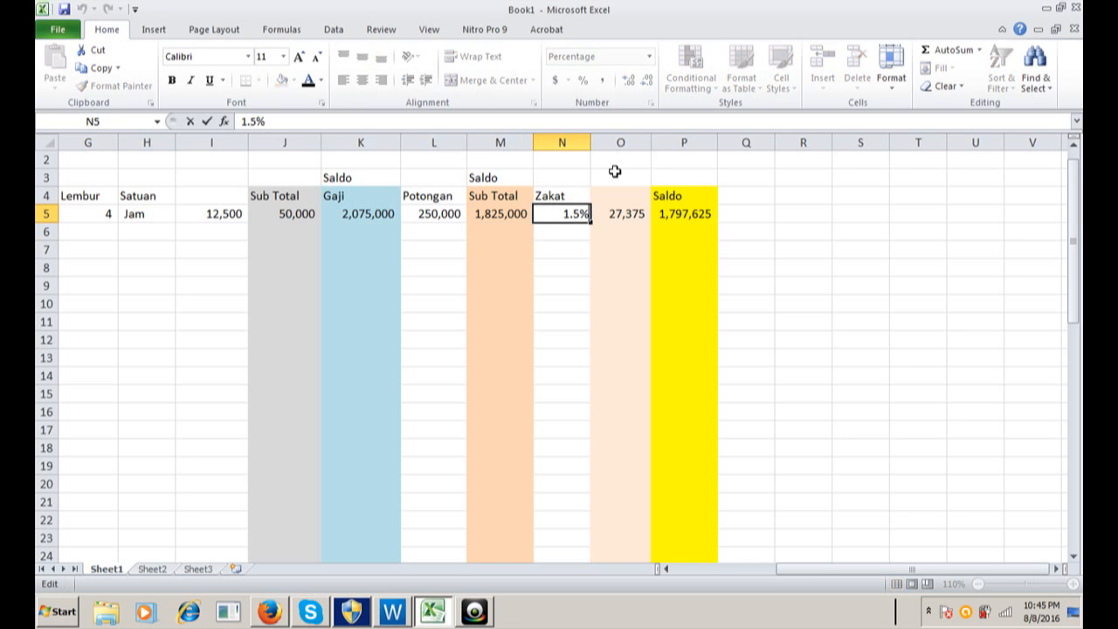
{"action": "key", "text": "Left"}
{"action": "key", "text": "BackSpace"}
{"action": "key", "text": "BackSpace"}
{"action": "key", "text": "BackSpace"}
{"action": "type", "text": "2.5"}
{"action": "key", "text": "Return"}
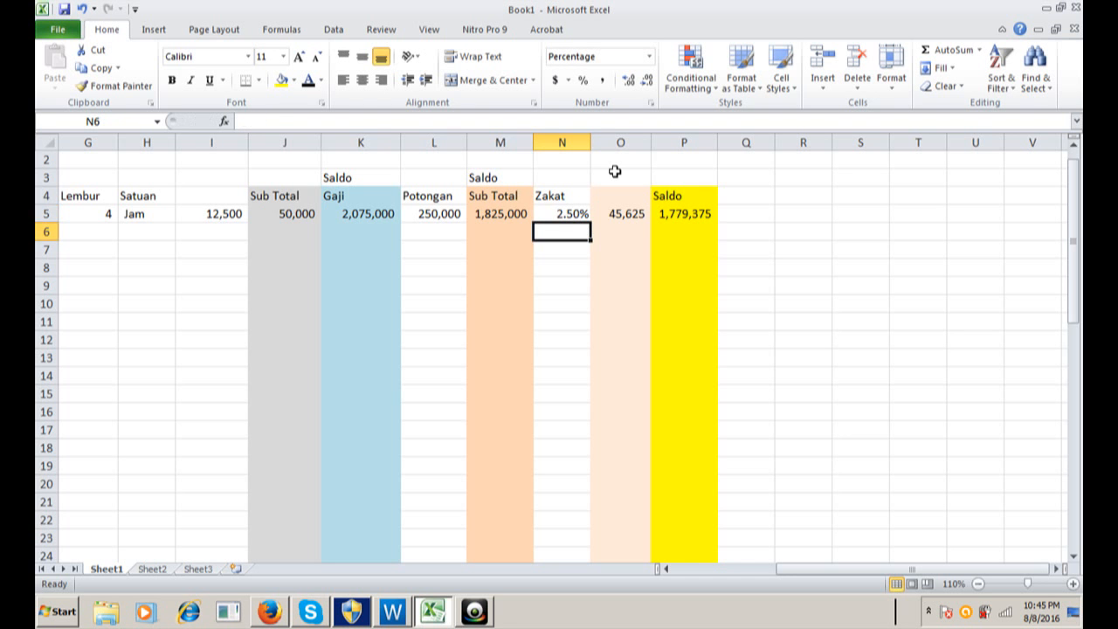
Clear the formulas from cell O5 and the final Saldo cell P5
{"action": "key", "text": "Up"}
{"action": "key", "text": "Right"}
{"action": "key", "text": "Delete"}
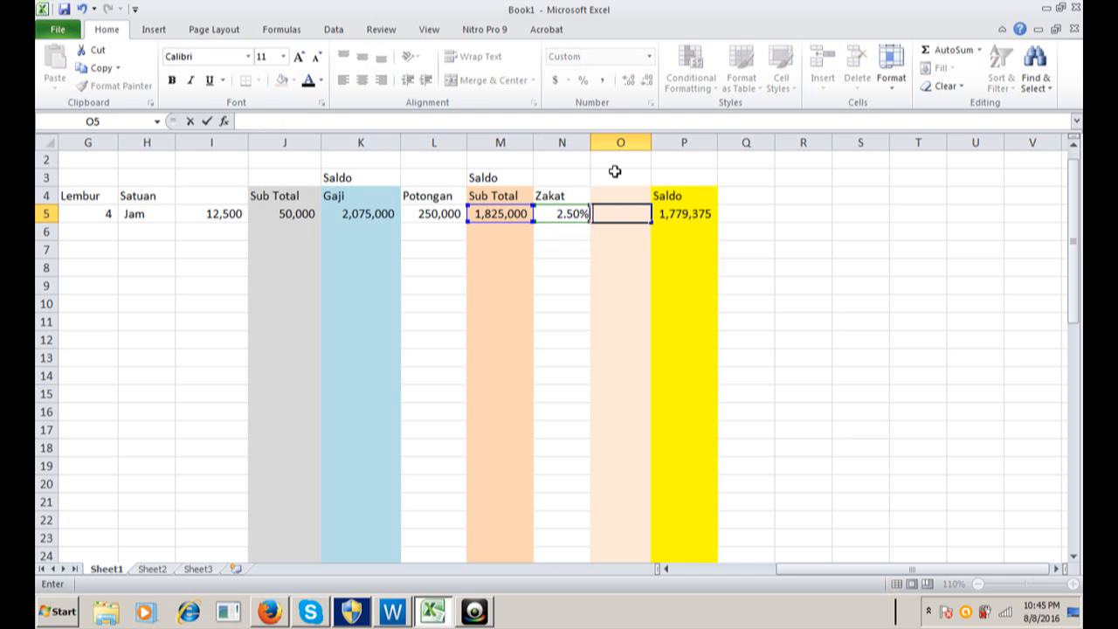
{"action": "key", "text": "Right"}
{"action": "key", "text": "Delete"}
{"action": "key", "text": "Right"}
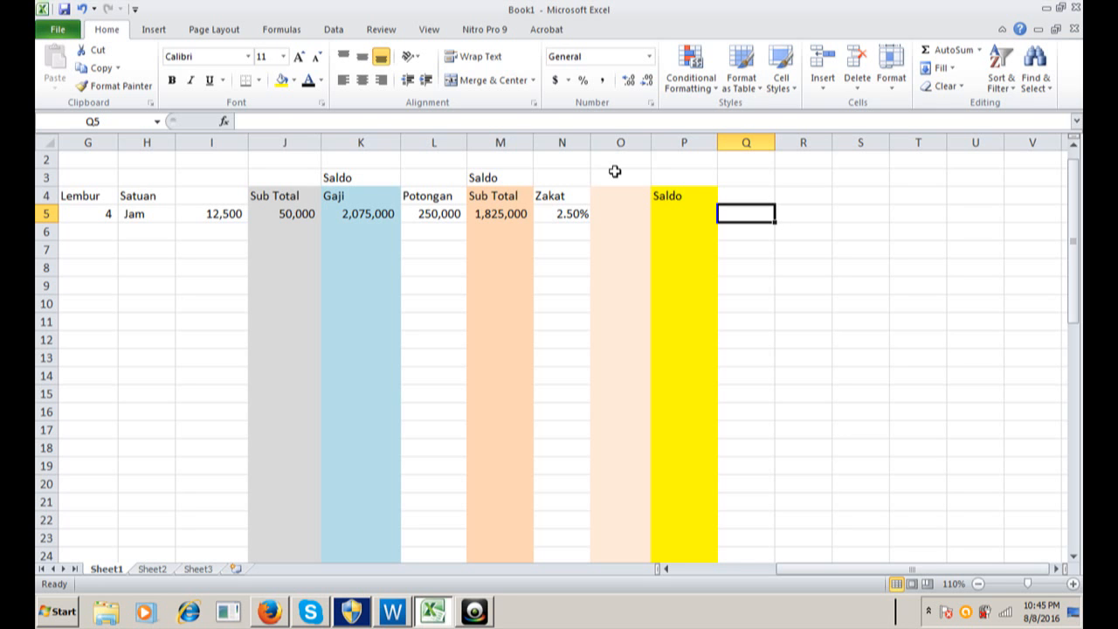
{"action": "scroll", "coordinate": [978, 249], "scroll_direction": "down", "scroll_amount": 3}
{"action": "scroll", "coordinate": [1005, 249], "scroll_direction": "up", "scroll_amount": 3}
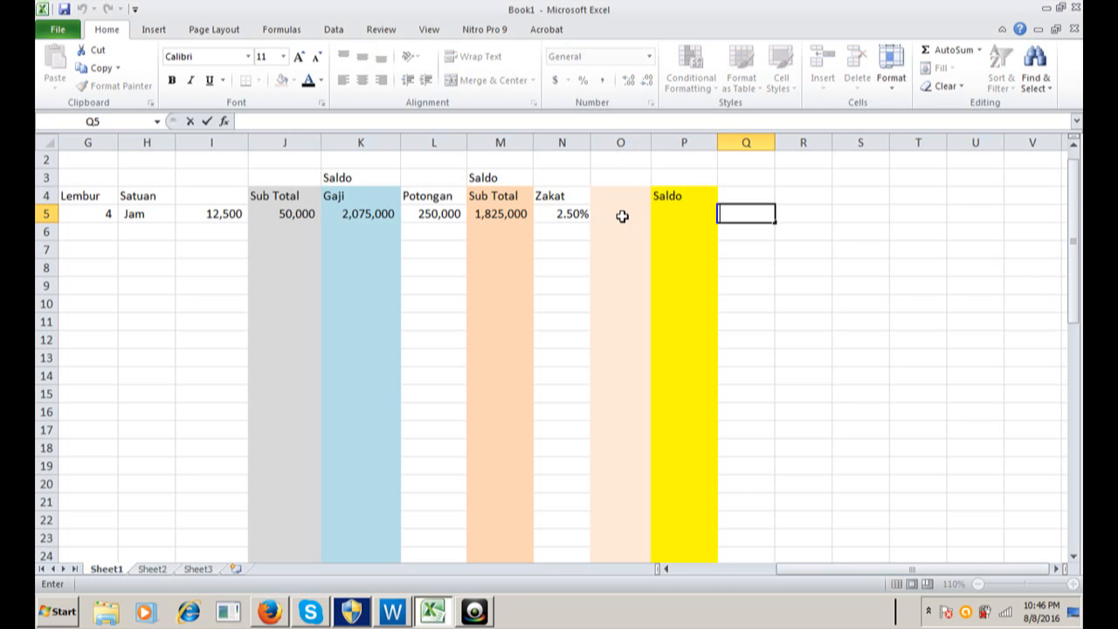
{"action": "left_click", "coordinate": [621, 215]}
{"action": "type", "text": "="}
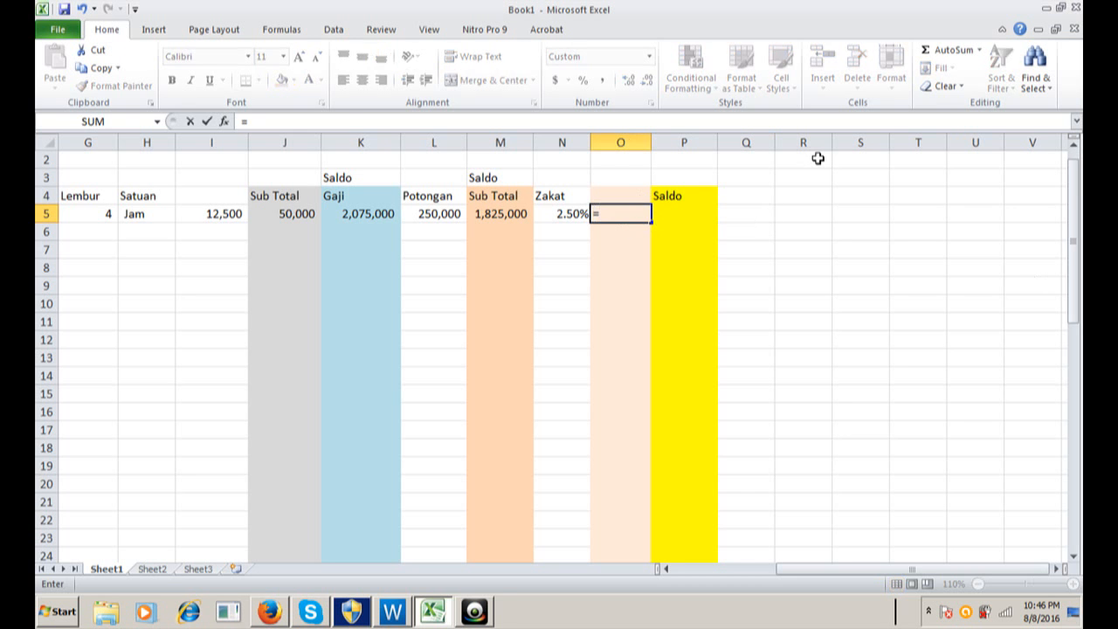
{"action": "key", "text": "Left"}
{"action": "key", "text": "Left"}
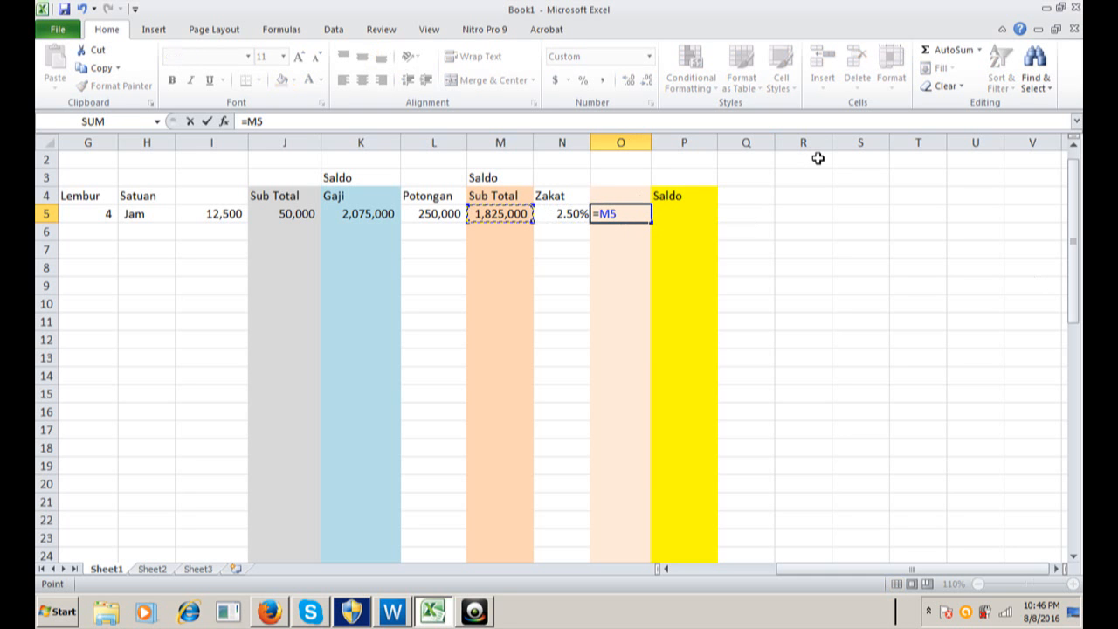
{"action": "key", "text": "Escape"}
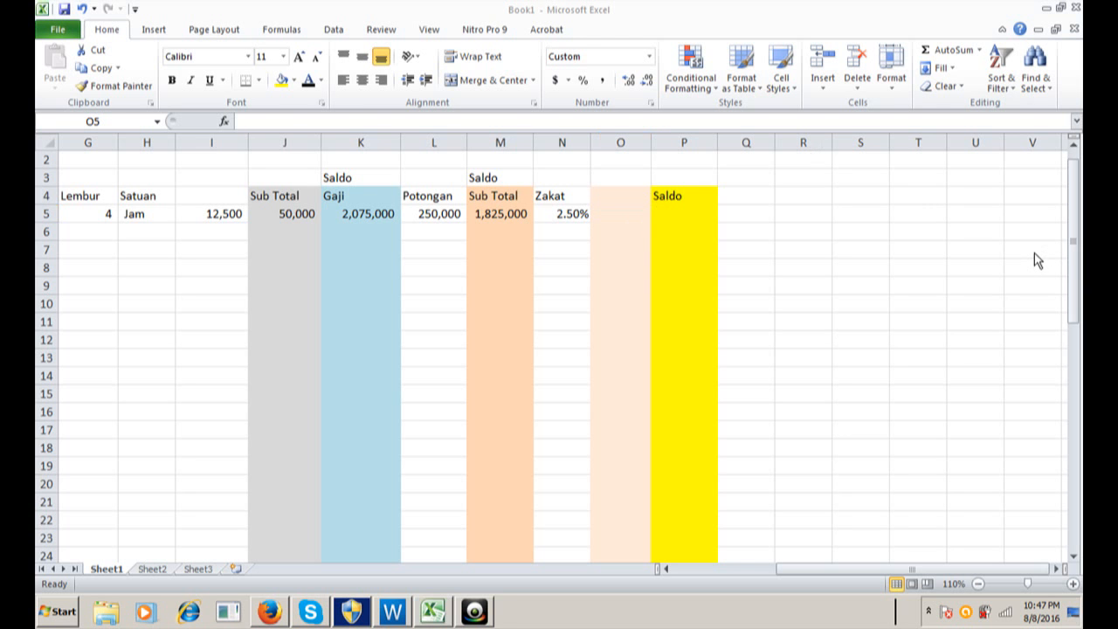
Enter the formula =M5*N5 in cell O5 to calculate the Zakat amount from the Saldo Sub Total
{"action": "left_click", "coordinate": [616, 214]}
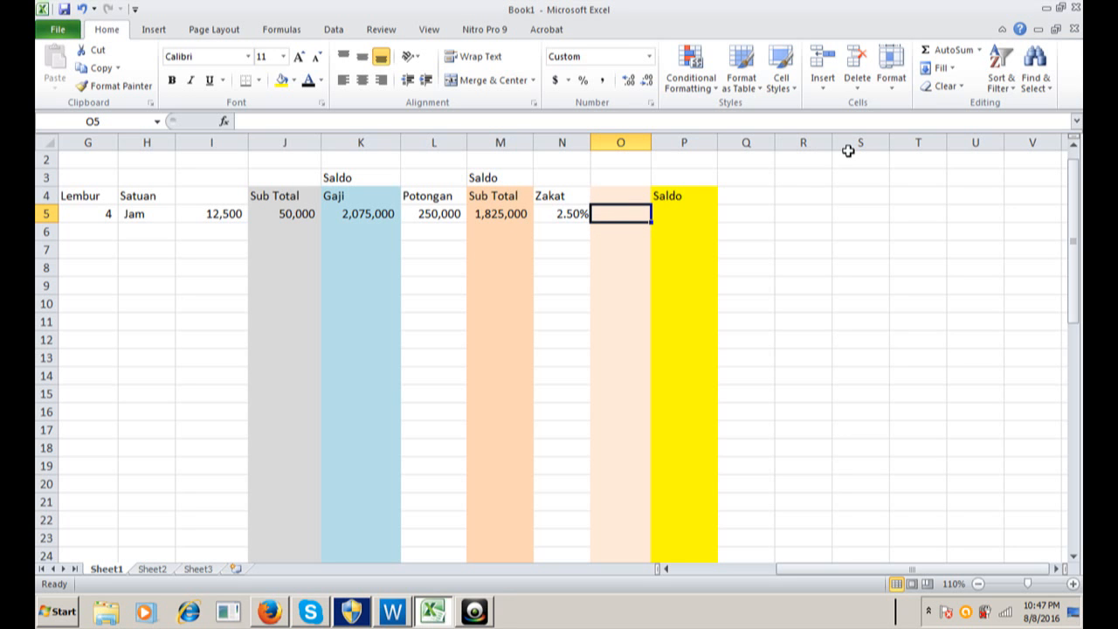
{"action": "type", "text": "="}
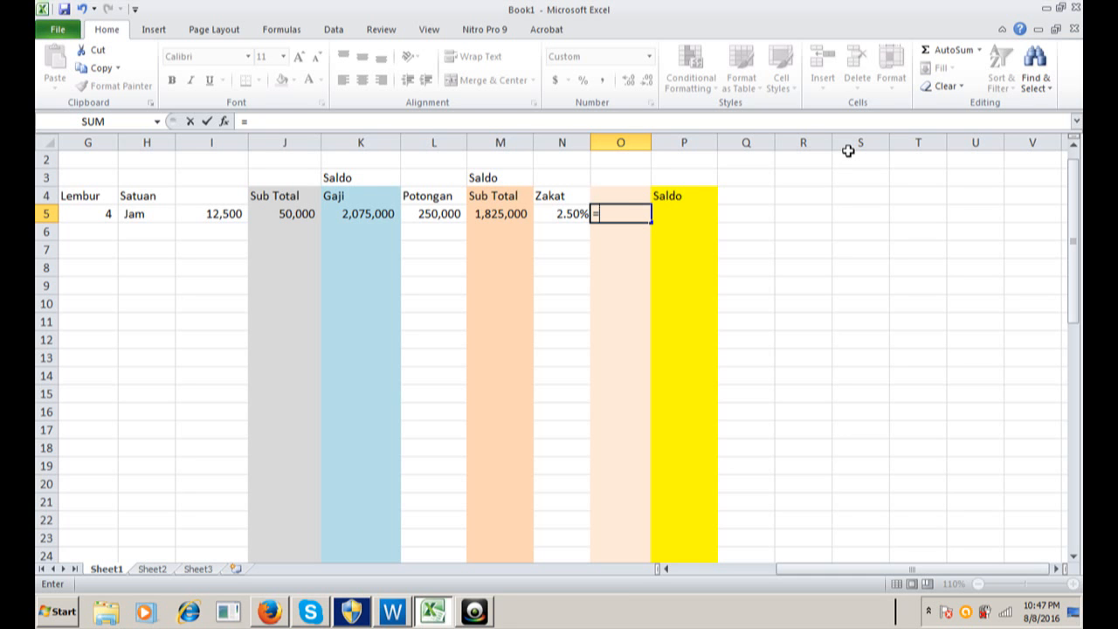
{"action": "key", "text": "Left"}
{"action": "key", "text": "Left"}
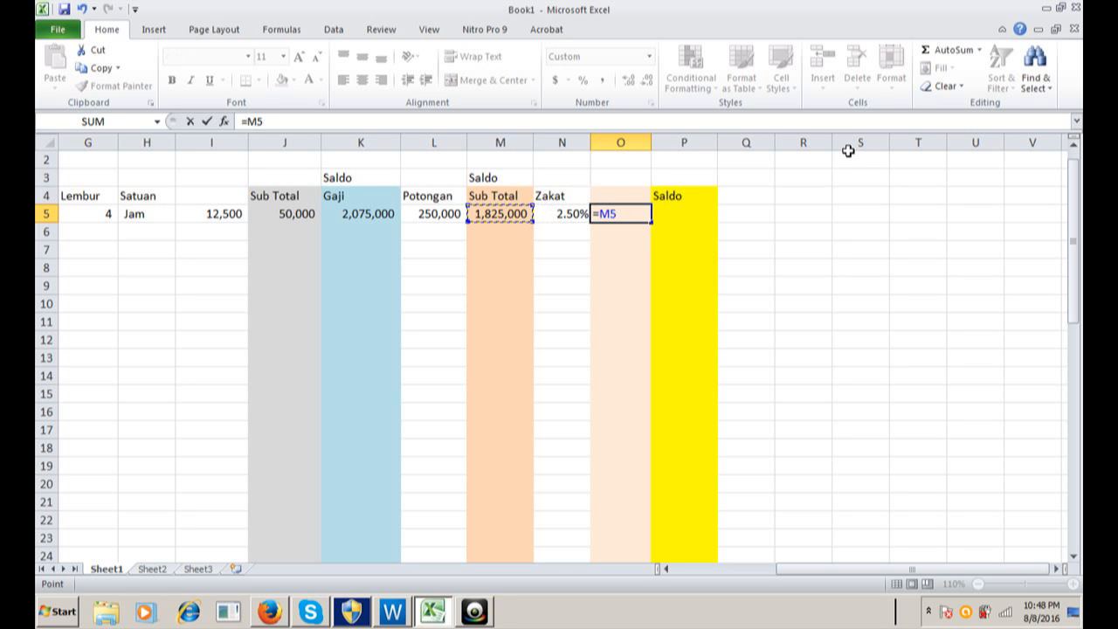
{"action": "type", "text": "*"}
{"action": "key", "text": "Left"}
{"action": "key", "text": "Return"}
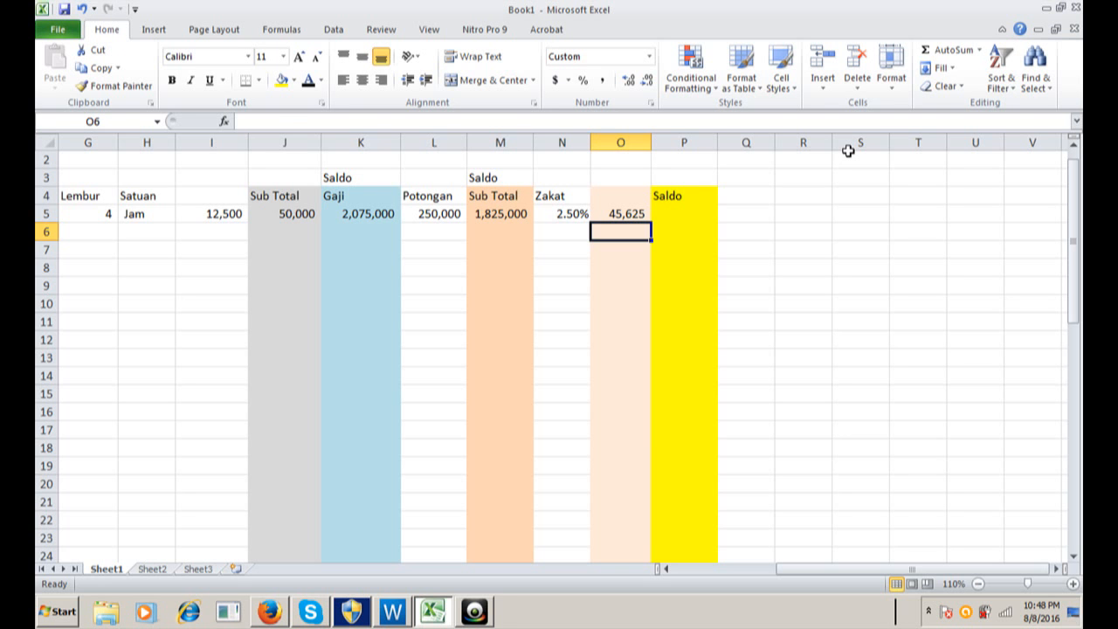
Set the Lembur hours in cell G5 to 10
{"action": "key", "text": "Up"}
{"action": "key", "text": "Left"}
{"action": "key", "text": "Left"}
{"action": "key", "text": "Left"}
{"action": "key", "text": "Left"}
{"action": "key", "text": "Left"}
{"action": "key", "text": "Left"}
{"action": "key", "text": "Left"}
{"action": "key", "text": "Left"}
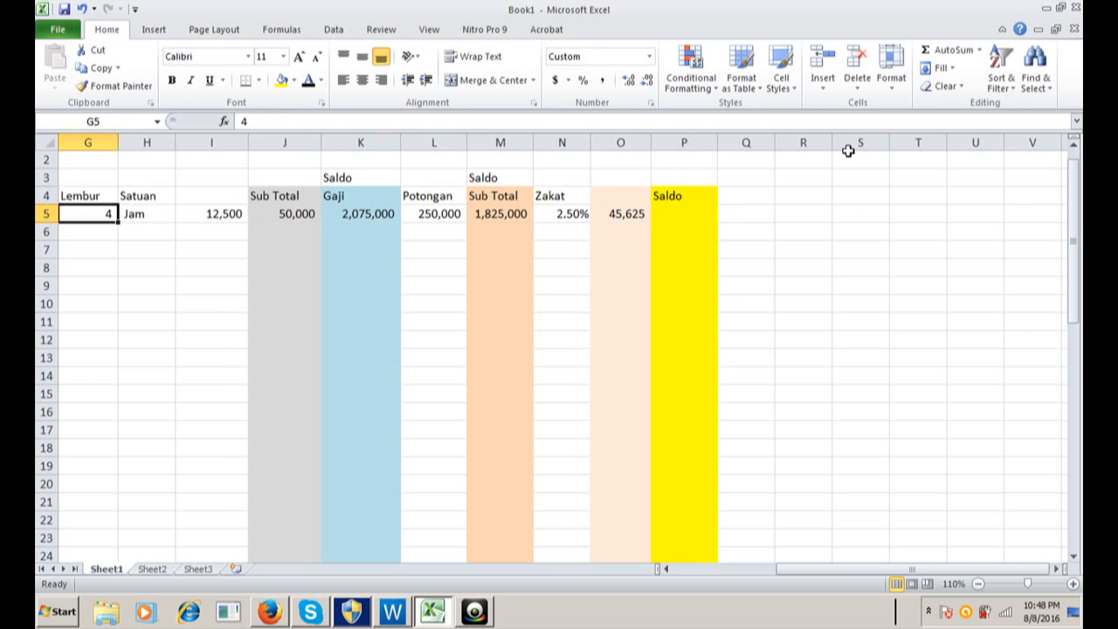
{"action": "key", "text": "Left"}
{"action": "key", "text": "Left"}
{"action": "key", "text": "Right"}
{"action": "key", "text": "Right"}
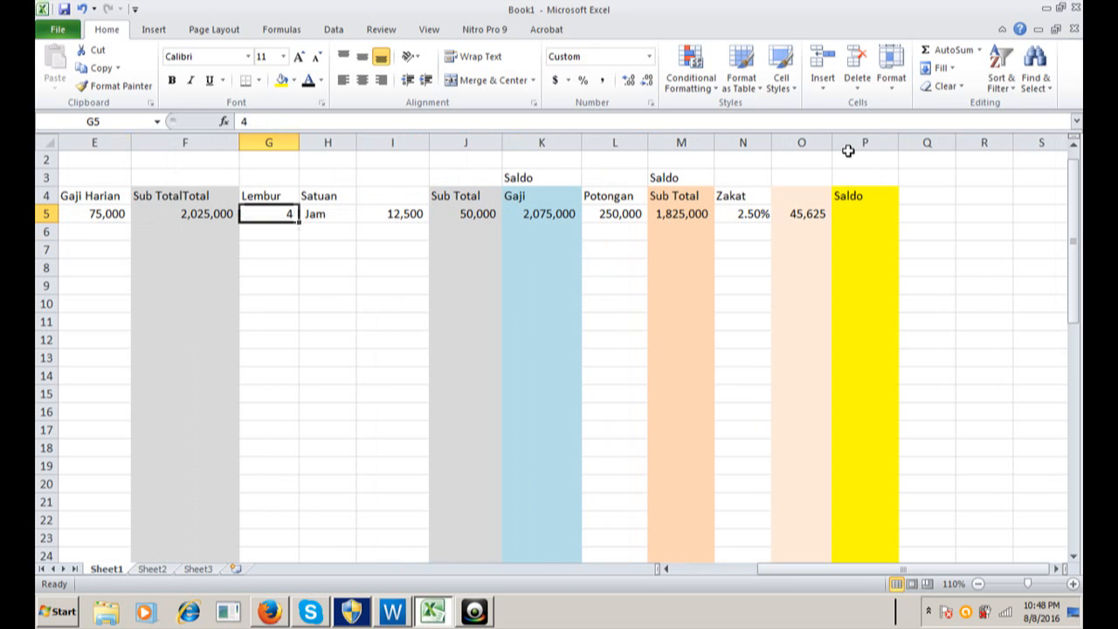
{"action": "type", "text": "10"}
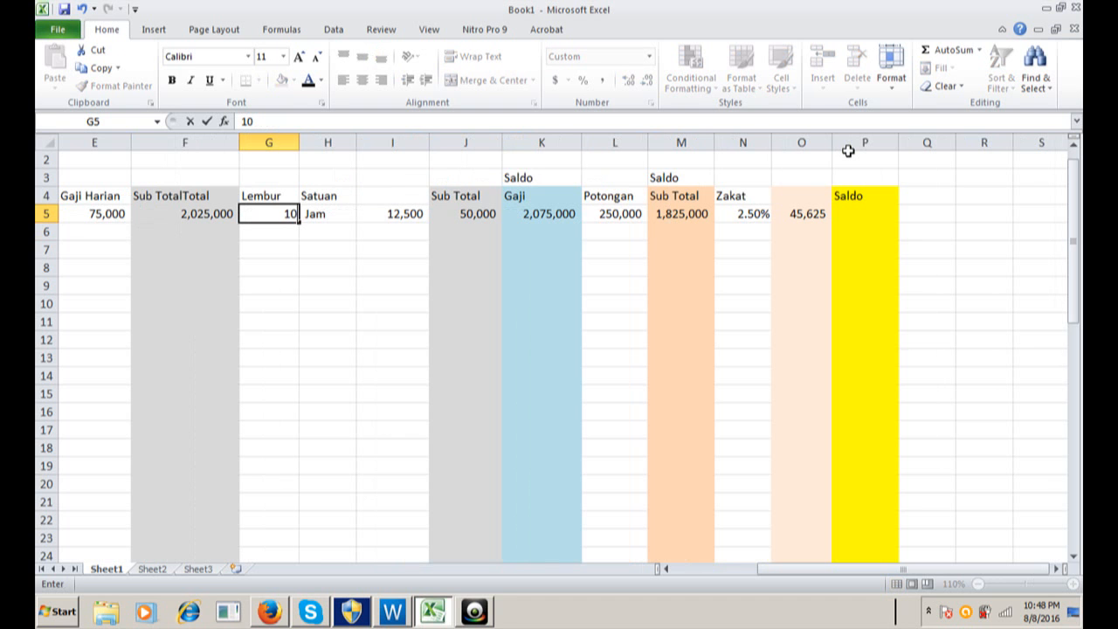
{"action": "key", "text": "Return"}
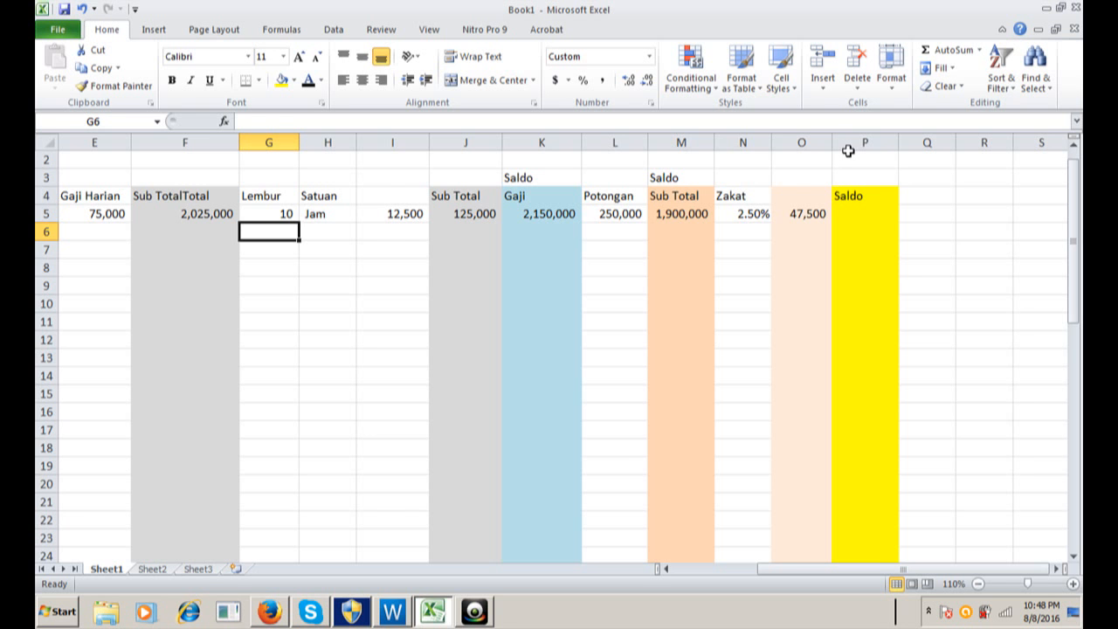
Set the number of working days under Hari in cell C5 to 30
{"action": "key", "text": "Up"}
{"action": "key", "text": "Left"}
{"action": "key", "text": "Left"}
{"action": "key", "text": "Left"}
{"action": "key", "text": "Left"}
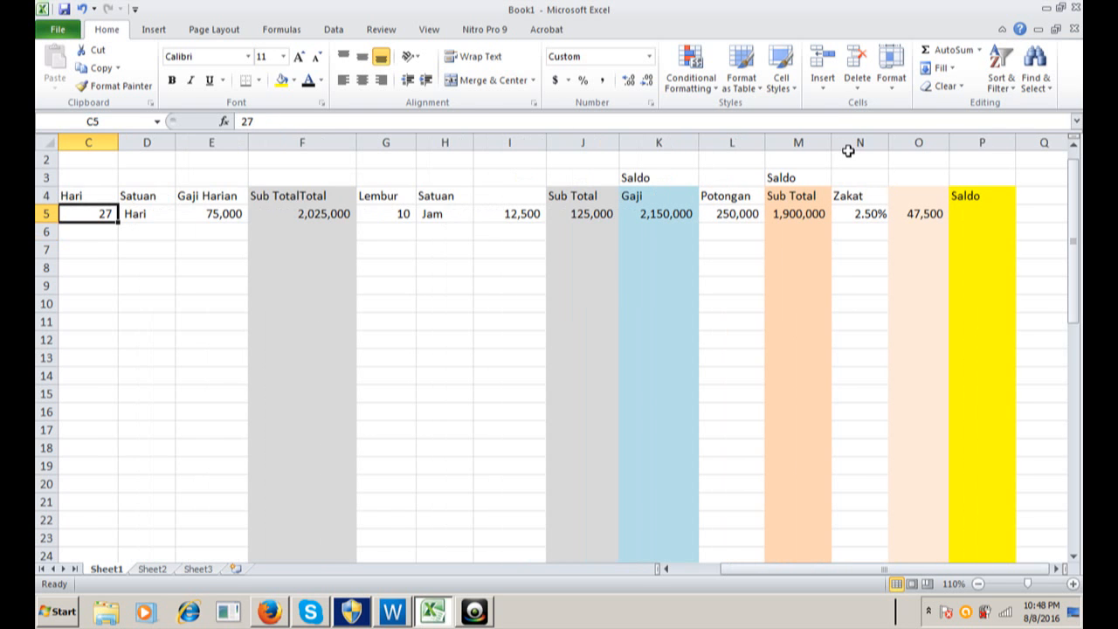
{"action": "type", "text": "30"}
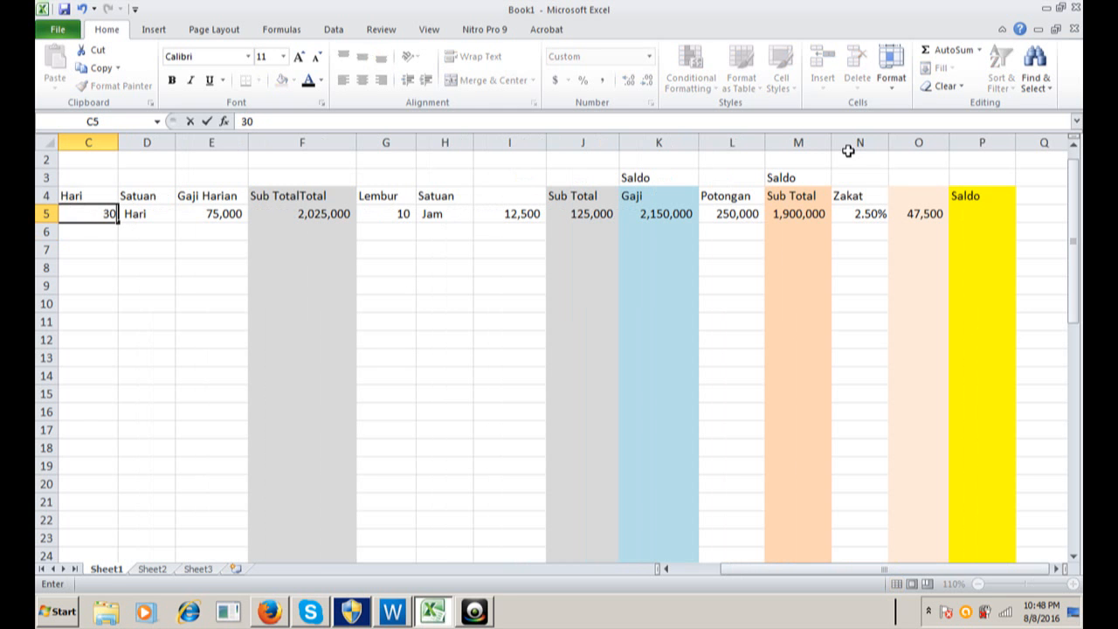
{"action": "key", "text": "Right"}
Review the recalculated row 5 amounts from the first subtotal across to the final Saldo column
{"action": "key", "text": "Right"}
{"action": "key", "text": "Right"}
{"action": "key", "text": "Right"}
{"action": "key", "text": "Right"}
{"action": "key", "text": "Right"}
{"action": "key", "text": "Right"}
{"action": "key", "text": "Right"}
{"action": "key", "text": "Right"}
{"action": "key", "text": "Right"}
{"action": "key", "text": "Right"}
{"action": "key", "text": "Right"}
{"action": "key", "text": "Right"}
{"action": "key", "text": "Right"}
{"action": "key", "text": "Right"}
{"action": "key", "text": "Right"}
{"action": "key", "text": "Right"}
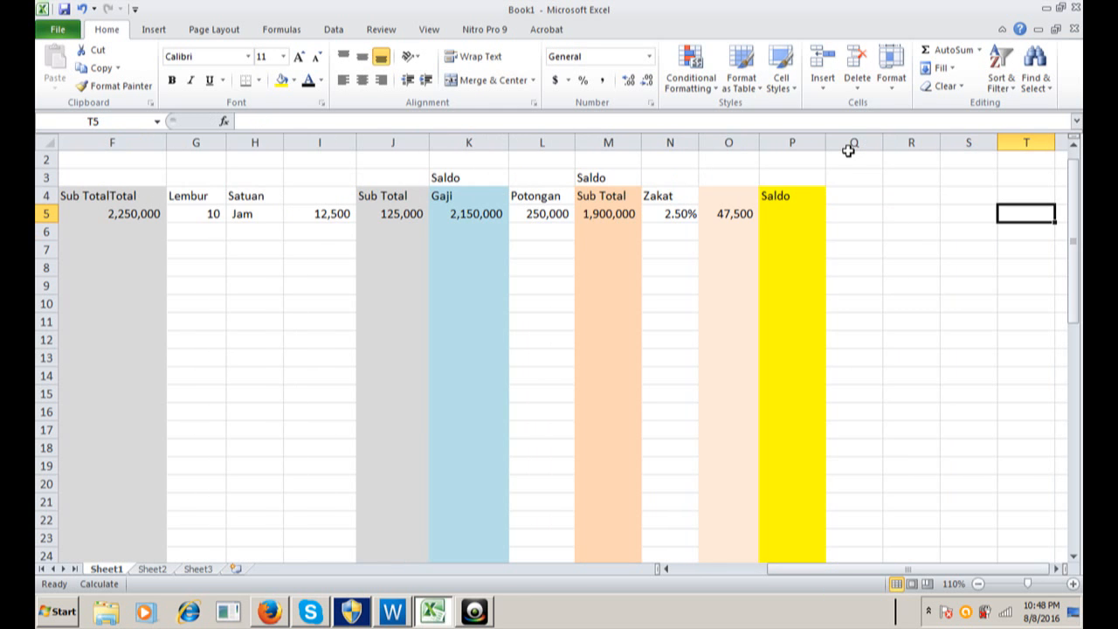
{"action": "key", "text": "Left"}
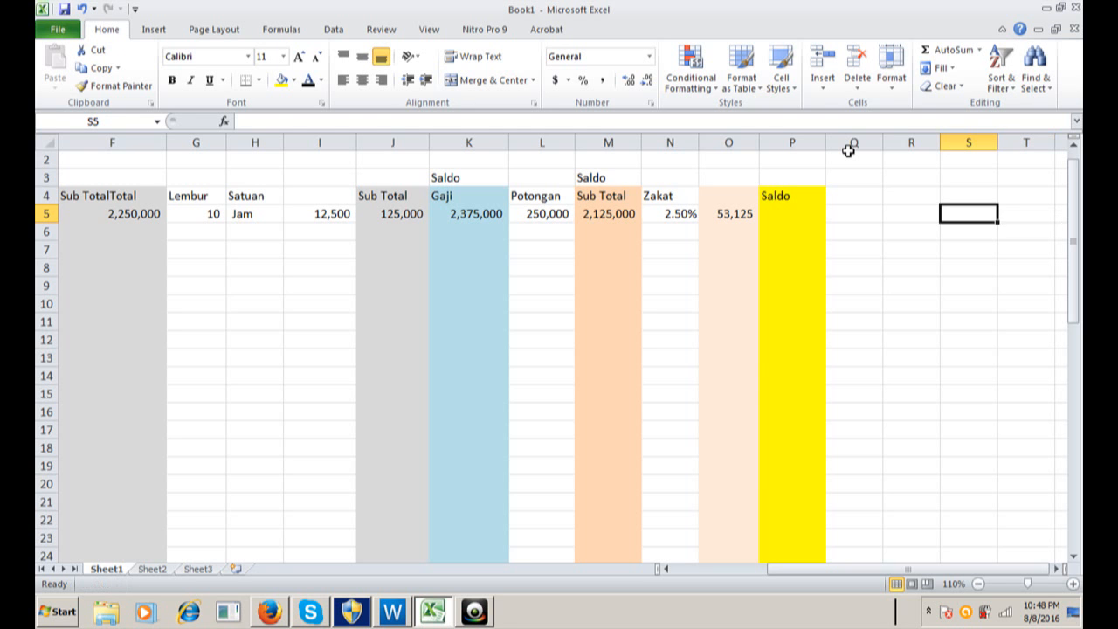
{"action": "key", "text": "Left"}
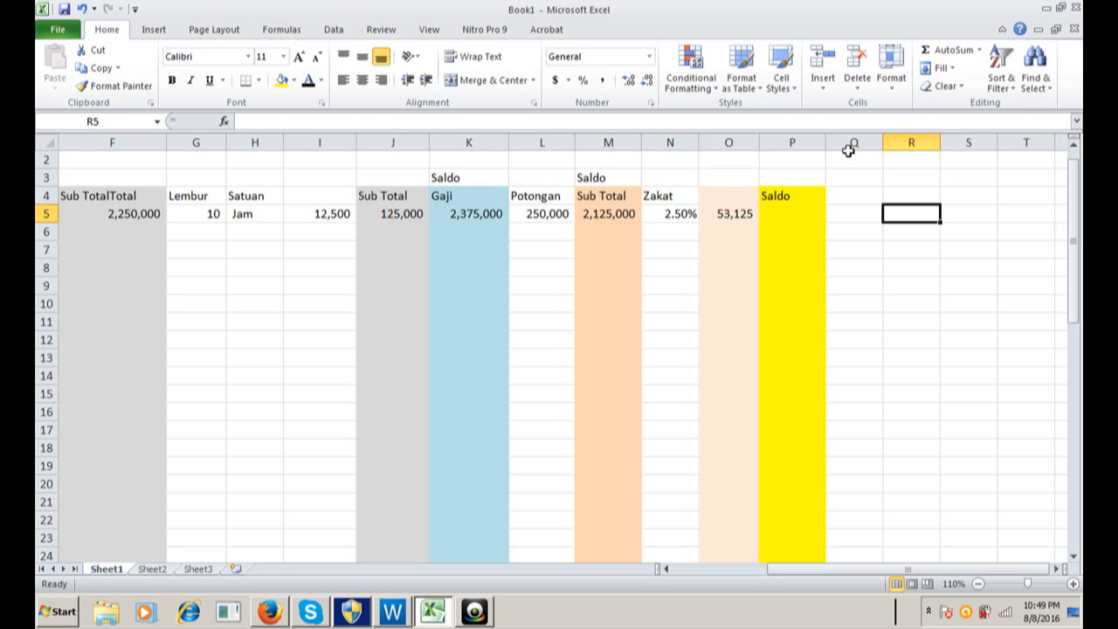
Clear the Zakat amount formula in cell O5 and set the Zakat rate in cell N5 to 12.50%
{"action": "left_click", "coordinate": [720, 218]}
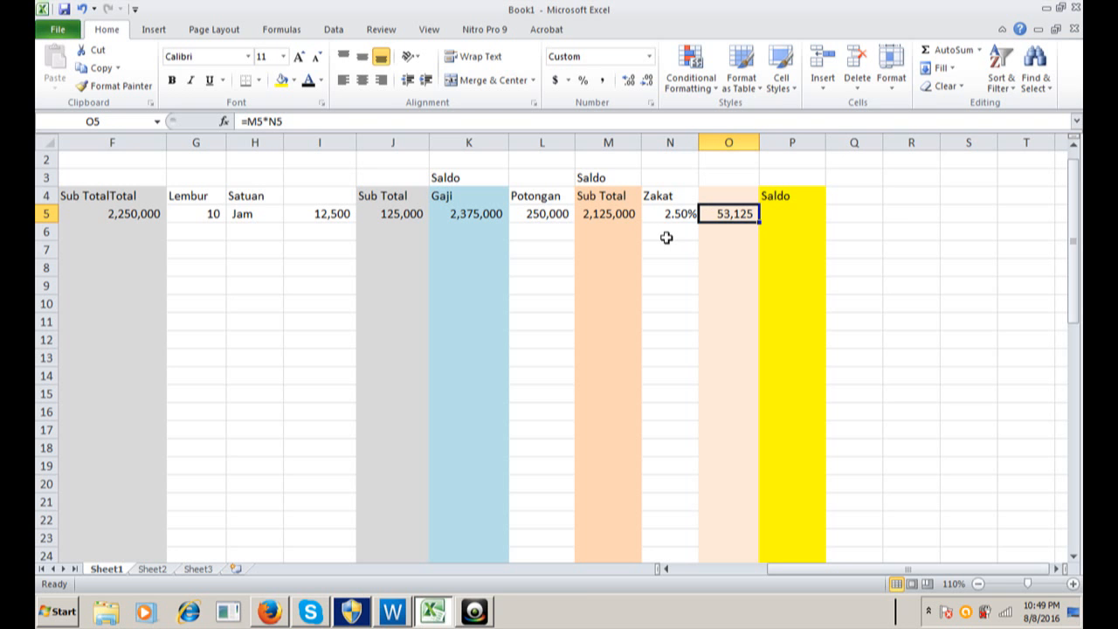
{"action": "key", "text": "Delete"}
{"action": "key", "text": "Left"}
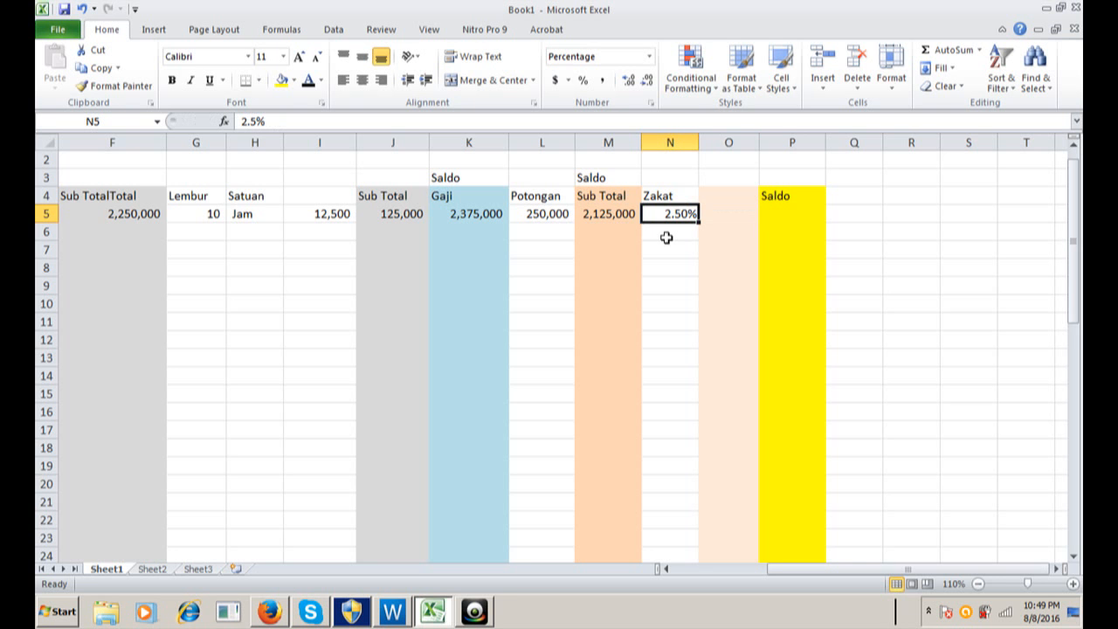
{"action": "key", "text": "F2"}
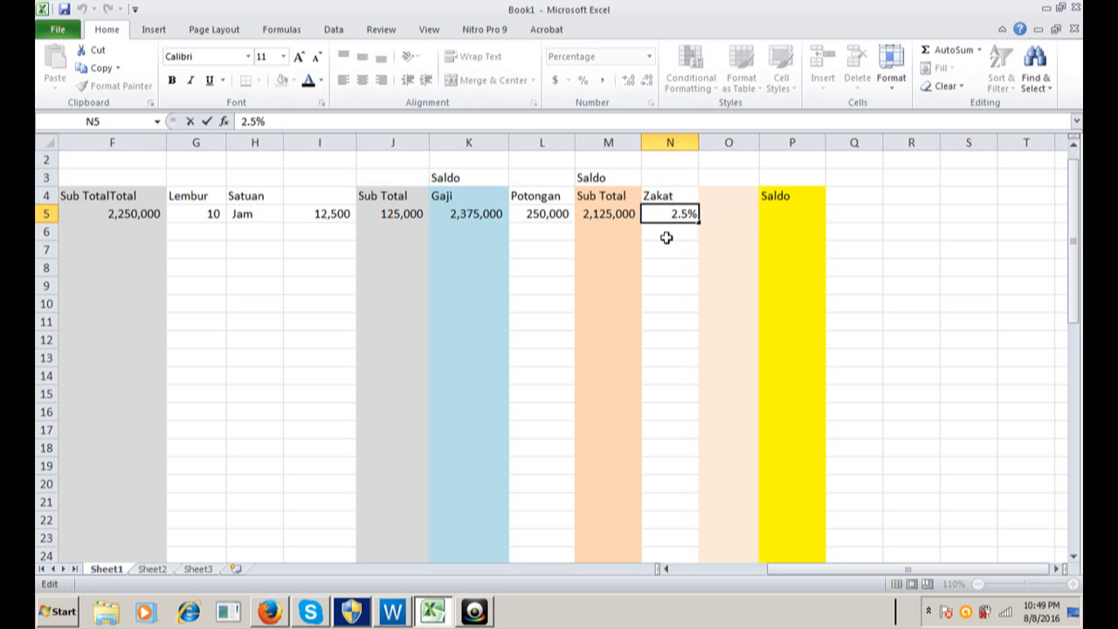
{"action": "type", "text": "1"}
{"action": "key", "text": "Return"}
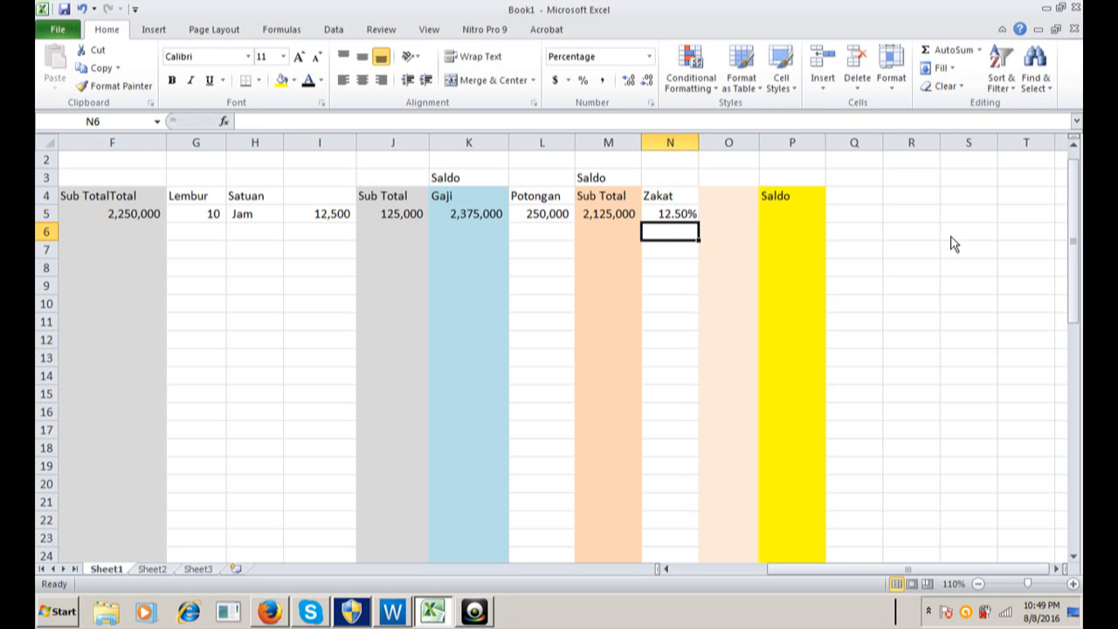
{"action": "scroll", "coordinate": [793, 219], "scroll_direction": "up", "scroll_amount": 1}
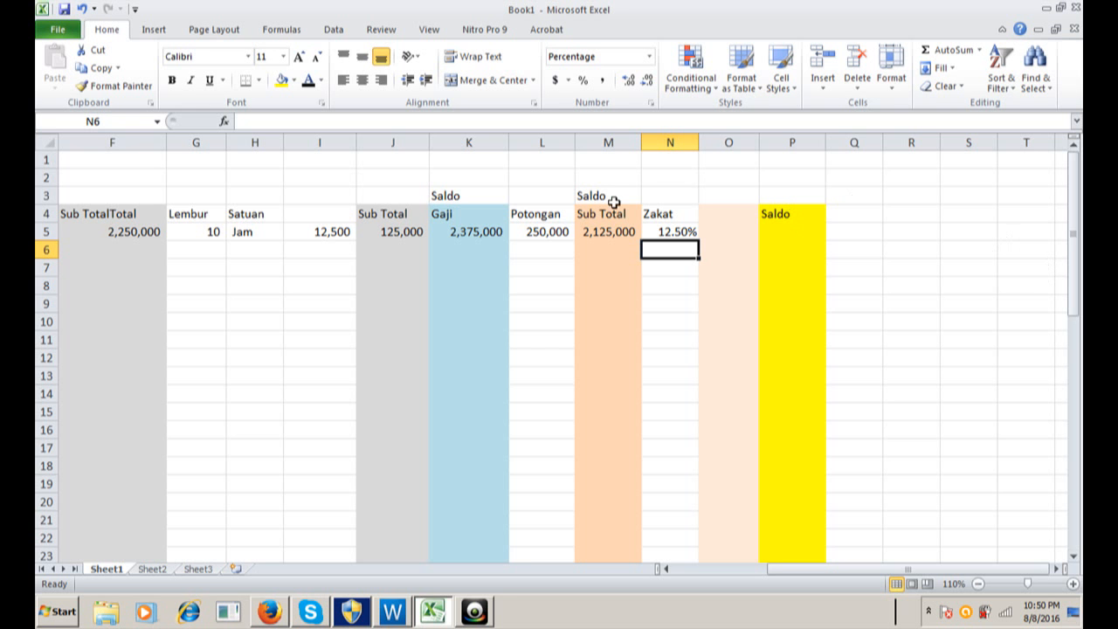
Check the WizIQ classroom window, return to the Excel workbook and select the empty Zakat amount cell O5
{"action": "left_click", "coordinate": [390, 617]}
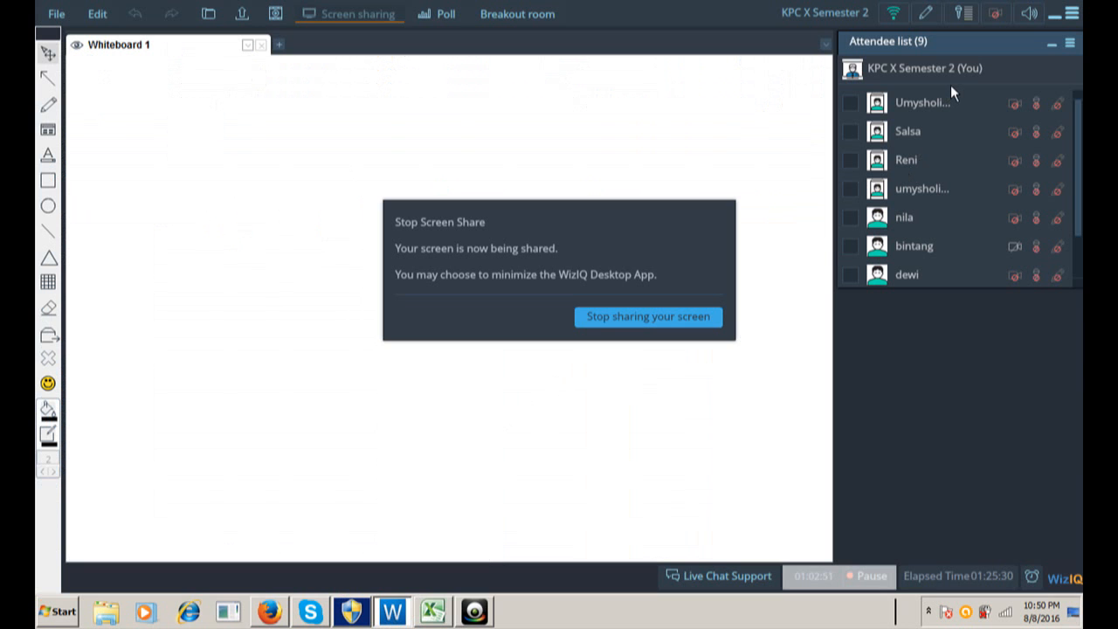
{"action": "left_click", "coordinate": [428, 616]}
{"action": "left_click", "coordinate": [732, 301]}
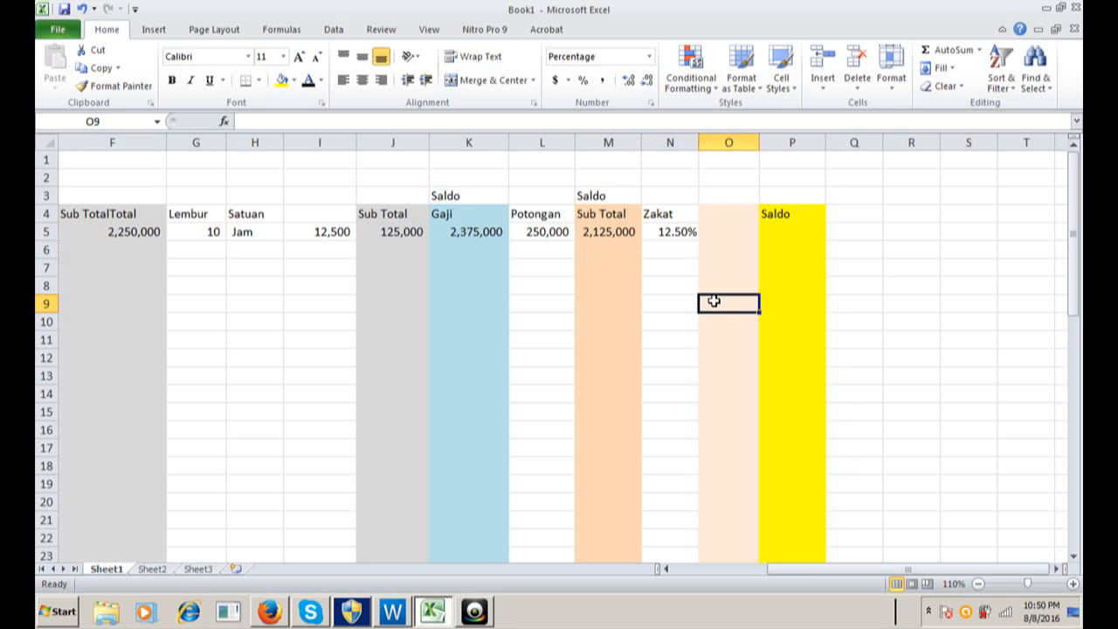
{"action": "left_click", "coordinate": [719, 265]}
{"action": "left_click", "coordinate": [733, 230]}
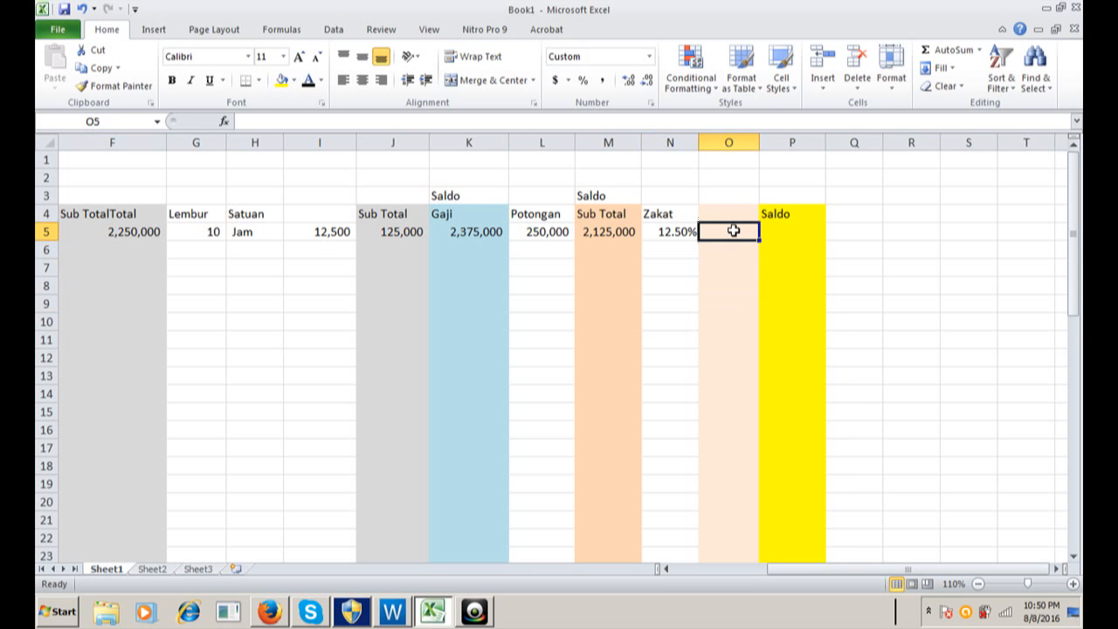
Review the row 4 income headings from No through Gaji Harian and Lembur to the overtime Sub Total
{"action": "key", "text": "Left"}
{"action": "key", "text": "Left"}
{"action": "key", "text": "Left"}
{"action": "key", "text": "Left"}
{"action": "key", "text": "Left"}
{"action": "key", "text": "Left"}
{"action": "key", "text": "Left"}
{"action": "key", "text": "Left"}
{"action": "key", "text": "Left"}
{"action": "key", "text": "Left"}
{"action": "key", "text": "Left"}
{"action": "key", "text": "Left"}
{"action": "key", "text": "Left"}
{"action": "key", "text": "Left"}
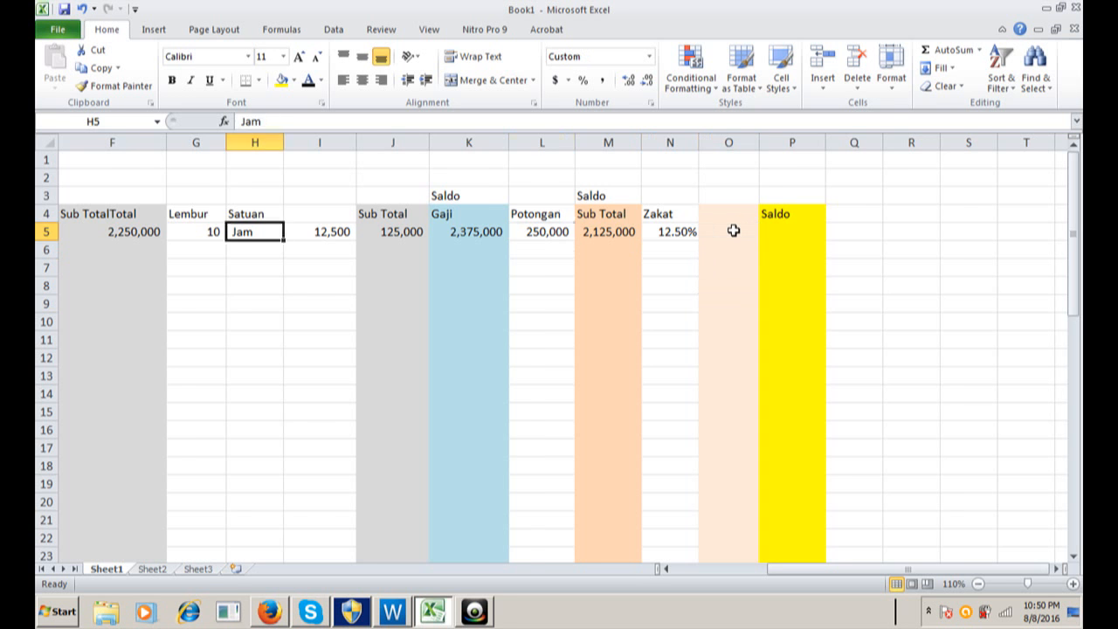
{"action": "key", "text": "Up"}
{"action": "key", "text": "Up"}
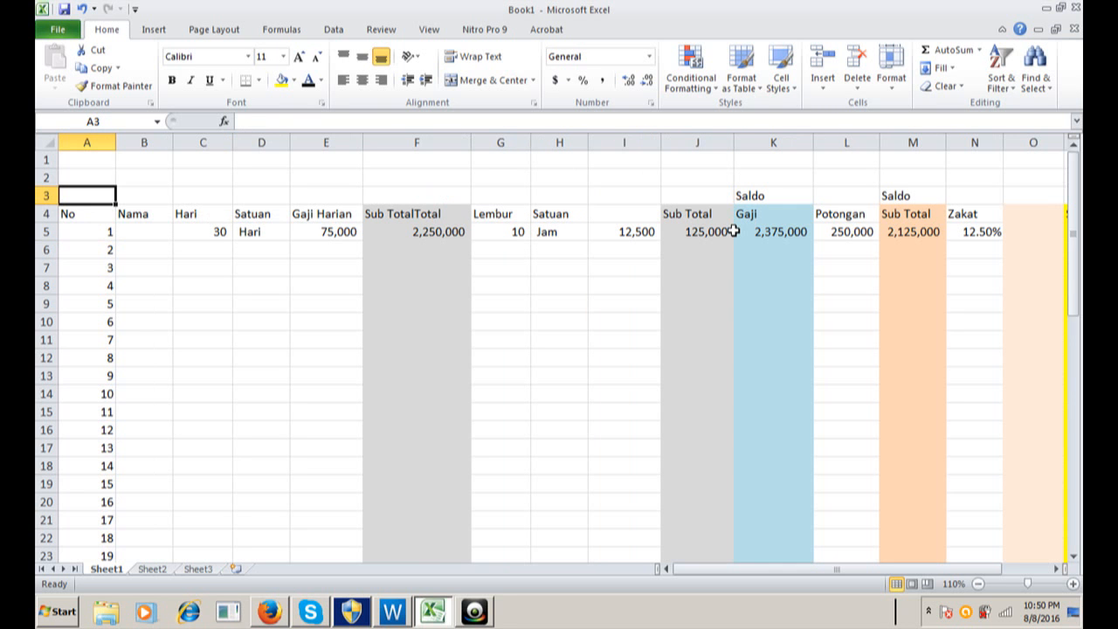
{"action": "key", "text": "Down"}
{"action": "key", "text": "Right"}
{"action": "key", "text": "Right"}
{"action": "key", "text": "Right"}
{"action": "key", "text": "Right"}
{"action": "key", "text": "Right"}
{"action": "key", "text": "Right"}
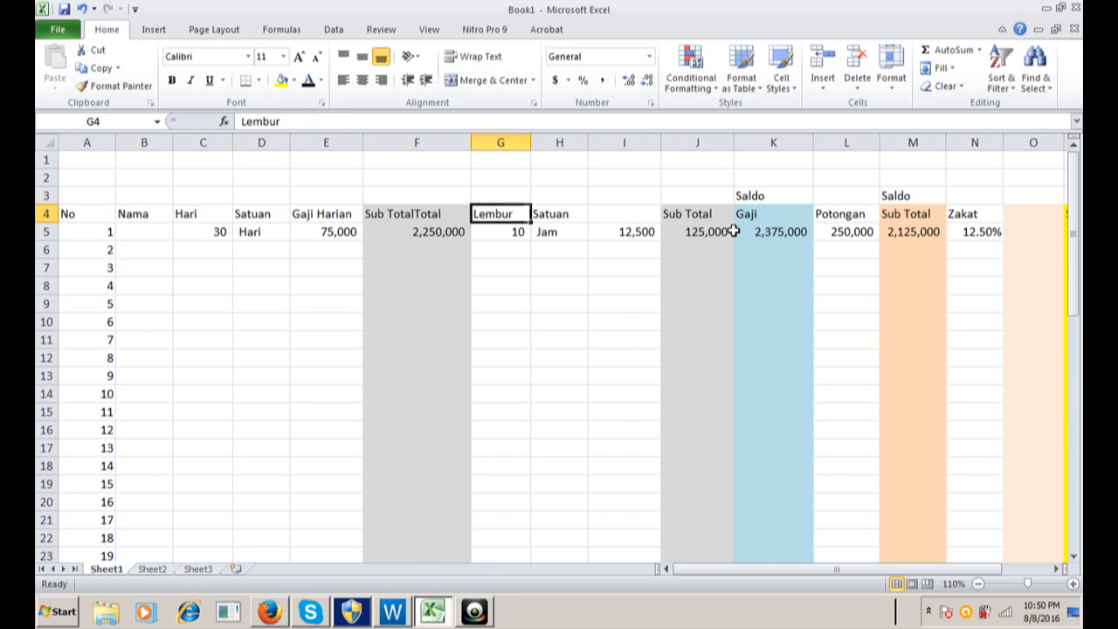
{"action": "key", "text": "Right"}
{"action": "key", "text": "Right"}
{"action": "key", "text": "Left"}
{"action": "key", "text": "Left"}
{"action": "key", "text": "Right"}
{"action": "key", "text": "Right"}
{"action": "key", "text": "Right"}
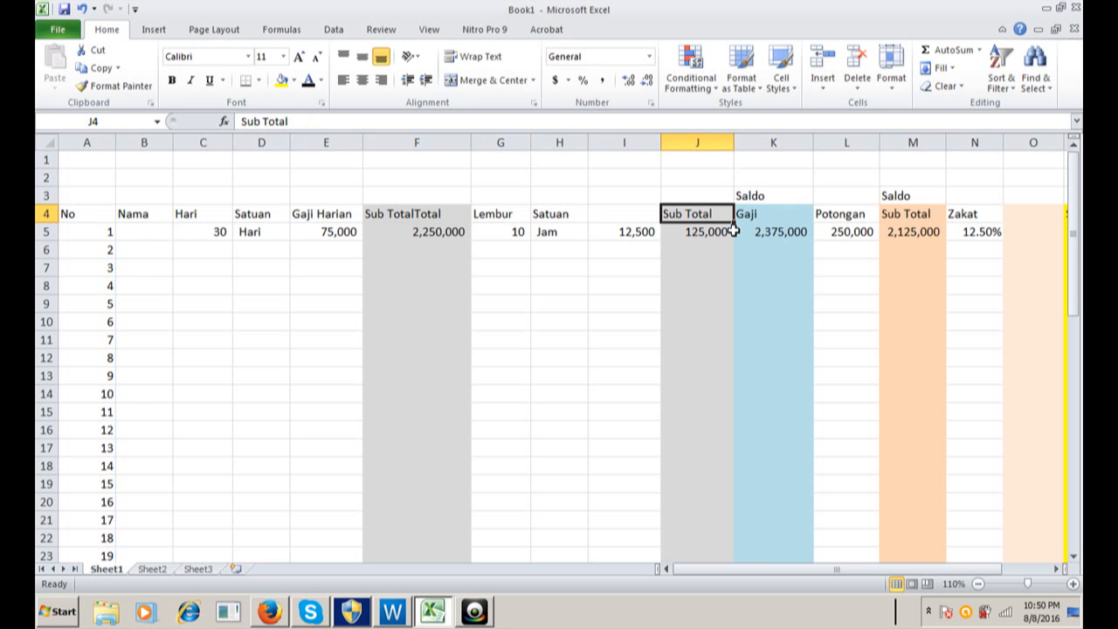
Review the remaining headings across Potongan, Zakat and the final Saldo, and return to the Saldo Gaji heading in K3
{"action": "key", "text": "Right"}
{"action": "key", "text": "Right"}
{"action": "key", "text": "Right"}
{"action": "key", "text": "Right"}
{"action": "key", "text": "Right"}
{"action": "key", "text": "Right"}
{"action": "key", "text": "Right"}
{"action": "key", "text": "Right"}
{"action": "key", "text": "Right"}
{"action": "key", "text": "Right"}
{"action": "key", "text": "Left"}
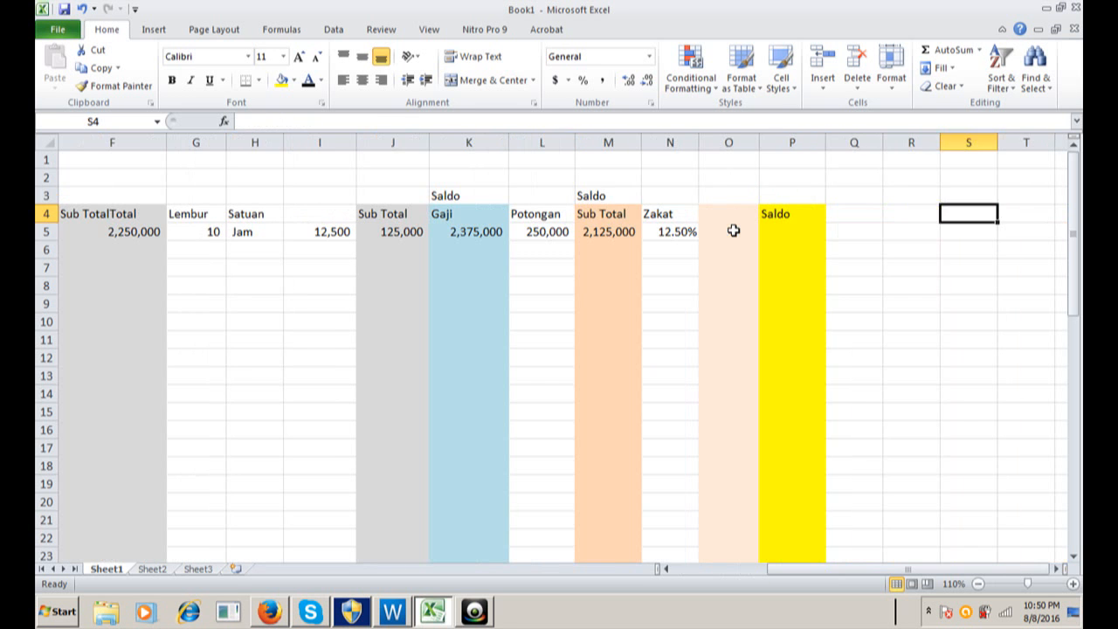
{"action": "key", "text": "Left"}
{"action": "key", "text": "Left"}
{"action": "key", "text": "Left"}
{"action": "key", "text": "Left"}
{"action": "key", "text": "Left"}
{"action": "key", "text": "Left"}
{"action": "key", "text": "Left"}
{"action": "key", "text": "Up"}
{"action": "key", "text": "Up"}
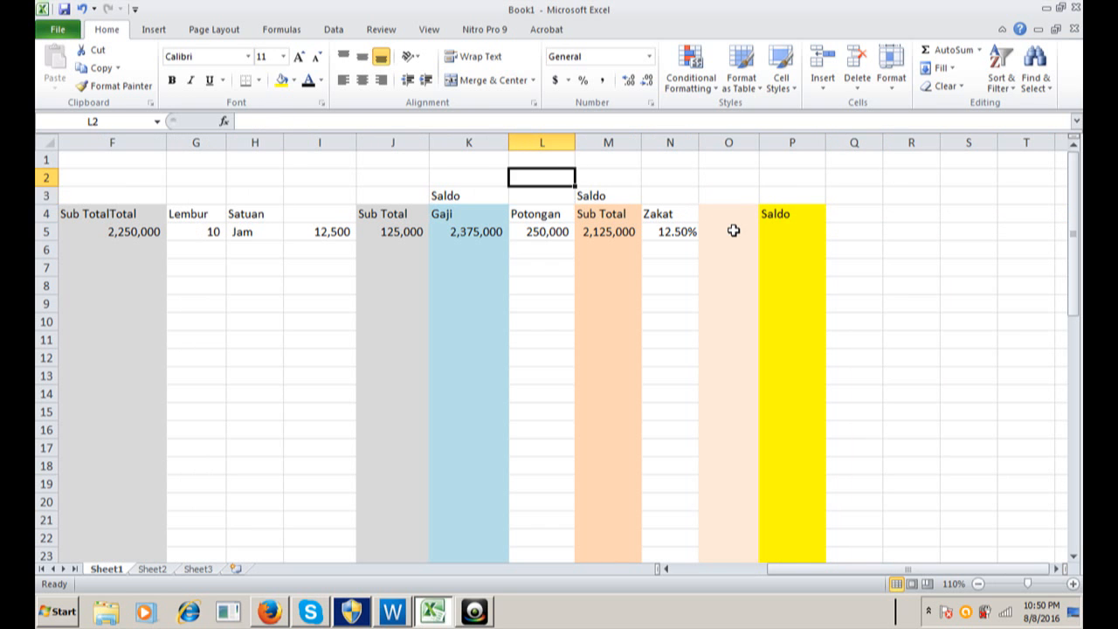
{"action": "key", "text": "Down"}
{"action": "key", "text": "Left"}
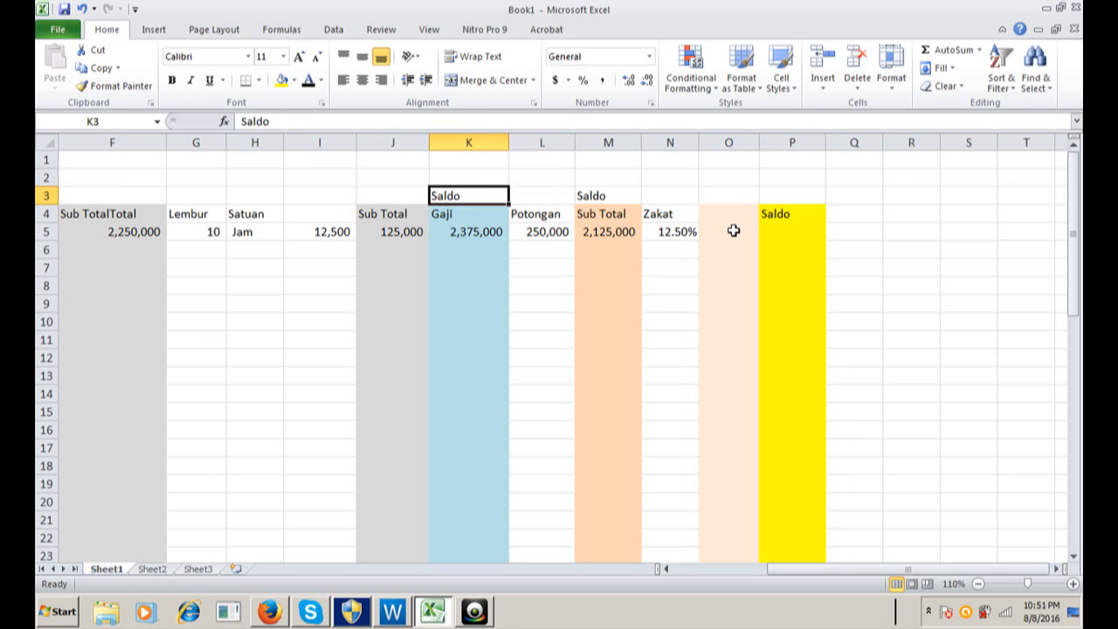
Enter the section heading Pemasukan in cell A2, above the No column
{"action": "key", "text": "Up"}
{"action": "key", "text": "Left"}
{"action": "key", "text": "Left"}
{"action": "key", "text": "Left"}
{"action": "key", "text": "Home"}
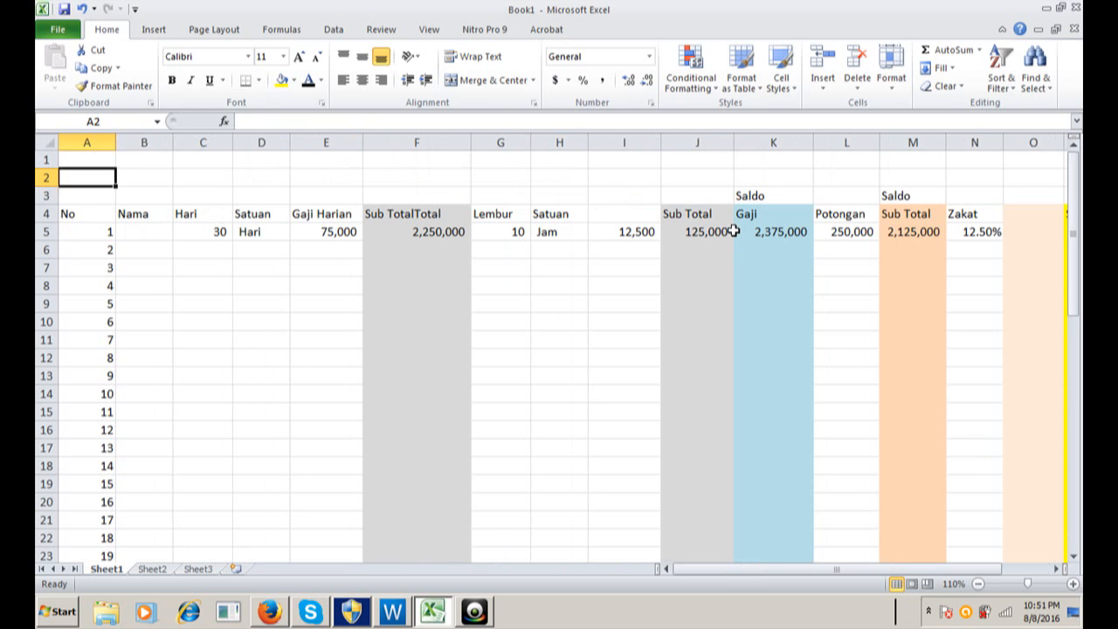
{"action": "type", "text": "Pemas"}
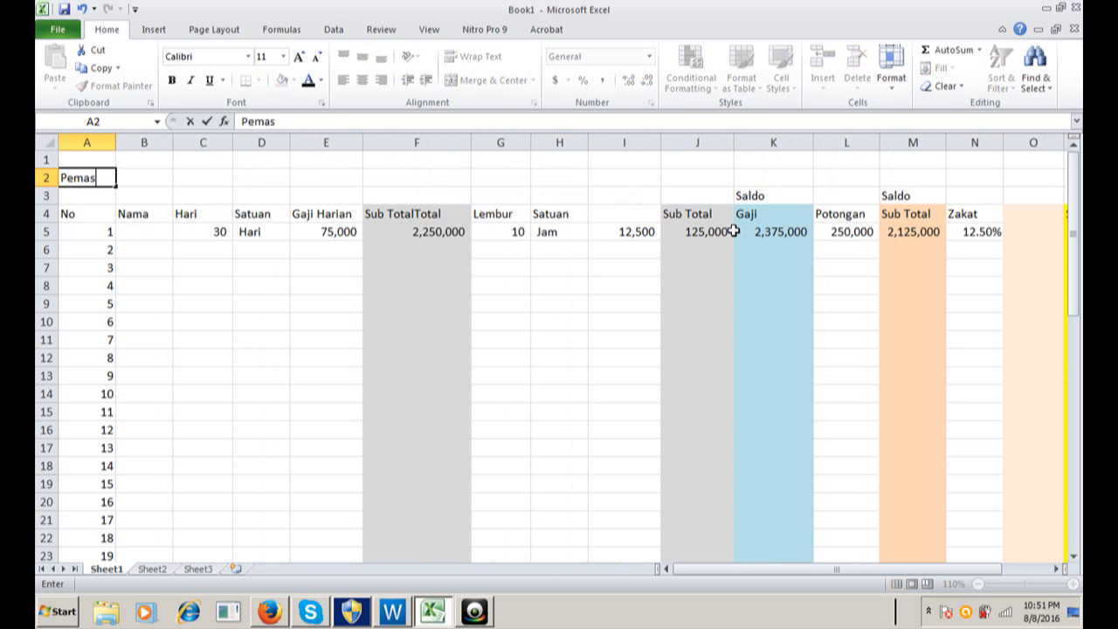
{"action": "type", "text": "ukan"}
{"action": "key", "text": "ctrl+Return"}
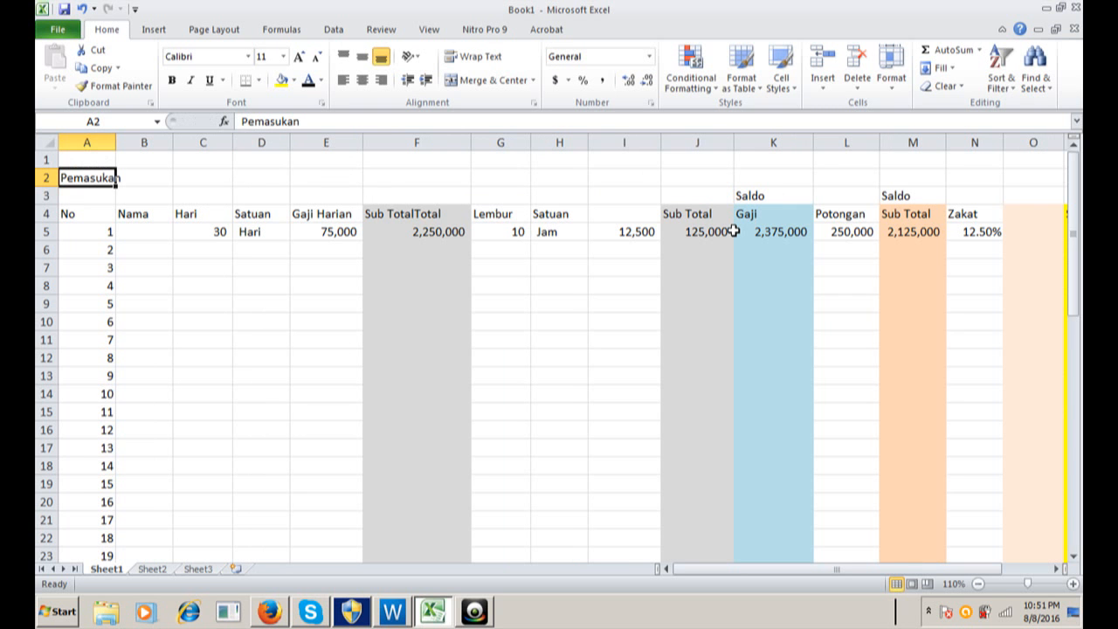
Enter the section heading Pengeluaran in cell L2, above the Potongan column
{"action": "key", "text": "Right"}
{"action": "key", "text": "Right"}
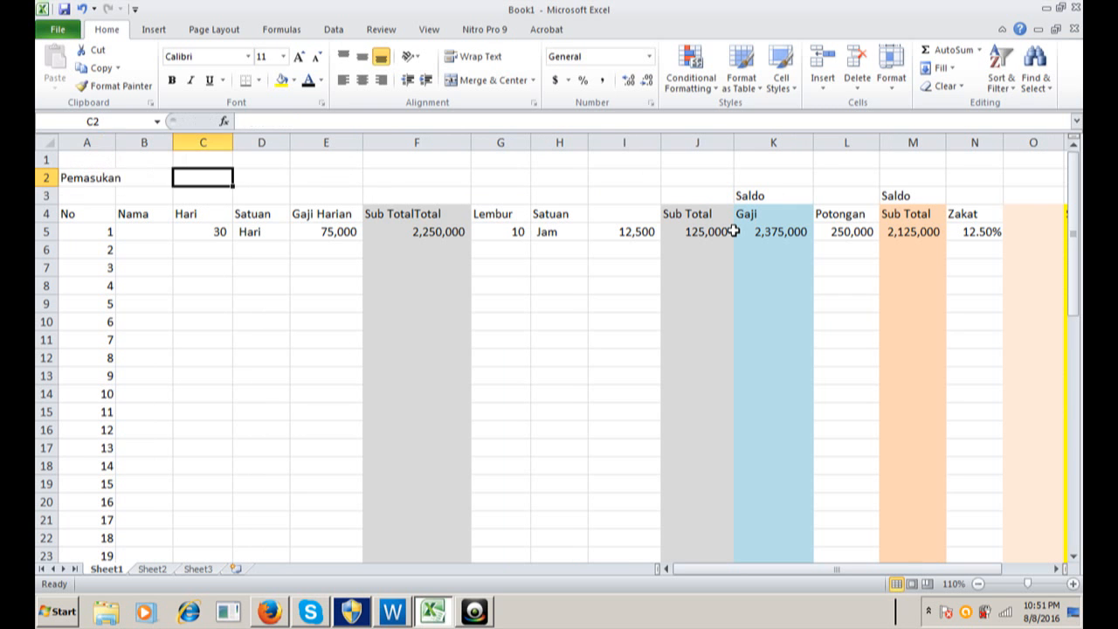
{"action": "key", "text": "Right"}
{"action": "key", "text": "Right"}
{"action": "key", "text": "Right"}
{"action": "key", "text": "Right"}
{"action": "key", "text": "Right"}
{"action": "key", "text": "Right"}
{"action": "key", "text": "Right"}
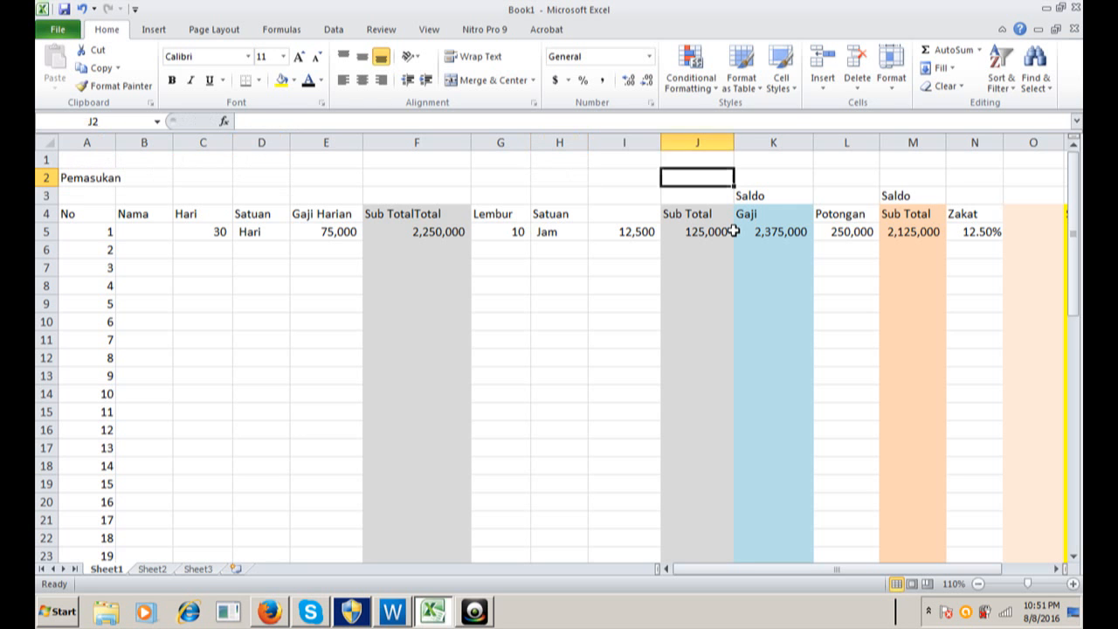
{"action": "key", "text": "Right"}
{"action": "key", "text": "Right"}
{"action": "key", "text": "Right"}
{"action": "key", "text": "Right"}
{"action": "key", "text": "Right"}
{"action": "key", "text": "Right"}
{"action": "key", "text": "Right"}
{"action": "key", "text": "Right"}
{"action": "key", "text": "Right"}
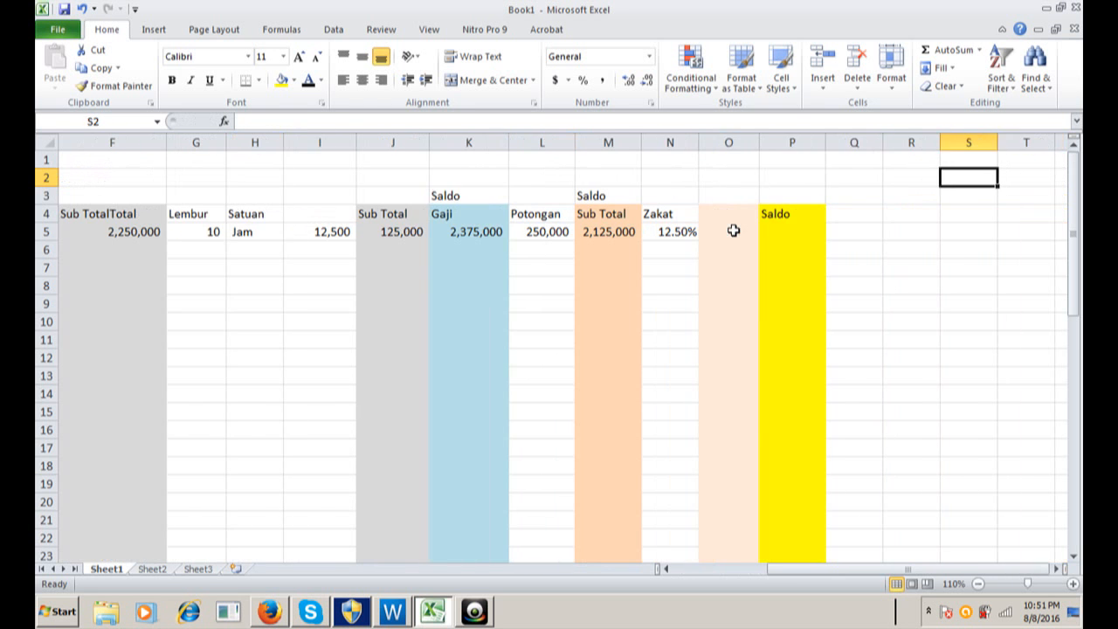
{"action": "key", "text": "Left"}
{"action": "key", "text": "Left"}
{"action": "key", "text": "Left"}
{"action": "key", "text": "Left"}
{"action": "key", "text": "Left"}
{"action": "key", "text": "Left"}
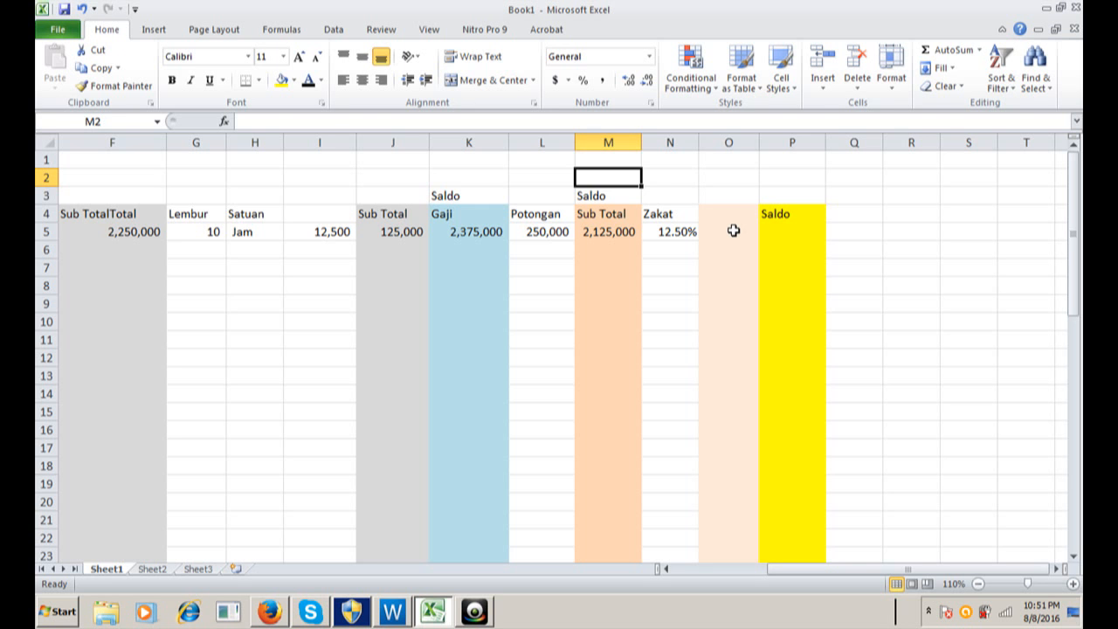
{"action": "key", "text": "Left"}
{"action": "key", "text": "Left"}
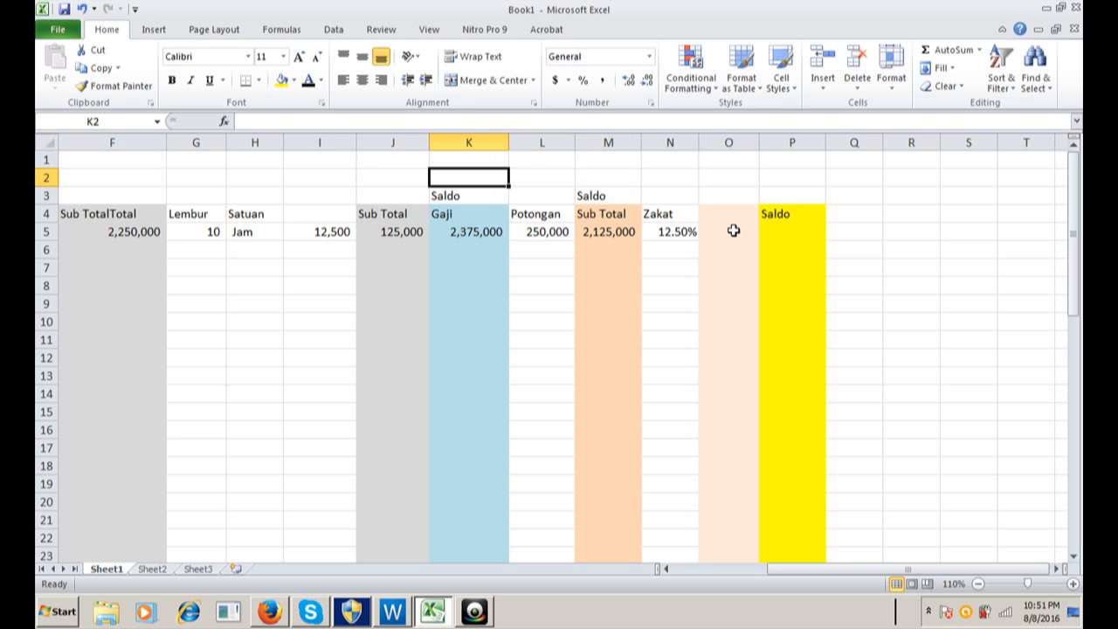
{"action": "key", "text": "Right"}
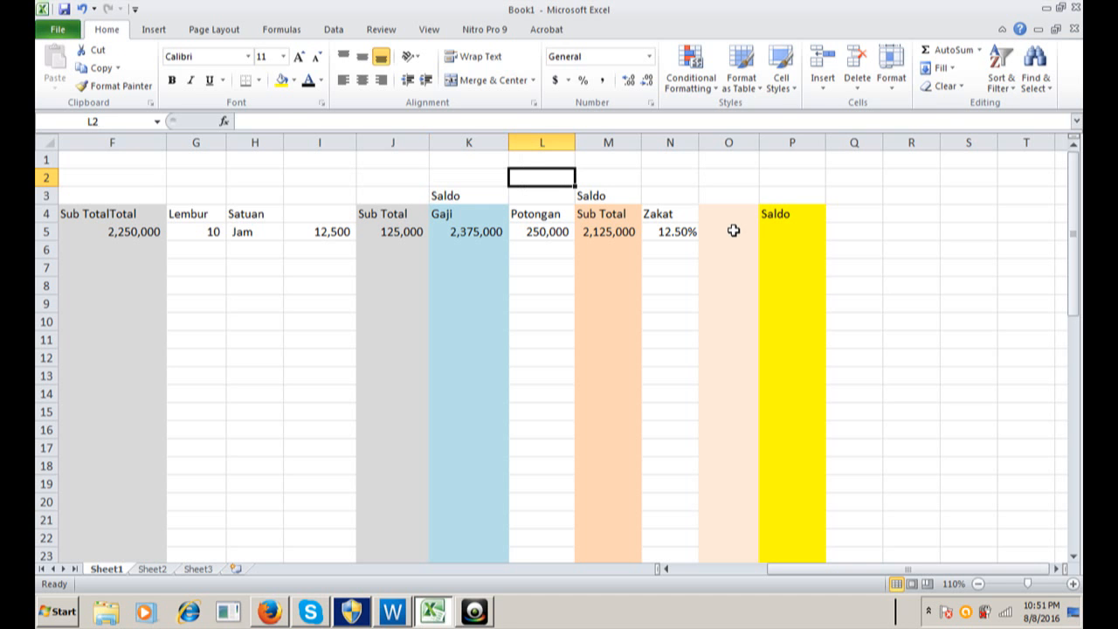
{"action": "type", "text": "Pen"}
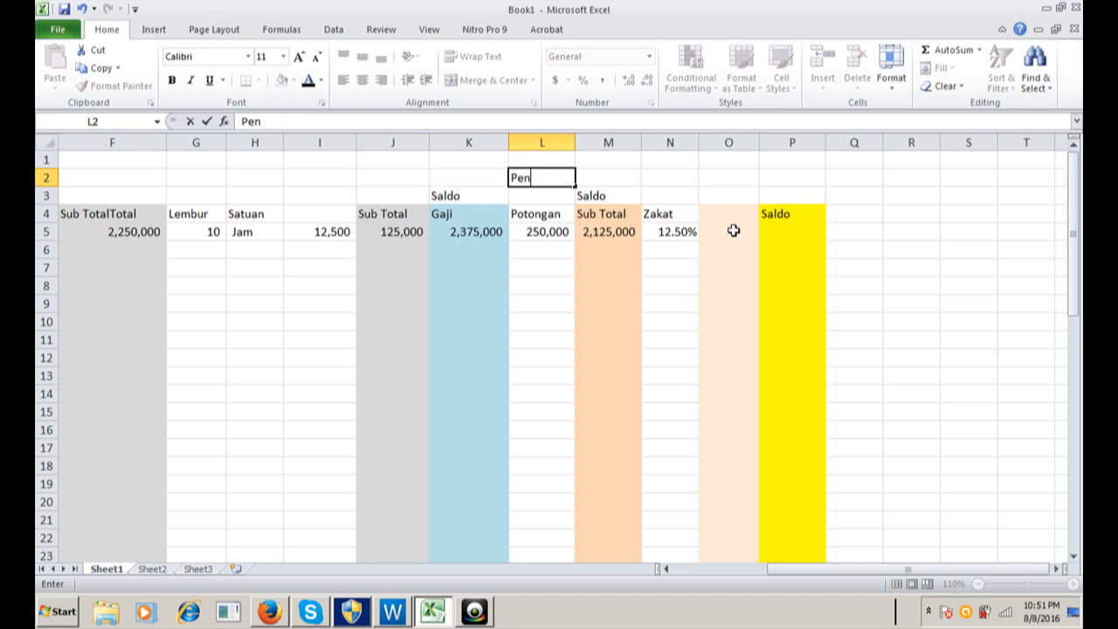
{"action": "type", "text": "geluaran"}
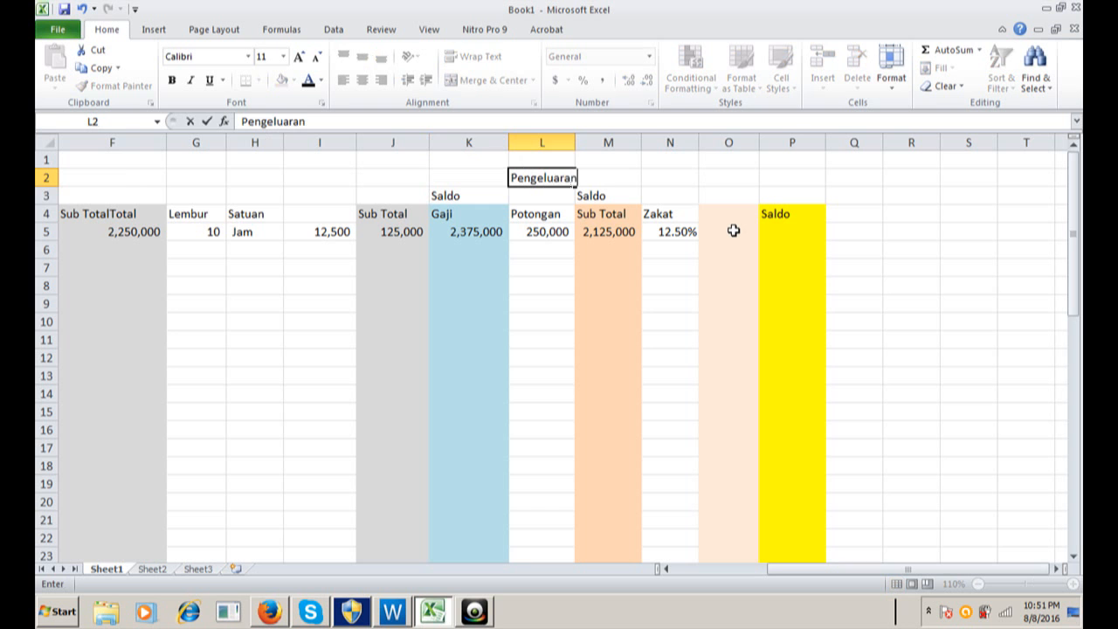
{"action": "key", "text": "Return"}
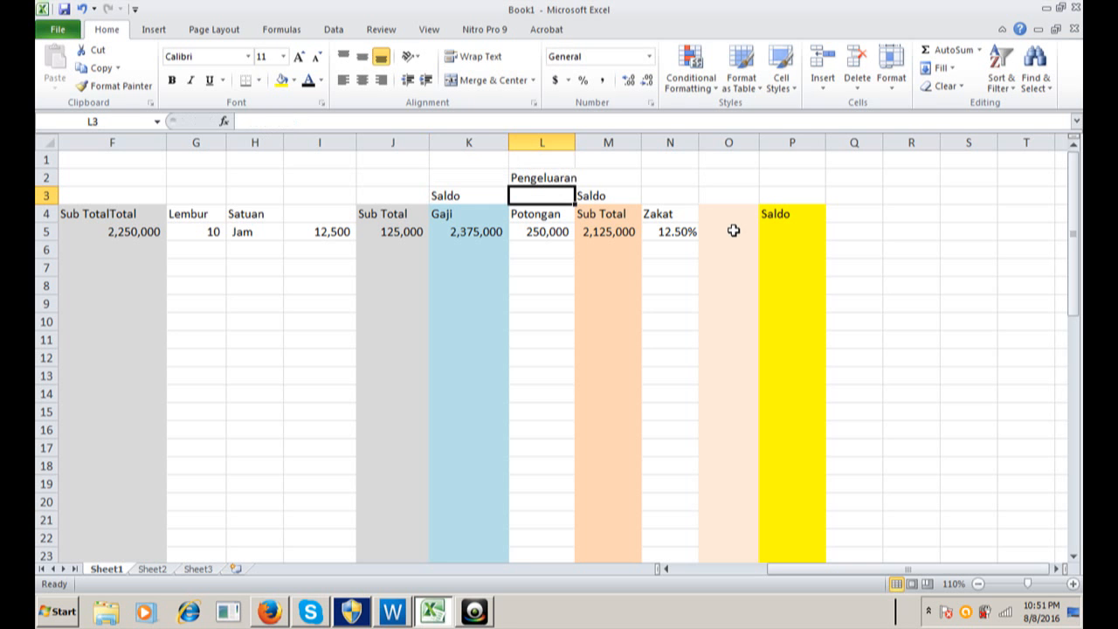
Replace the Potongan heading in cell L4 with Pinjaman
{"action": "key", "text": "Down"}
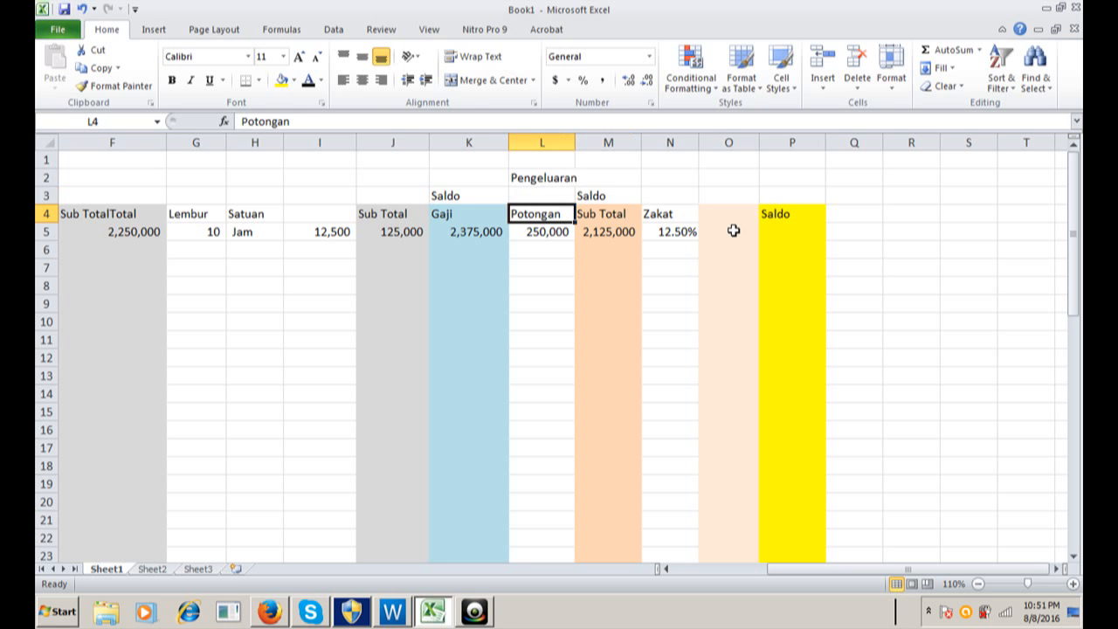
{"action": "type", "text": "Pinjaman"}
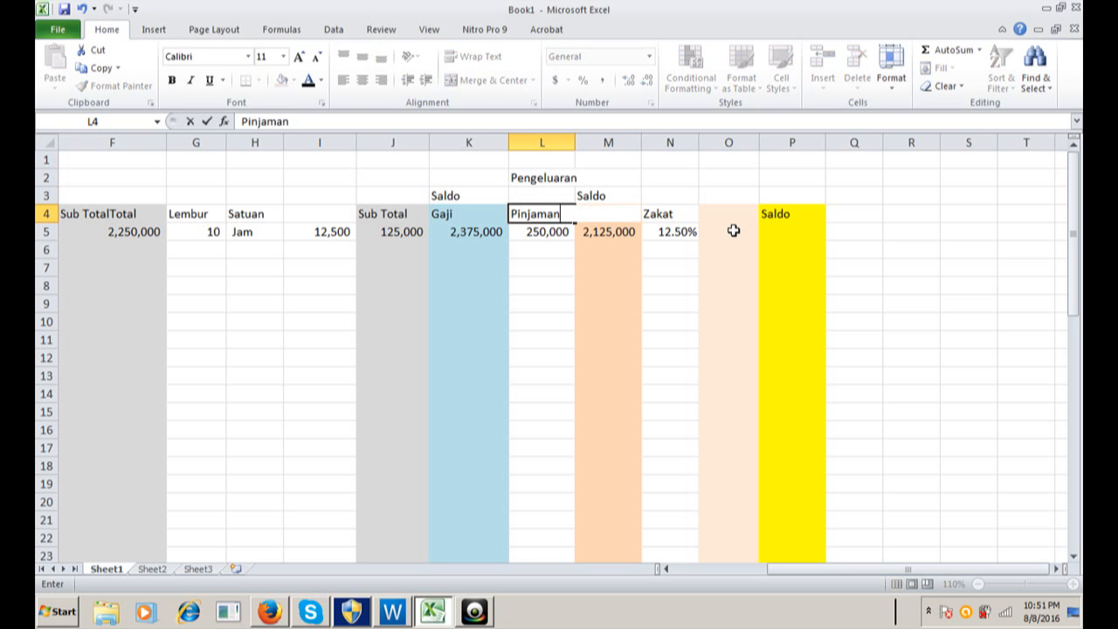
{"action": "key", "text": "Return"}
Confirm the Pinjaman heading in L4 and select the empty Zakat amount cell O5
{"action": "key", "text": "Up"}
{"action": "key", "text": "Right"}
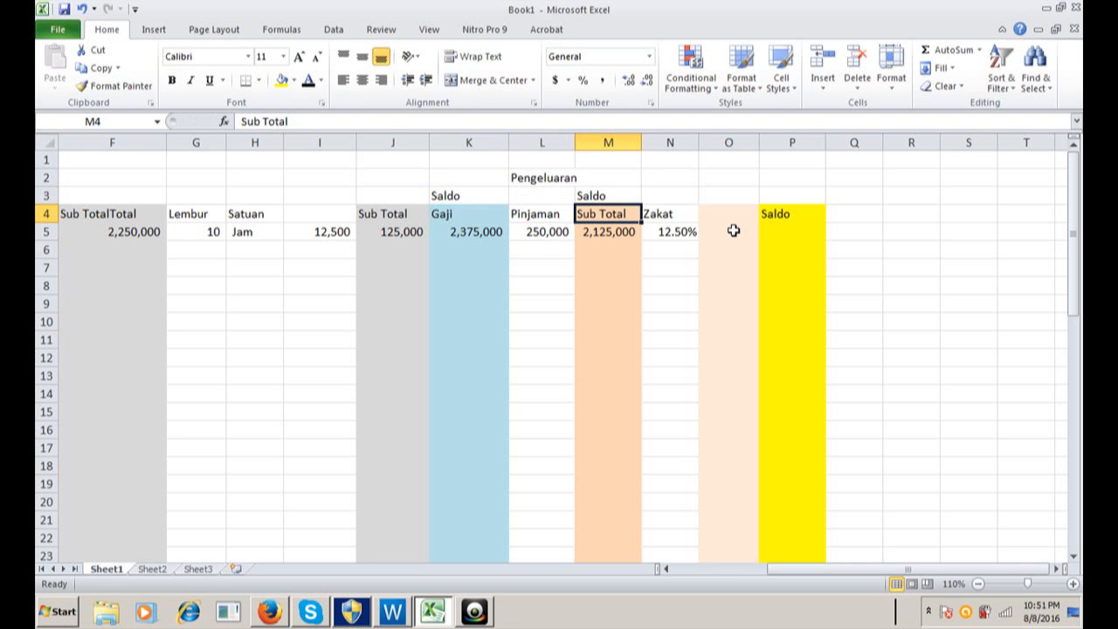
{"action": "key", "text": "Right"}
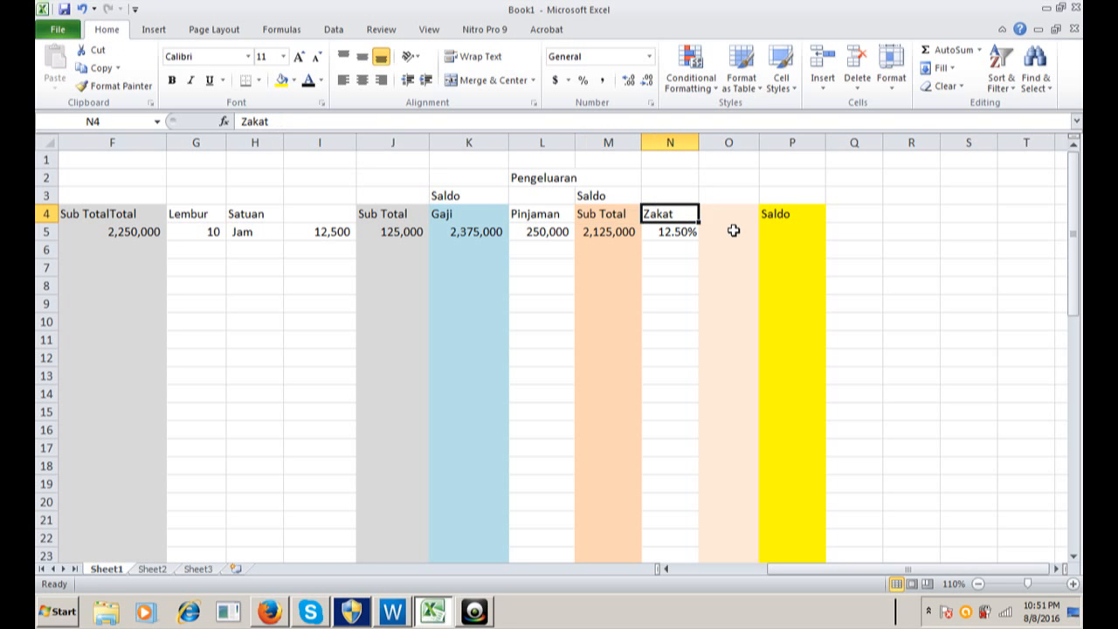
{"action": "key", "text": "Right"}
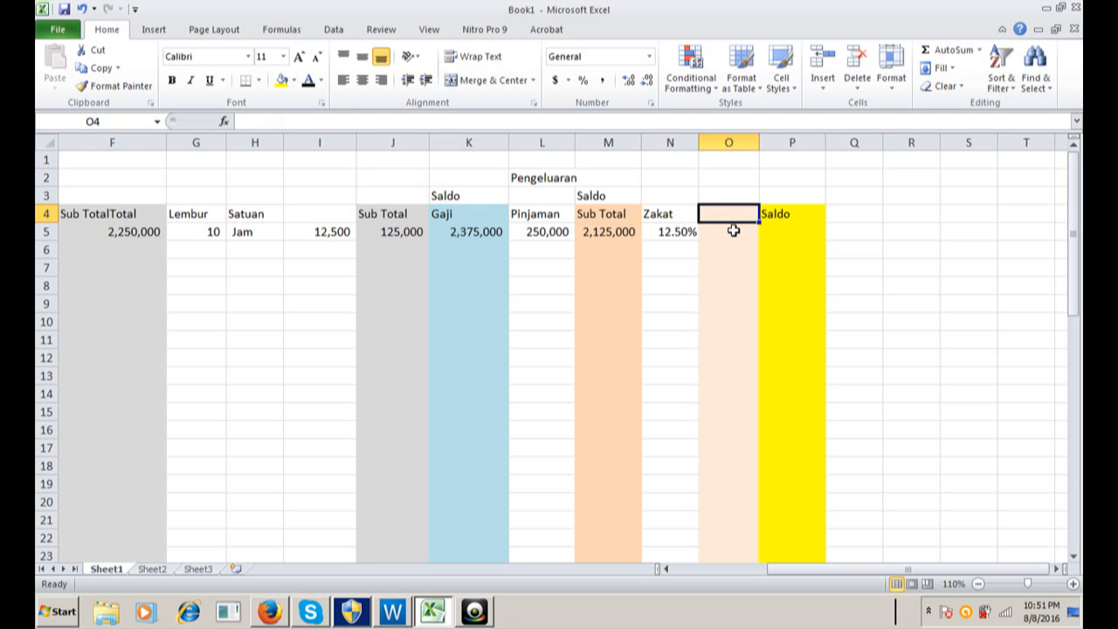
{"action": "key", "text": "Down"}
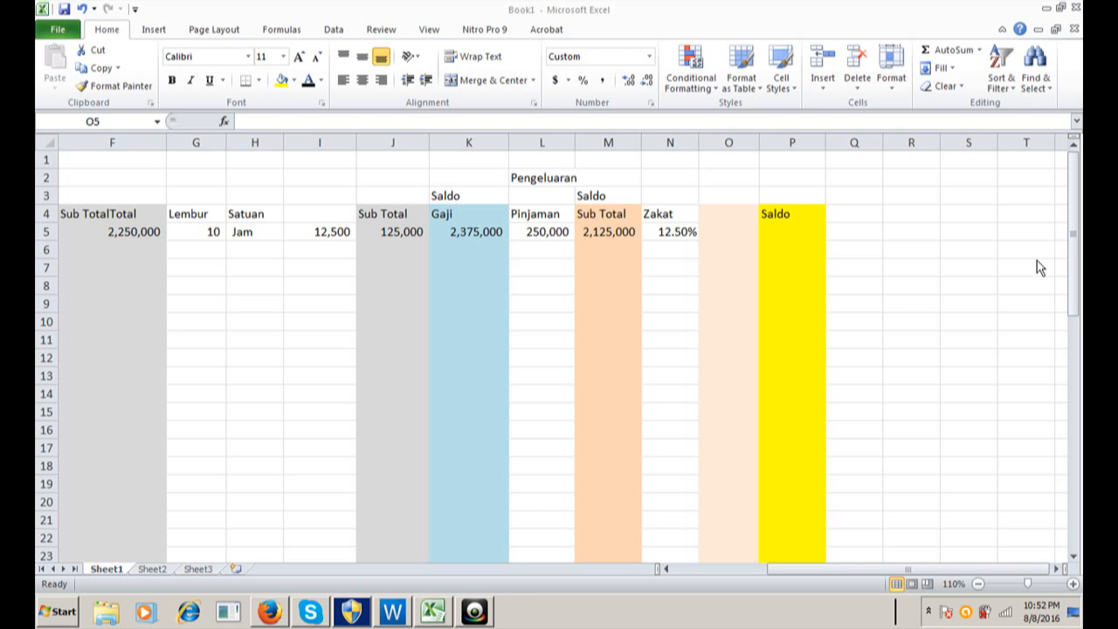
{"action": "left_click", "coordinate": [739, 232]}
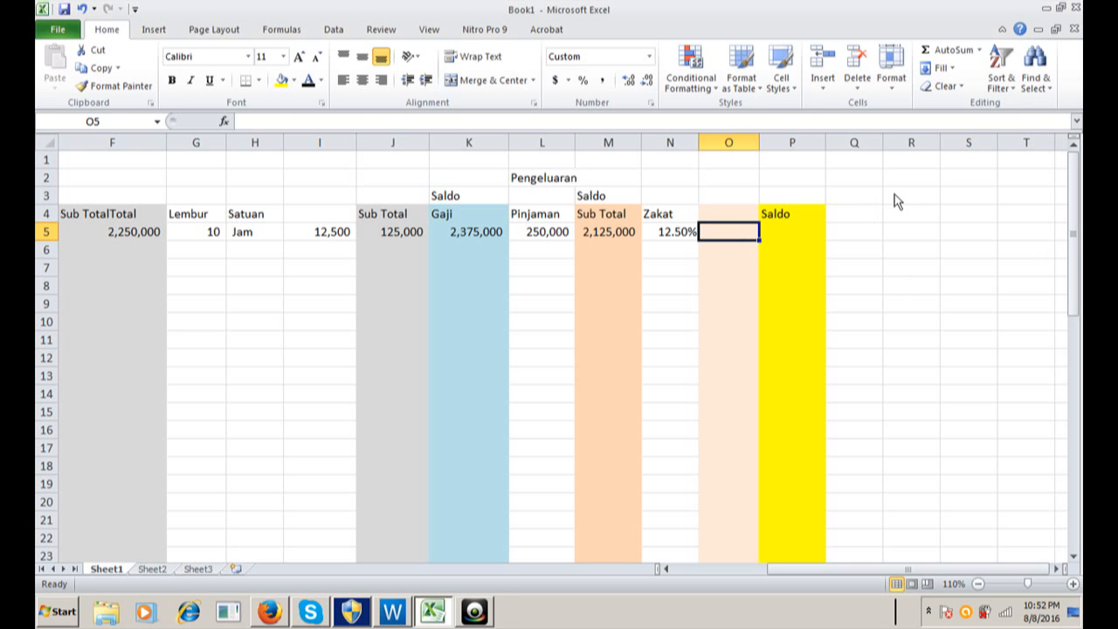
{"action": "type", "text": "="}
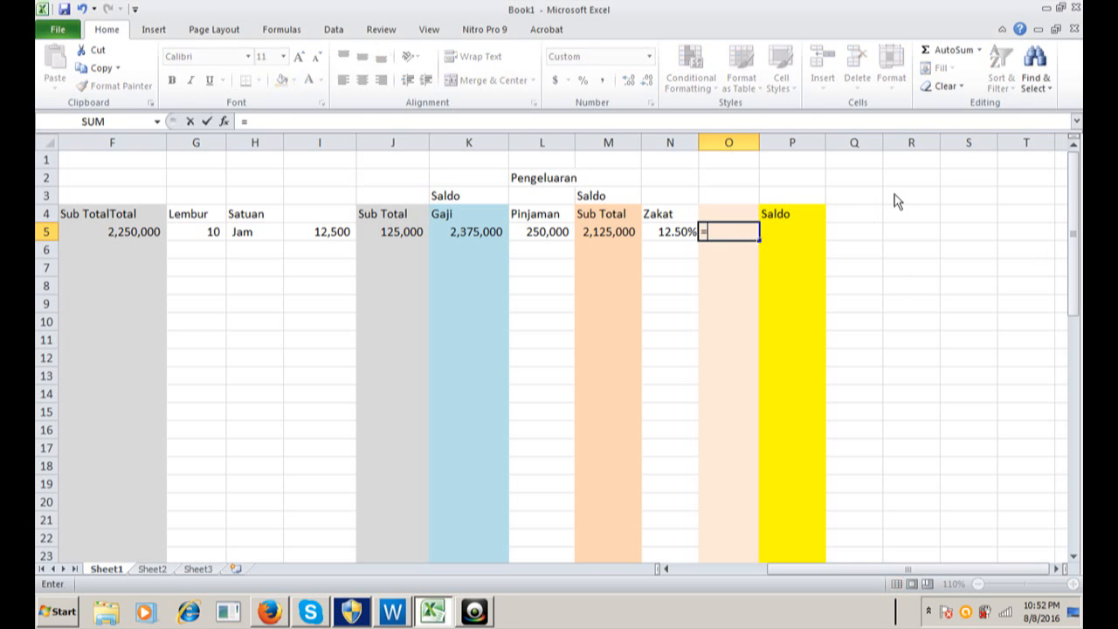
{"action": "key", "text": "Left"}
{"action": "key", "text": "Left"}
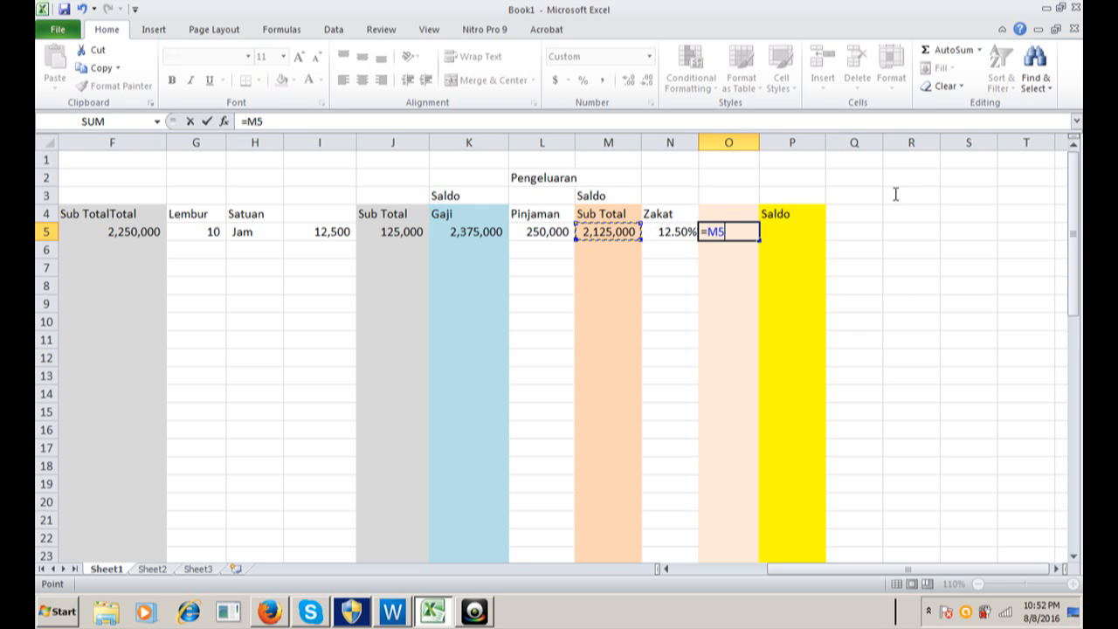
{"action": "type", "text": "8("}
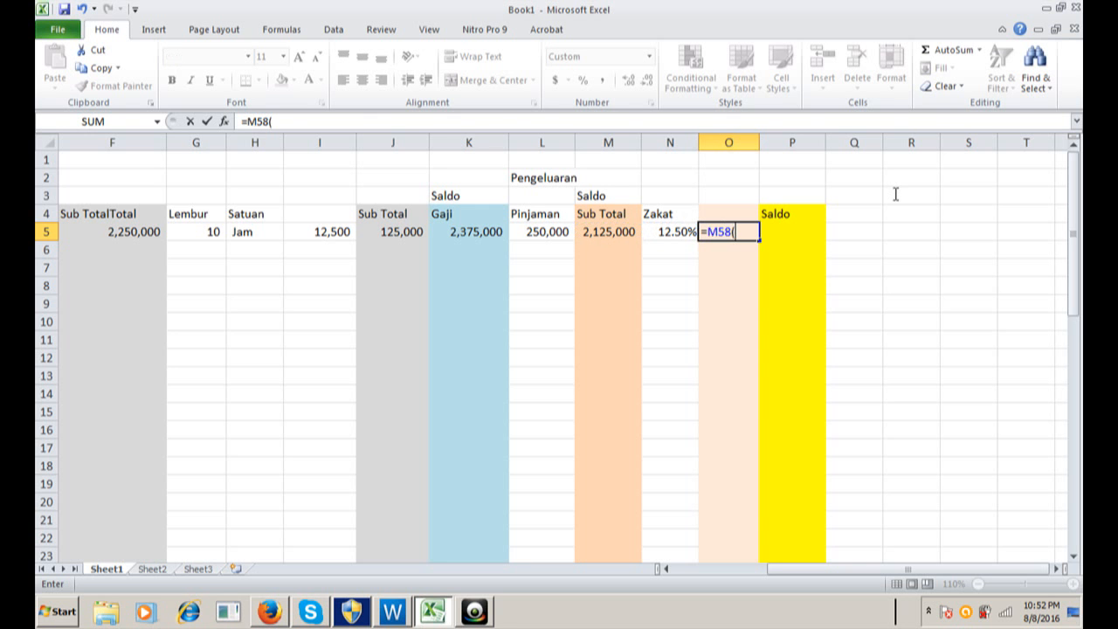
{"action": "key", "text": "Escape"}
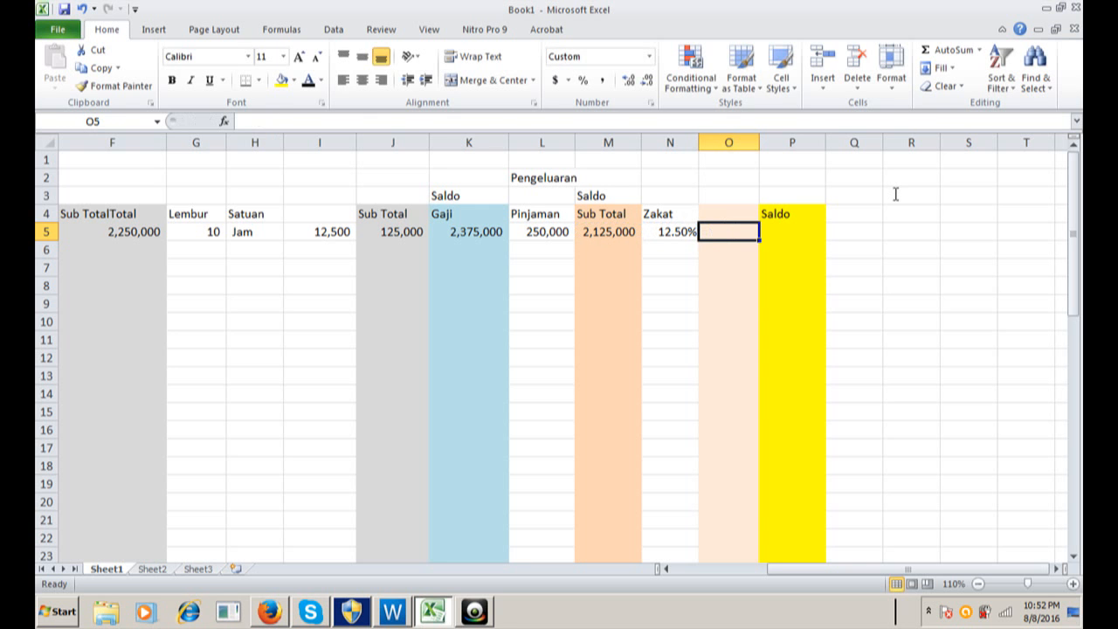
Calculate the Zakat amount in O5 with the formula =M5*N5
{"action": "type", "text": "="}
{"action": "key", "text": "Left"}
{"action": "key", "text": "Left"}
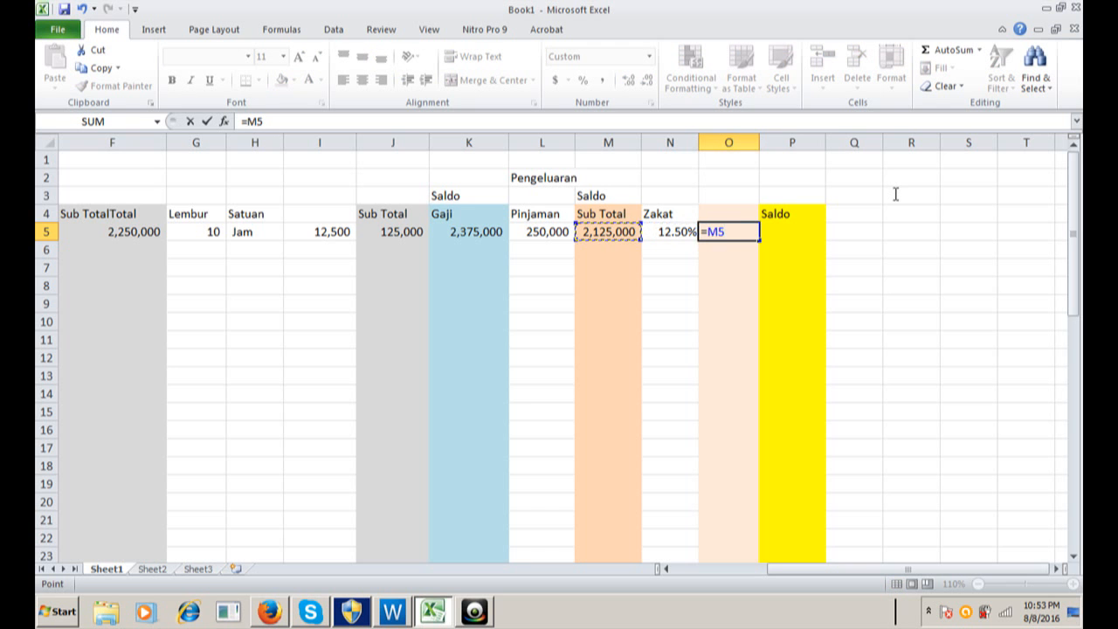
{"action": "type", "text": "*"}
{"action": "key", "text": "Left"}
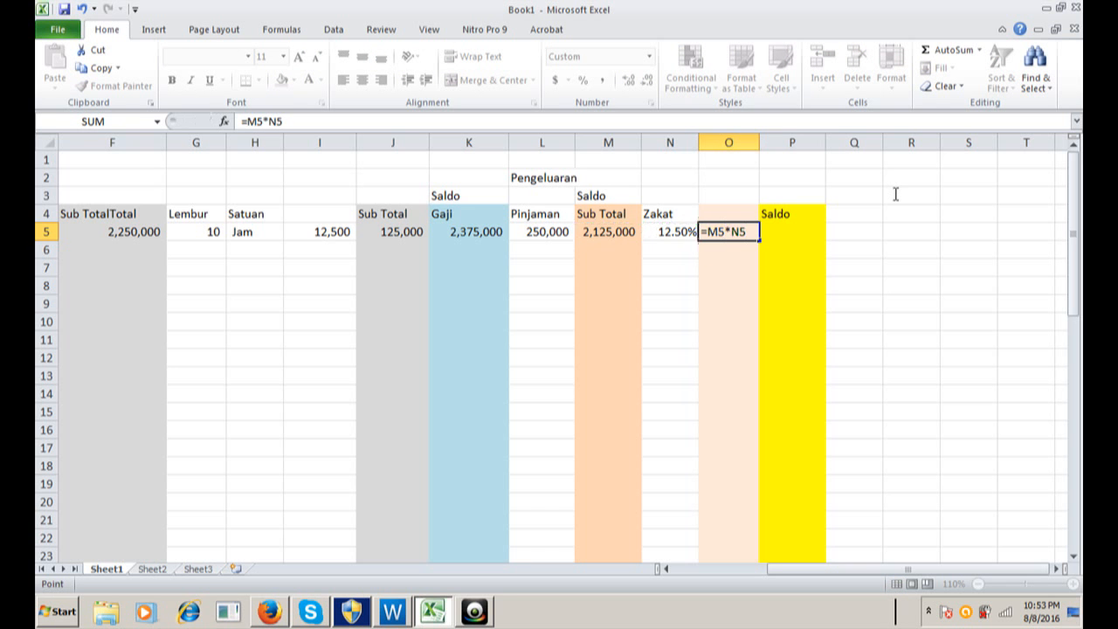
{"action": "key", "text": "Return"}
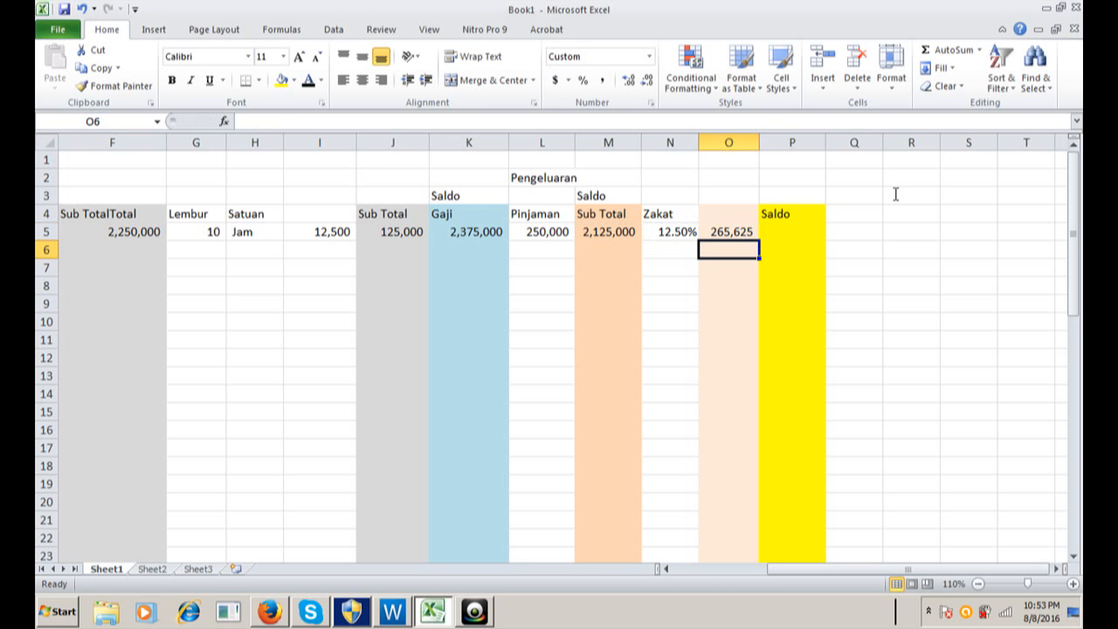
Set the Zakat percentage in N5 to 7.5%
{"action": "key", "text": "Up"}
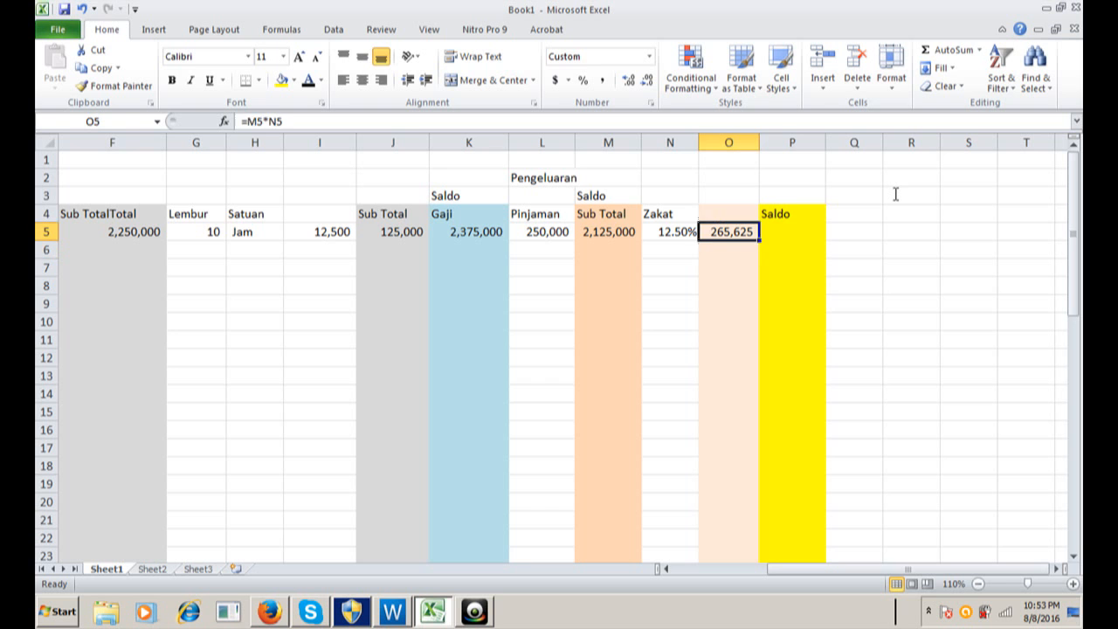
{"action": "key", "text": "Left"}
{"action": "key", "text": "Left"}
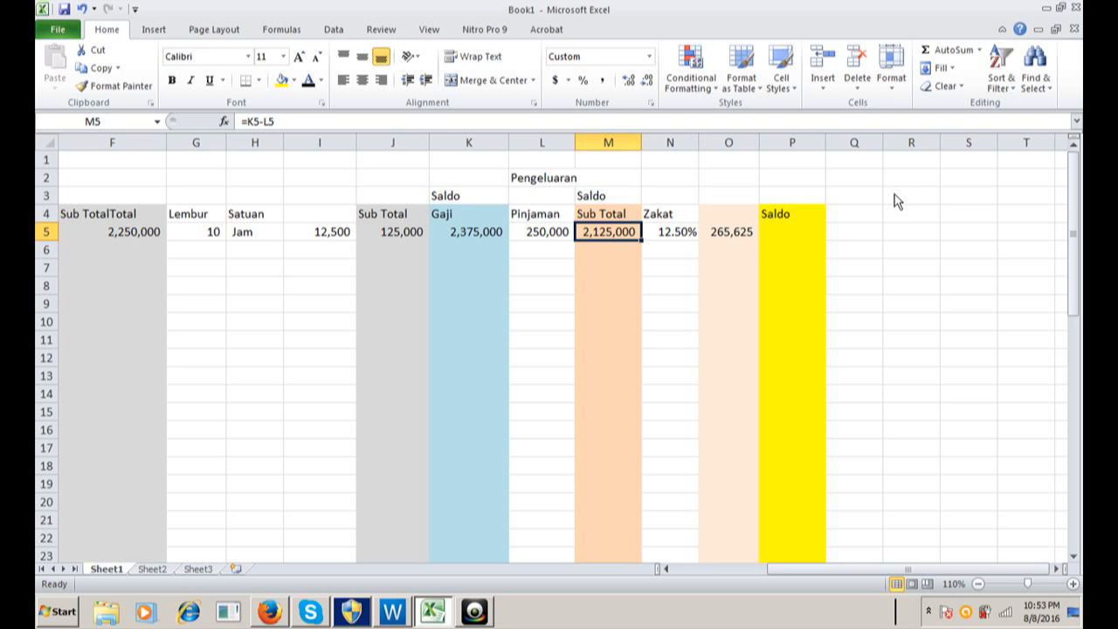
{"action": "key", "text": "Right"}
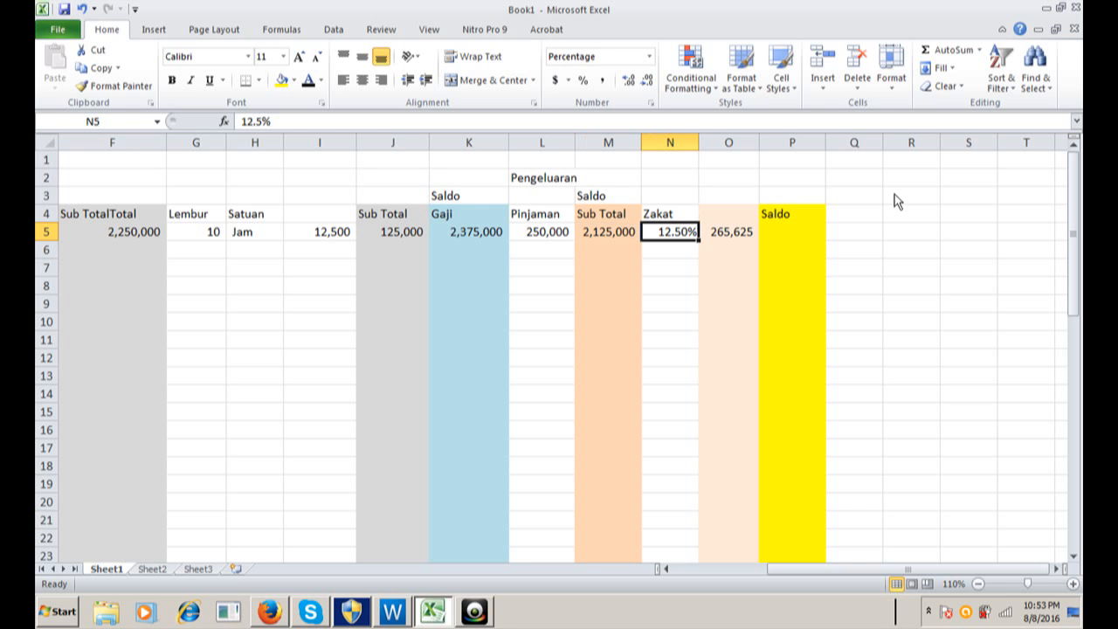
{"action": "key", "text": "F2"}
{"action": "key", "text": "Left"}
{"action": "key", "text": "Left"}
{"action": "key", "text": "Left"}
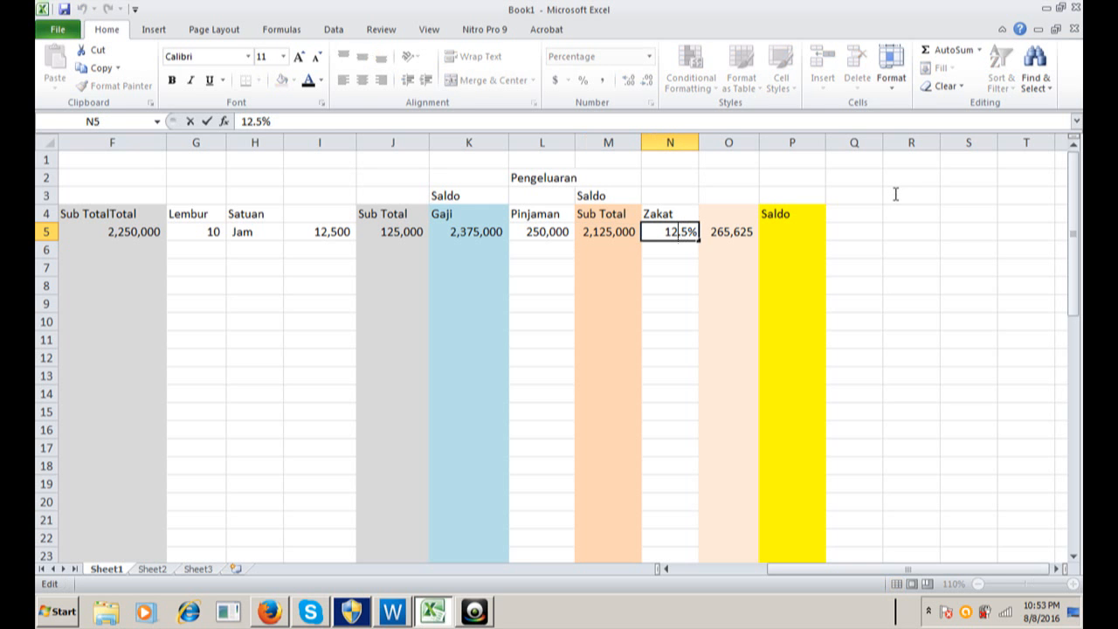
{"action": "key", "text": "BackSpace"}
{"action": "key", "text": "BackSpace"}
{"action": "type", "text": "7"}
{"action": "key", "text": "Return"}
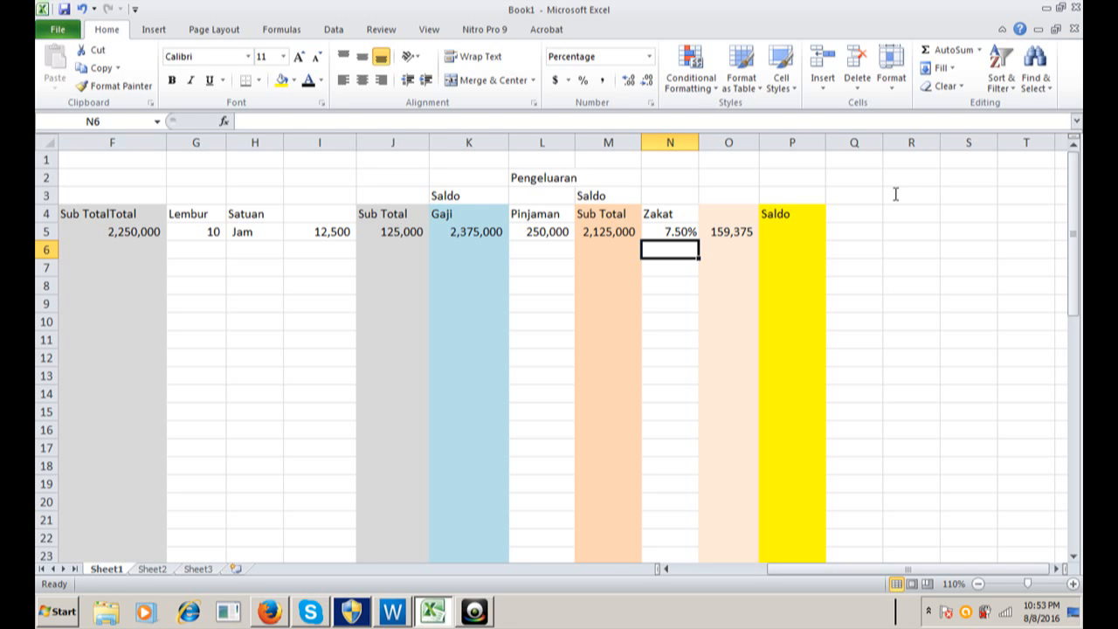
Delete the entire Saldo Sub Total column M as a trial and undo the deletion
{"action": "key", "text": "Up"}
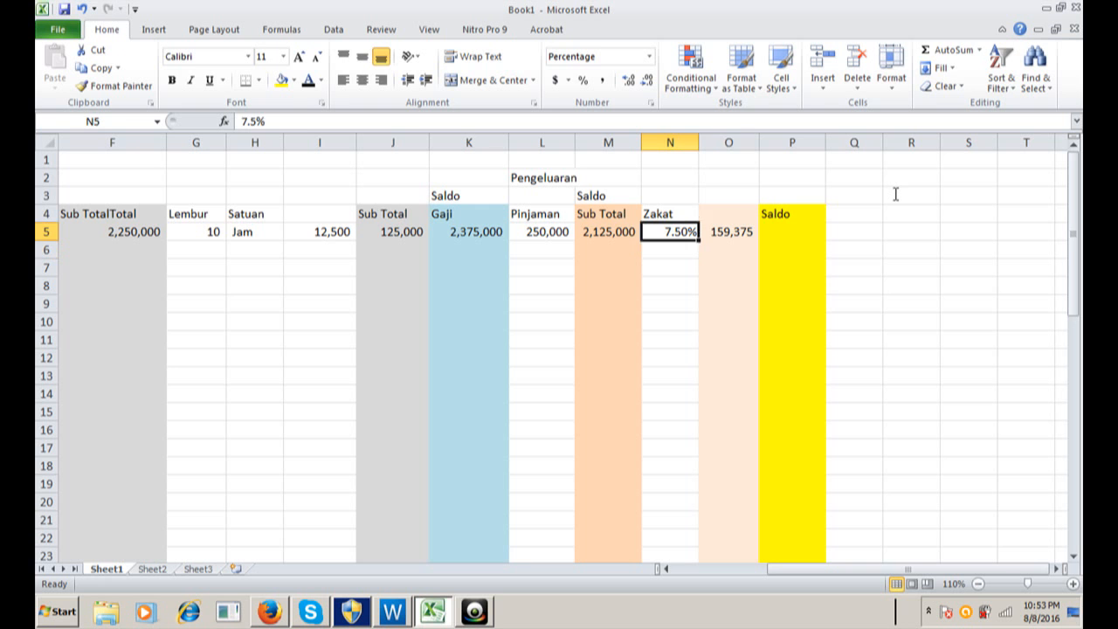
{"action": "key", "text": "Right"}
{"action": "key", "text": "Right"}
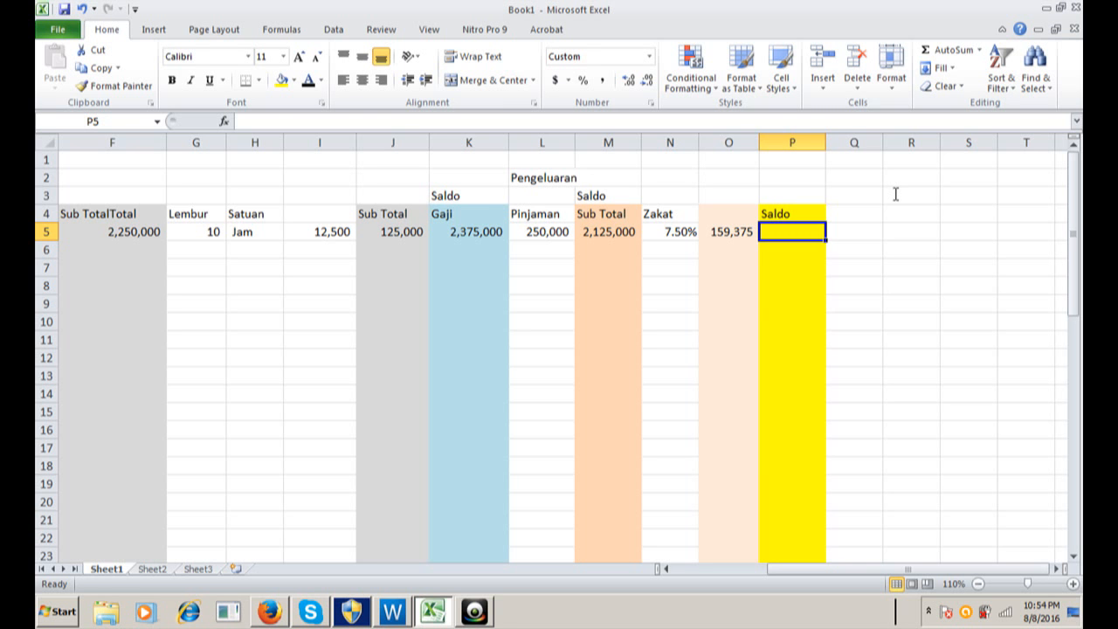
{"action": "left_click", "coordinate": [611, 233]}
{"action": "right_click", "coordinate": [615, 236]}
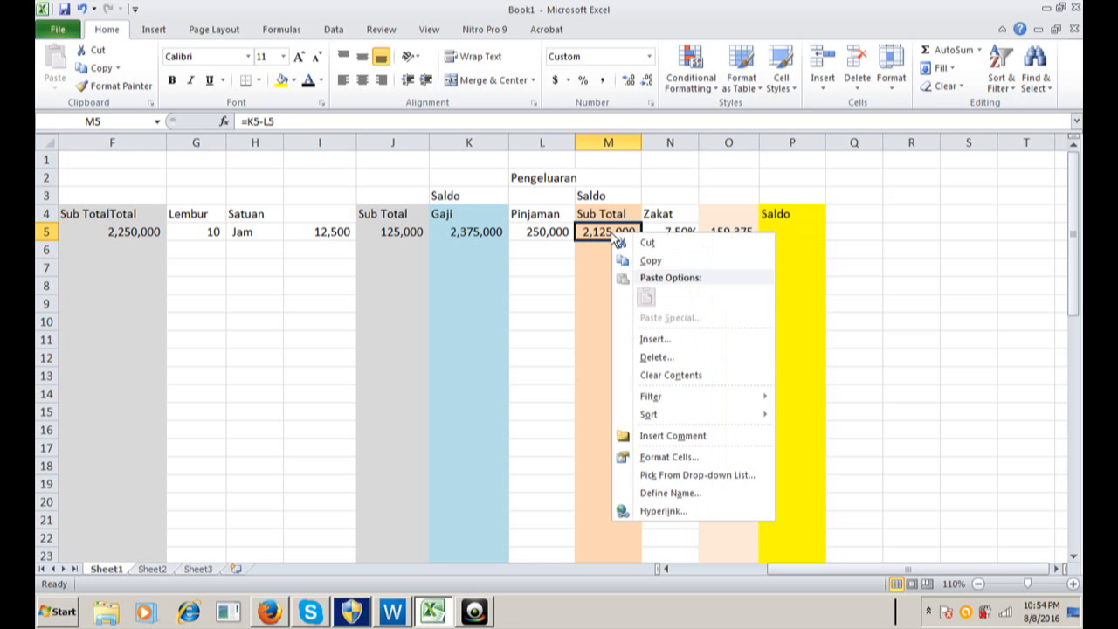
{"action": "left_click", "coordinate": [666, 359]}
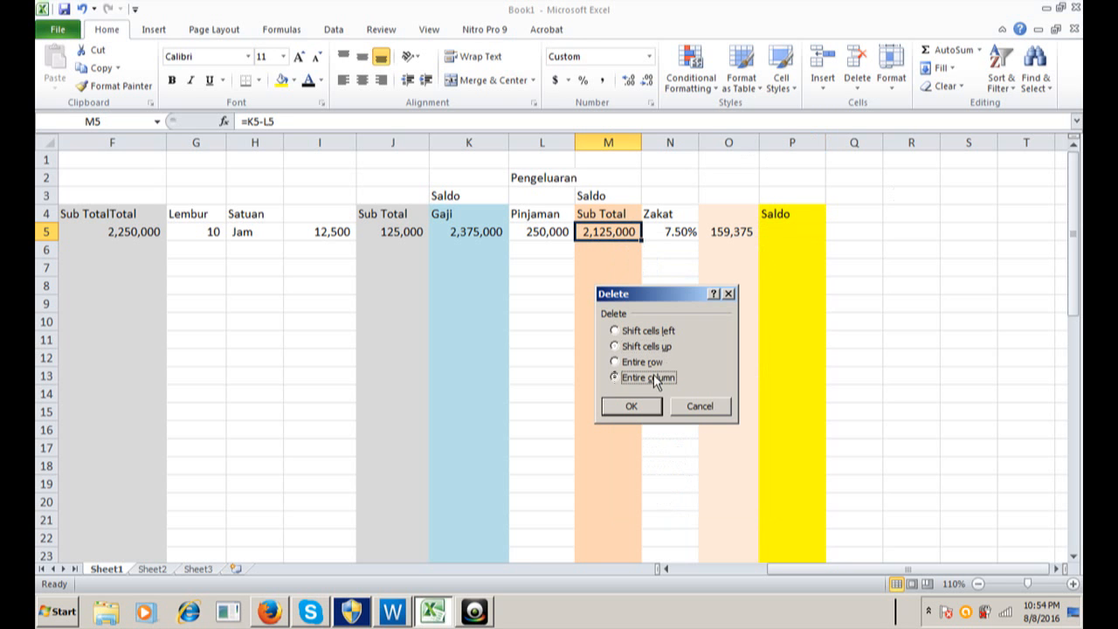
{"action": "left_click", "coordinate": [654, 405]}
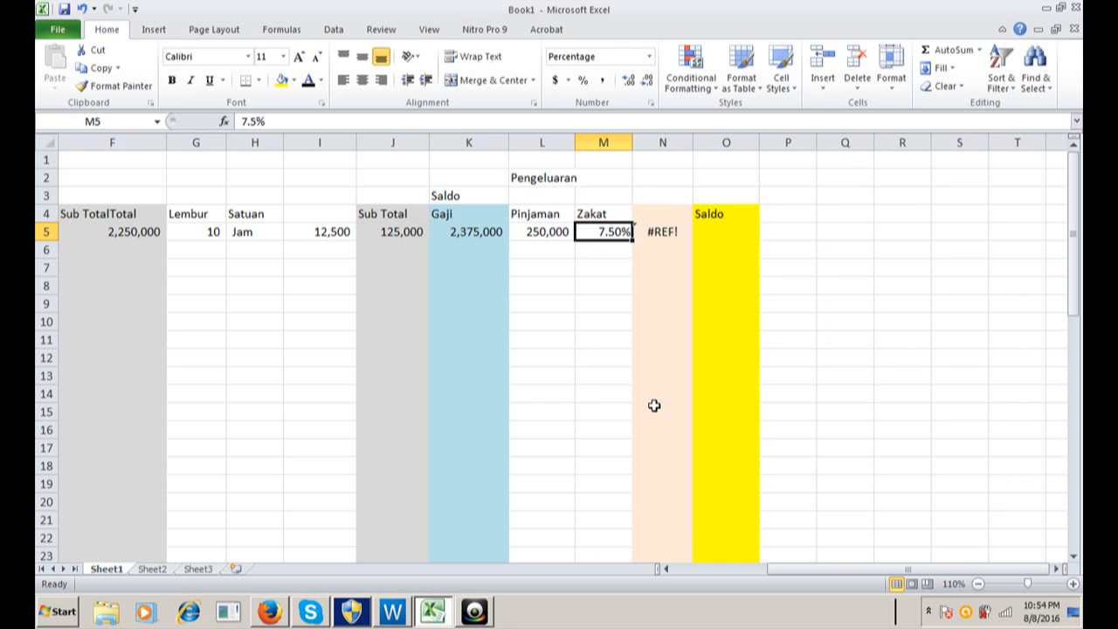
{"action": "key", "text": "ctrl+z"}
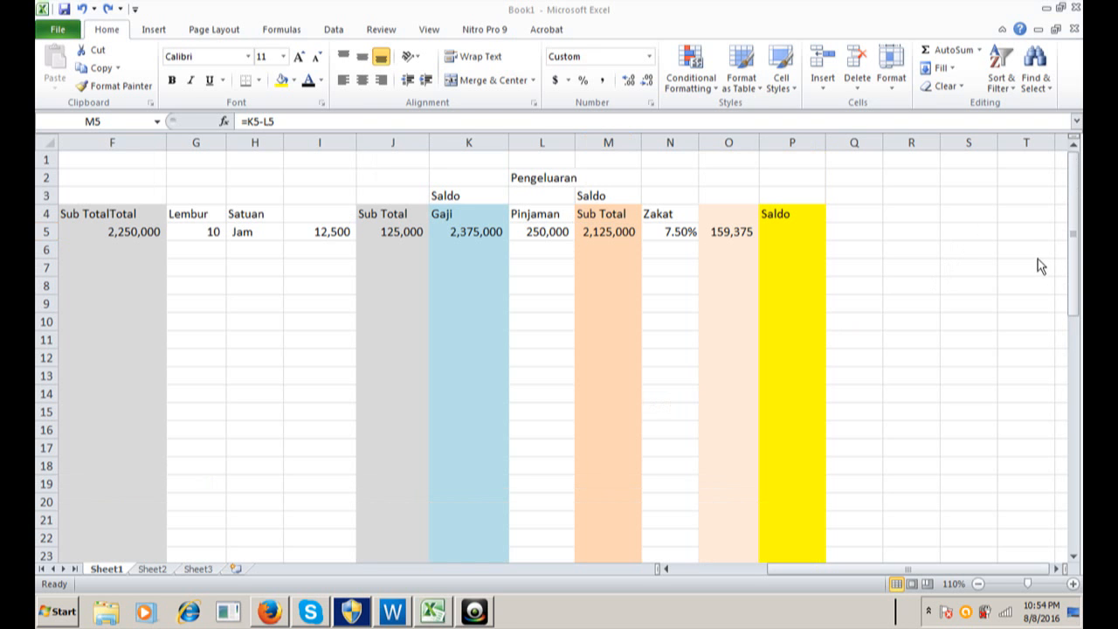
Calculate the final Saldo in P5 with the formula =M5-O5, subtracting the Zakat amount from the Saldo Sub Total
{"action": "left_click", "coordinate": [812, 238]}
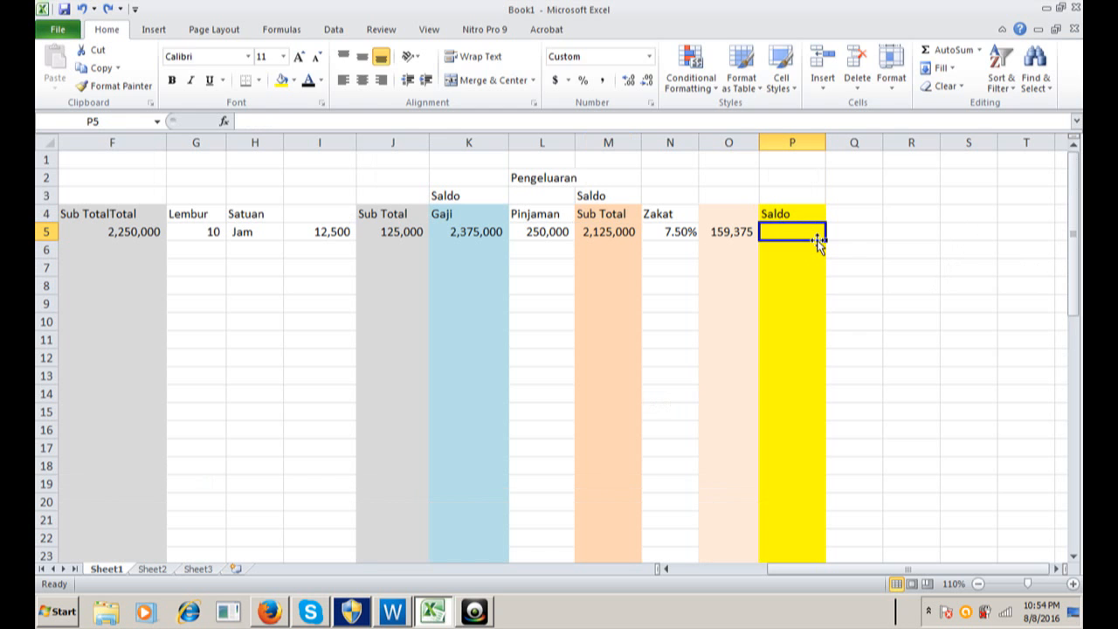
{"action": "type", "text": "="}
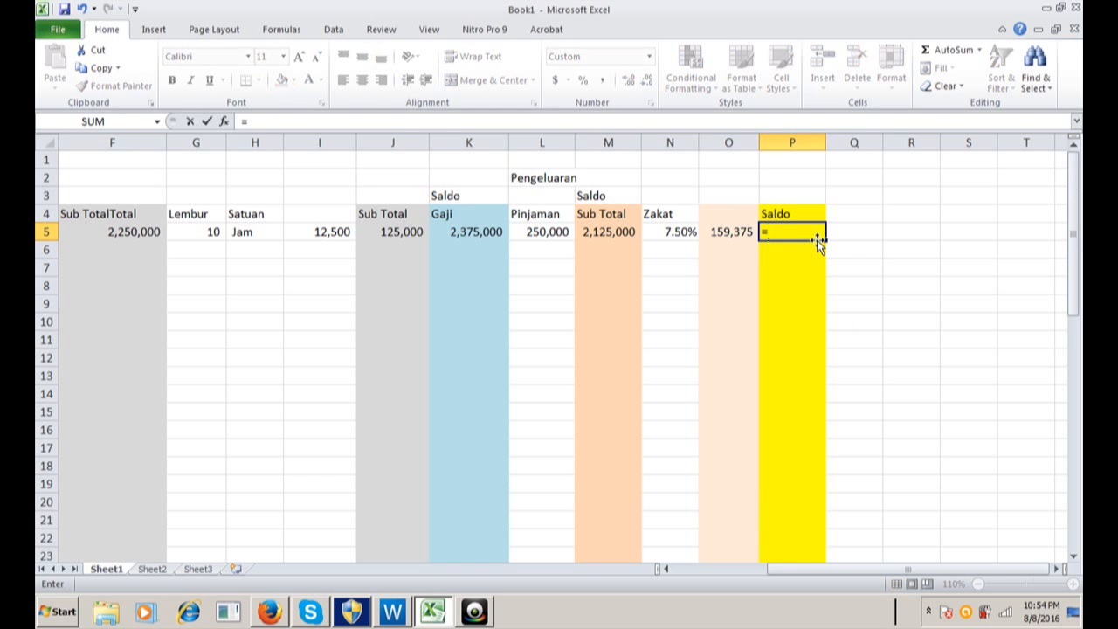
{"action": "key", "text": "Left"}
{"action": "key", "text": "Left"}
{"action": "key", "text": "Left"}
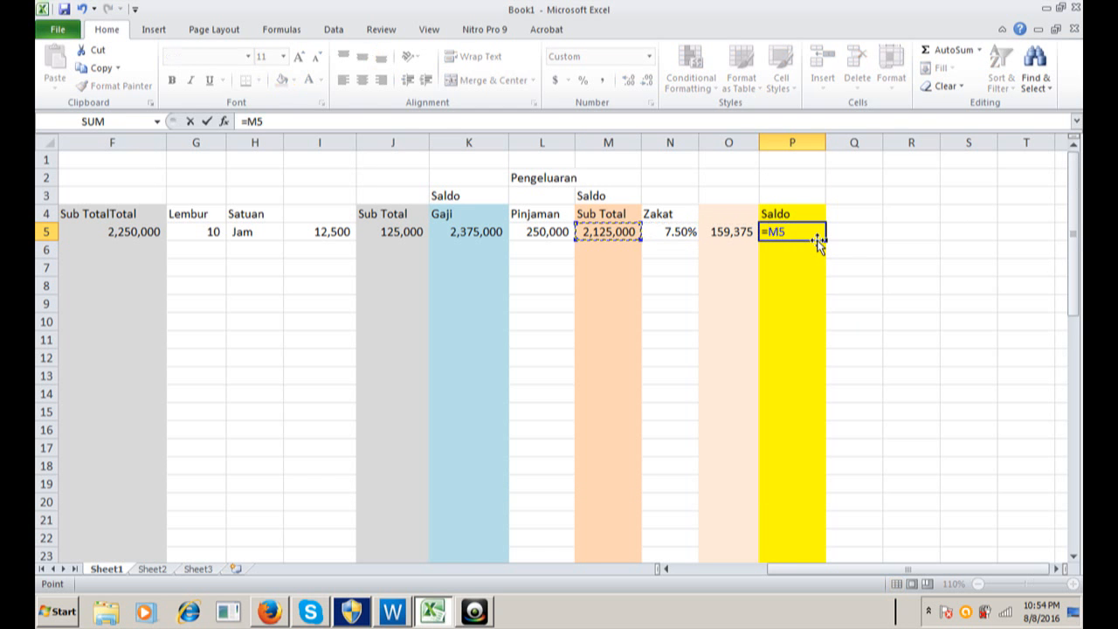
{"action": "type", "text": "-"}
{"action": "key", "text": "Left"}
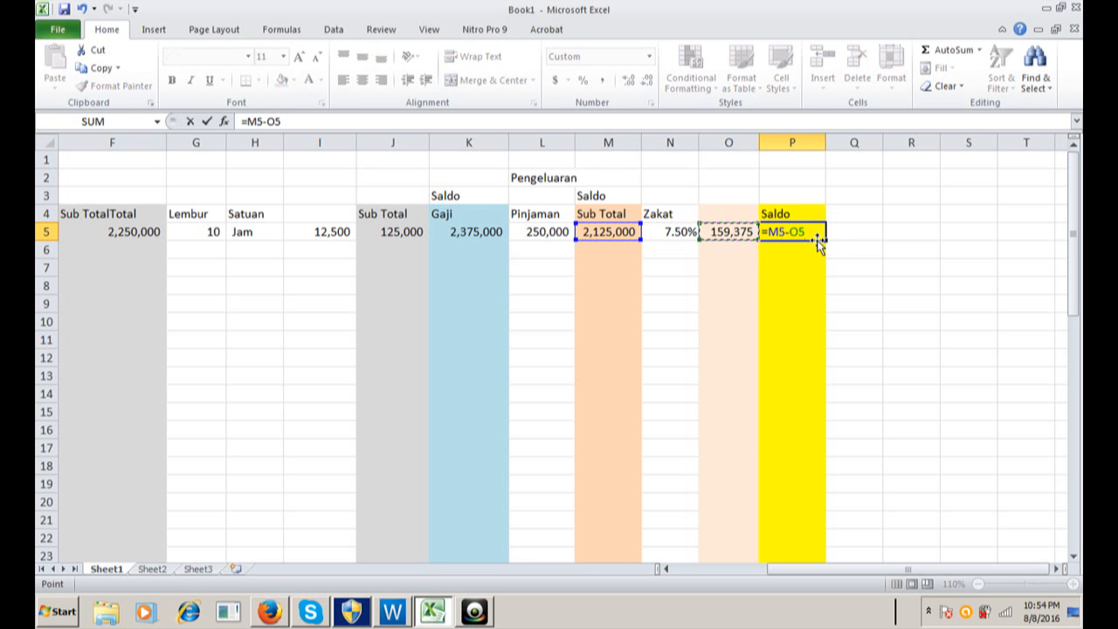
{"action": "key", "text": "Return"}
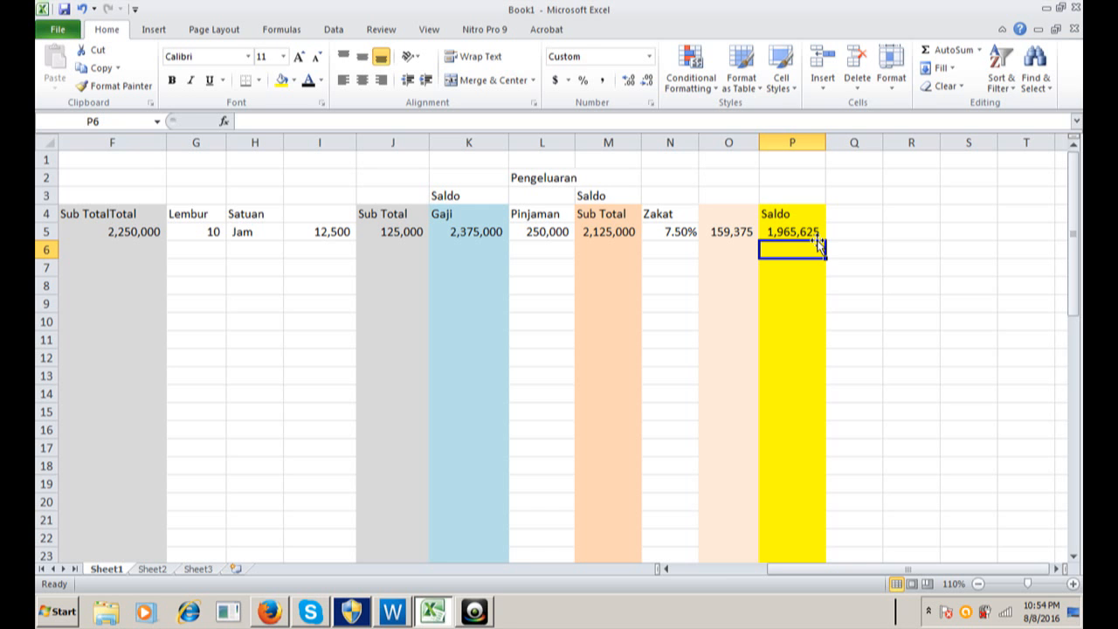
{"action": "key", "text": "Right"}
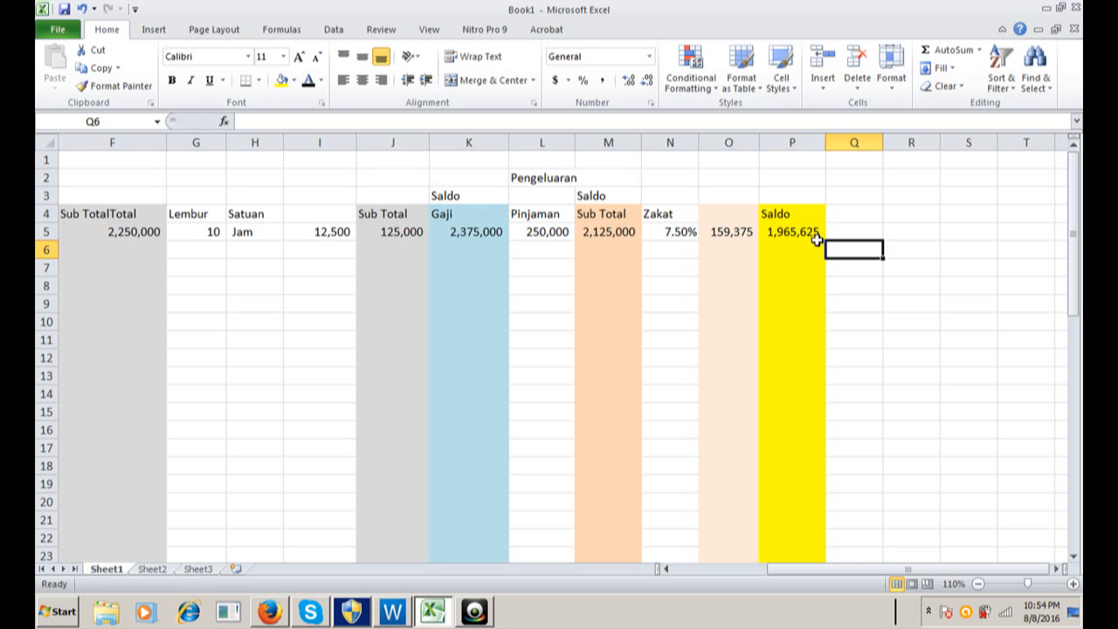
{"action": "key", "text": "Right"}
{"action": "key", "text": "Right"}
{"action": "key", "text": "Right"}
{"action": "key", "text": "Right"}
{"action": "key", "text": "Right"}
{"action": "key", "text": "Right"}
{"action": "key", "text": "Right"}
{"action": "key", "text": "Right"}
{"action": "key", "text": "Right"}
{"action": "key", "text": "Left"}
{"action": "key", "text": "Left"}
{"action": "key", "text": "Left"}
{"action": "key", "text": "Left"}
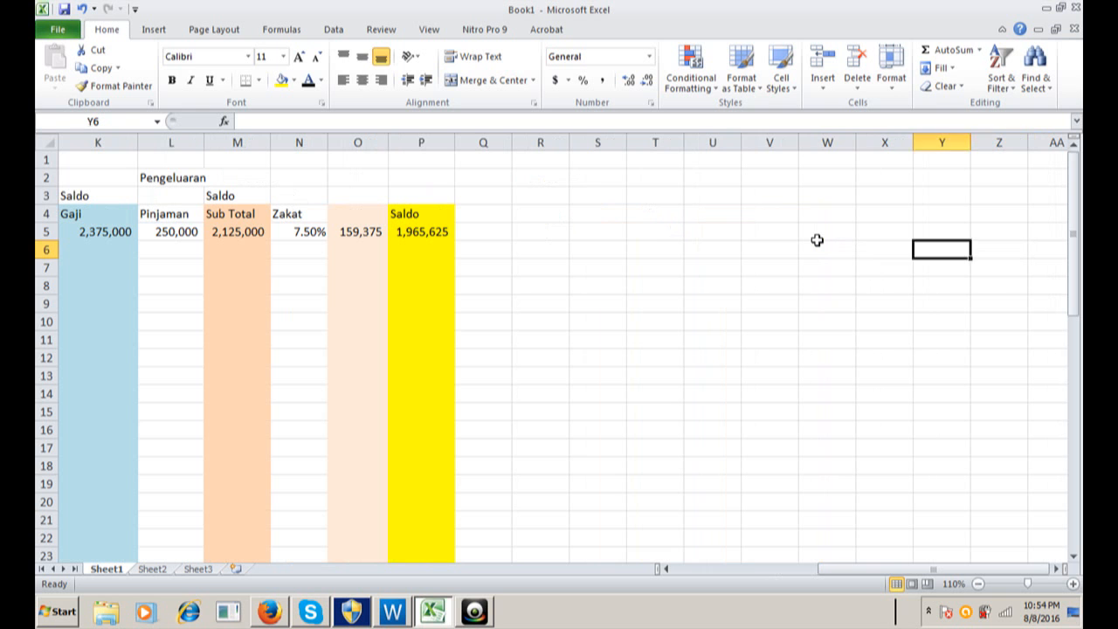
{"action": "key", "text": "Left"}
{"action": "key", "text": "Left"}
{"action": "key", "text": "Left"}
{"action": "key", "text": "Left"}
{"action": "key", "text": "Left"}
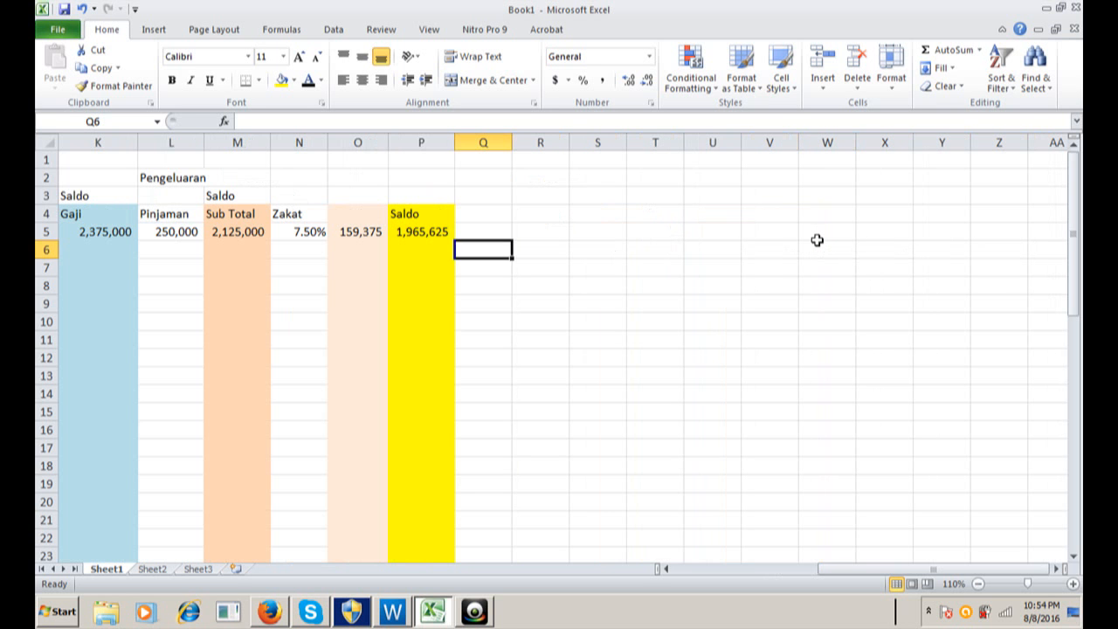
{"action": "key", "text": "Up"}
{"action": "key", "text": "Up"}
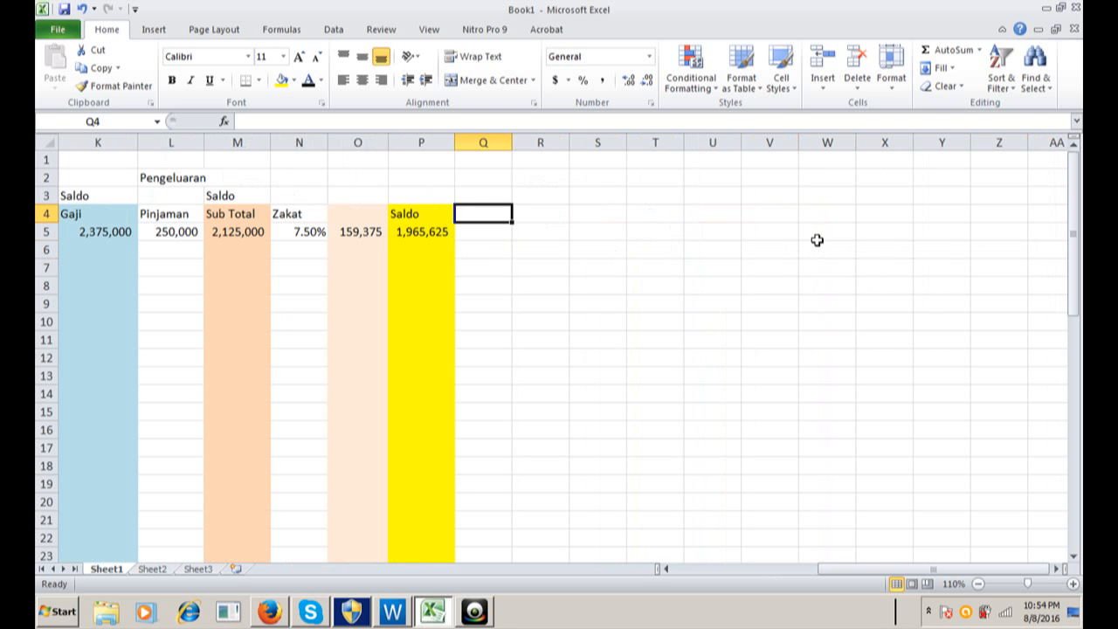
{"action": "key", "text": "Down"}
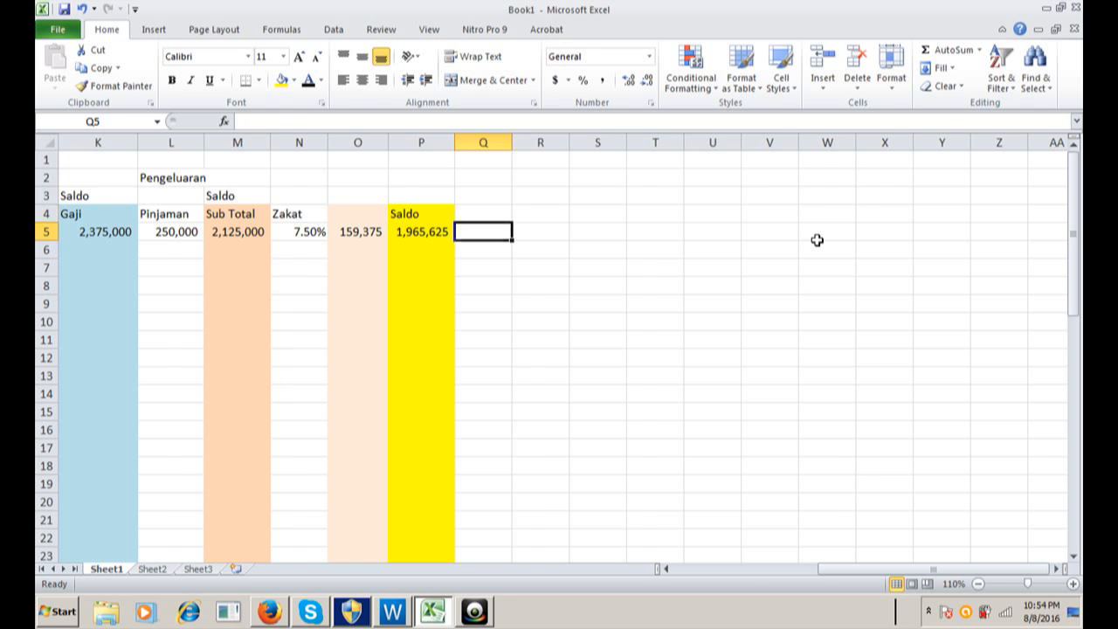
Review the numbered rows in column A down to the totals in row 25 and the empty rows below
{"action": "key", "text": "Home"}
{"action": "key", "text": "Down"}
{"action": "key", "text": "Down"}
{"action": "key", "text": "Down"}
{"action": "key", "text": "Down"}
{"action": "key", "text": "Down"}
{"action": "key", "text": "Down"}
{"action": "key", "text": "Down"}
{"action": "key", "text": "Down"}
{"action": "key", "text": "Down"}
{"action": "key", "text": "Down"}
{"action": "key", "text": "Down"}
{"action": "key", "text": "Down"}
{"action": "key", "text": "Down"}
{"action": "key", "text": "Down"}
{"action": "key", "text": "Down"}
{"action": "key", "text": "Down"}
{"action": "key", "text": "Down"}
{"action": "key", "text": "Down"}
{"action": "key", "text": "Down"}
{"action": "key", "text": "Down"}
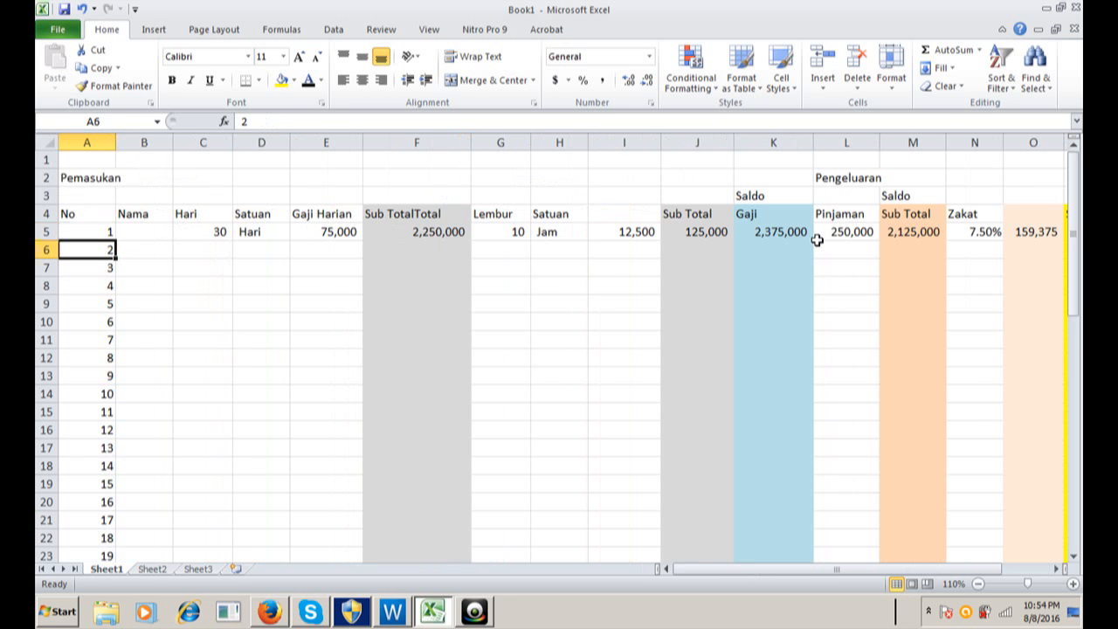
{"action": "key", "text": "Up"}
{"action": "key", "text": "Up"}
{"action": "key", "text": "Up"}
{"action": "key", "text": "Up"}
{"action": "key", "text": "Up"}
{"action": "key", "text": "Up"}
{"action": "key", "text": "Up"}
{"action": "key", "text": "Up"}
{"action": "key", "text": "Up"}
{"action": "key", "text": "Up"}
{"action": "key", "text": "Up"}
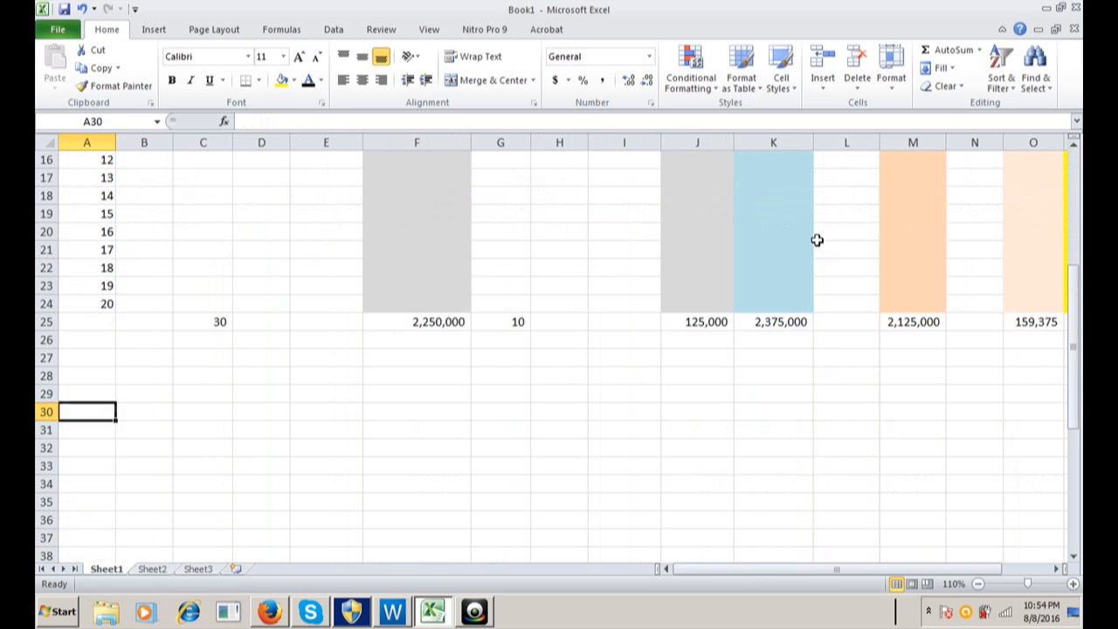
Clear the totals across row 25 below the numbered employee rows, starting from A25
{"action": "key", "text": "shift+Right"}
{"action": "key", "text": "shift+Right"}
{"action": "key", "text": "shift+Right"}
{"action": "key", "text": "shift+Right"}
{"action": "key", "text": "shift+Right"}
{"action": "key", "text": "shift+Right"}
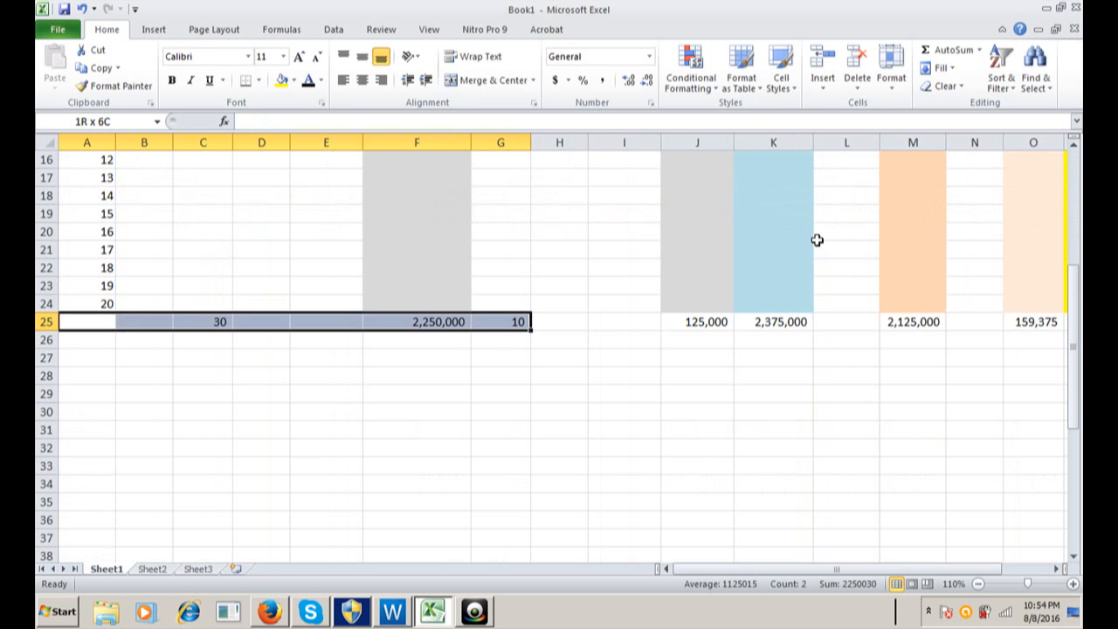
{"action": "key", "text": "shift+Right"}
{"action": "key", "text": "shift+Right"}
{"action": "key", "text": "shift+Right"}
{"action": "key", "text": "shift+Right"}
{"action": "key", "text": "shift+Right"}
{"action": "key", "text": "shift+Right"}
{"action": "key", "text": "shift+Right"}
{"action": "key", "text": "shift+Right"}
{"action": "key", "text": "shift+Right"}
{"action": "key", "text": "shift+Right"}
{"action": "key", "text": "shift+Right"}
{"action": "key", "text": "shift+Right"}
{"action": "key", "text": "shift+Right"}
{"action": "key", "text": "shift+Right"}
{"action": "key", "text": "Delete"}
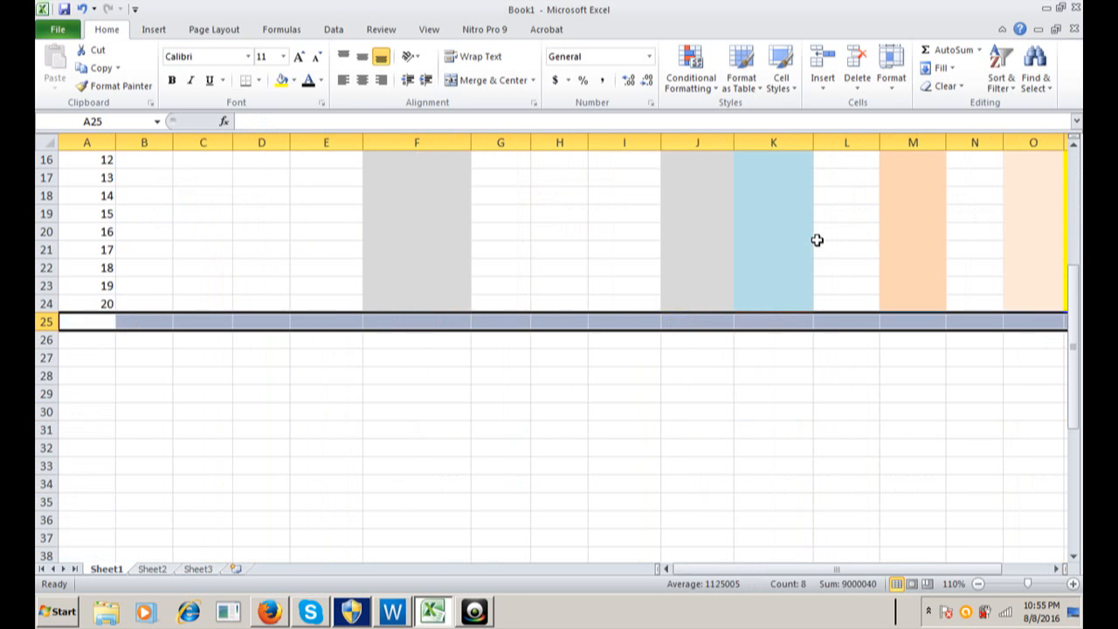
Copy the first employee's payroll values and formulas in C5:P5, from Hari through the final Saldo
{"action": "key", "text": "Up"}
{"action": "key", "text": "Up"}
{"action": "key", "text": "Up"}
{"action": "key", "text": "Up"}
{"action": "key", "text": "Up"}
{"action": "key", "text": "Up"}
{"action": "key", "text": "Up"}
{"action": "key", "text": "Up"}
{"action": "key", "text": "Up"}
{"action": "key", "text": "Up"}
{"action": "key", "text": "Up"}
{"action": "key", "text": "Up"}
{"action": "key", "text": "Up"}
{"action": "key", "text": "Up"}
{"action": "key", "text": "Up"}
{"action": "key", "text": "Up"}
{"action": "key", "text": "Up"}
{"action": "key", "text": "Up"}
{"action": "key", "text": "Up"}
{"action": "key", "text": "Up"}
{"action": "key", "text": "Up"}
{"action": "key", "text": "Up"}
{"action": "key", "text": "Up"}
{"action": "key", "text": "Up"}
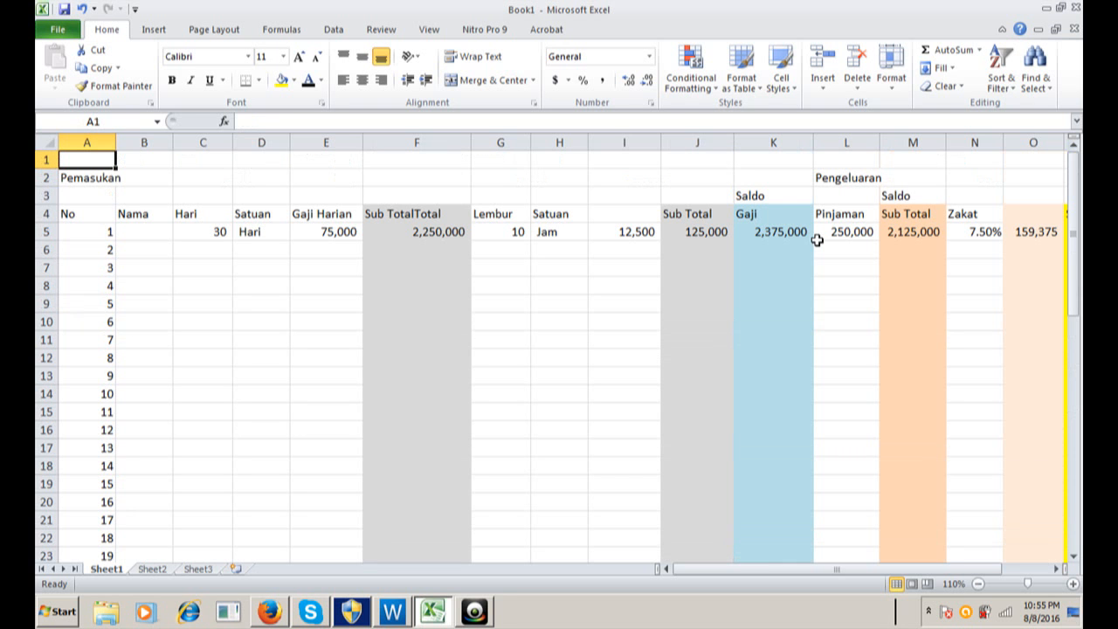
{"action": "key", "text": "Down"}
{"action": "key", "text": "Down"}
{"action": "key", "text": "Down"}
{"action": "key", "text": "Down"}
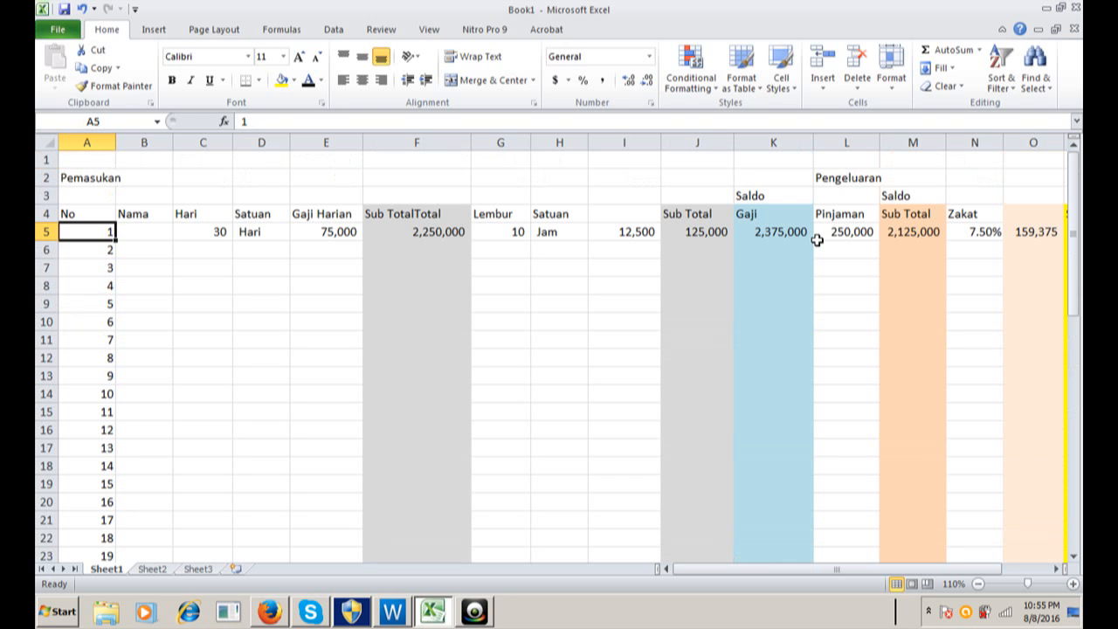
{"action": "key", "text": "Right"}
{"action": "key", "text": "Right"}
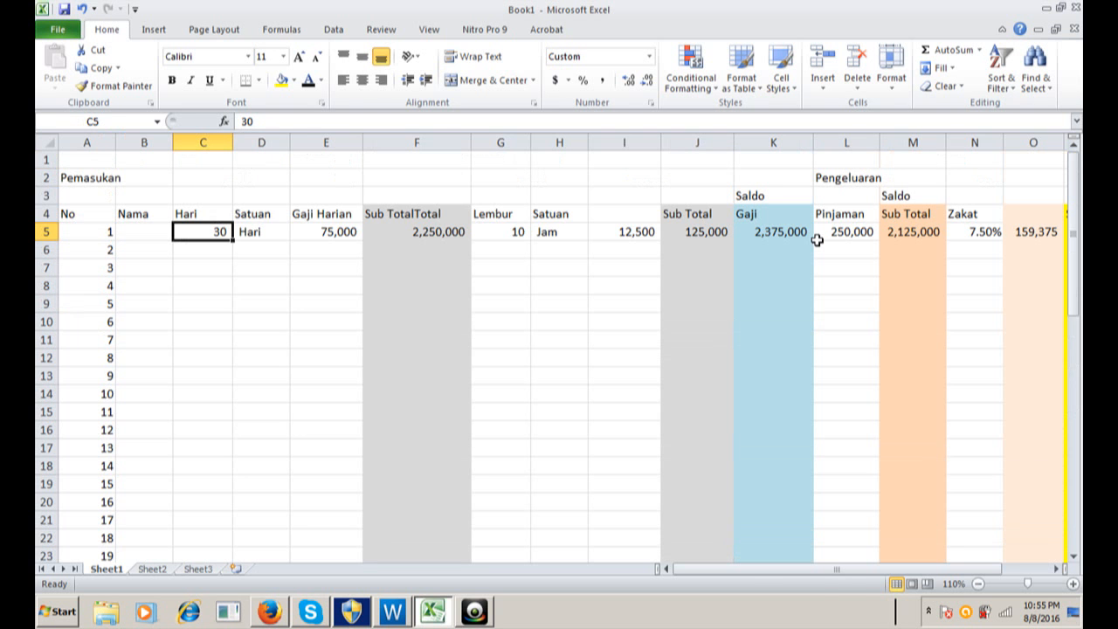
{"action": "key", "text": "shift+Right"}
{"action": "key", "text": "shift+Right"}
{"action": "key", "text": "shift+Right"}
{"action": "key", "text": "shift+Right"}
{"action": "key", "text": "shift+Right"}
{"action": "key", "text": "shift+Right"}
{"action": "key", "text": "shift+Right"}
{"action": "key", "text": "shift+Right"}
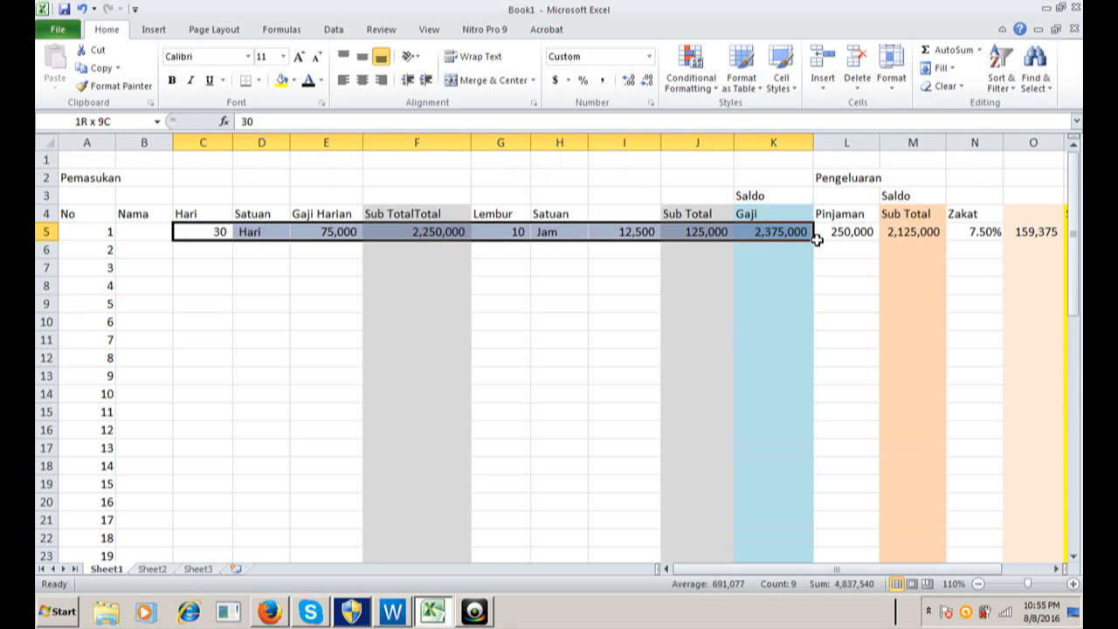
{"action": "key", "text": "shift+Right"}
{"action": "key", "text": "shift+Right"}
{"action": "key", "text": "shift+Right"}
{"action": "key", "text": "shift+Right"}
{"action": "key", "text": "shift+Right"}
{"action": "key", "text": "shift+Right"}
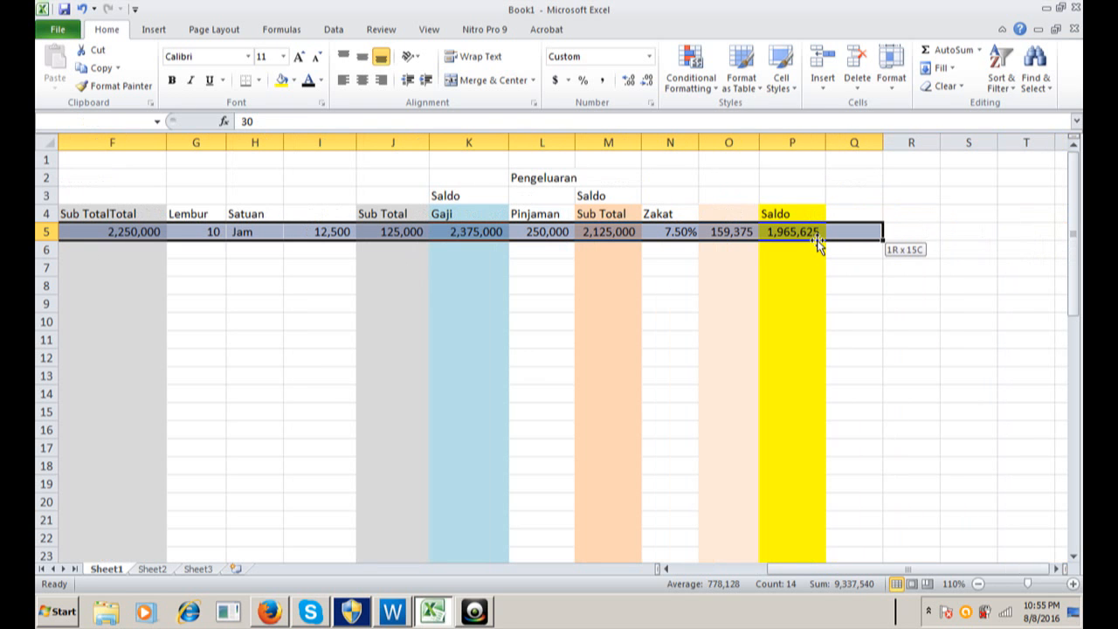
{"action": "key", "text": "shift+Left"}
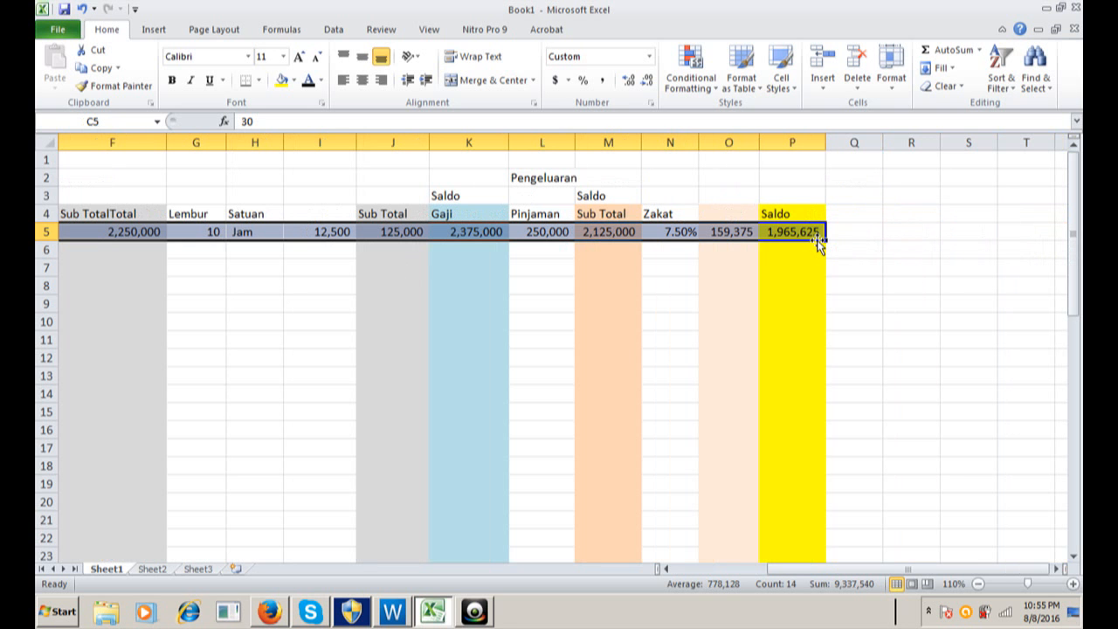
{"action": "right_click", "coordinate": [815, 232]}
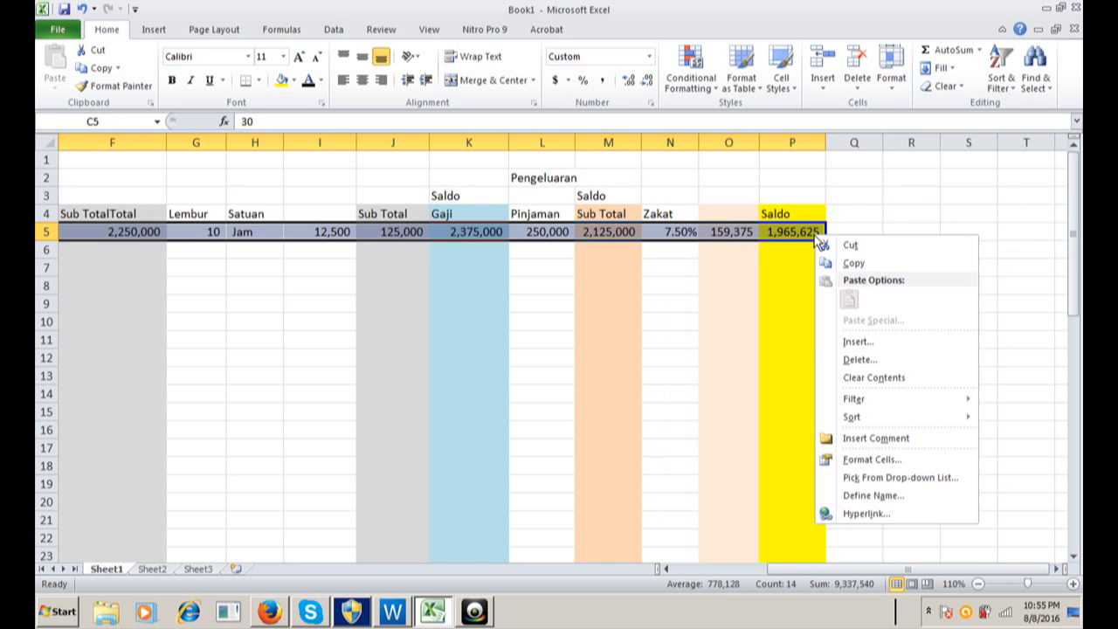
{"action": "left_click", "coordinate": [853, 257]}
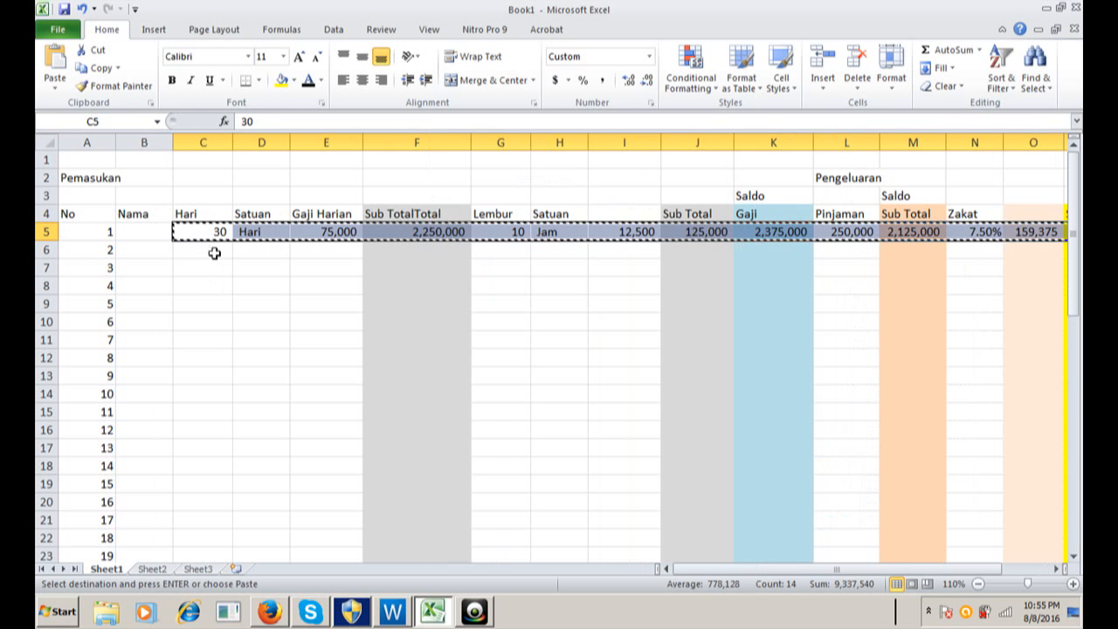
Paste the copied payroll row into rows 6 to 24, starting from column C, for employee numbers 2 to 20
{"action": "left_click", "coordinate": [214, 251]}
{"action": "left_click_drag", "start_coordinate": [214, 251], "coordinate": [219, 510]}
{"action": "right_click", "coordinate": [221, 517]}
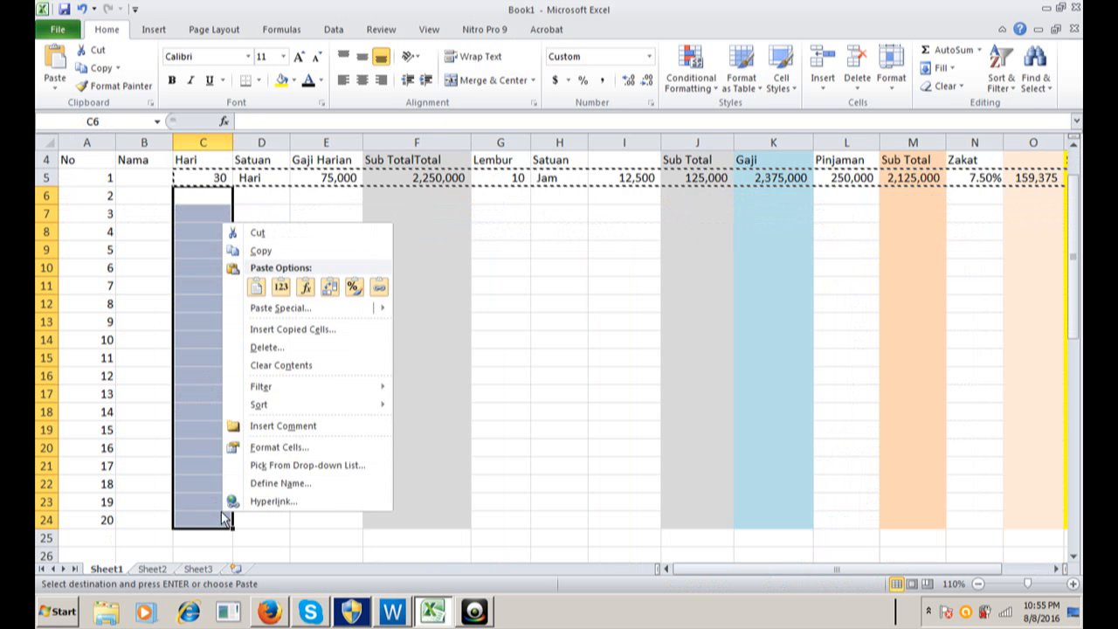
{"action": "left_click", "coordinate": [256, 288]}
{"action": "left_click", "coordinate": [282, 316]}
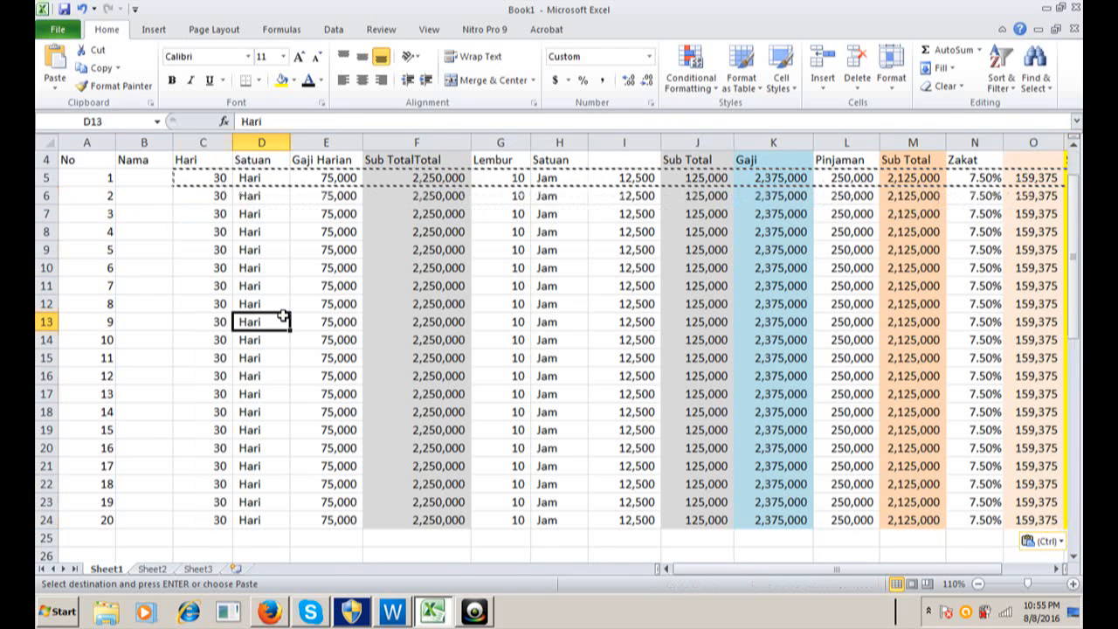
Set the Hari value of employee number 2 in C6 to 12
{"action": "scroll", "coordinate": [282, 315], "scroll_direction": "up", "scroll_amount": 1}
{"action": "left_click", "coordinate": [214, 249]}
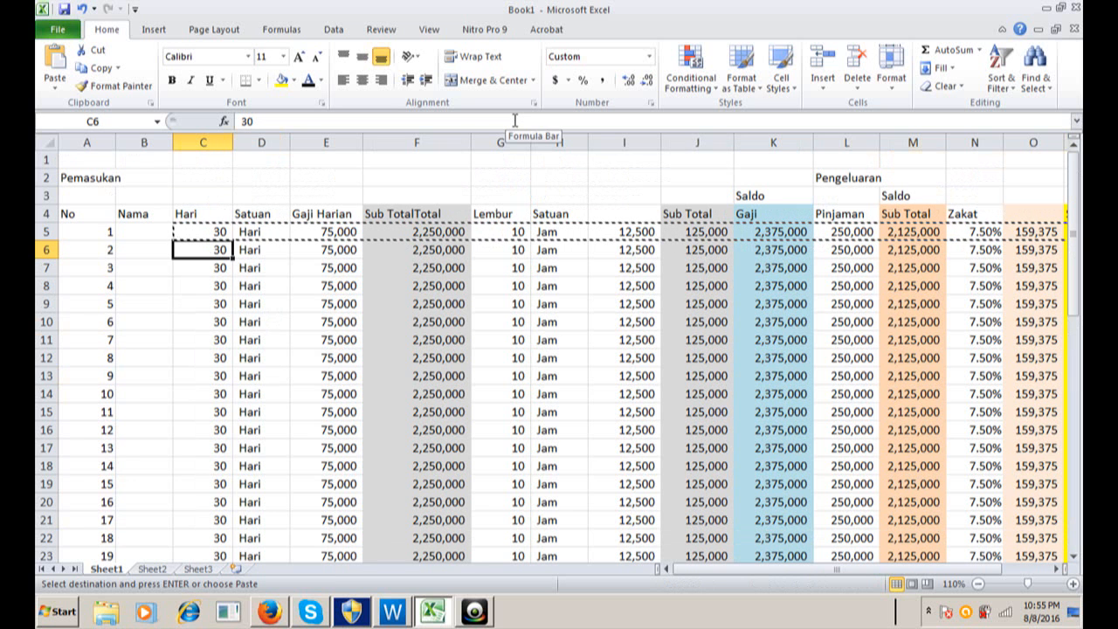
{"action": "type", "text": "12"}
{"action": "key", "text": "Return"}
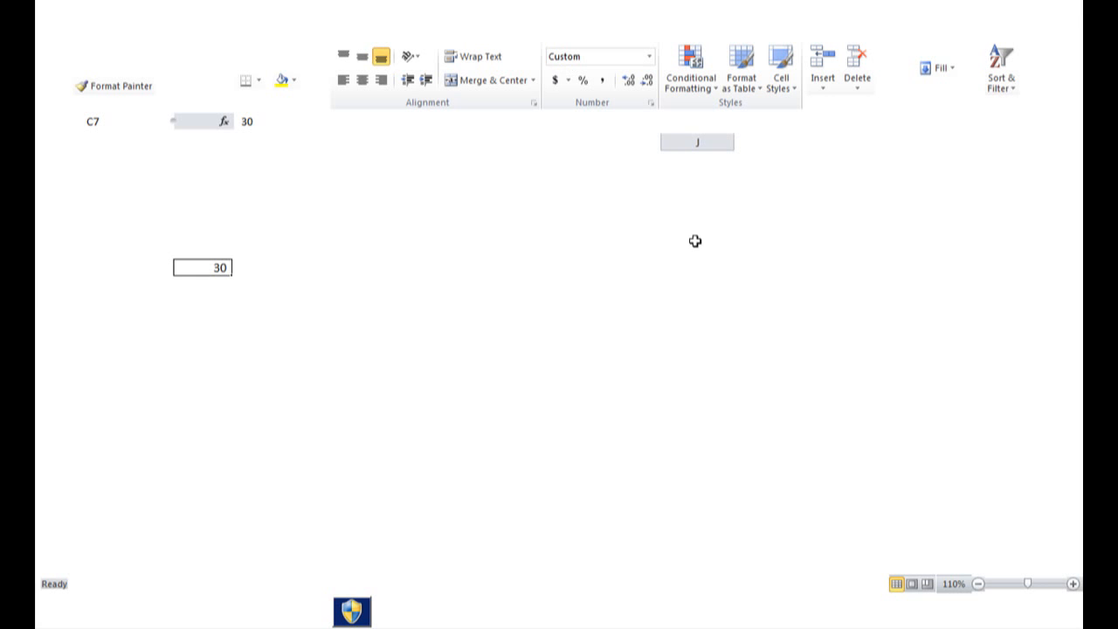
Minimize the Book1 workbook window and switch to the WizIQ class window
{"action": "left_click", "coordinate": [335, 297]}
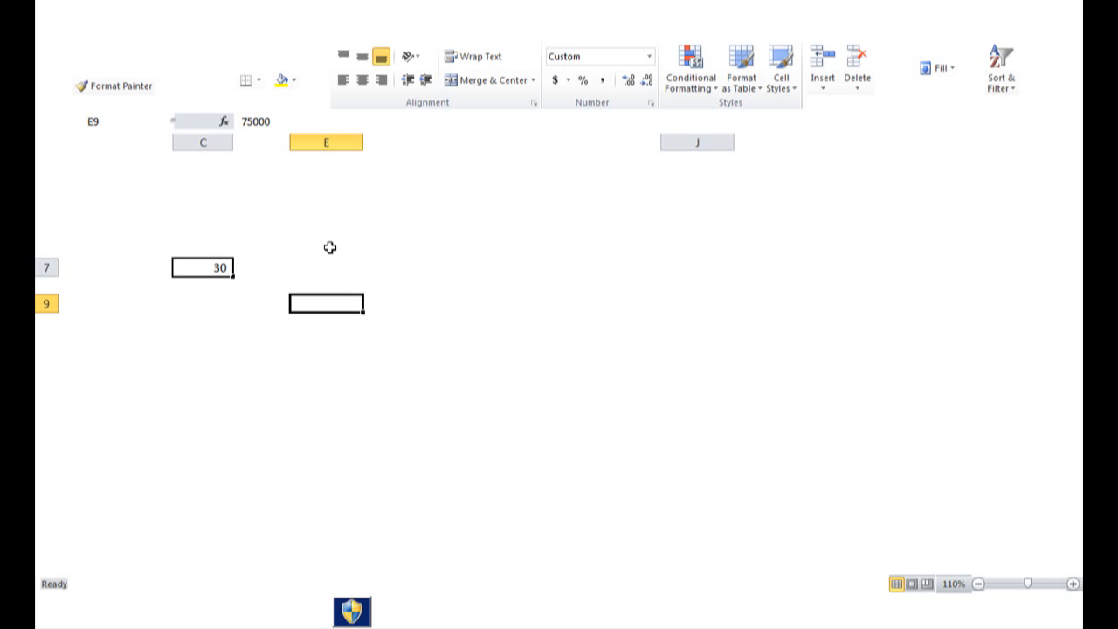
{"action": "left_click", "coordinate": [1036, 27]}
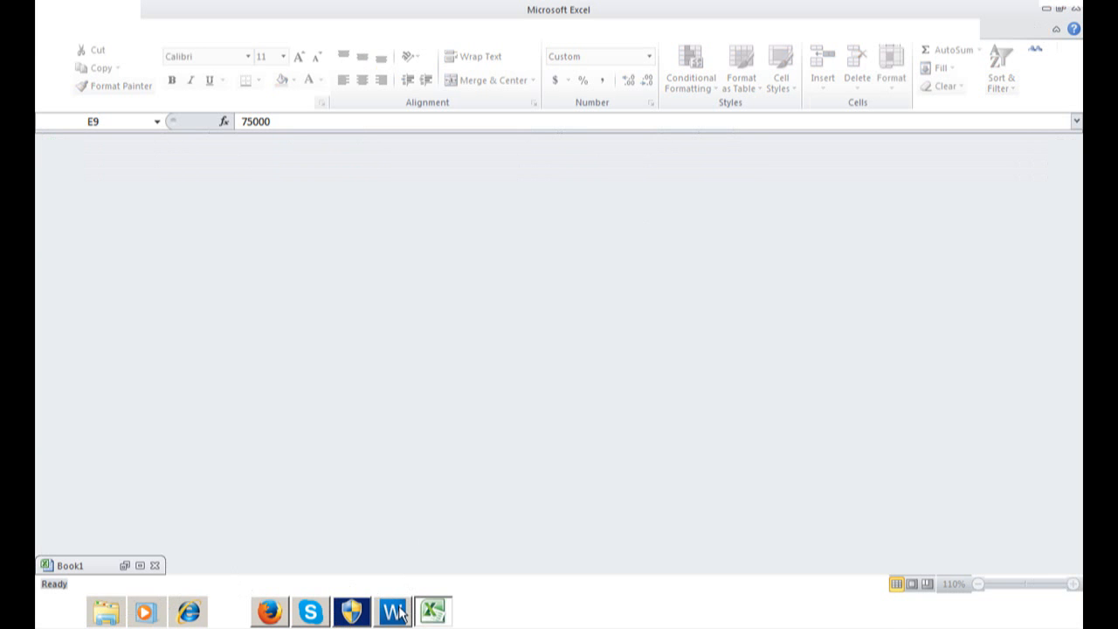
{"action": "left_click", "coordinate": [441, 611]}
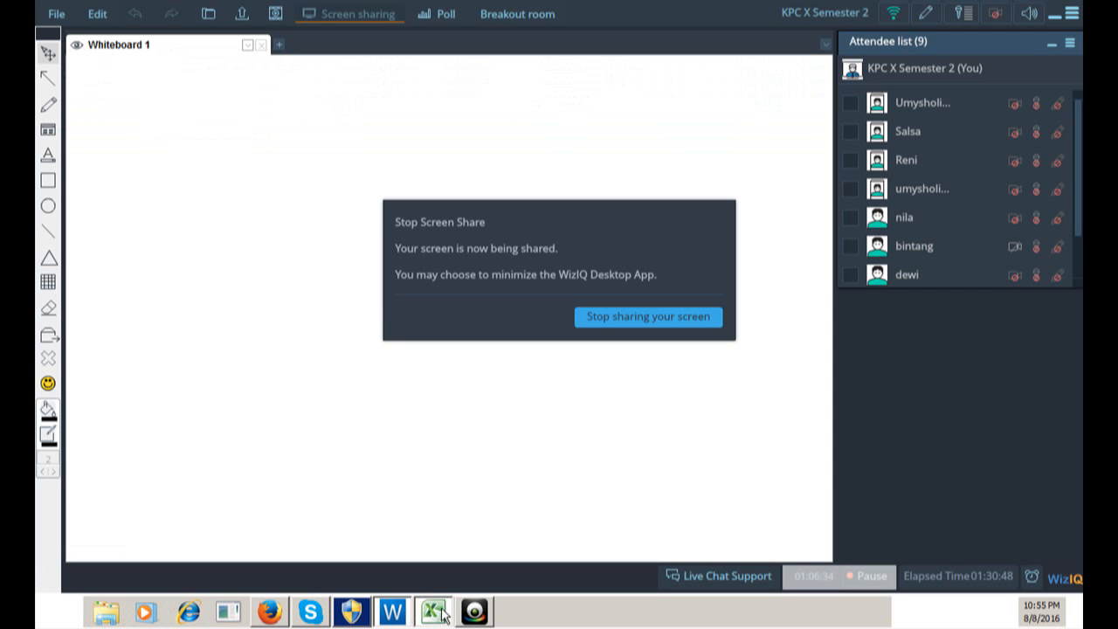
Switch to Microsoft Excel and maximize the Book1 workbook window
{"action": "left_click", "coordinate": [441, 612]}
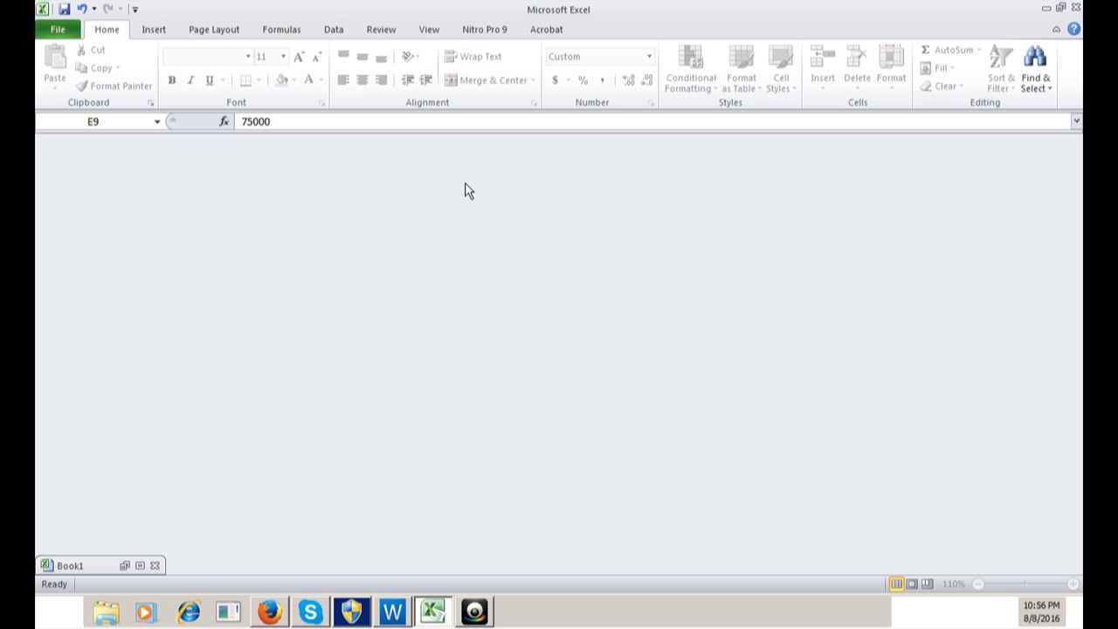
{"action": "left_click", "coordinate": [140, 567]}
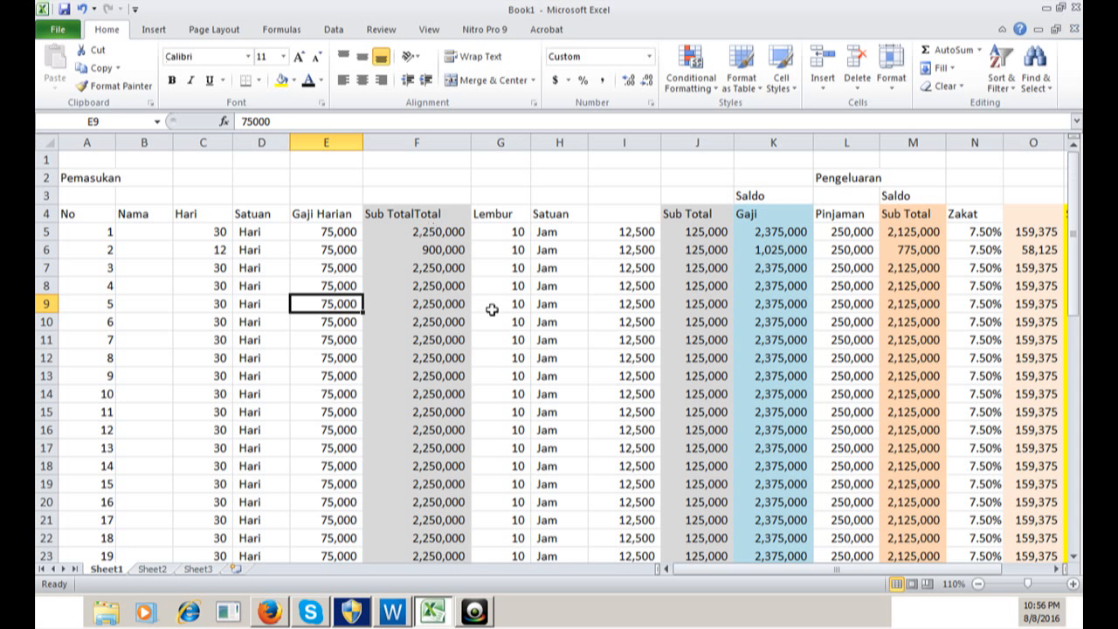
{"action": "key", "text": "Right"}
{"action": "key", "text": "Right"}
Set the Hari values in C7 through C10 to 26, 25, 22 and 24
{"action": "left_click", "coordinate": [177, 285]}
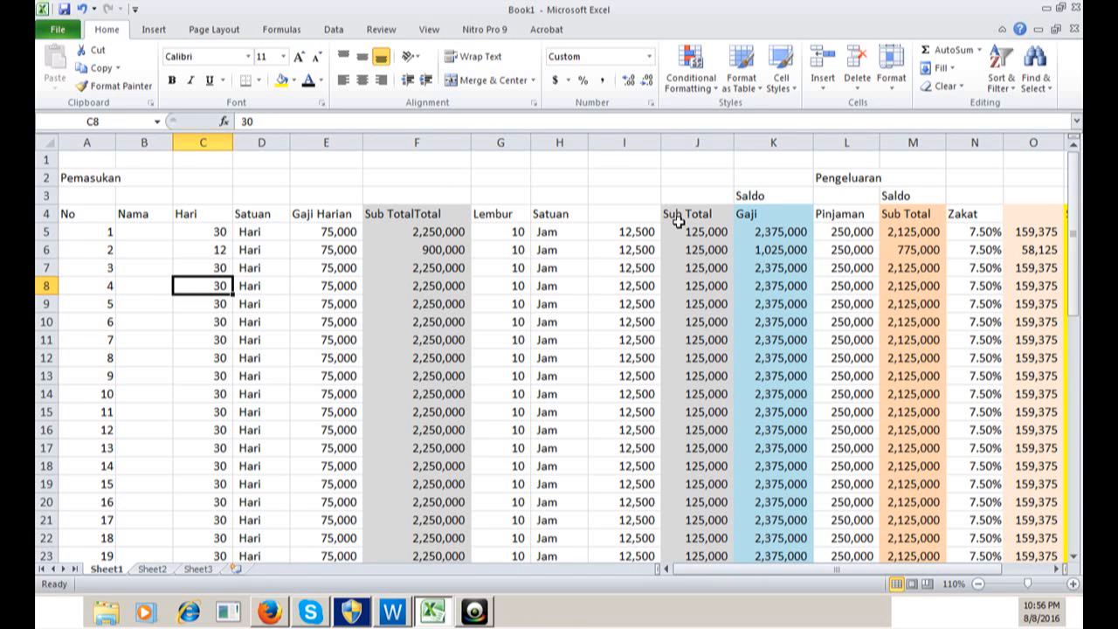
{"action": "key", "text": "Up"}
{"action": "type", "text": "2"}
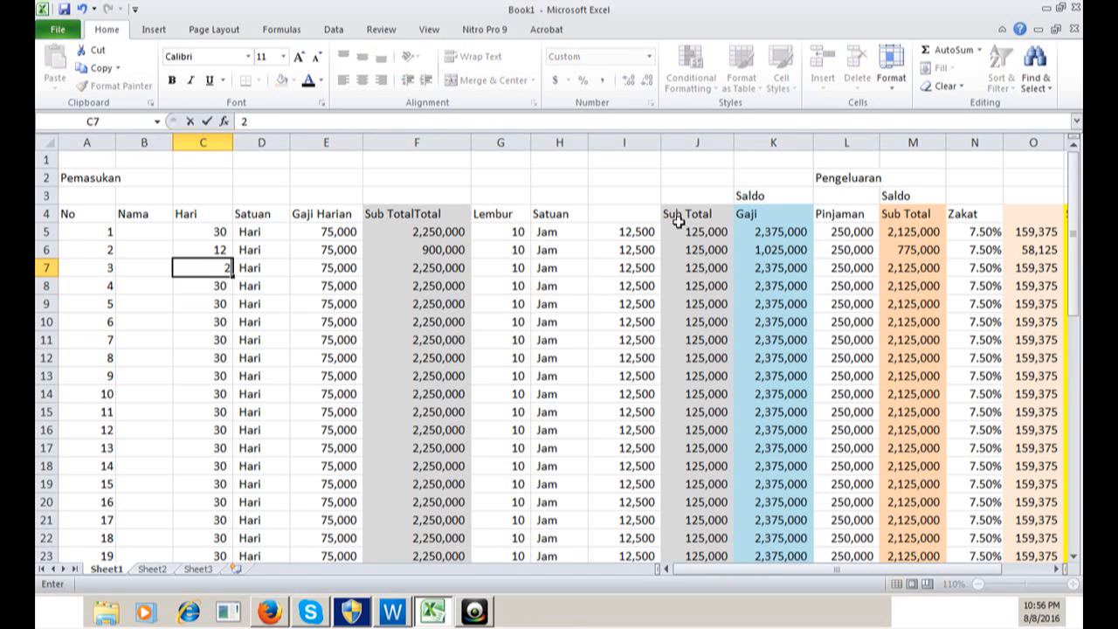
{"action": "type", "text": "6"}
{"action": "key", "text": "Return"}
{"action": "type", "text": "2"}
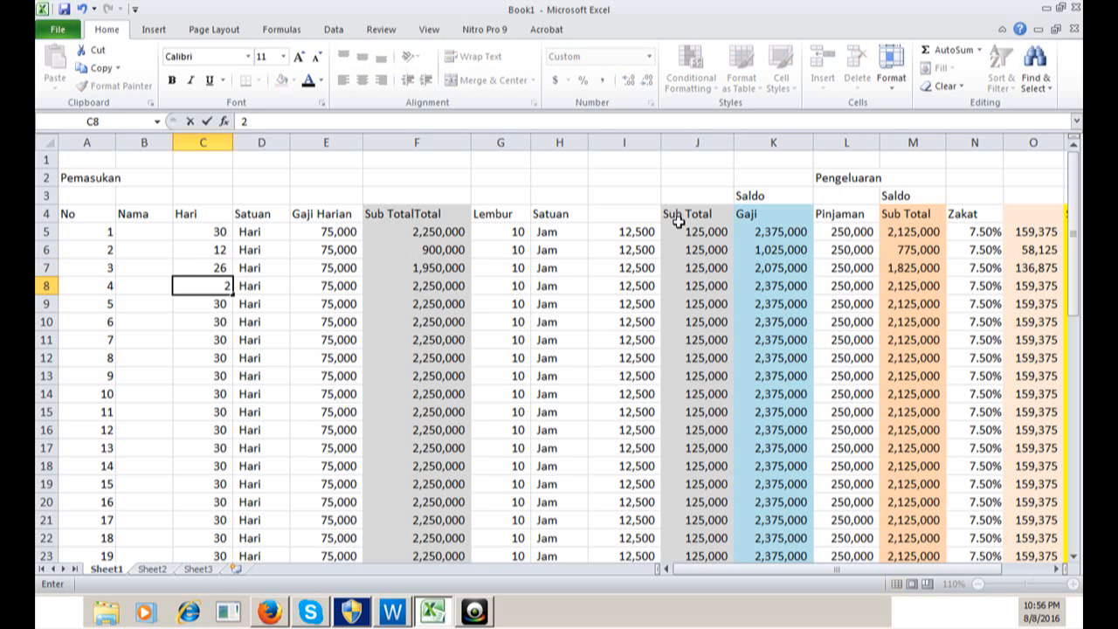
{"action": "type", "text": "5"}
{"action": "key", "text": "Return"}
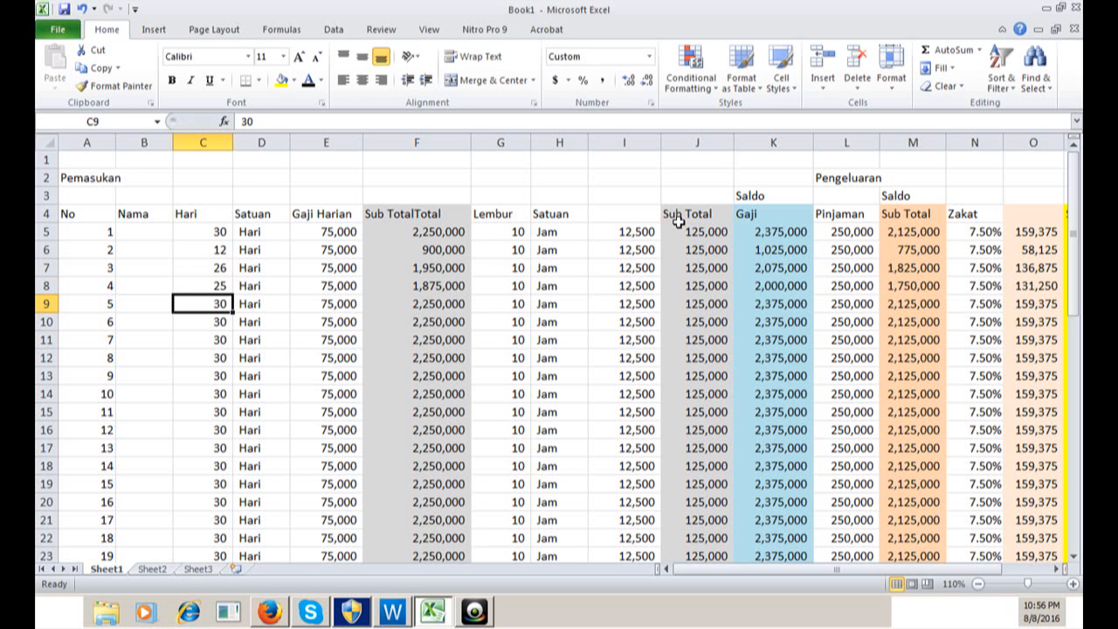
{"action": "type", "text": "22"}
{"action": "key", "text": "Return"}
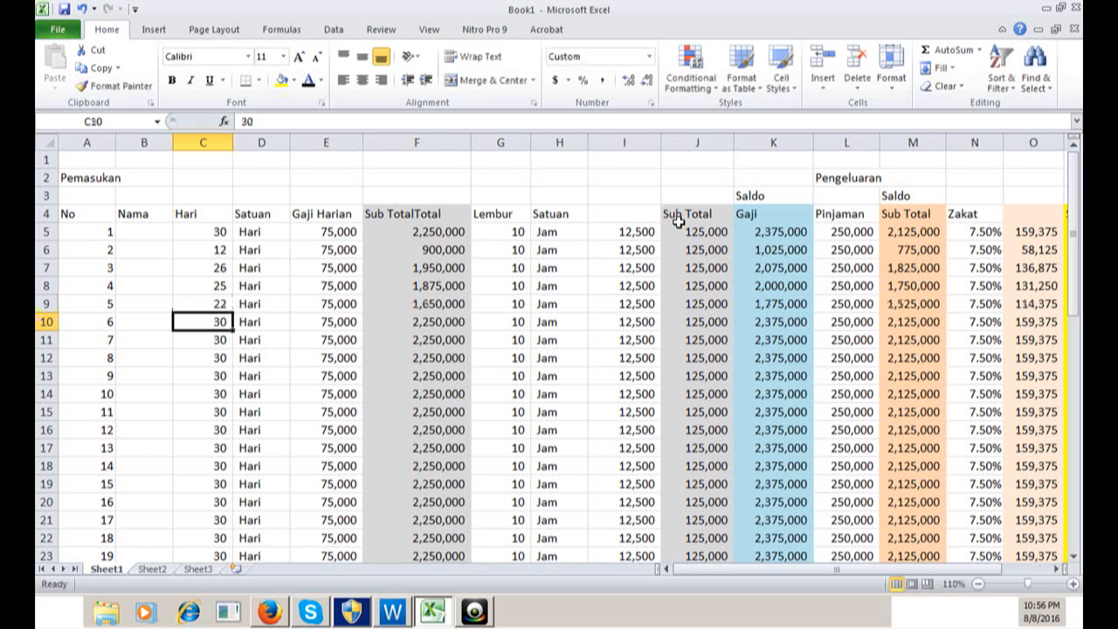
{"action": "type", "text": "24"}
{"action": "key", "text": "Return"}
Set the Hari values in C11 through C13 to 21, 27 and 22
{"action": "type", "text": "2"}
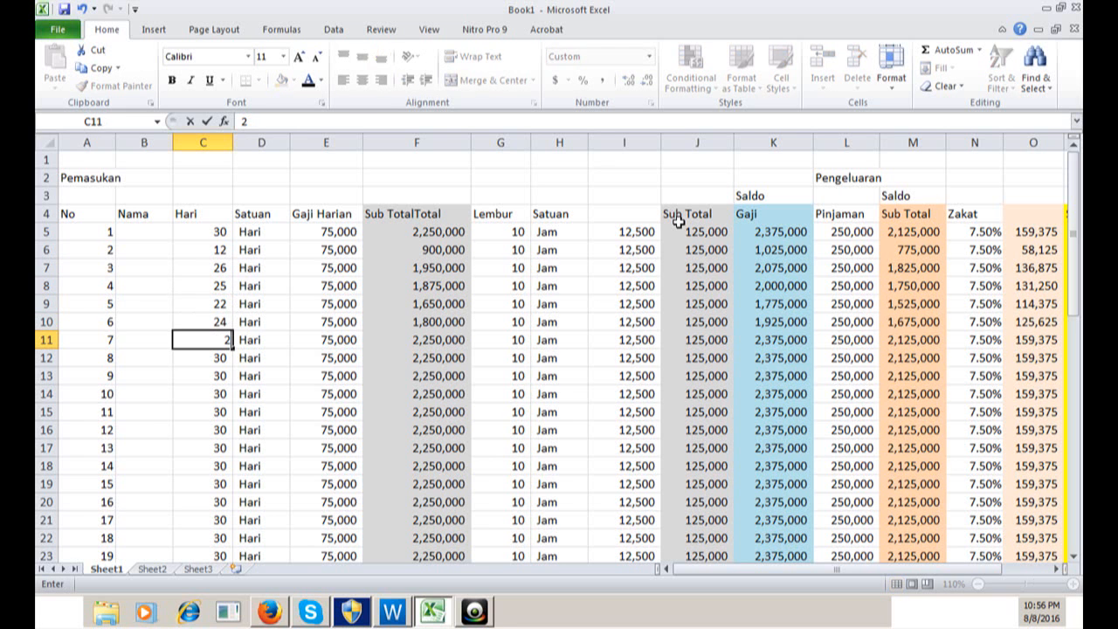
{"action": "type", "text": "1"}
{"action": "key", "text": "Return"}
{"action": "type", "text": "27"}
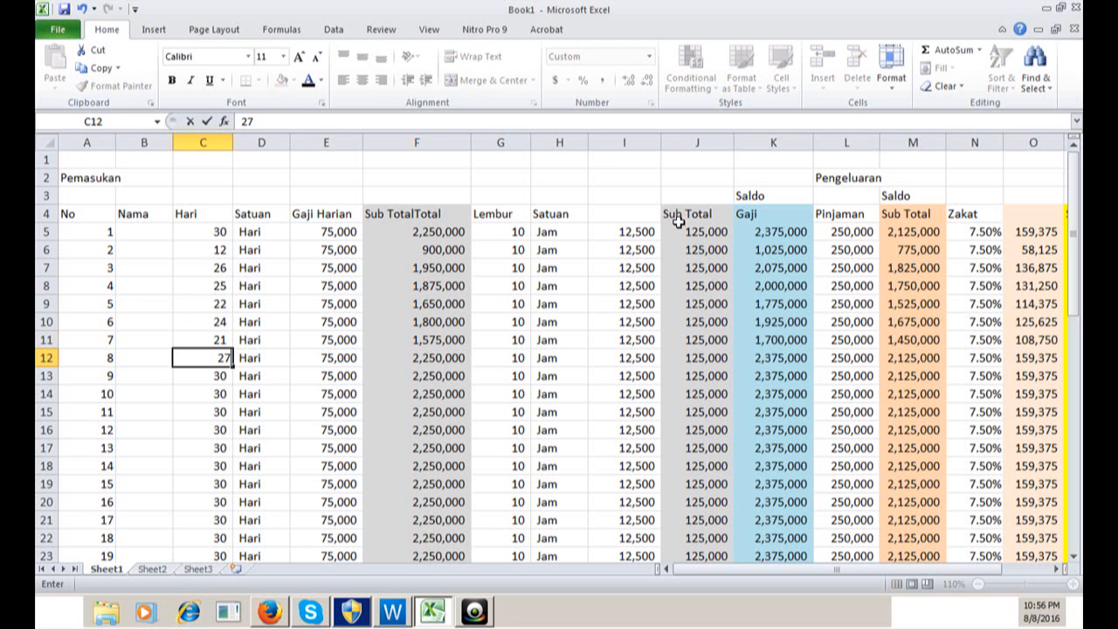
{"action": "key", "text": "Return"}
{"action": "type", "text": "22"}
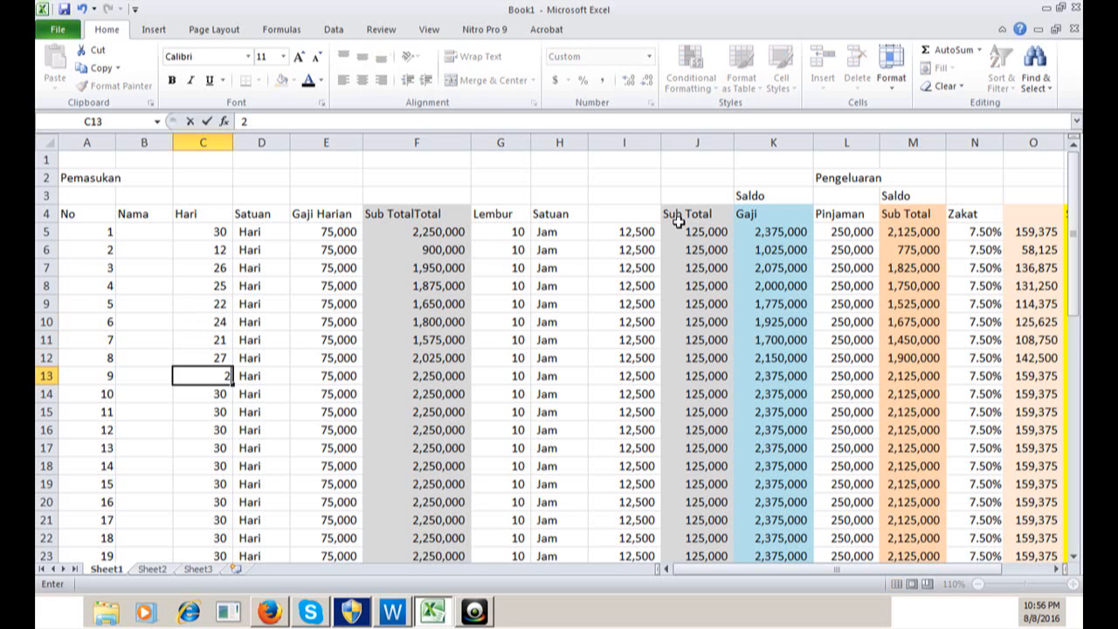
{"action": "key", "text": "Return"}
Set the Hari values in C14 through C17 to 11, 11, 15 and 26
{"action": "type", "text": "11"}
{"action": "key", "text": "Return"}
{"action": "type", "text": "11"}
{"action": "key", "text": "Return"}
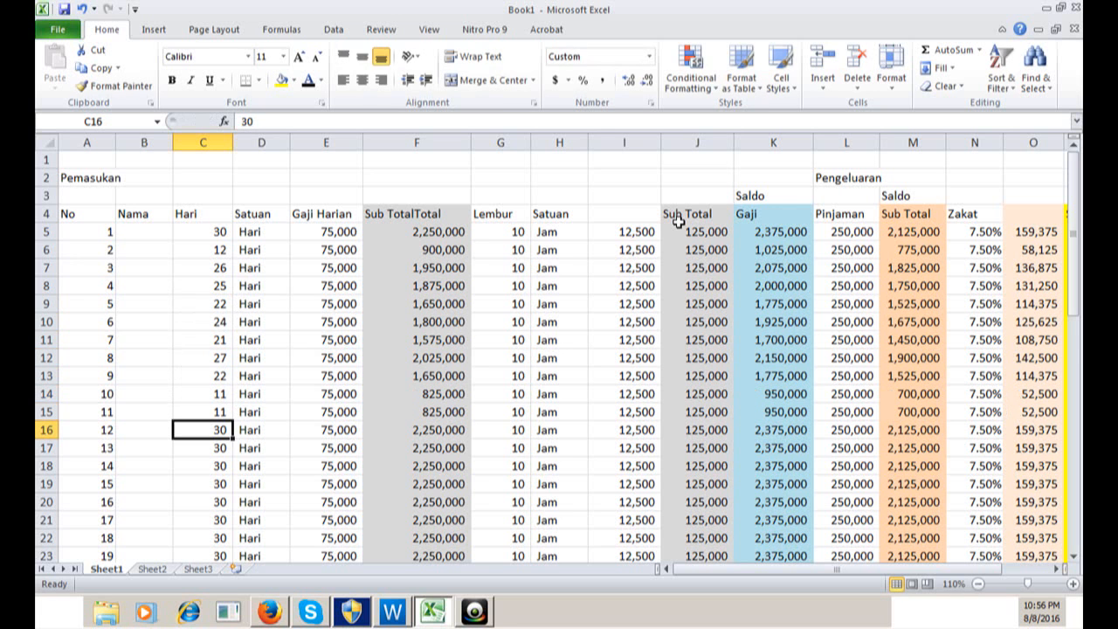
{"action": "type", "text": "15"}
{"action": "key", "text": "Return"}
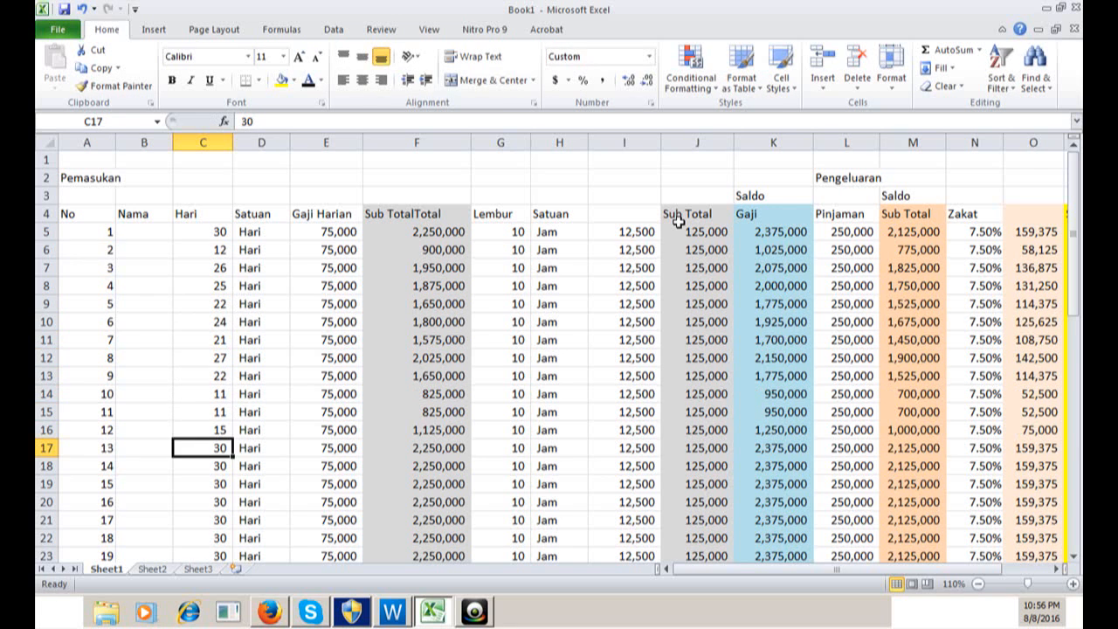
{"action": "type", "text": "26"}
{"action": "key", "text": "Return"}
{"action": "type", "text": "36"}
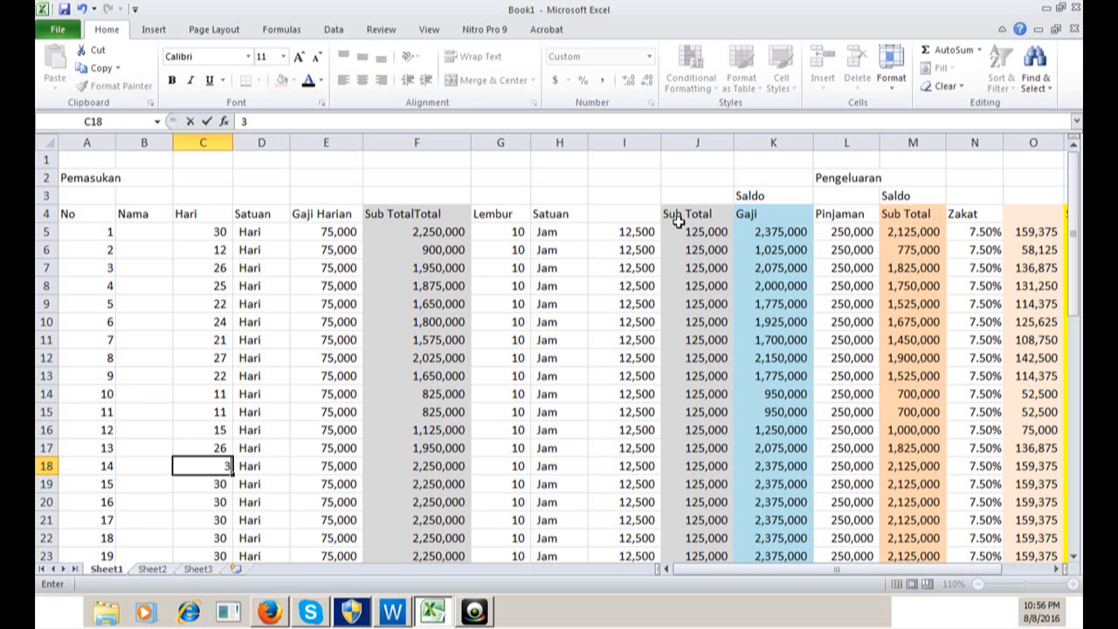
{"action": "key", "text": "Return"}
{"action": "key", "text": "Up"}
Set the Hari values in C18 through C21 to 26, 24, 26 and 3
{"action": "type", "text": "2"}
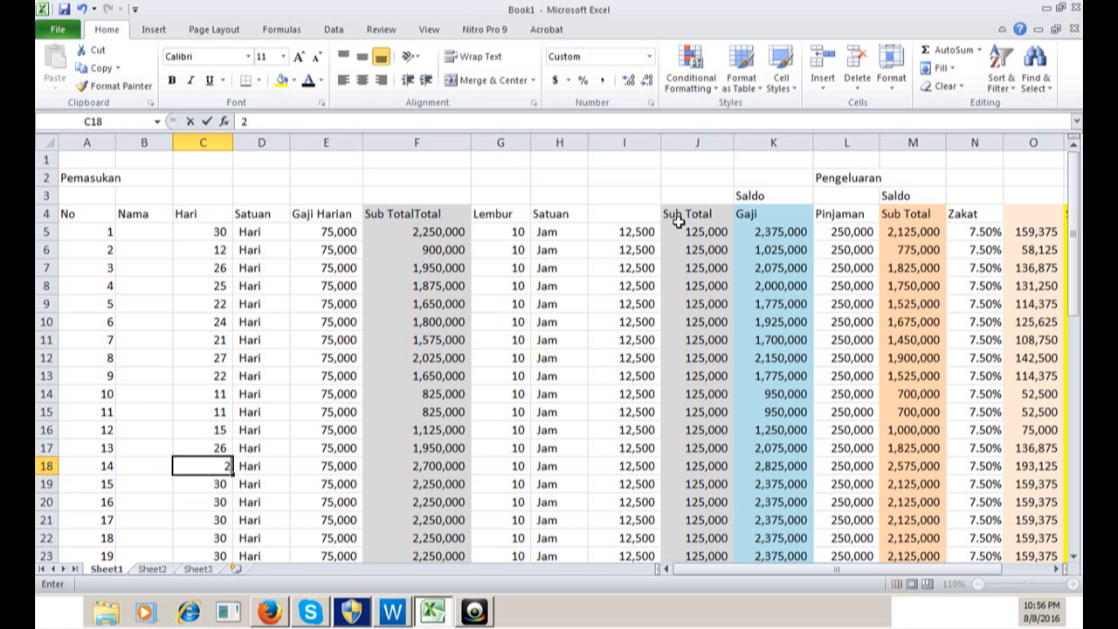
{"action": "type", "text": "6"}
{"action": "key", "text": "Return"}
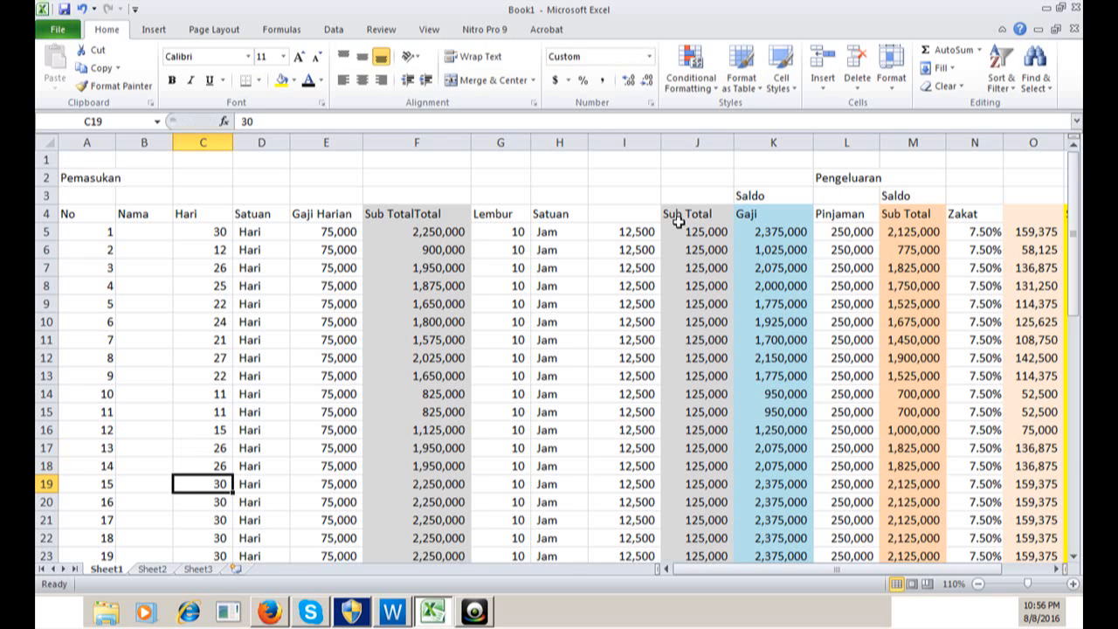
{"action": "left_click", "coordinate": [1037, 260]}
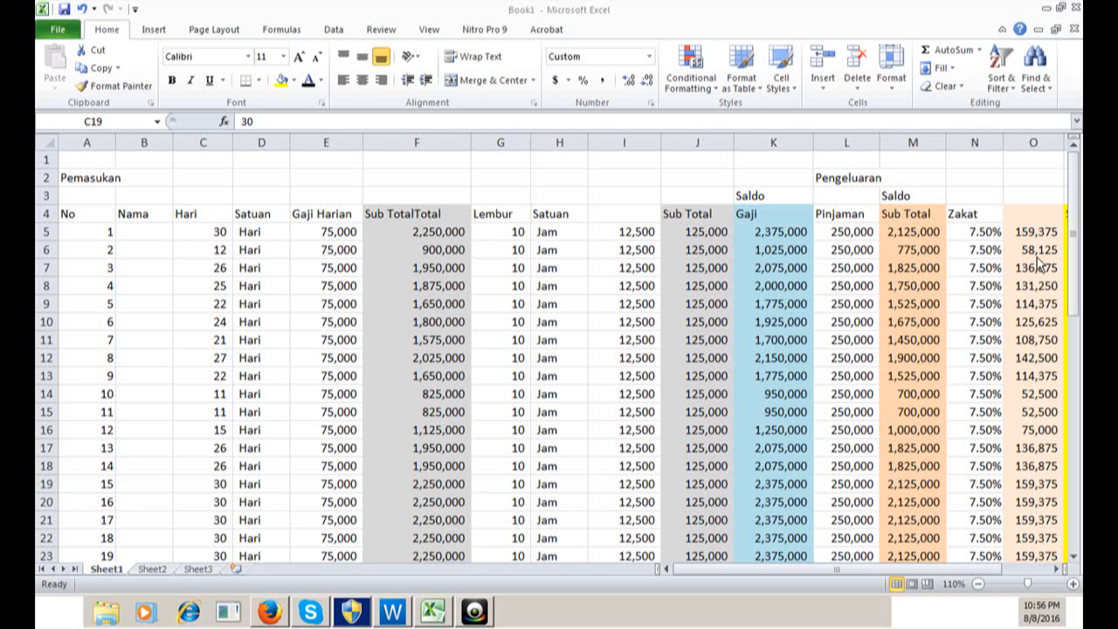
{"action": "left_click", "coordinate": [225, 481]}
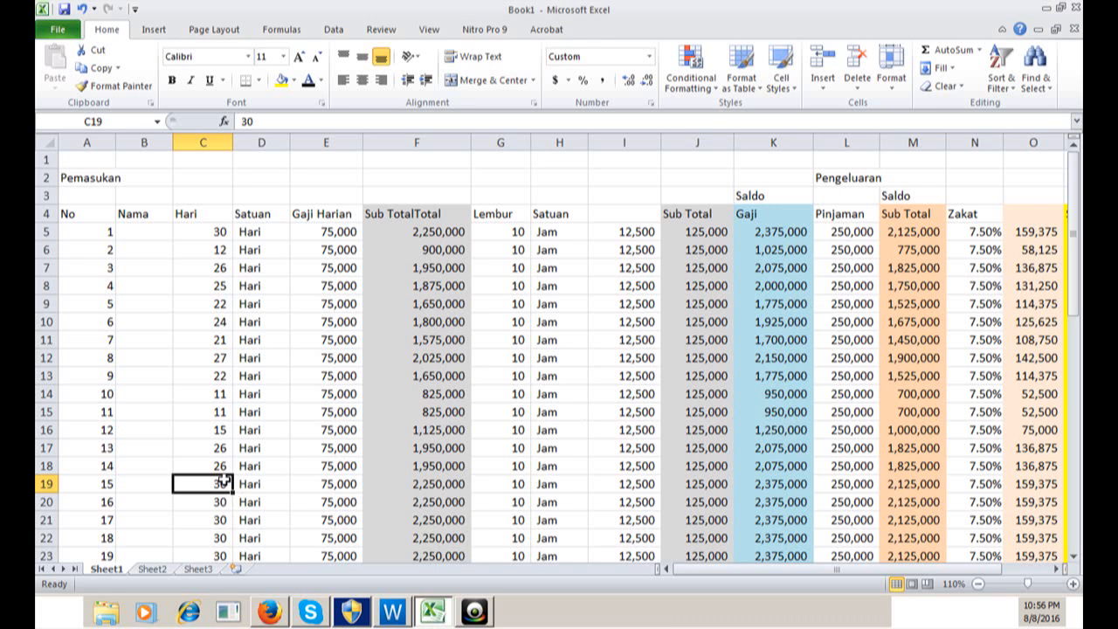
{"action": "type", "text": "24"}
{"action": "key", "text": "Return"}
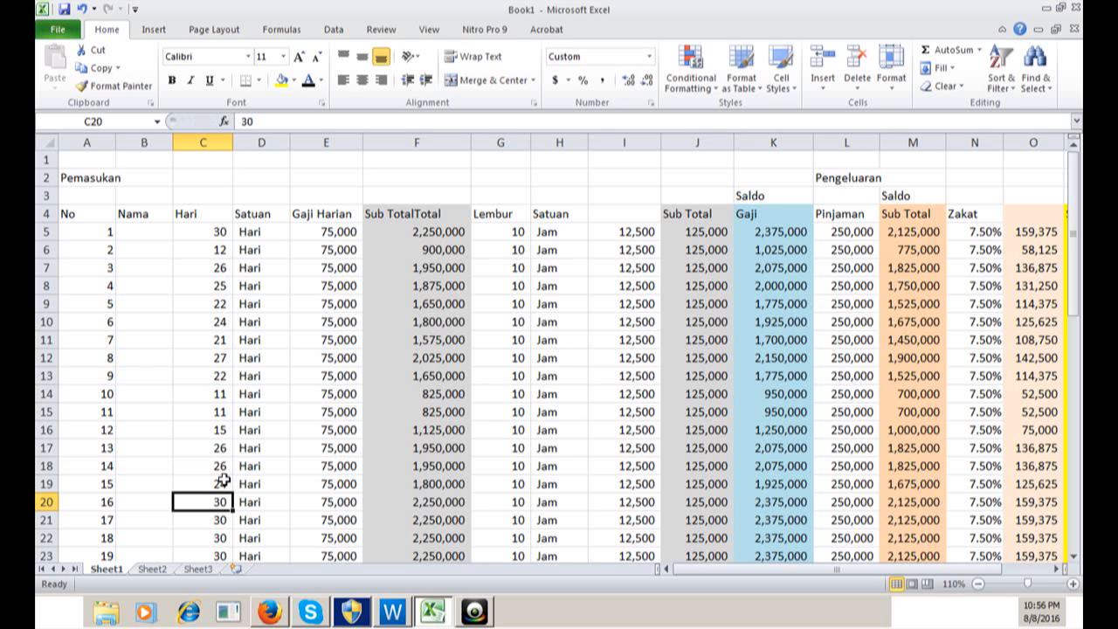
{"action": "type", "text": "26"}
{"action": "key", "text": "Return"}
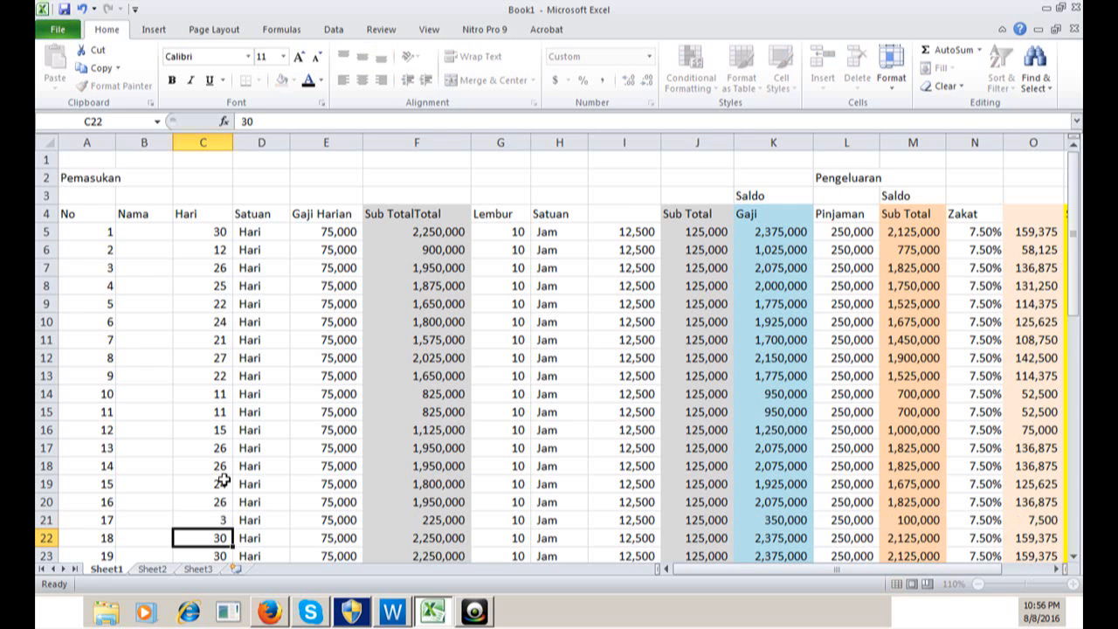
Set the Hari values in C22 through C24 to 2, 1 and 8
{"action": "type", "text": "2"}
{"action": "key", "text": "Return"}
{"action": "type", "text": "1"}
{"action": "key", "text": "Return"}
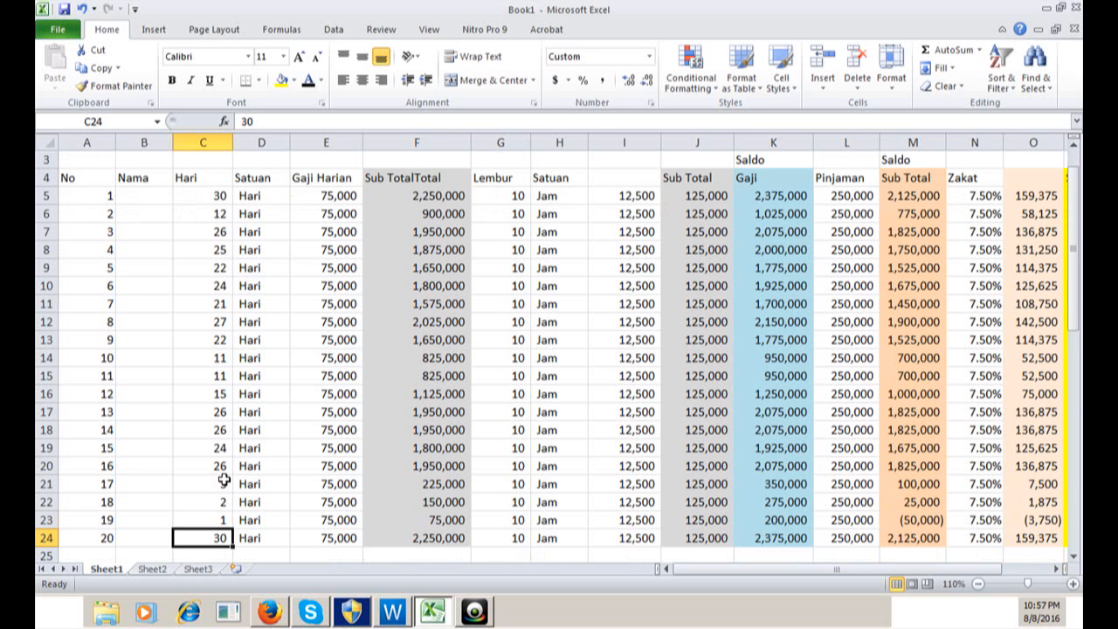
{"action": "type", "text": "8"}
{"action": "key", "text": "Return"}
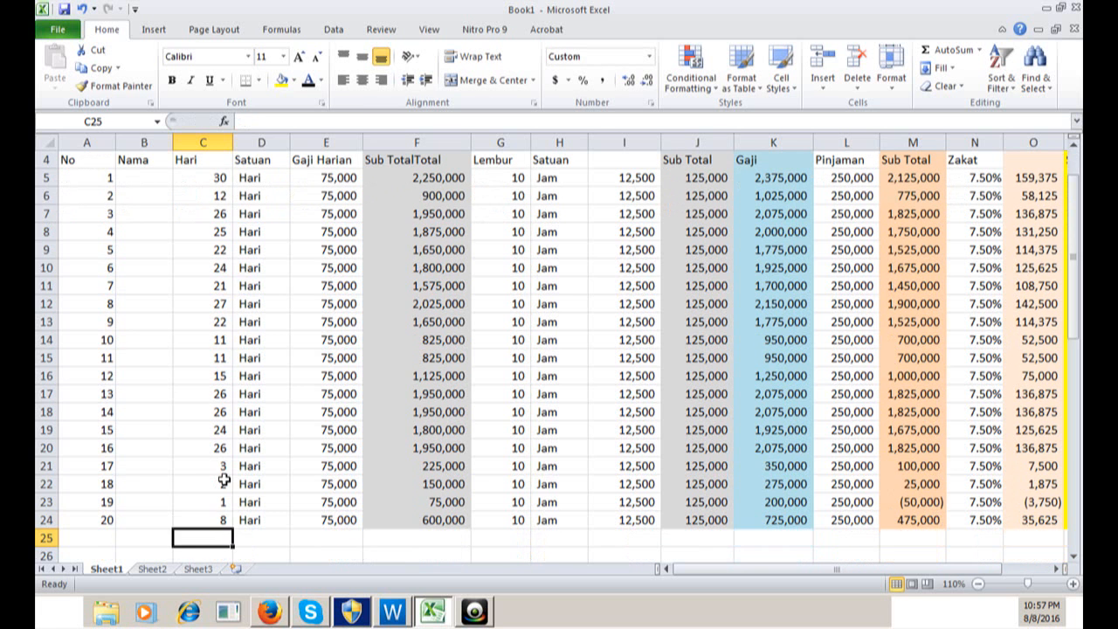
Set the Lembur hours in G6 through G8 to 2, 3 and 4
{"action": "key", "text": "Up"}
{"action": "key", "text": "Up"}
{"action": "key", "text": "Up"}
{"action": "key", "text": "Up"}
{"action": "key", "text": "Up"}
{"action": "key", "text": "Up"}
{"action": "key", "text": "Up"}
{"action": "key", "text": "Up"}
{"action": "key", "text": "Up"}
{"action": "key", "text": "Up"}
{"action": "key", "text": "Up"}
{"action": "key", "text": "Up"}
{"action": "key", "text": "Up"}
{"action": "key", "text": "Up"}
{"action": "key", "text": "Up"}
{"action": "key", "text": "Up"}
{"action": "key", "text": "Up"}
{"action": "key", "text": "Up"}
{"action": "key", "text": "Up"}
{"action": "key", "text": "Up"}
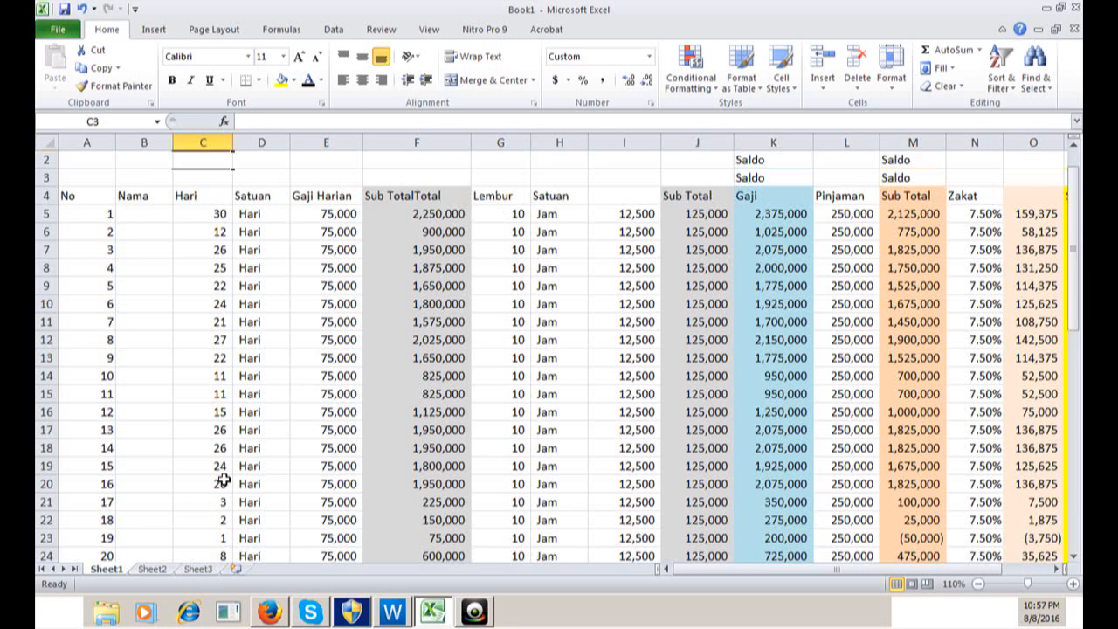
{"action": "key", "text": "Up"}
{"action": "key", "text": "Down"}
{"action": "key", "text": "Down"}
{"action": "key", "text": "Down"}
{"action": "key", "text": "Right"}
{"action": "key", "text": "Right"}
{"action": "key", "text": "Right"}
{"action": "key", "text": "Right"}
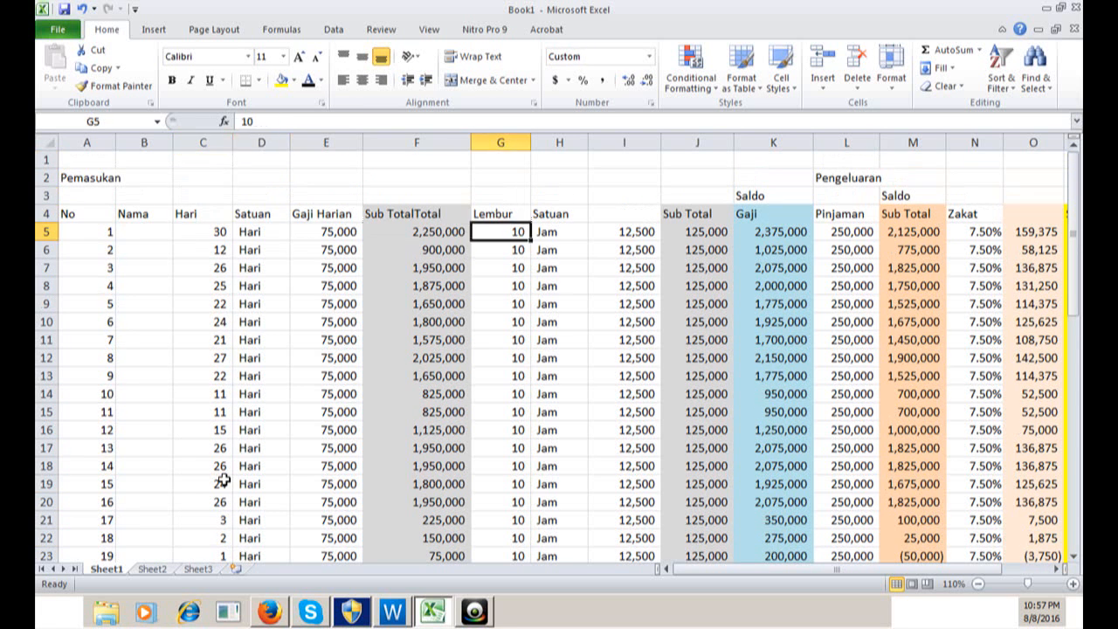
{"action": "key", "text": "Down"}
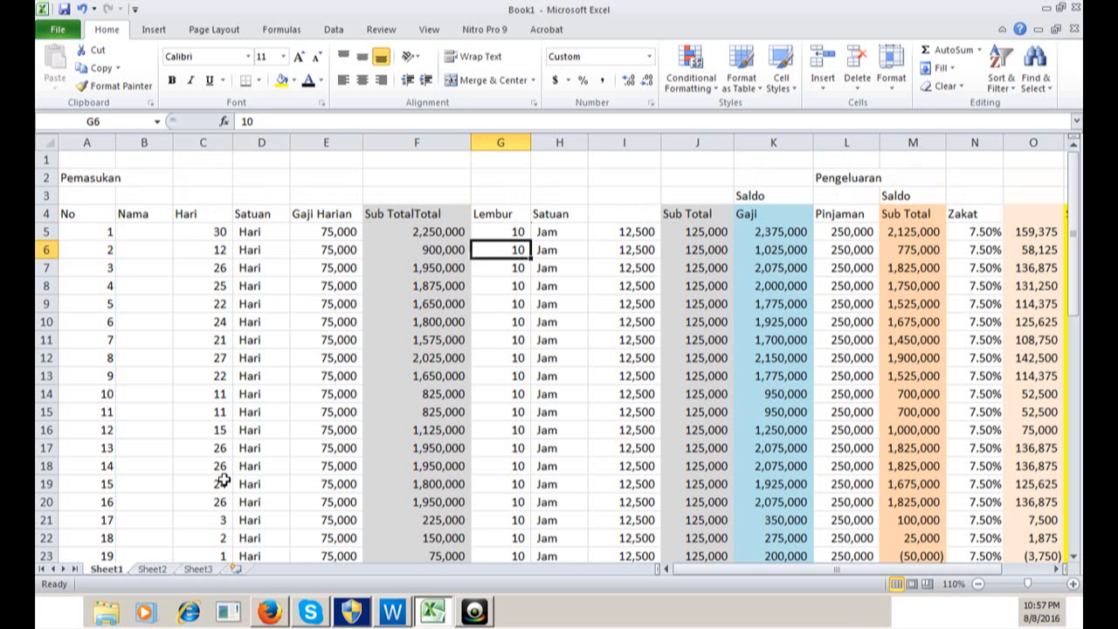
{"action": "type", "text": "2"}
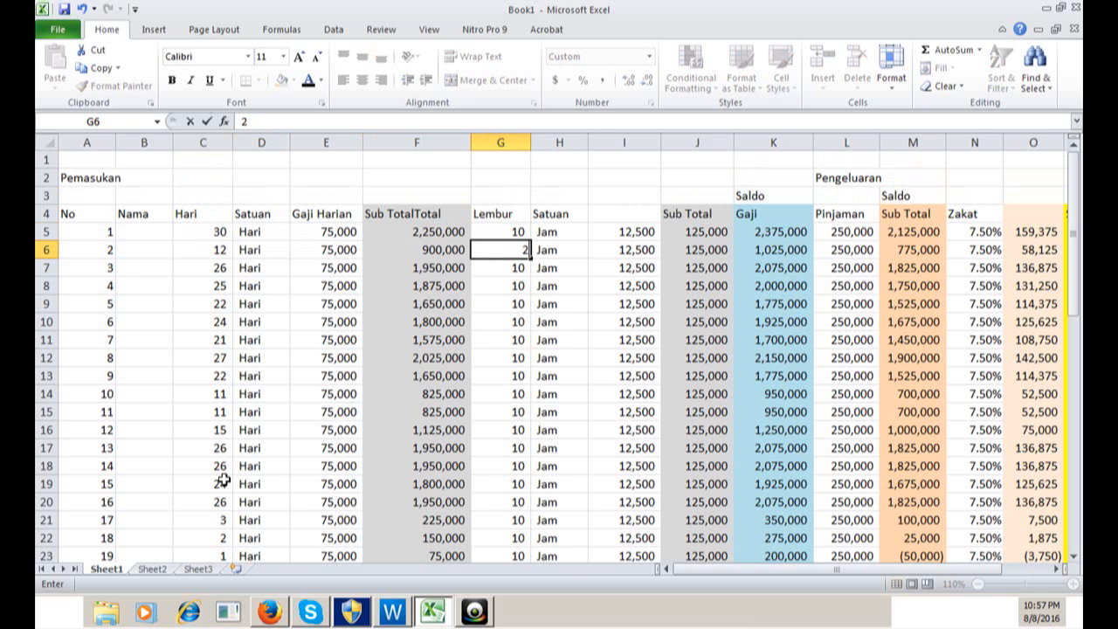
{"action": "key", "text": "Return"}
{"action": "type", "text": "3"}
{"action": "key", "text": "Return"}
{"action": "type", "text": "4"}
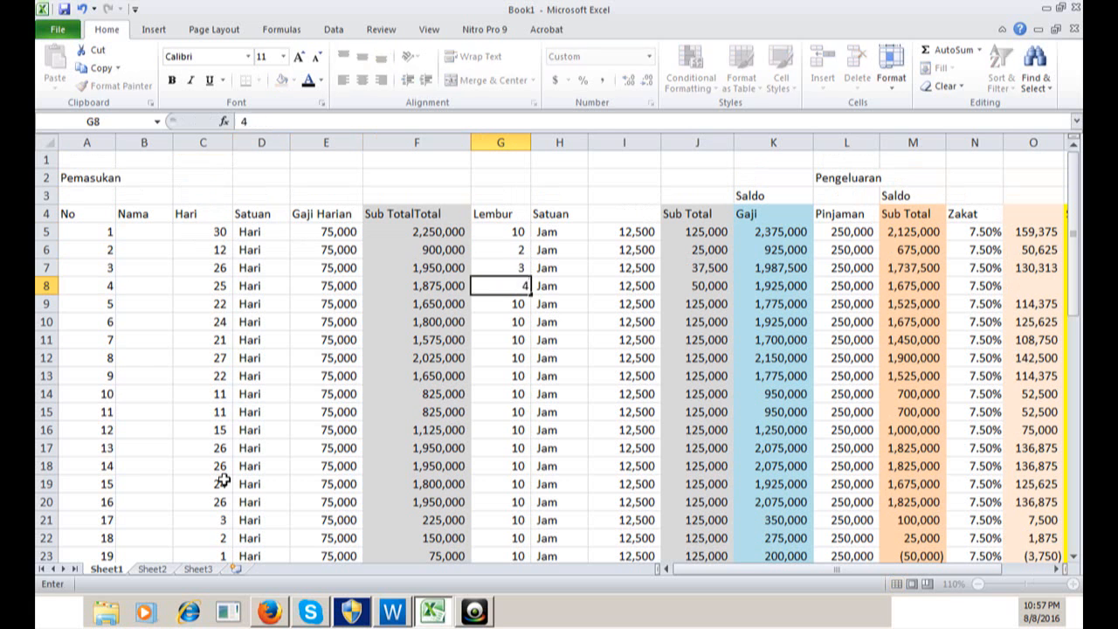
{"action": "key", "text": "Return"}
Set the Lembur hours in G9 through G12 to 5, 6, 7 and 8
{"action": "type", "text": "5"}
{"action": "key", "text": "Return"}
{"action": "type", "text": "6"}
{"action": "key", "text": "Return"}
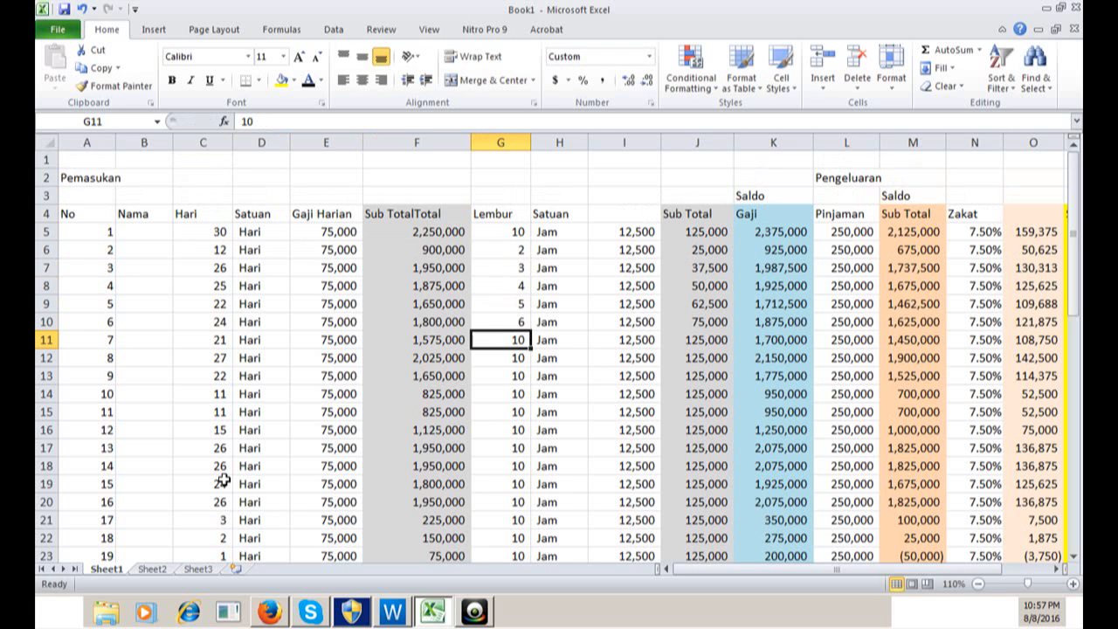
{"action": "type", "text": "7"}
{"action": "key", "text": "Return"}
{"action": "type", "text": "8"}
{"action": "key", "text": "Return"}
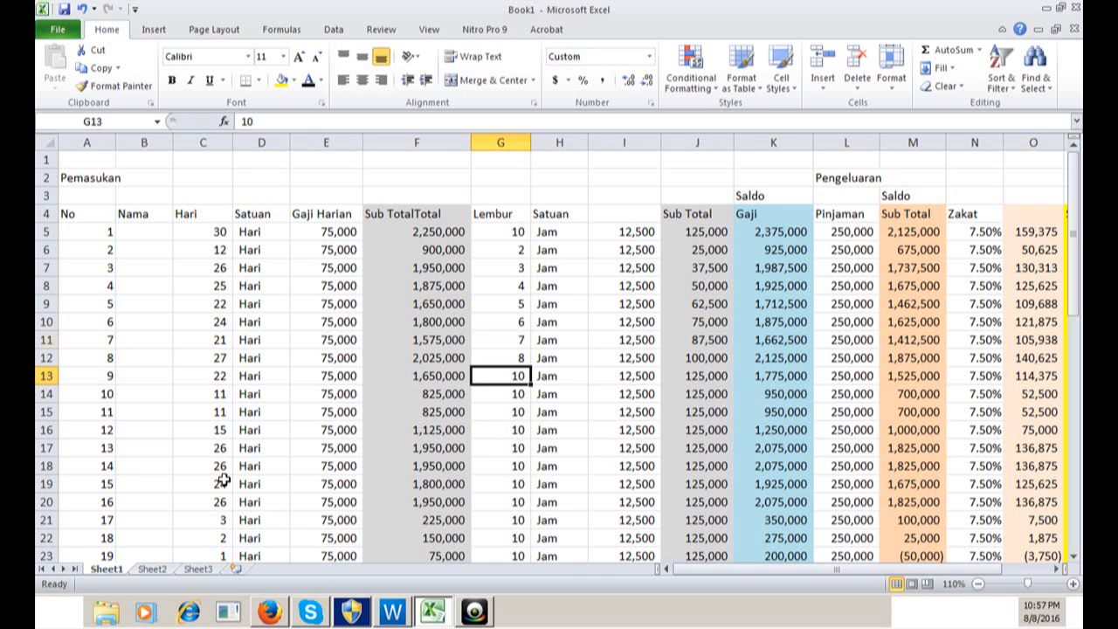
Set the Lembur hours in G13 through G15 to 5, 23 and 22
{"action": "type", "text": "5"}
{"action": "key", "text": "Return"}
{"action": "type", "text": "23"}
{"action": "key", "text": "Return"}
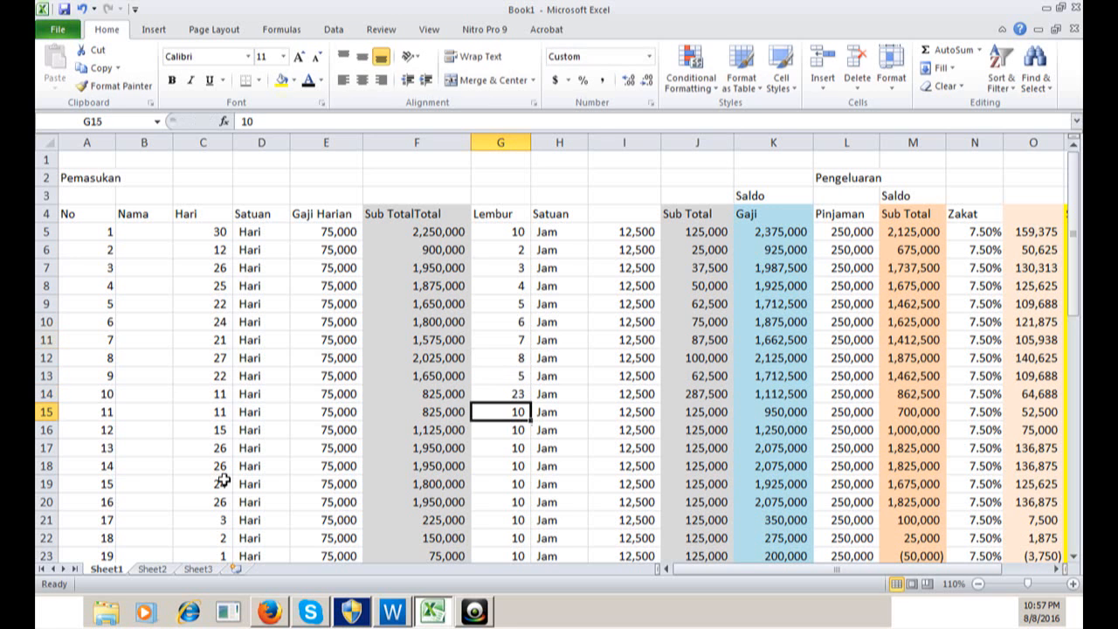
{"action": "type", "text": "22"}
{"action": "key", "text": "Return"}
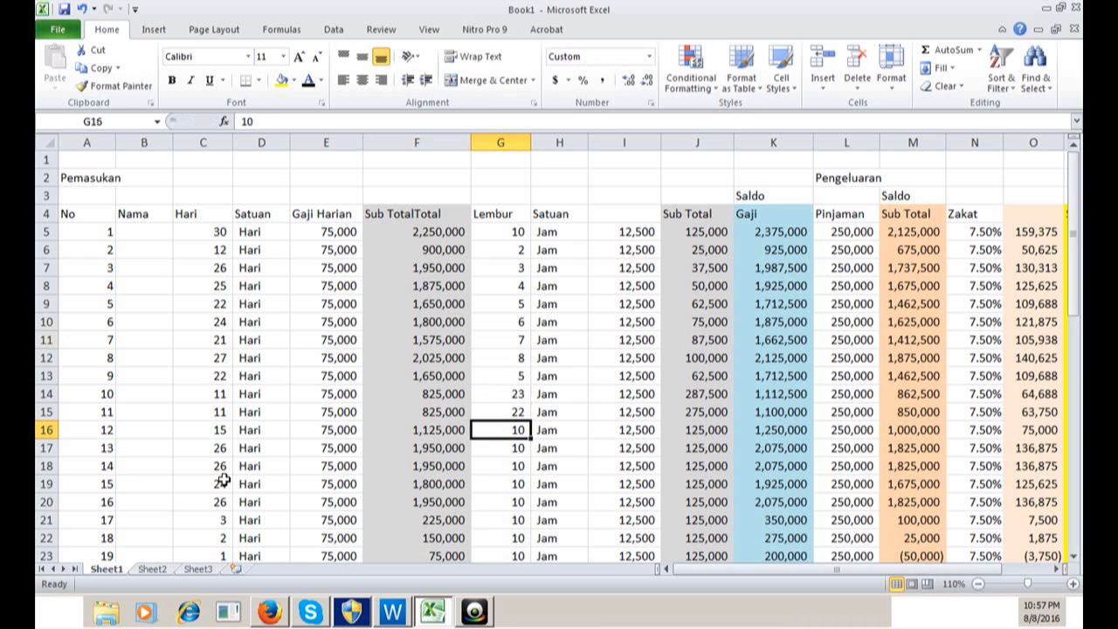
Set the Lembur hours in G16 through G18 to 22, 21 and 11
{"action": "type", "text": "22"}
{"action": "key", "text": "Return"}
{"action": "type", "text": "21"}
{"action": "key", "text": "Return"}
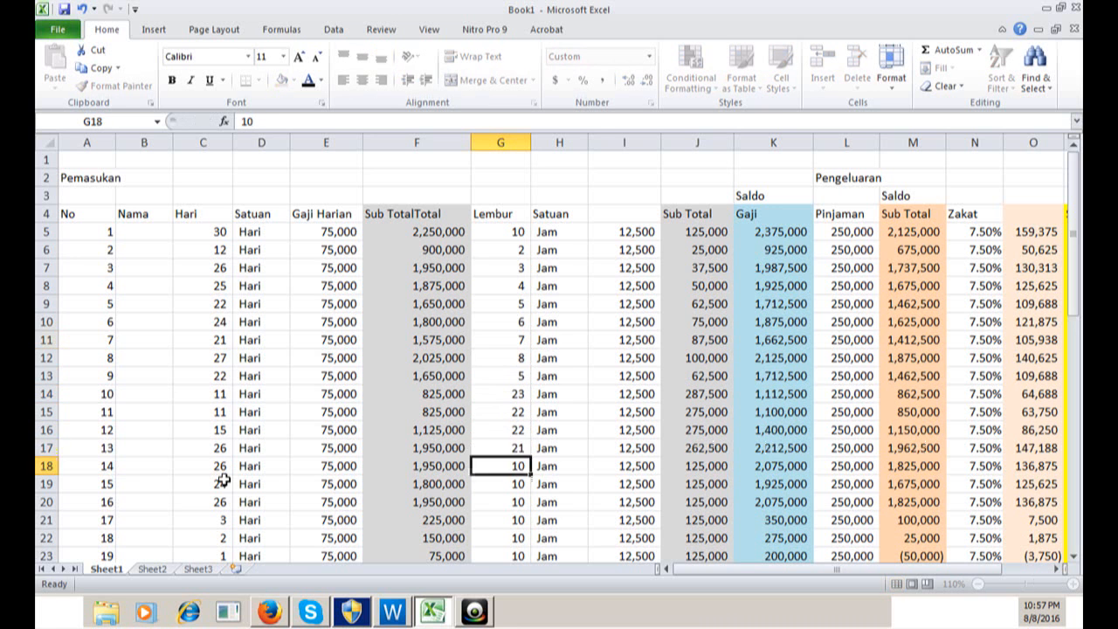
{"action": "type", "text": "1"}
{"action": "type", "text": "1"}
{"action": "key", "text": "Return"}
Set the Lembur hours in G19 through G21 to 1, 3 and 4
{"action": "type", "text": "1"}
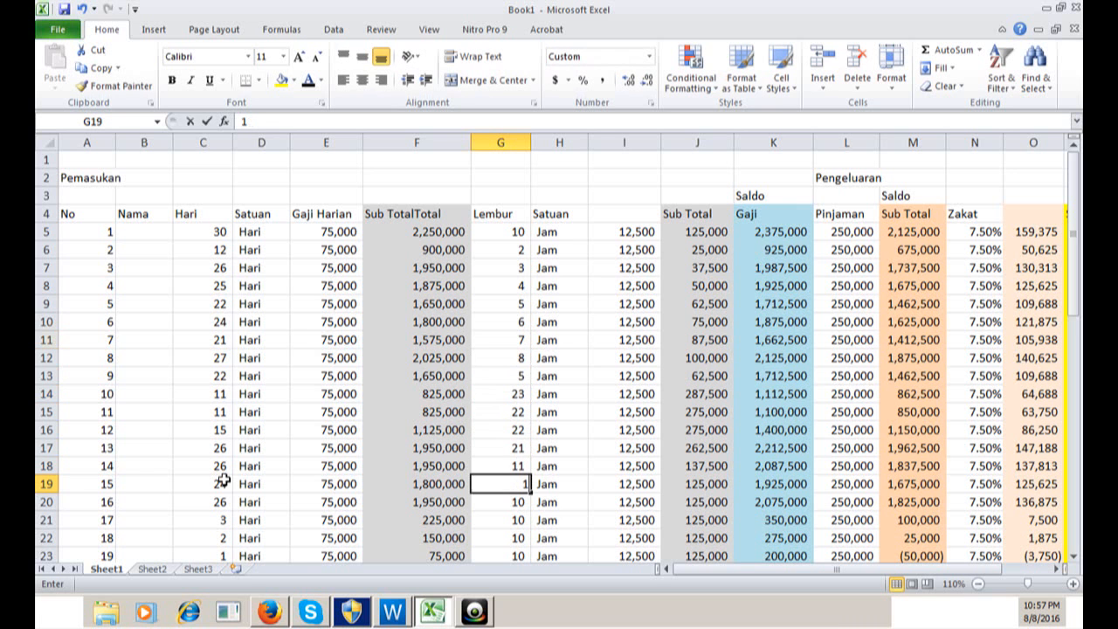
{"action": "key", "text": "Return"}
{"action": "type", "text": "3"}
{"action": "key", "text": "Return"}
{"action": "type", "text": "4"}
{"action": "key", "text": "Return"}
Set the Lembur hours in G22 through G24 to 5, 6 and 7
{"action": "type", "text": "5"}
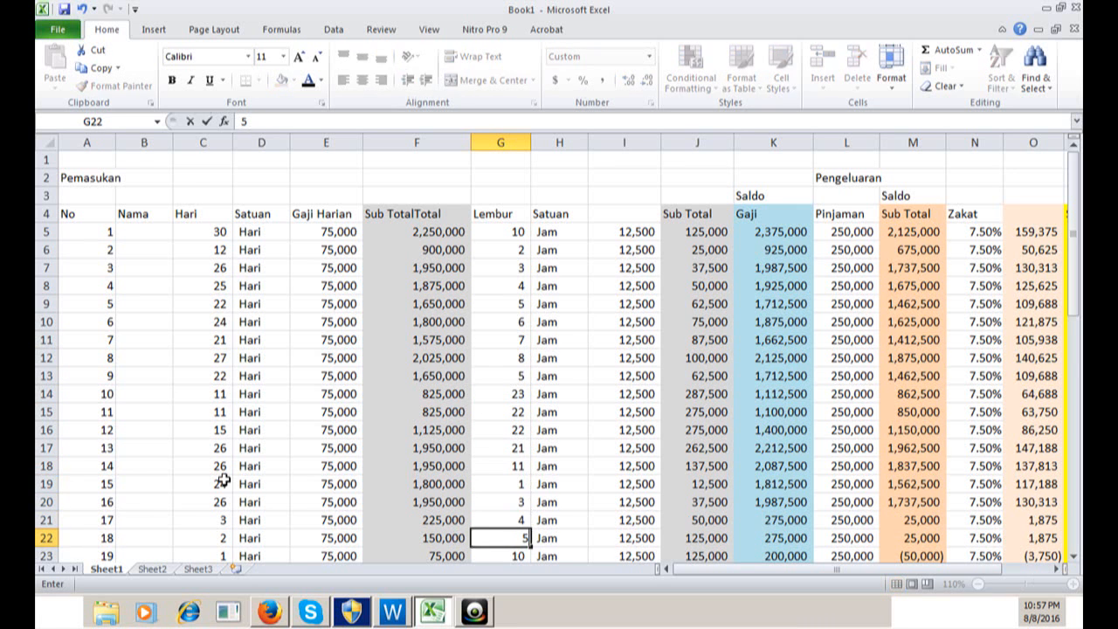
{"action": "key", "text": "Return"}
{"action": "type", "text": "6"}
{"action": "key", "text": "Return"}
{"action": "type", "text": "7"}
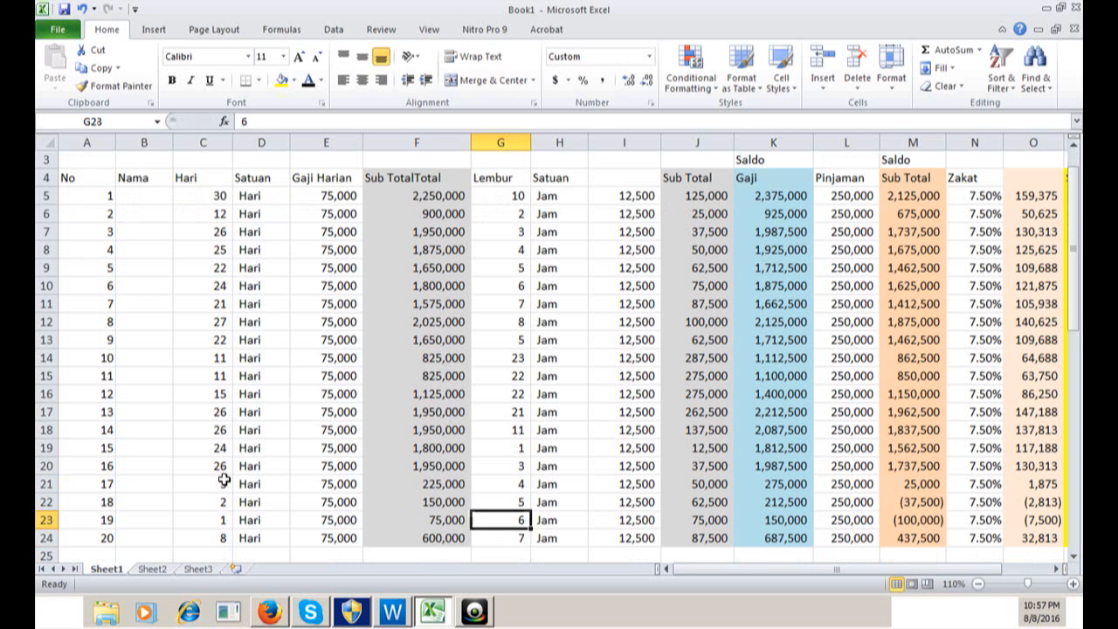
Set the Pinjaman amounts in L6 through L8 to 500,000, 23,000 and 2,345
{"action": "key", "text": "Up"}
{"action": "key", "text": "Up"}
{"action": "key", "text": "Up"}
{"action": "key", "text": "Up"}
{"action": "key", "text": "Up"}
{"action": "key", "text": "Up"}
{"action": "key", "text": "Up"}
{"action": "key", "text": "Up"}
{"action": "key", "text": "Up"}
{"action": "key", "text": "Up"}
{"action": "key", "text": "Up"}
{"action": "key", "text": "Up"}
{"action": "key", "text": "Up"}
{"action": "key", "text": "Up"}
{"action": "key", "text": "Up"}
{"action": "key", "text": "Up"}
{"action": "key", "text": "Up"}
{"action": "key", "text": "Up"}
{"action": "key", "text": "Up"}
{"action": "key", "text": "Up"}
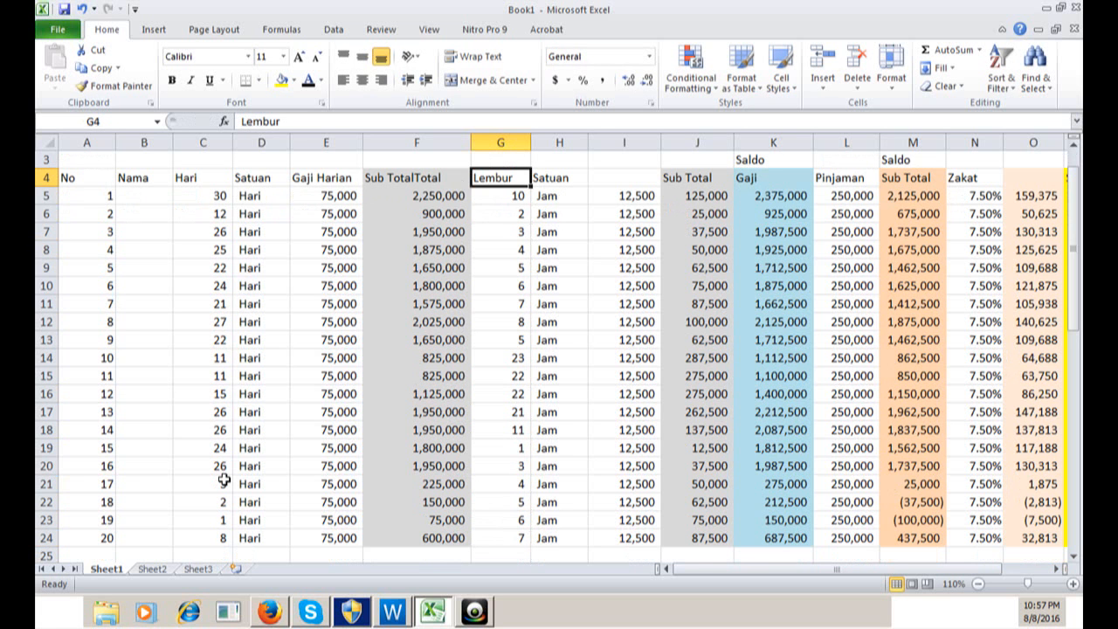
{"action": "key", "text": "Down"}
{"action": "key", "text": "Down"}
{"action": "key", "text": "Right"}
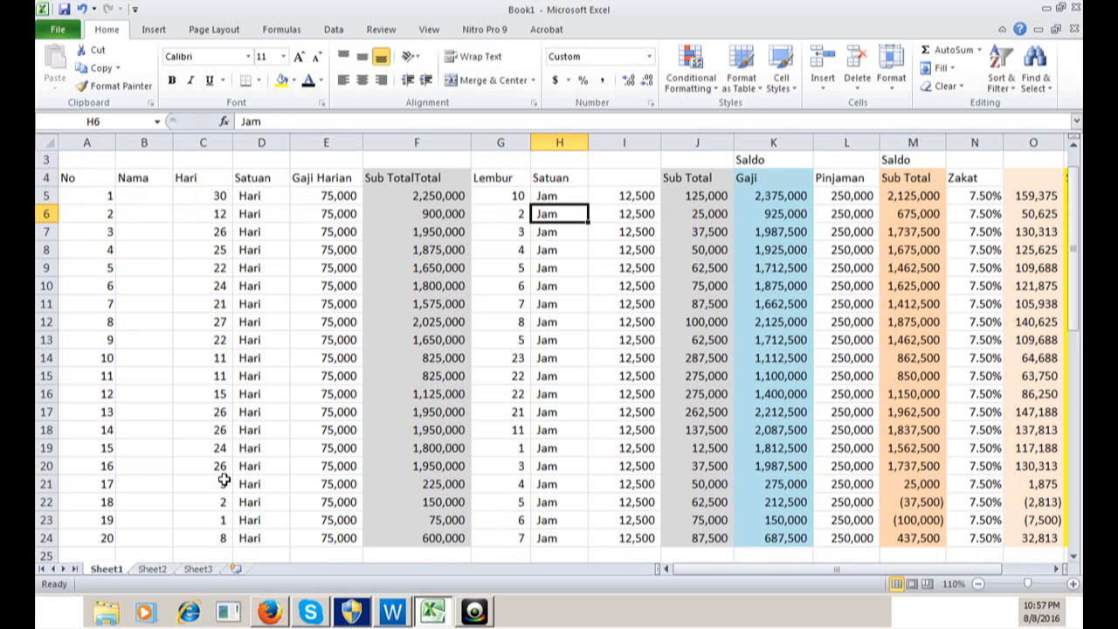
{"action": "key", "text": "Right"}
{"action": "key", "text": "Right"}
{"action": "key", "text": "Right"}
{"action": "key", "text": "Right"}
{"action": "key", "text": "Right"}
{"action": "key", "text": "Right"}
{"action": "key", "text": "Right"}
{"action": "key", "text": "Right"}
{"action": "key", "text": "Left"}
{"action": "key", "text": "Left"}
{"action": "key", "text": "Left"}
{"action": "key", "text": "Left"}
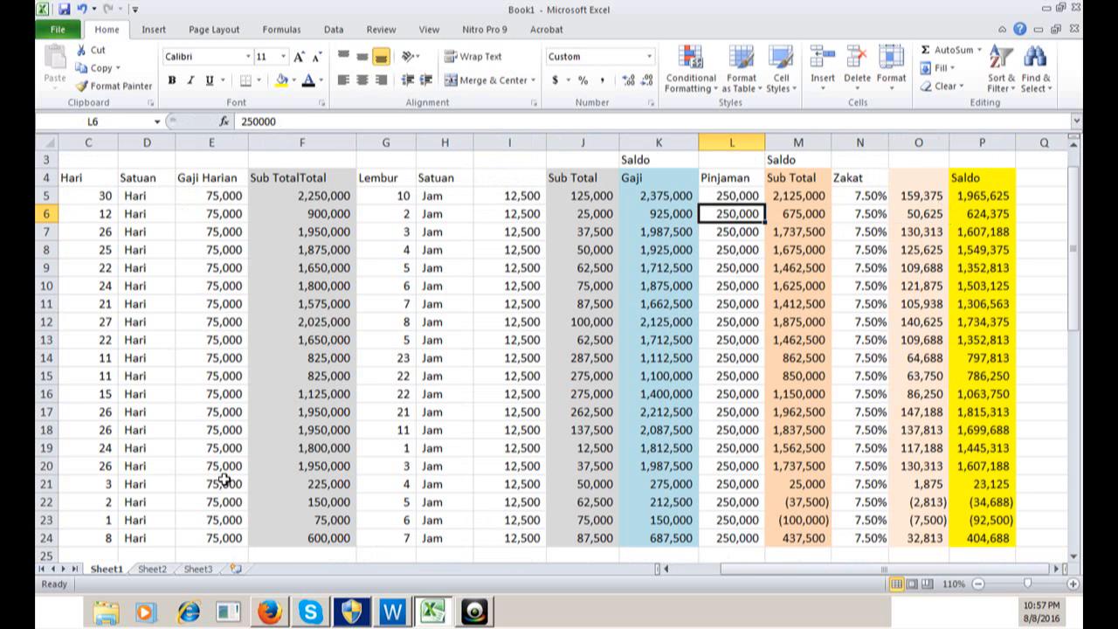
{"action": "type", "text": "500"}
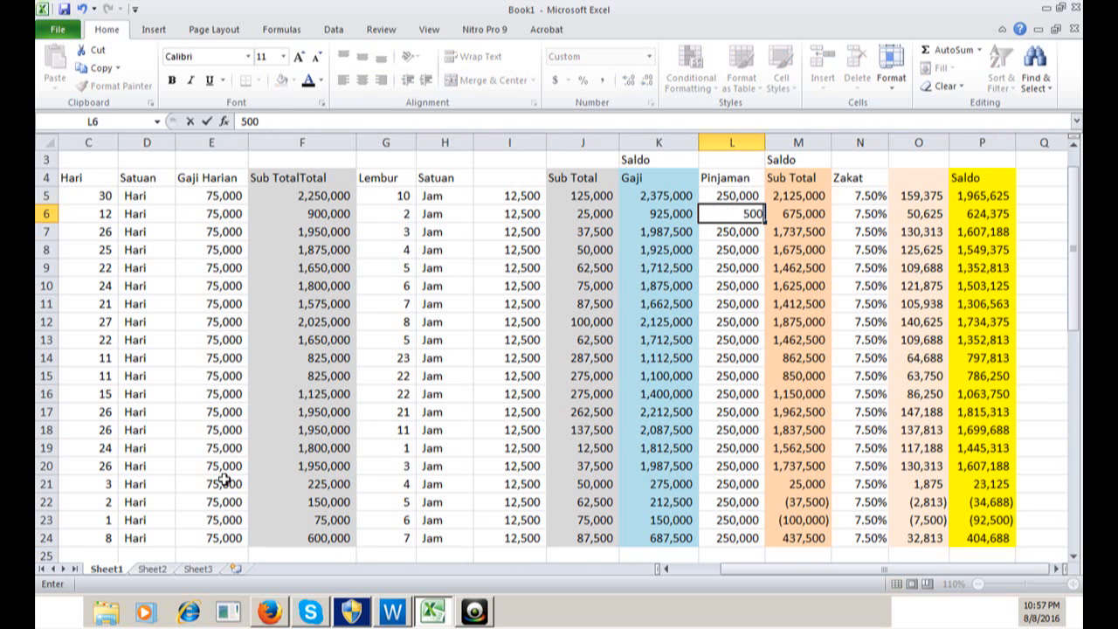
{"action": "type", "text": ",0000"}
{"action": "key", "text": "Return"}
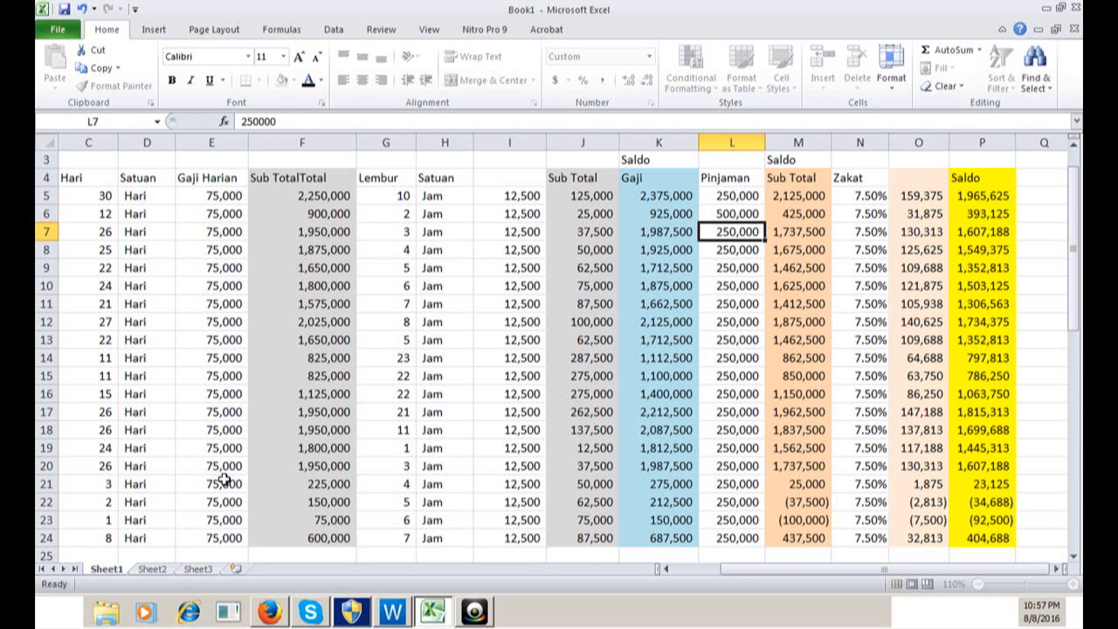
{"action": "type", "text": "23"}
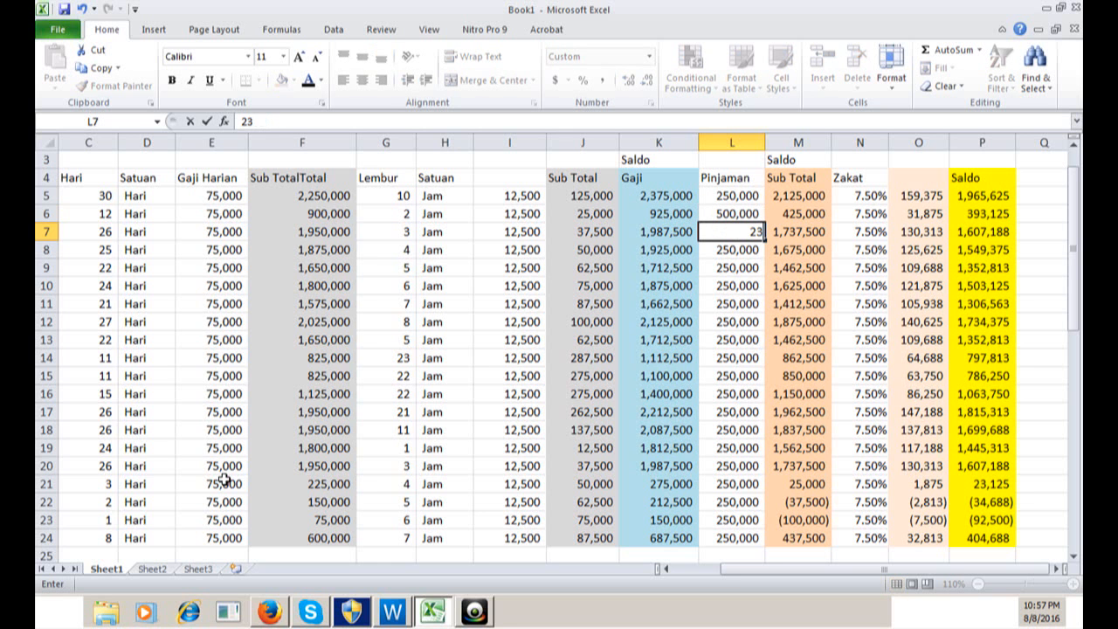
{"action": "type", "text": ",000"}
{"action": "key", "text": "Return"}
{"action": "type", "text": "2345"}
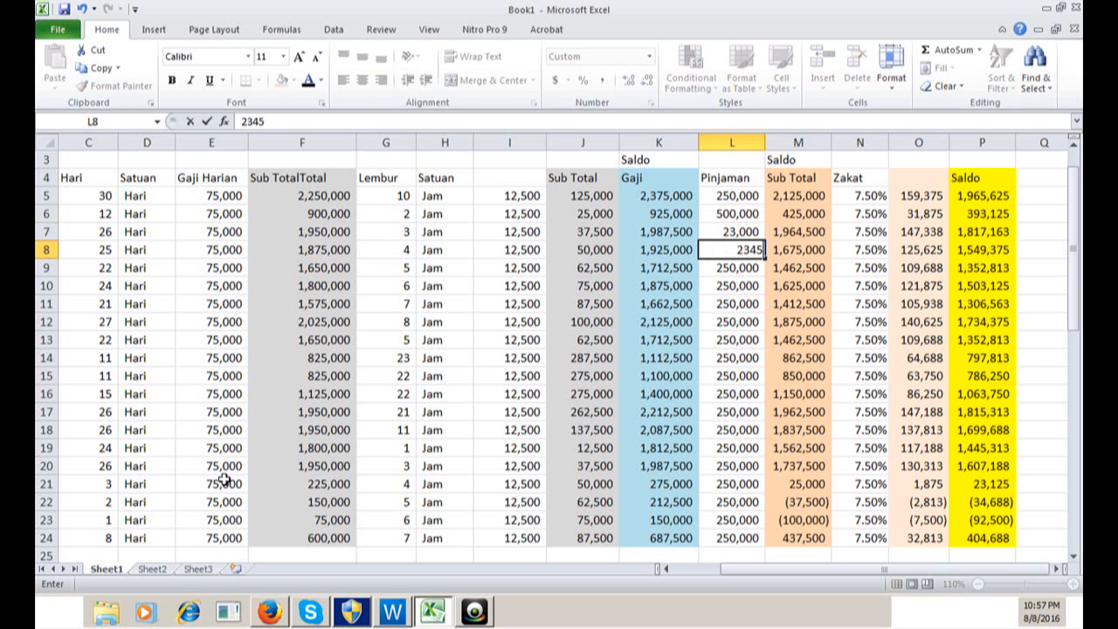
{"action": "key", "text": "Return"}
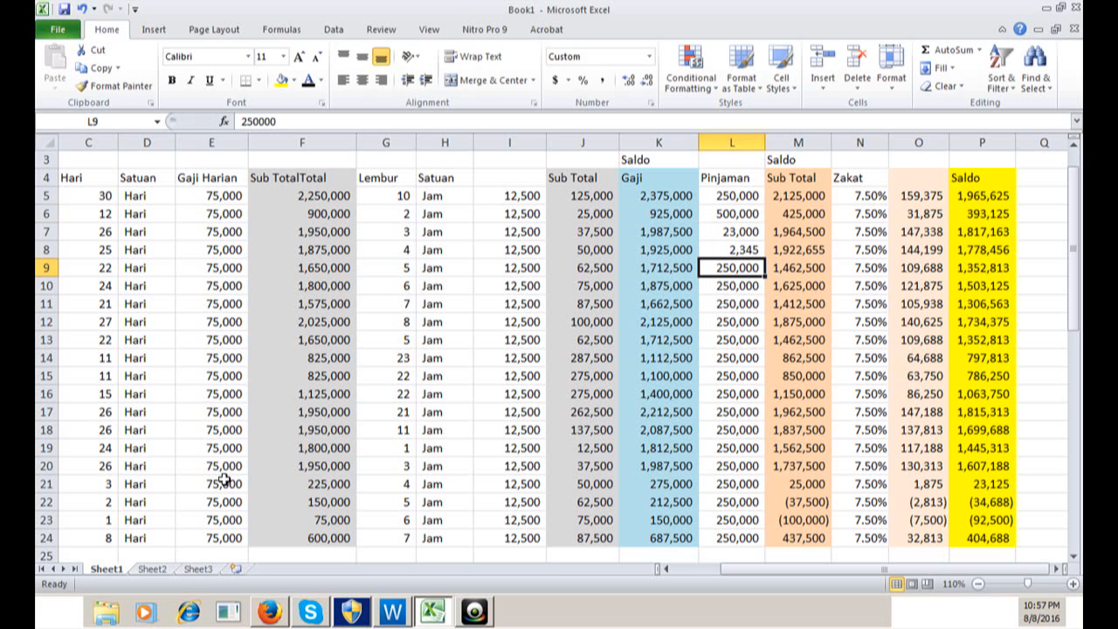
Set the Pinjaman amounts in L22 and L23 to zero
{"action": "key", "text": "Down"}
{"action": "key", "text": "Down"}
{"action": "key", "text": "Down"}
{"action": "key", "text": "Right"}
{"action": "key", "text": "Right"}
{"action": "key", "text": "Right"}
{"action": "key", "text": "Right"}
{"action": "key", "text": "Right"}
{"action": "key", "text": "Right"}
{"action": "key", "text": "Right"}
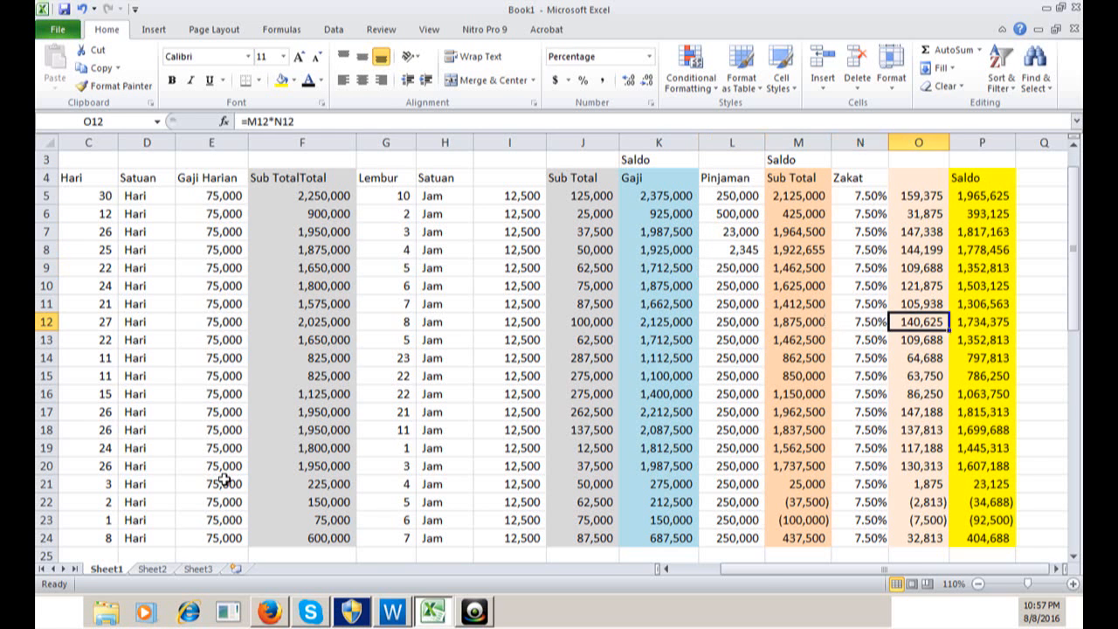
{"action": "key", "text": "Down"}
{"action": "key", "text": "Down"}
{"action": "key", "text": "Down"}
{"action": "key", "text": "Down"}
{"action": "key", "text": "Down"}
{"action": "key", "text": "Down"}
{"action": "key", "text": "Down"}
{"action": "key", "text": "Down"}
{"action": "key", "text": "Down"}
{"action": "key", "text": "Down"}
{"action": "key", "text": "Up"}
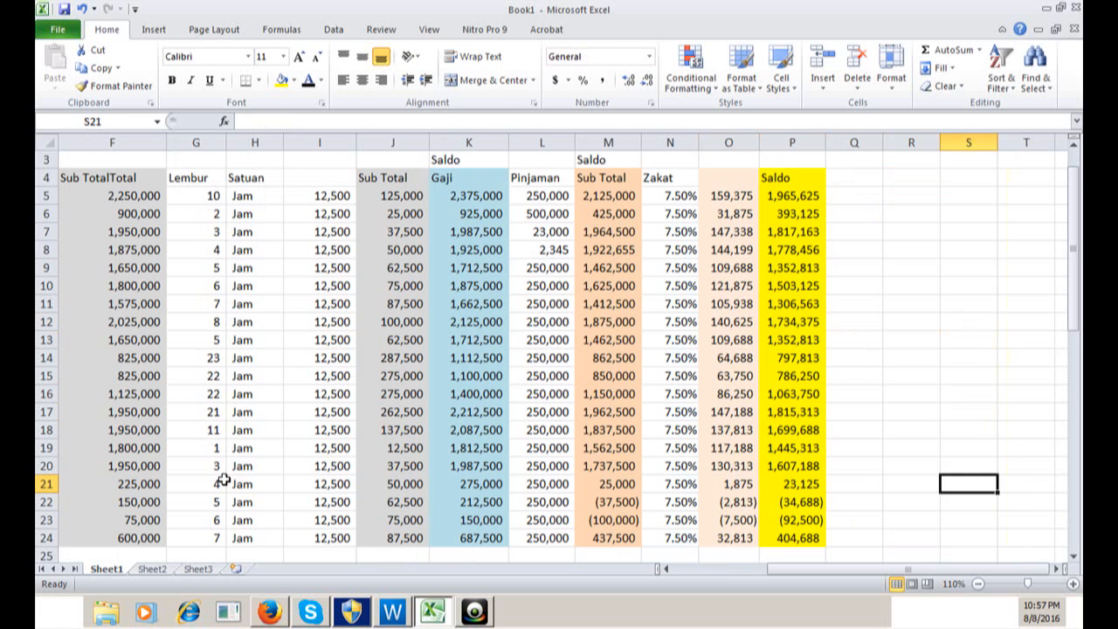
{"action": "key", "text": "Down"}
{"action": "key", "text": "Left"}
{"action": "key", "text": "Left"}
{"action": "key", "text": "Left"}
{"action": "key", "text": "Left"}
{"action": "key", "text": "Left"}
{"action": "key", "text": "Left"}
{"action": "key", "text": "Left"}
{"action": "key", "text": "Left"}
{"action": "key", "text": "Left"}
{"action": "key", "text": "Left"}
{"action": "key", "text": "Right"}
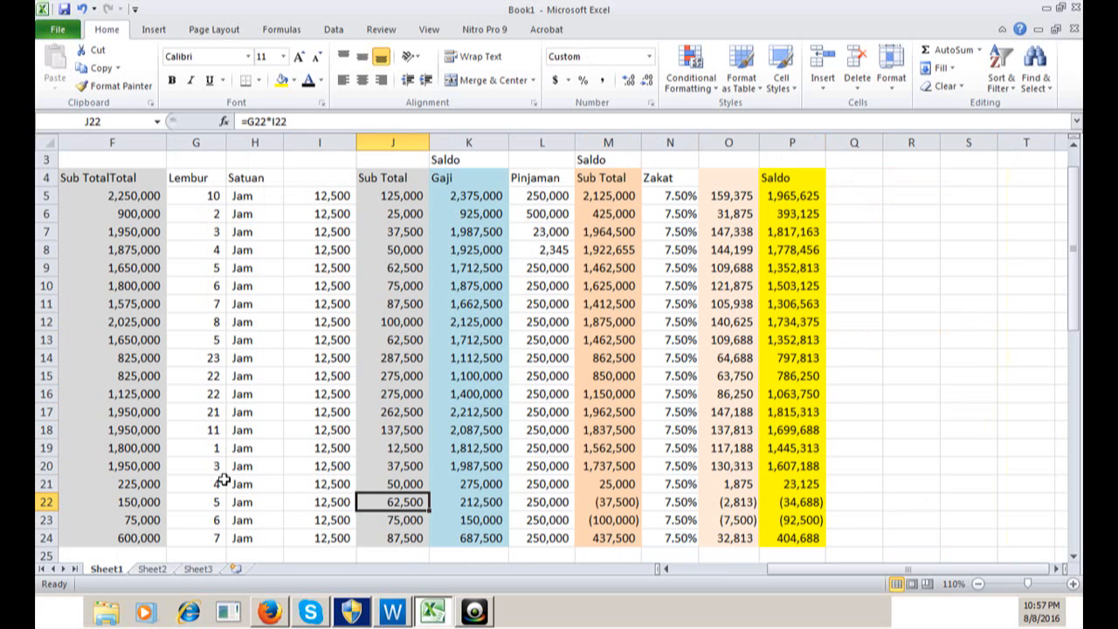
{"action": "key", "text": "Right"}
{"action": "key", "text": "Right"}
{"action": "key", "text": "BackSpace"}
{"action": "key", "text": "Return"}
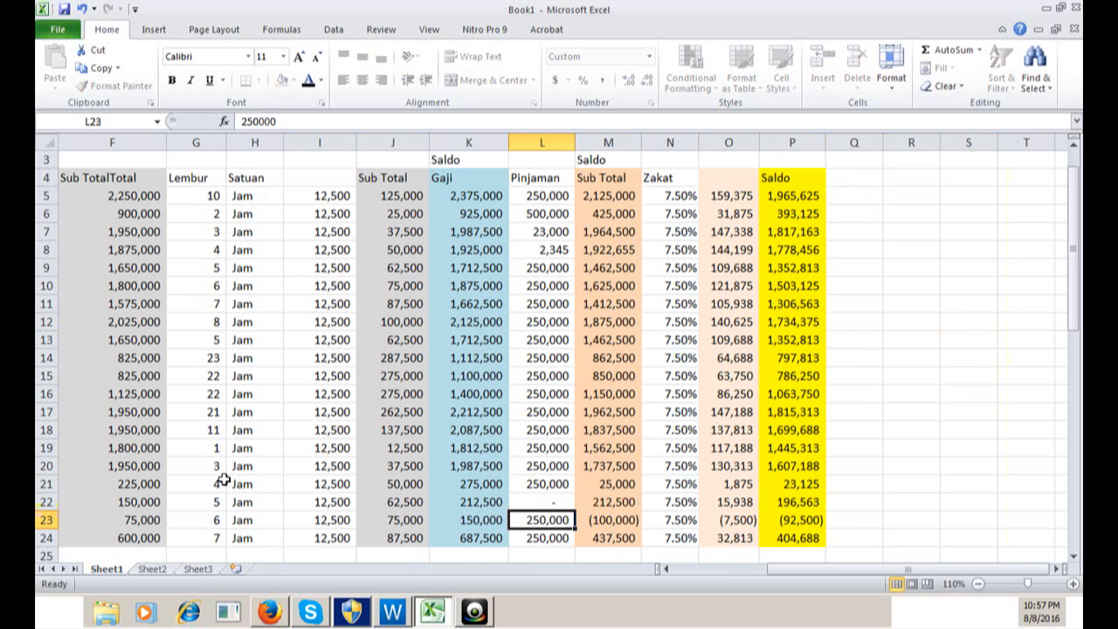
{"action": "key", "text": "BackSpace"}
{"action": "key", "text": "Return"}
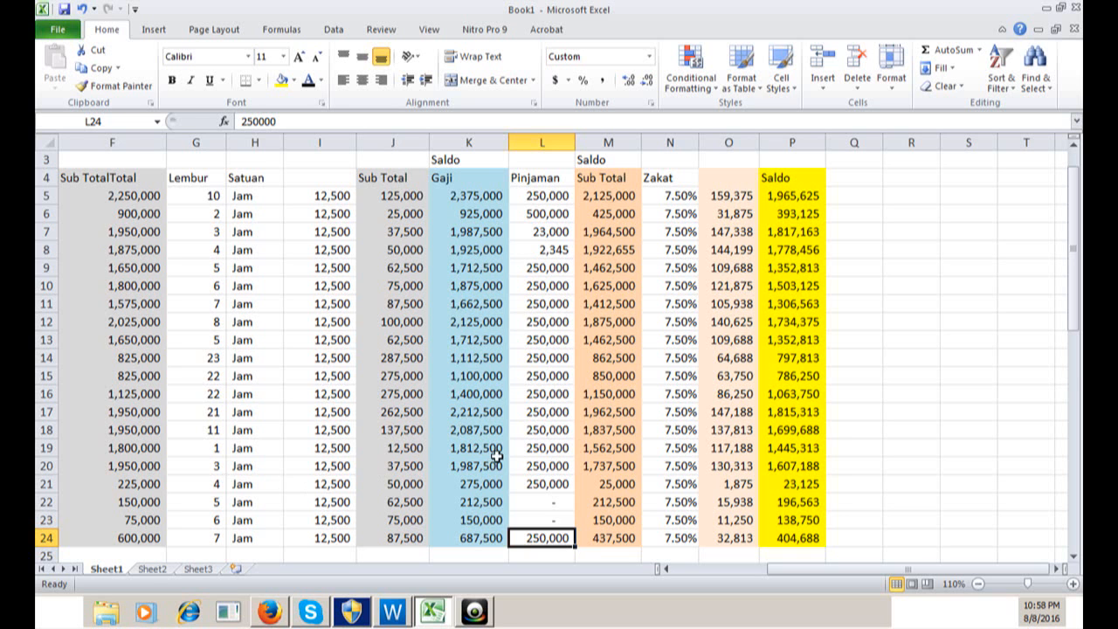
Total the Hari column in C25 with AutoSum over C5:C24
{"action": "scroll", "coordinate": [494, 461], "scroll_direction": "down", "scroll_amount": 2}
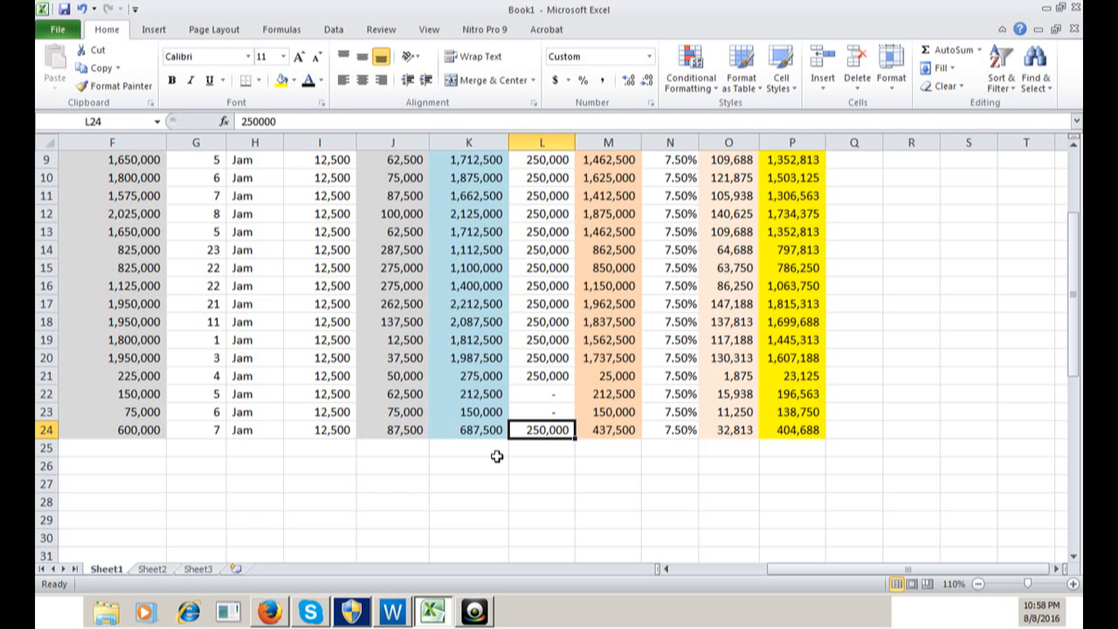
{"action": "scroll", "coordinate": [496, 456], "scroll_direction": "up", "scroll_amount": 3}
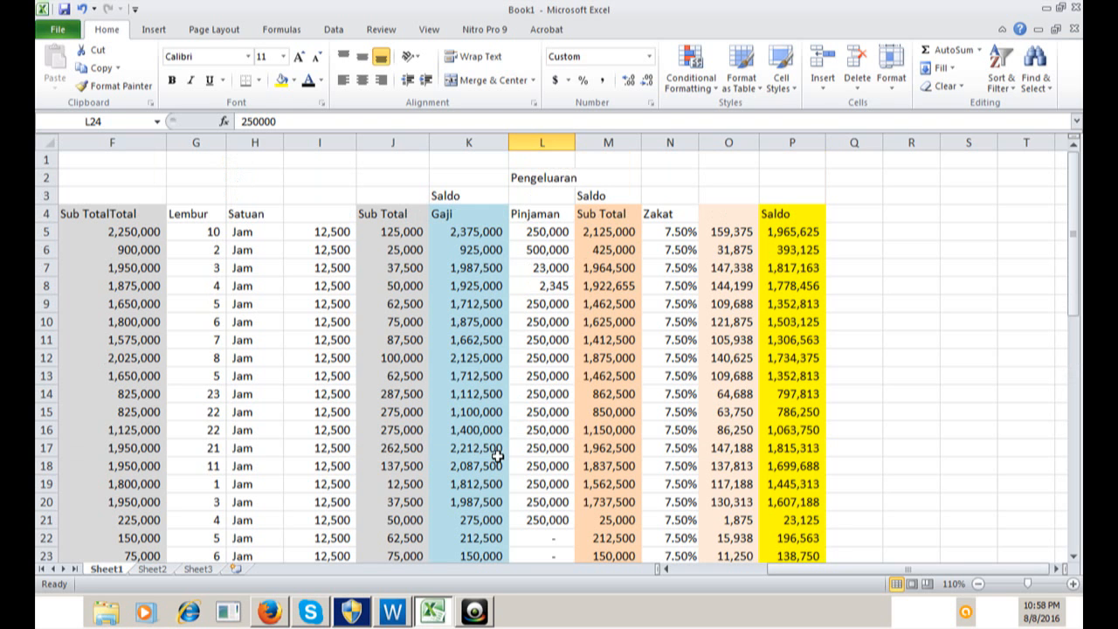
{"action": "left_click", "coordinate": [364, 435]}
{"action": "key", "text": "Left"}
{"action": "key", "text": "Left"}
{"action": "key", "text": "Left"}
{"action": "key", "text": "Left"}
{"action": "key", "text": "Left"}
{"action": "key", "text": "Left"}
{"action": "key", "text": "Left"}
{"action": "key", "text": "Left"}
{"action": "key", "text": "Left"}
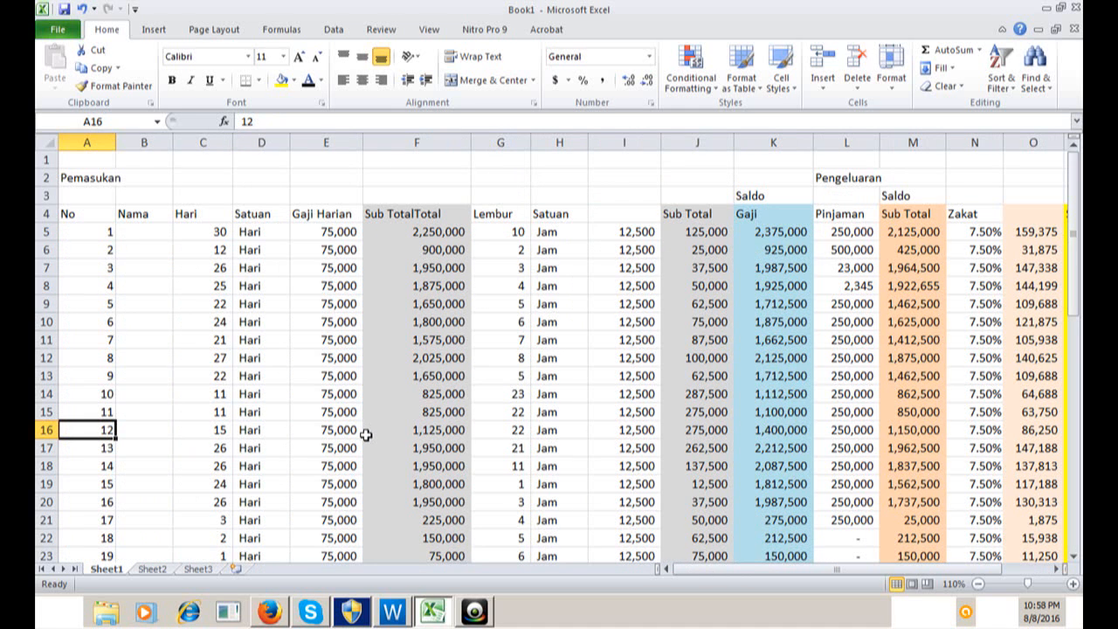
{"action": "scroll", "coordinate": [370, 424], "scroll_direction": "down", "scroll_amount": 3}
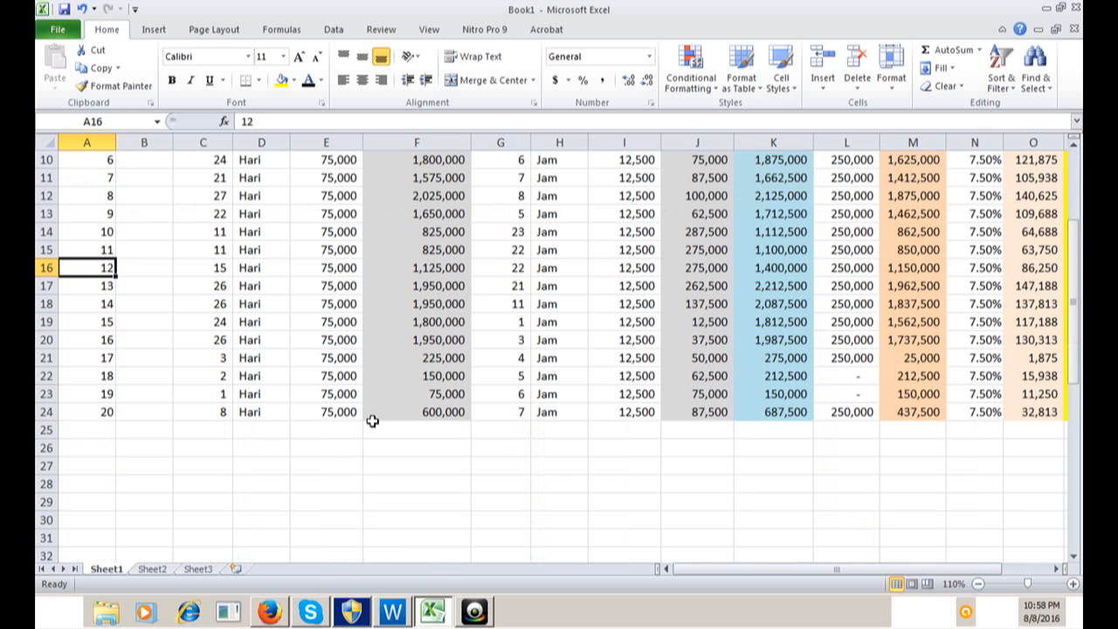
{"action": "left_click", "coordinate": [202, 425]}
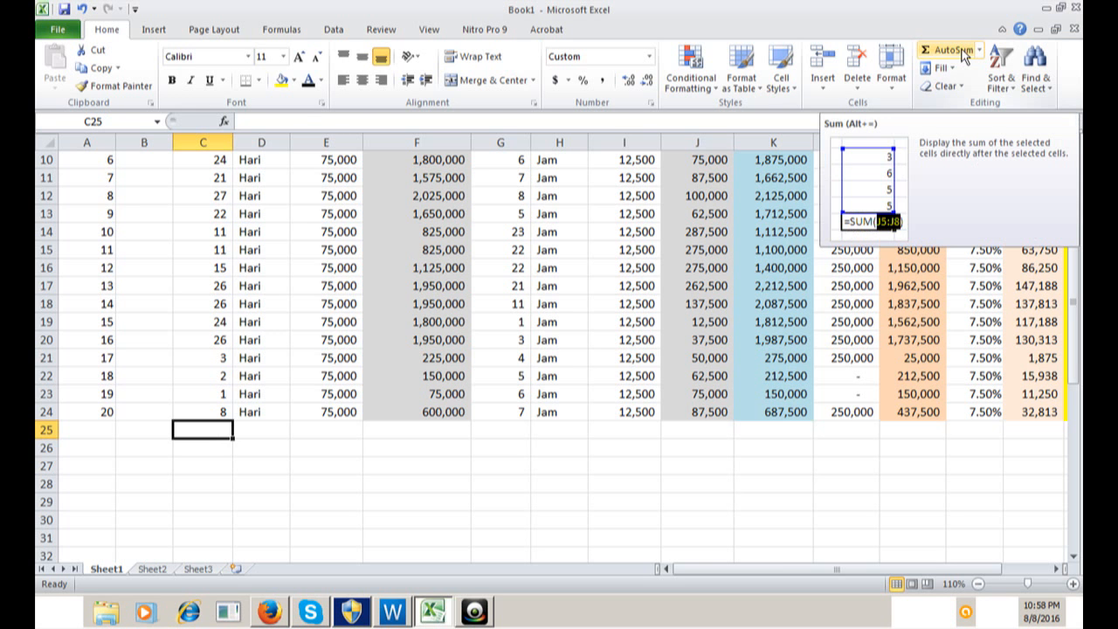
{"action": "left_click", "coordinate": [963, 52]}
{"action": "scroll", "coordinate": [404, 293], "scroll_direction": "up", "scroll_amount": 3}
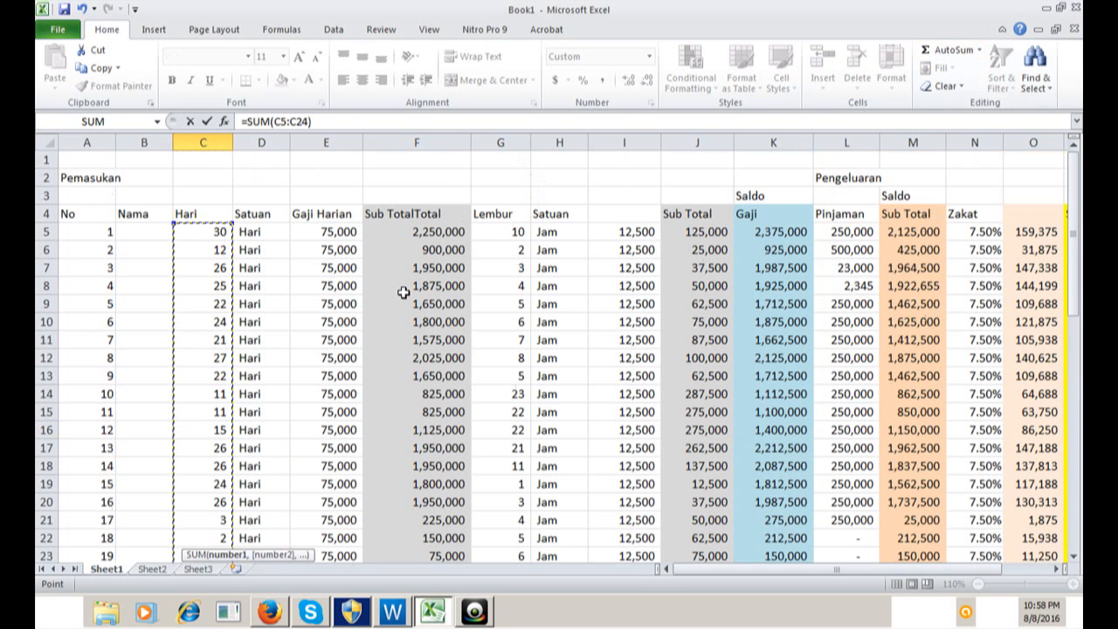
{"action": "scroll", "coordinate": [210, 262], "scroll_direction": "down", "scroll_amount": 6}
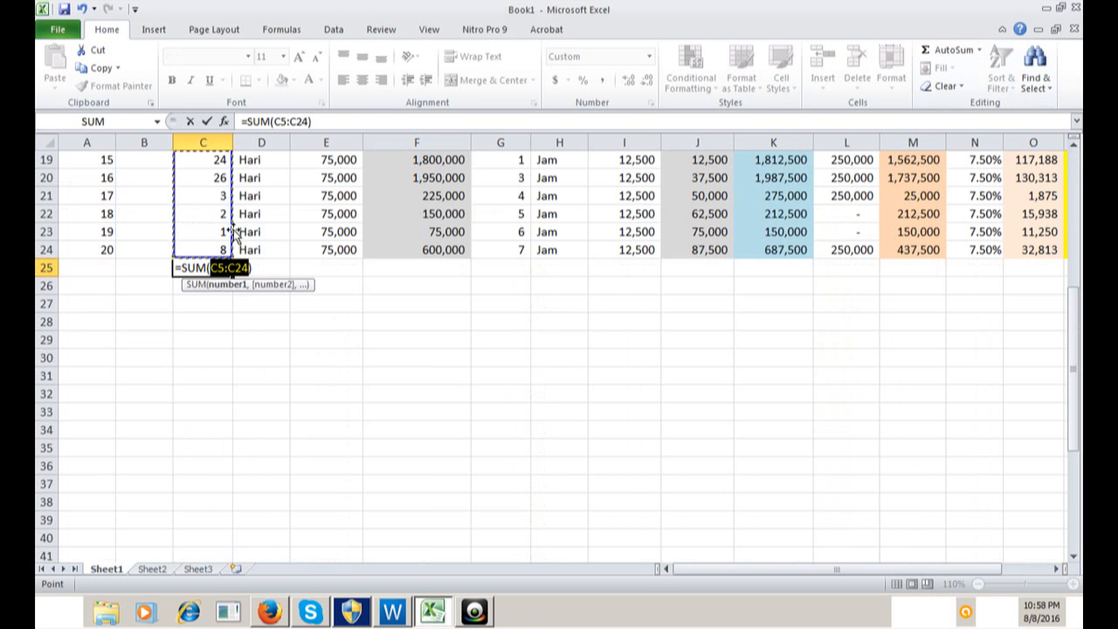
{"action": "left_click", "coordinate": [205, 122]}
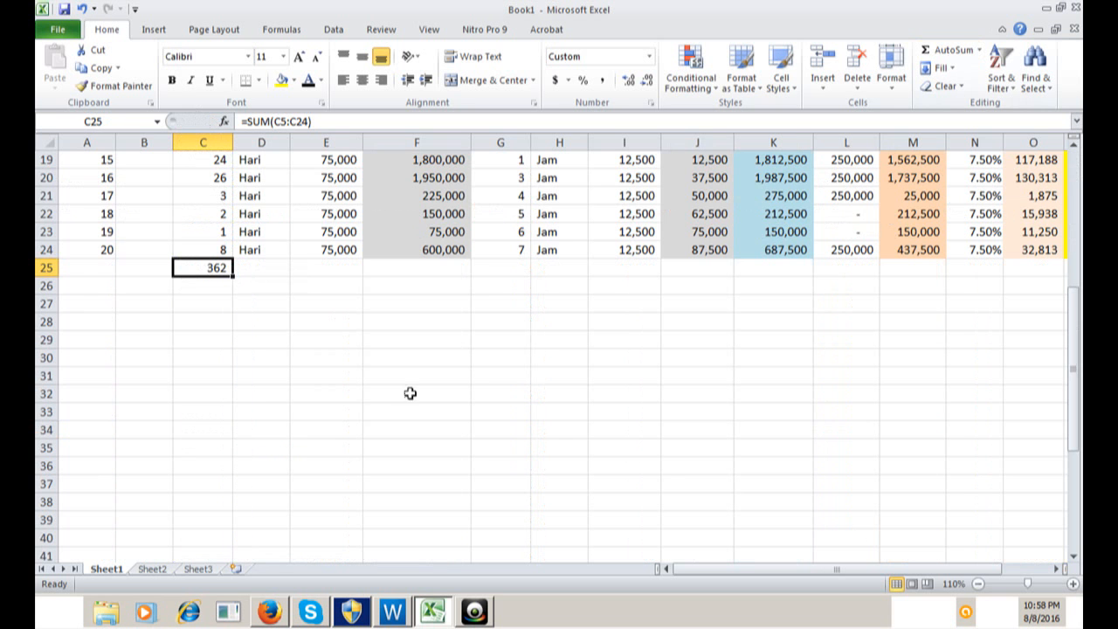
Copy the Hari total formula from C25 and paste it under the daily wage subtotal in F25
{"action": "scroll", "coordinate": [411, 395], "scroll_direction": "up", "scroll_amount": 6}
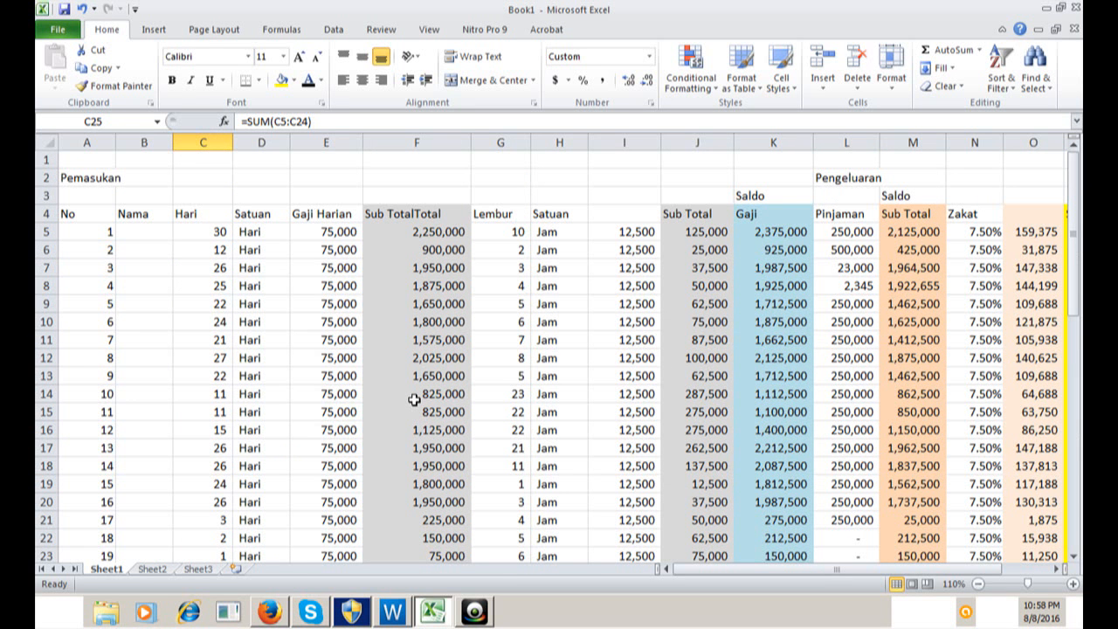
{"action": "scroll", "coordinate": [414, 399], "scroll_direction": "down", "scroll_amount": 3}
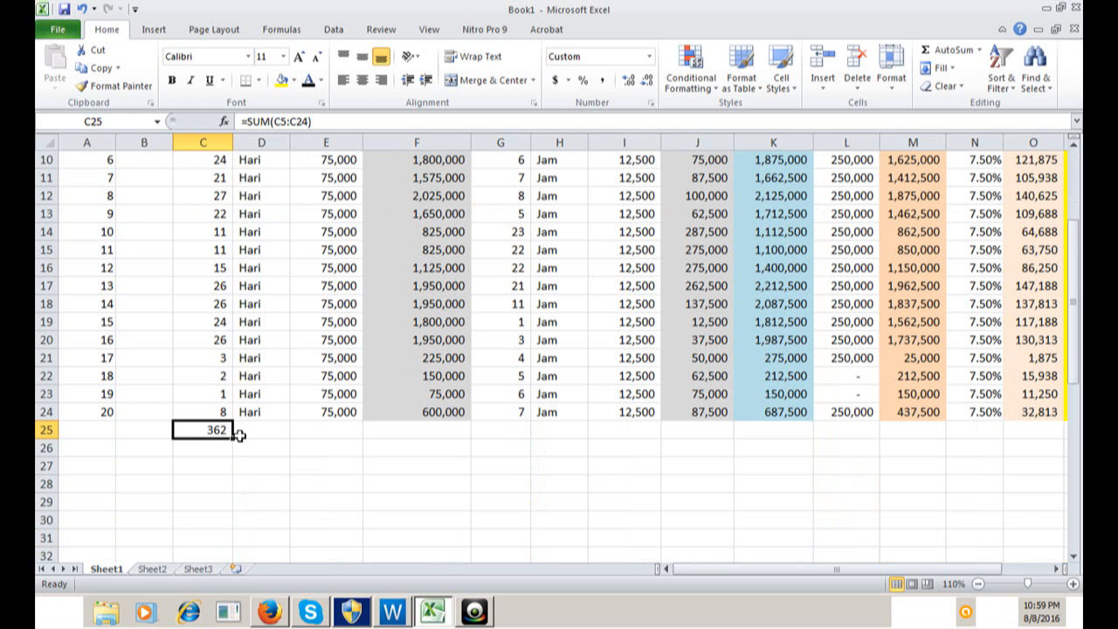
{"action": "right_click", "coordinate": [238, 434]}
{"action": "left_click", "coordinate": [325, 173]}
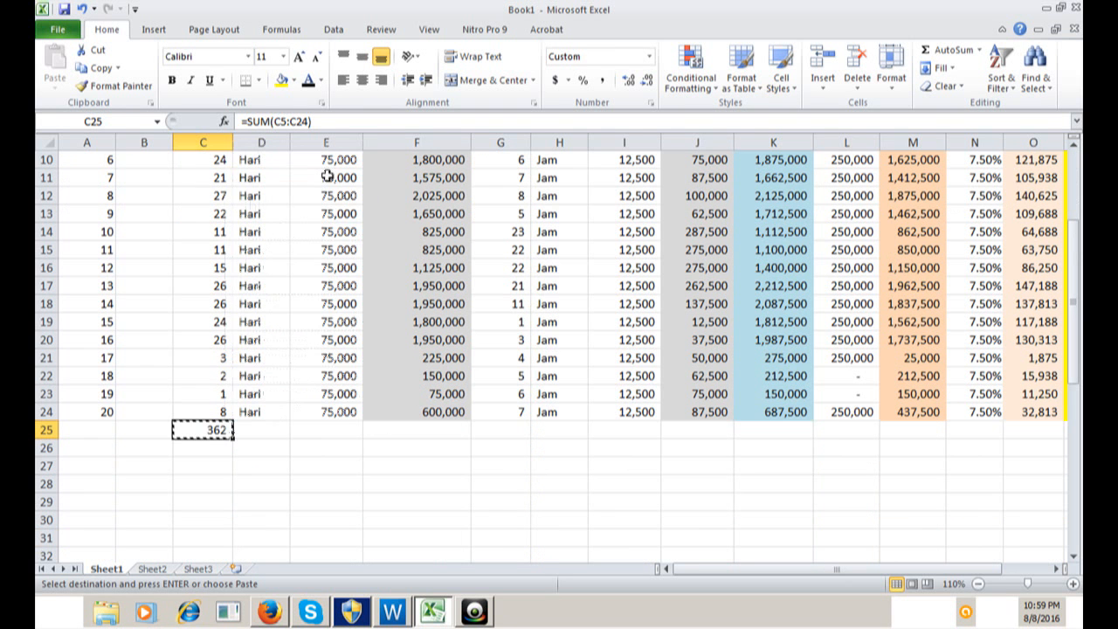
{"action": "right_click", "coordinate": [434, 432]}
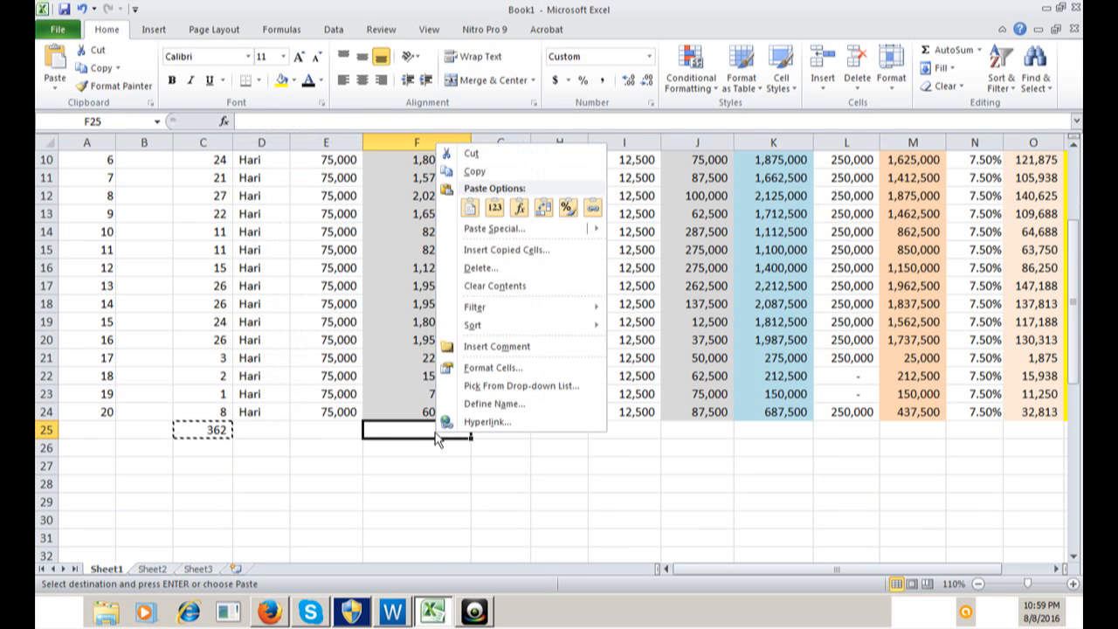
{"action": "left_click", "coordinate": [470, 197]}
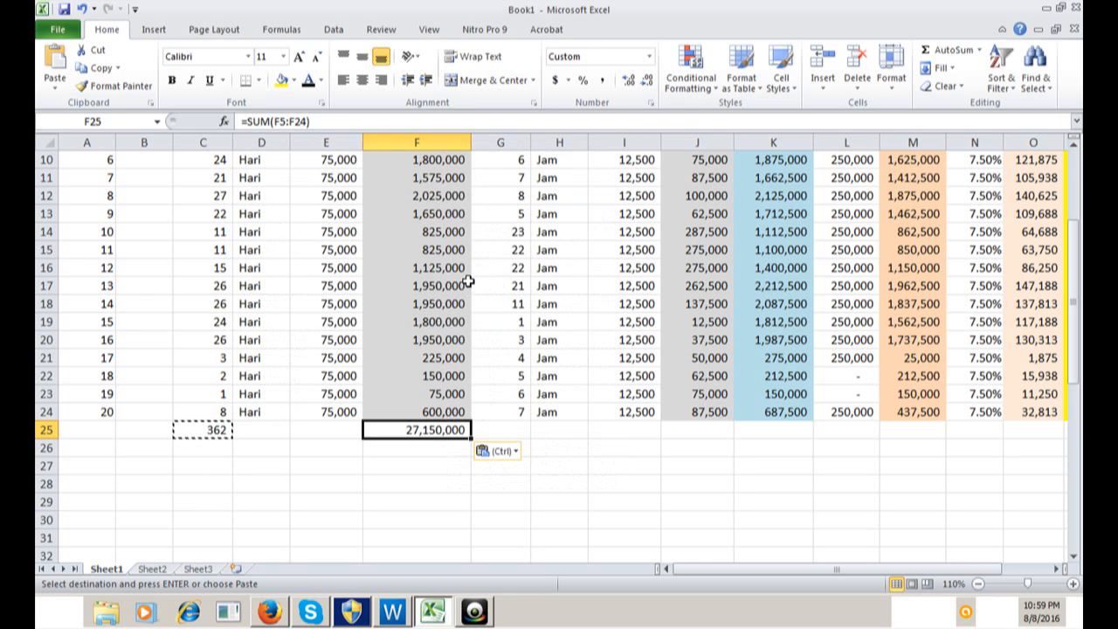
Paste the copied sum formula under the overtime subtotal in J25 and the Lembur hours in G25
{"action": "left_click", "coordinate": [704, 432]}
{"action": "right_click", "coordinate": [704, 431]}
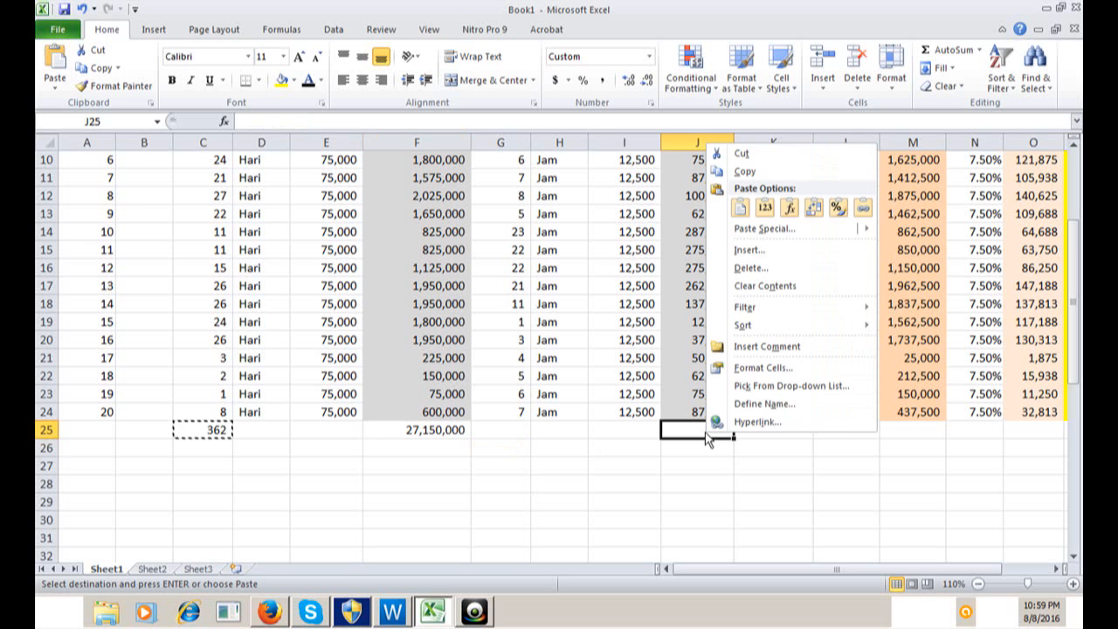
{"action": "left_click", "coordinate": [739, 208]}
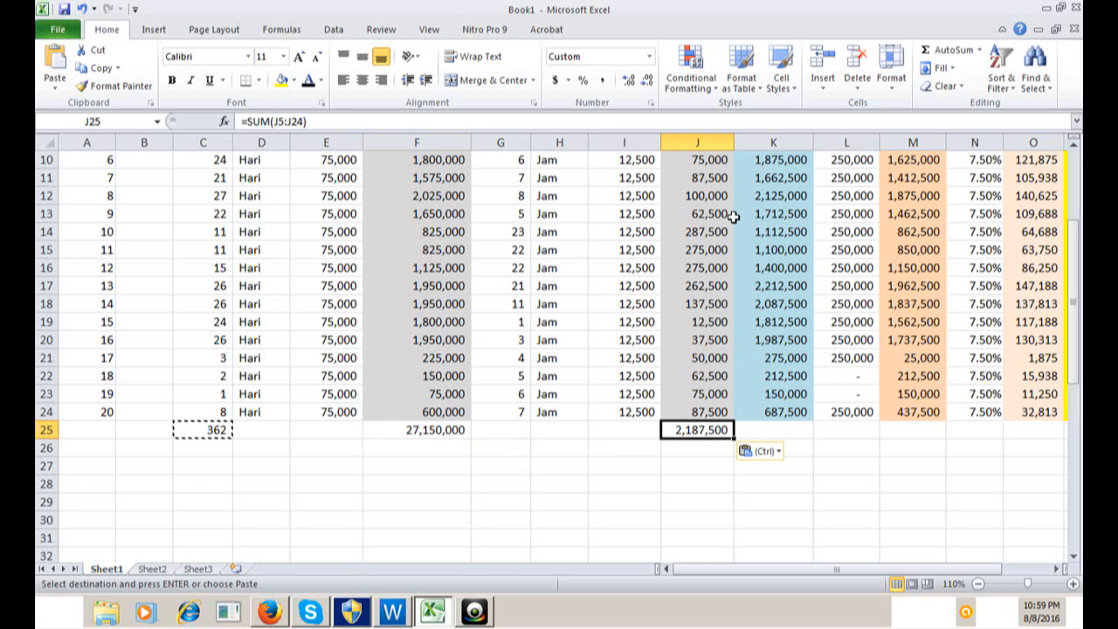
{"action": "left_click", "coordinate": [516, 430]}
{"action": "right_click", "coordinate": [517, 430]}
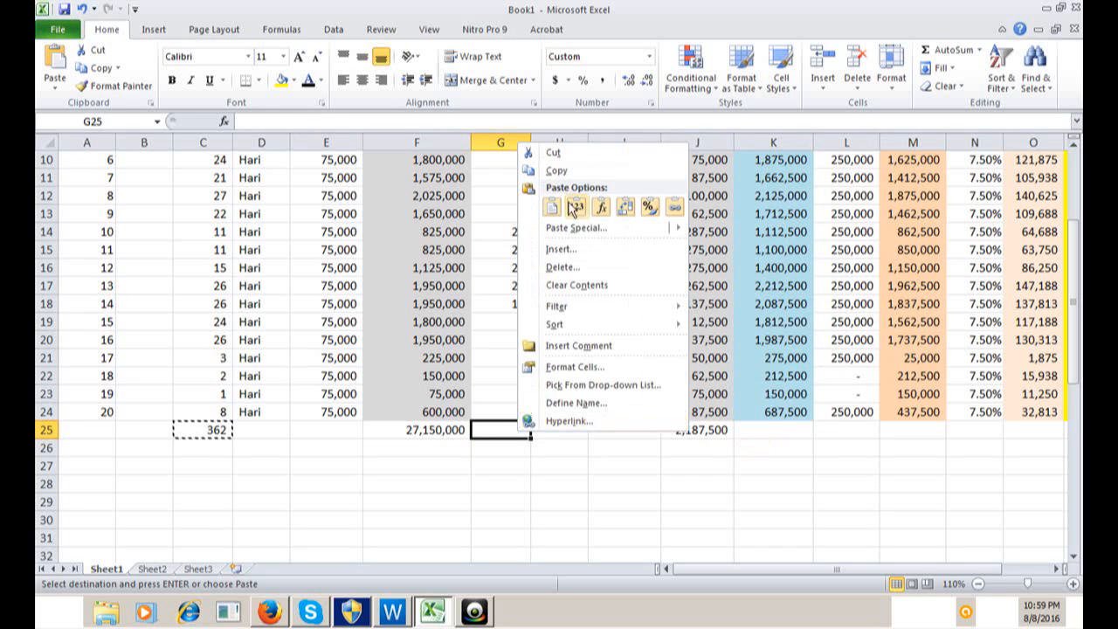
{"action": "left_click", "coordinate": [574, 207]}
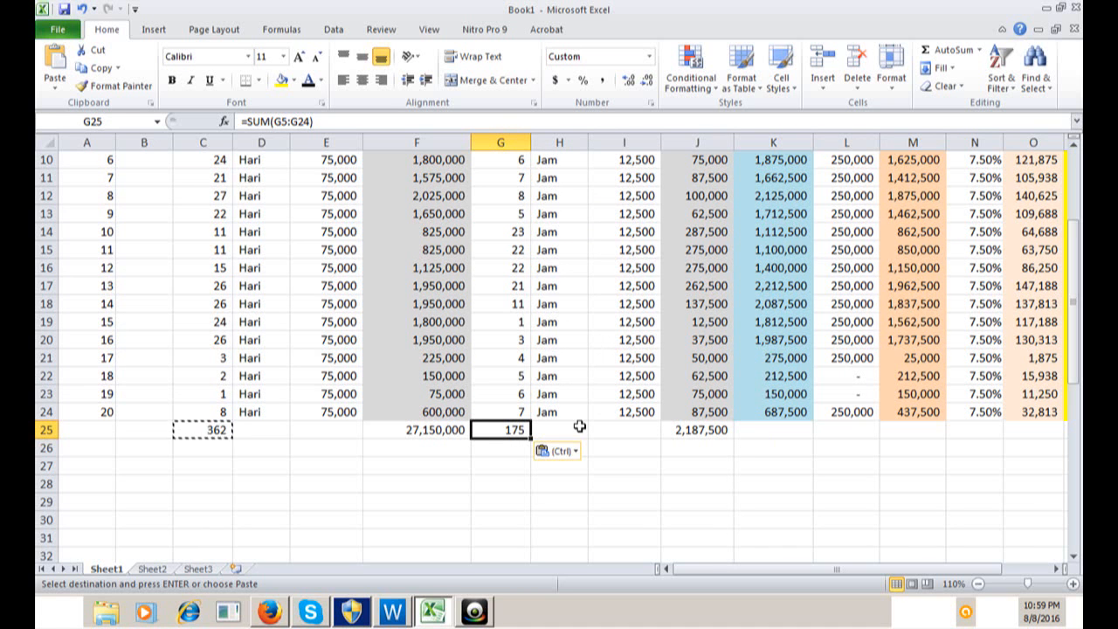
Paste the copied sum formula under the Saldo Gaji column in K25 and the Pinjaman column in L25
{"action": "right_click", "coordinate": [790, 432]}
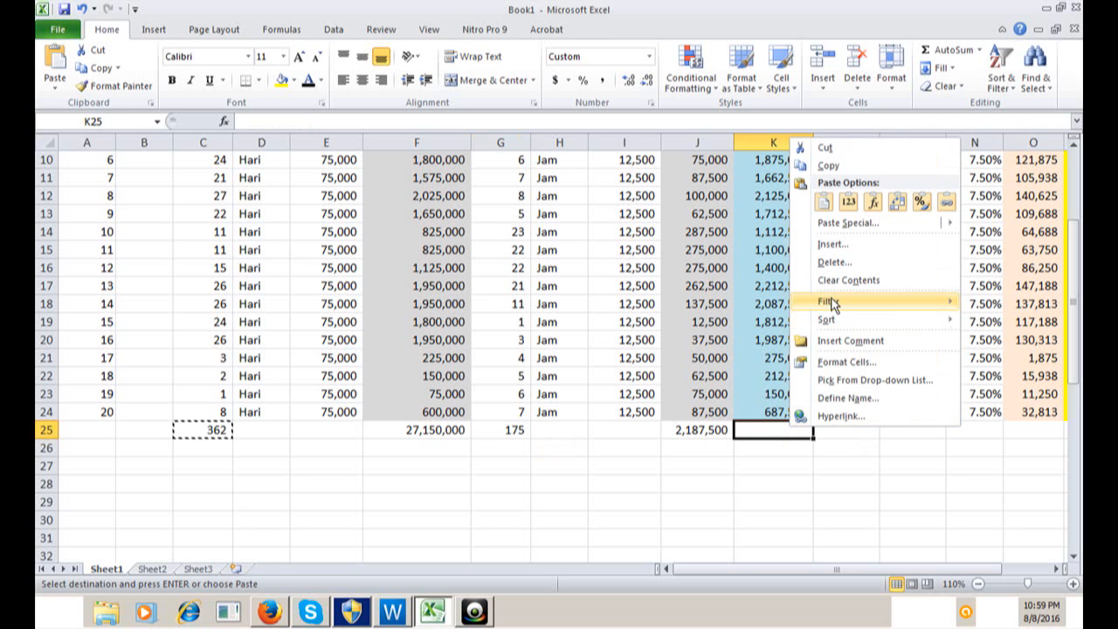
{"action": "left_click", "coordinate": [827, 205]}
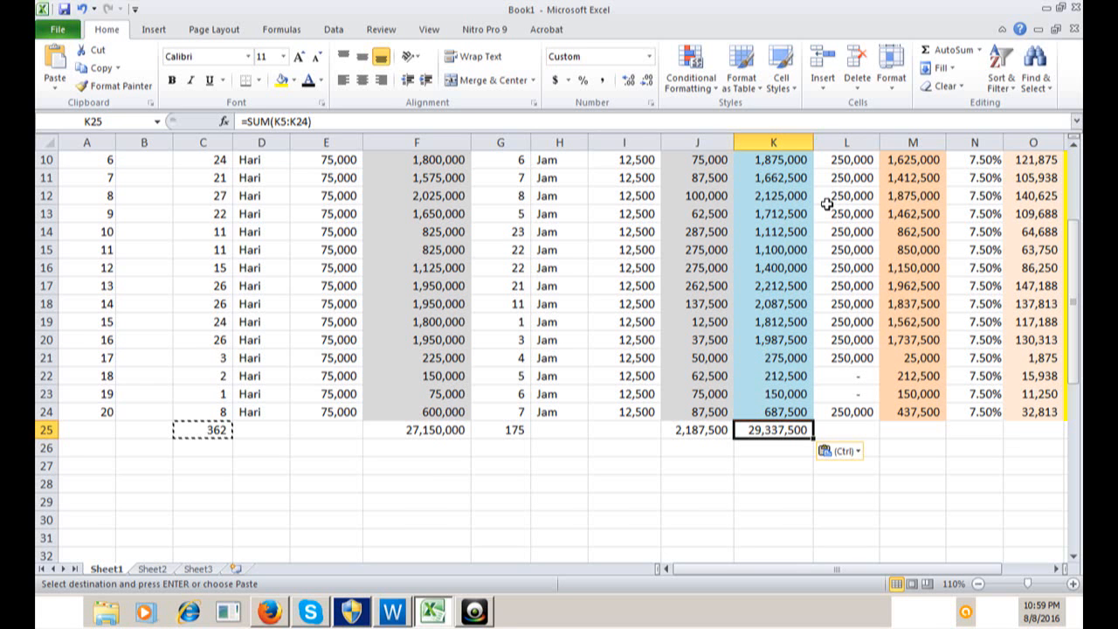
{"action": "left_click", "coordinate": [1057, 569]}
{"action": "left_click", "coordinate": [1057, 569]}
{"action": "left_click", "coordinate": [1057, 569]}
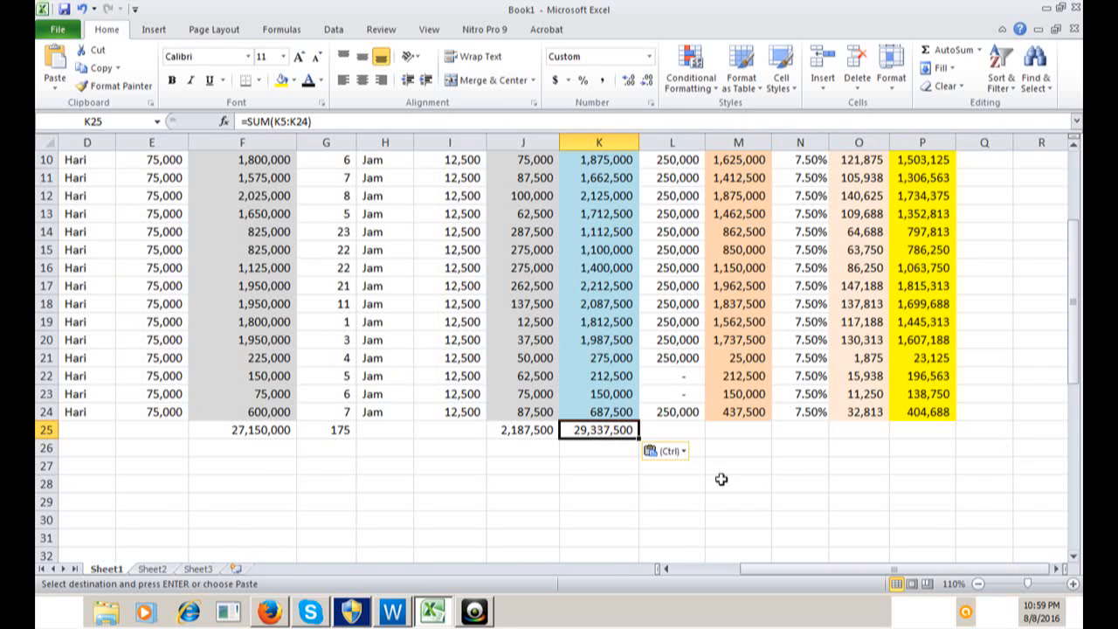
{"action": "left_click", "coordinate": [686, 431]}
{"action": "right_click", "coordinate": [687, 431]}
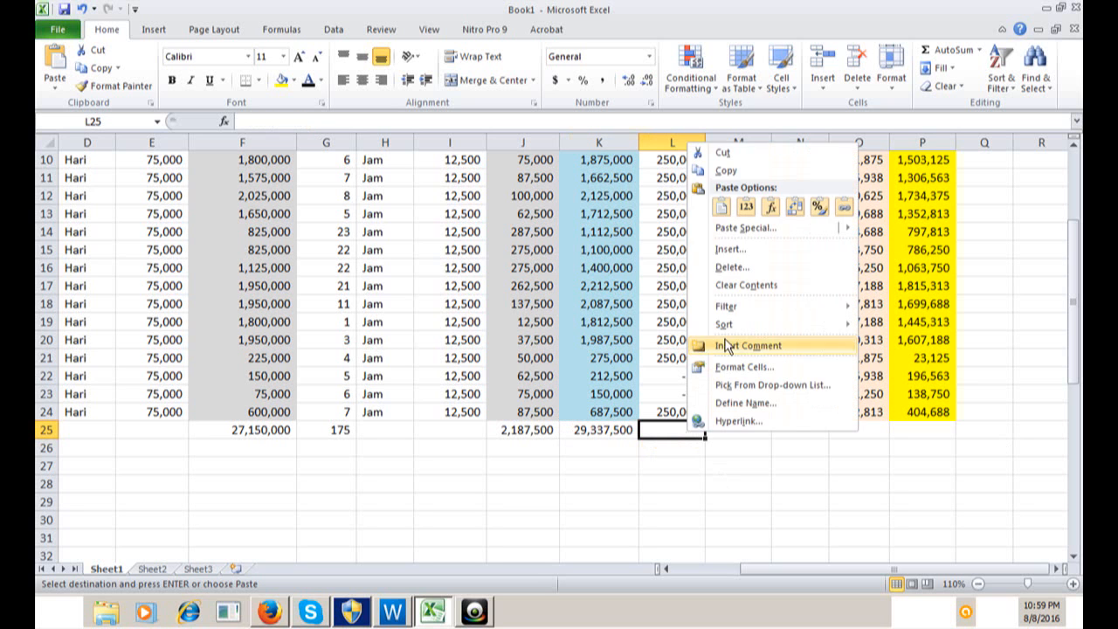
{"action": "left_click", "coordinate": [718, 208]}
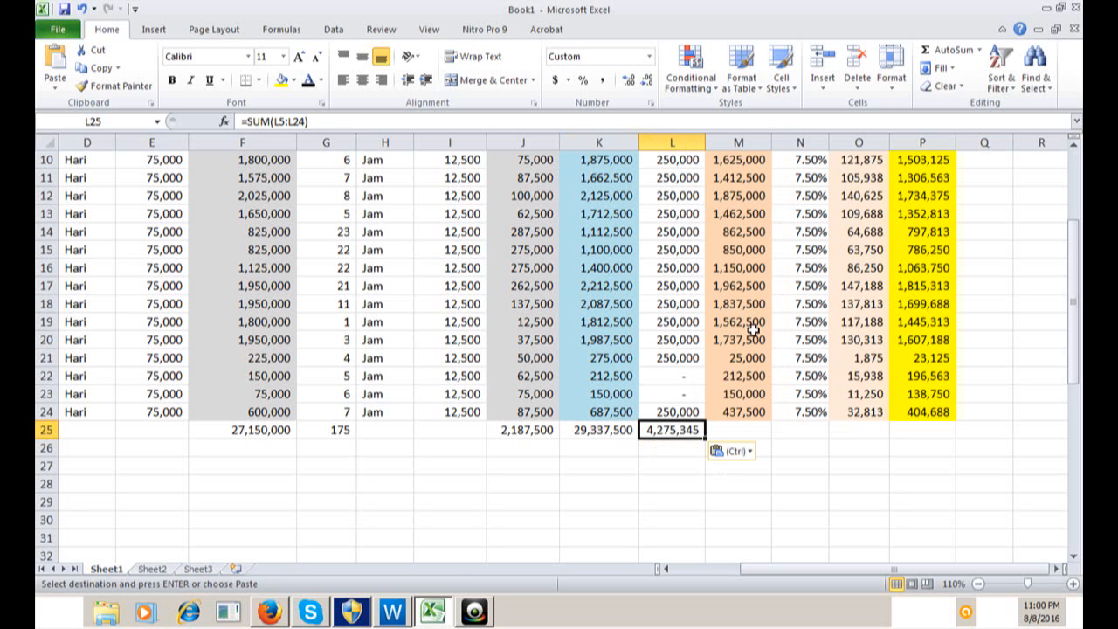
Paste the copied sum formula into M25 under the Saldo Sub Total column and autofit column M's width
{"action": "scroll", "coordinate": [753, 329], "scroll_direction": "down", "scroll_amount": 1}
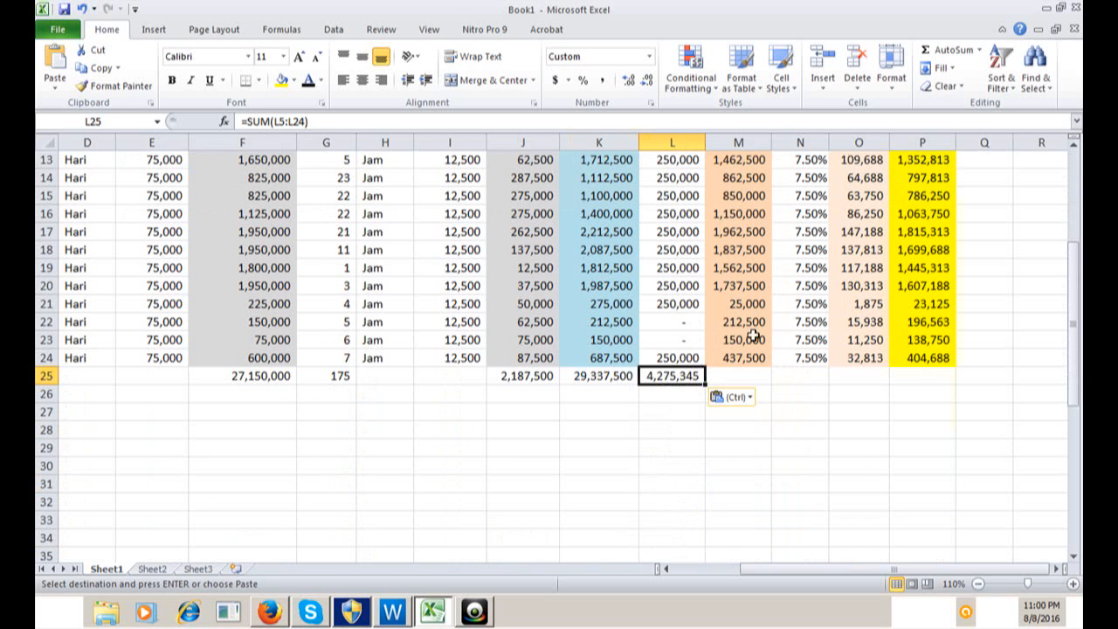
{"action": "left_click", "coordinate": [747, 379]}
{"action": "right_click", "coordinate": [747, 379]}
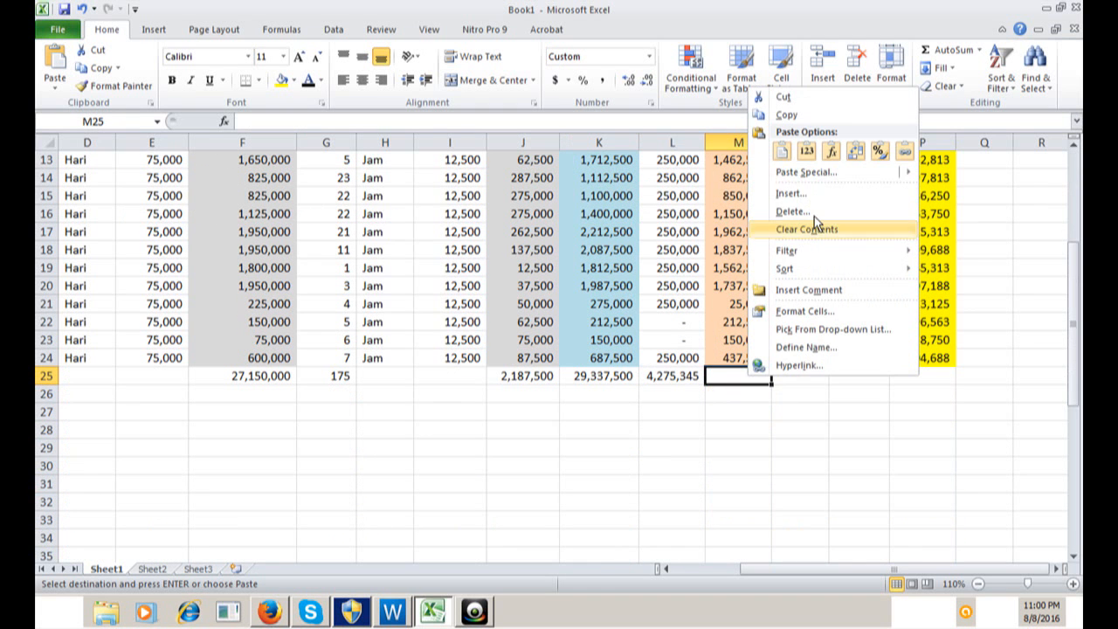
{"action": "left_click", "coordinate": [786, 159]}
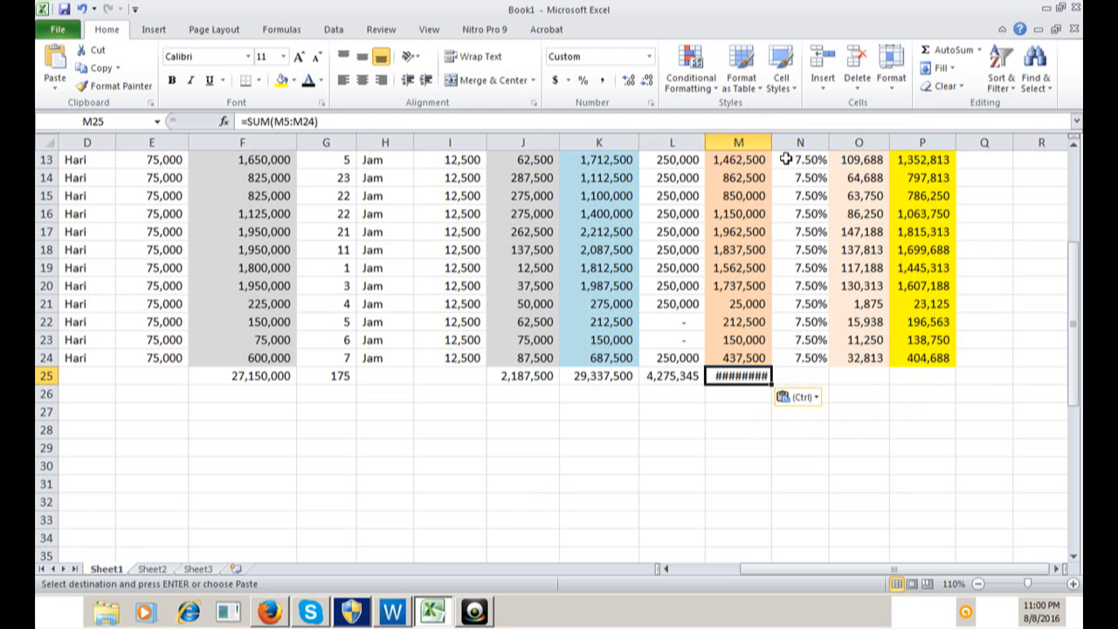
{"action": "double_click", "coordinate": [772, 143]}
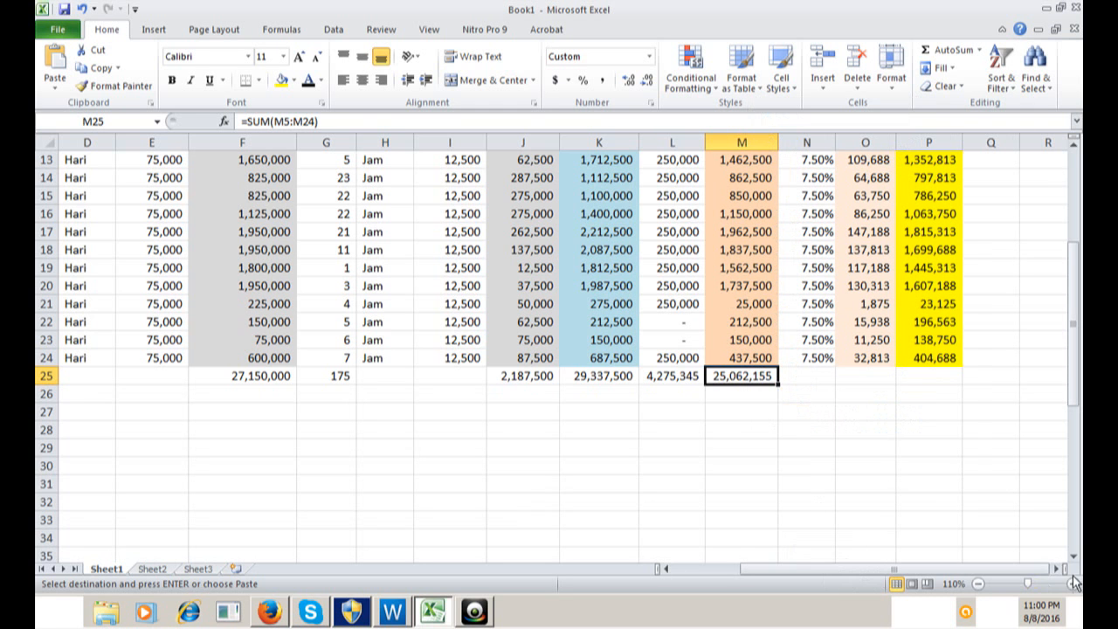
Paste the copied sum formula into O25 under the zakat amounts and autofit column O's width
{"action": "left_click", "coordinate": [1056, 569]}
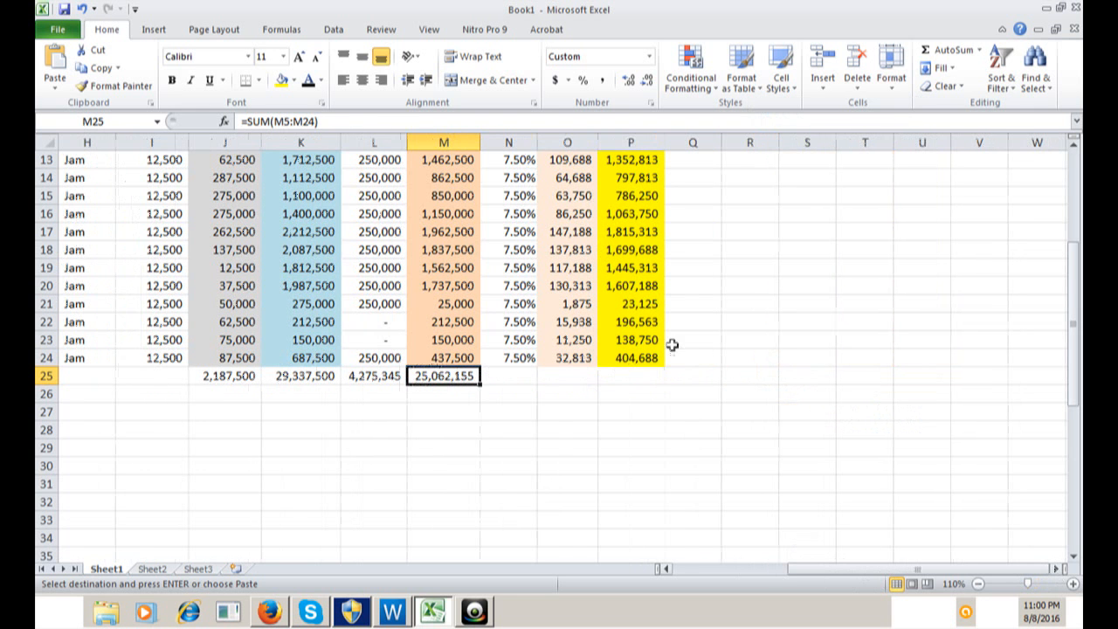
{"action": "right_click", "coordinate": [566, 375]}
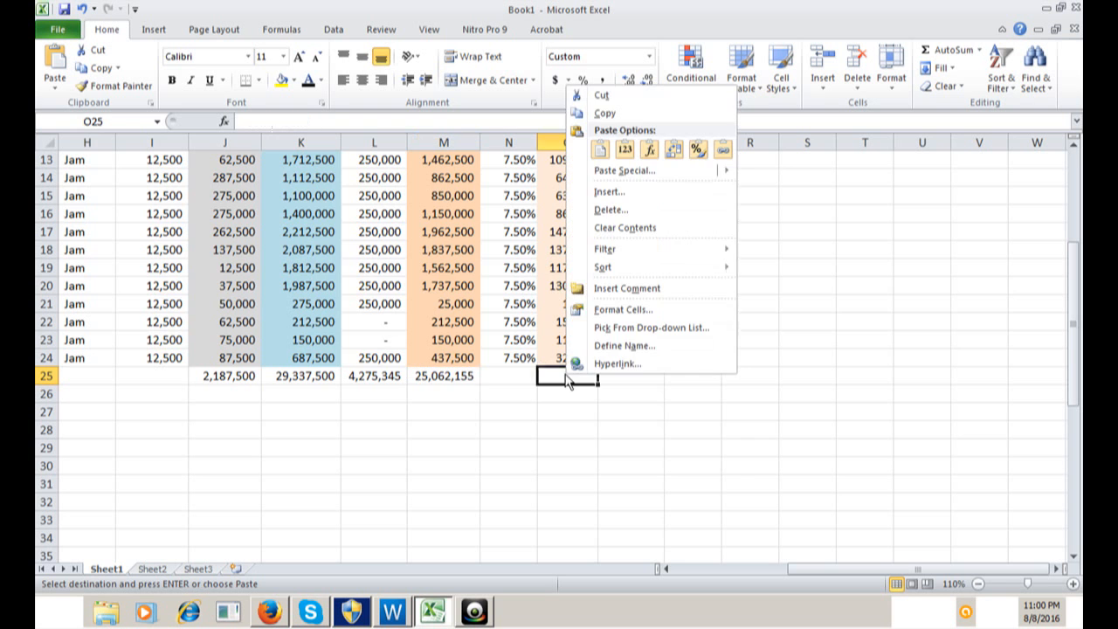
{"action": "left_click", "coordinate": [600, 150]}
{"action": "double_click", "coordinate": [597, 144]}
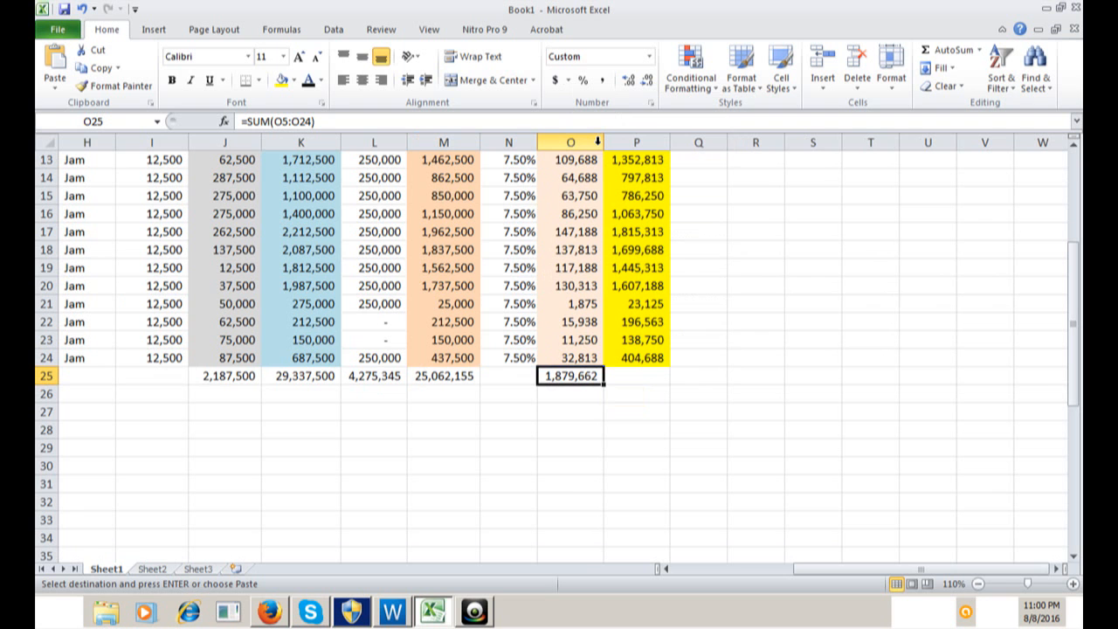
Paste the copied sum formula into P25 under the yellow Saldo column and autofit column P's width
{"action": "left_click", "coordinate": [623, 374]}
{"action": "right_click", "coordinate": [623, 374]}
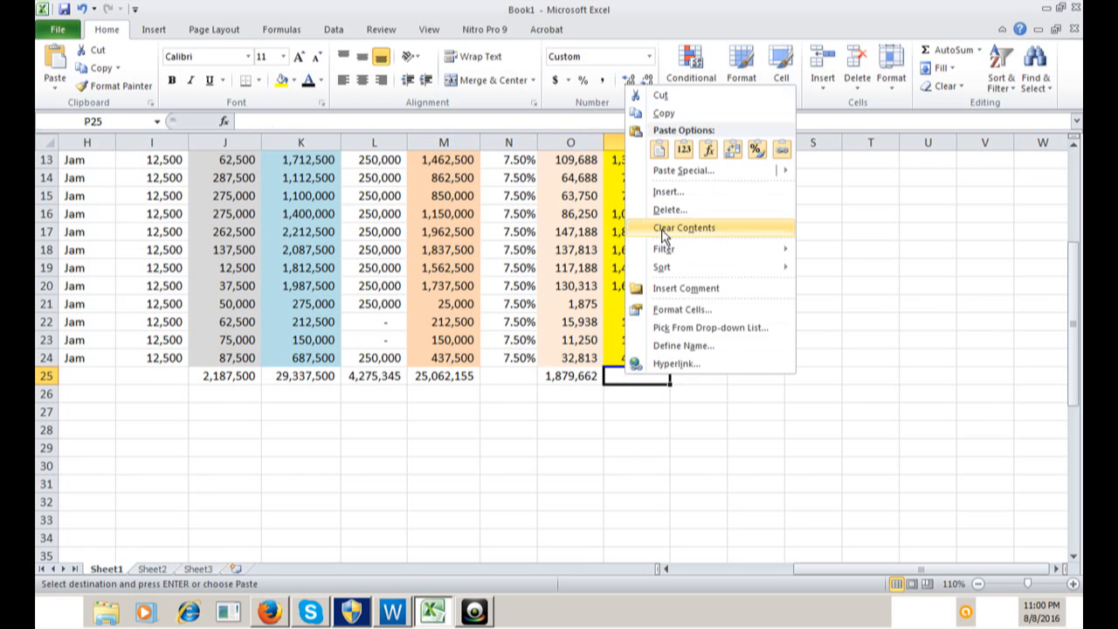
{"action": "left_click", "coordinate": [659, 156]}
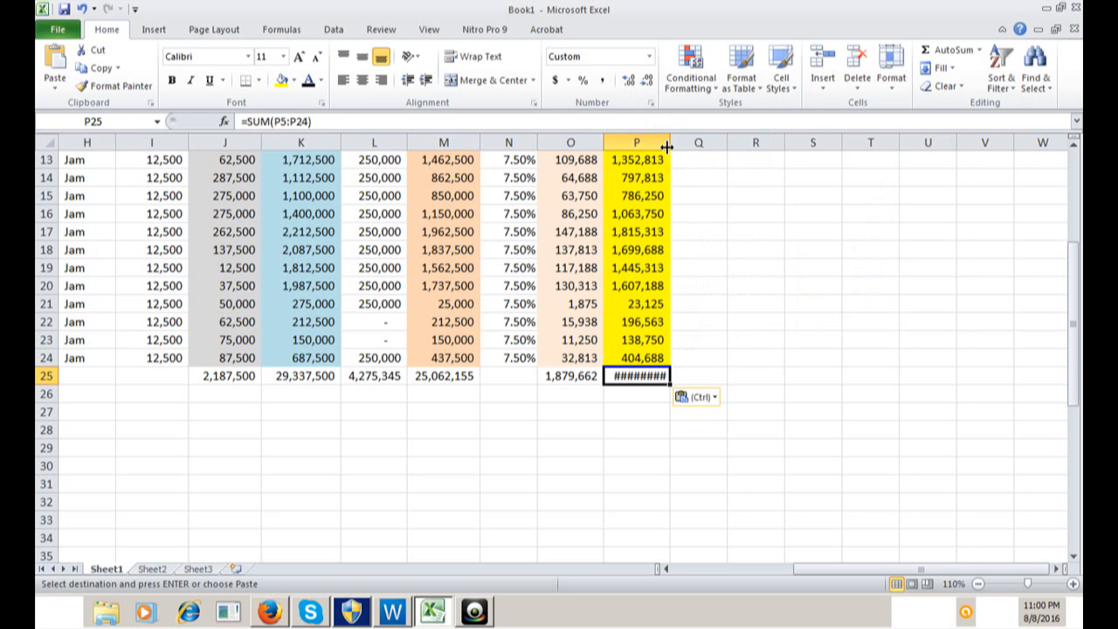
{"action": "double_click", "coordinate": [669, 142]}
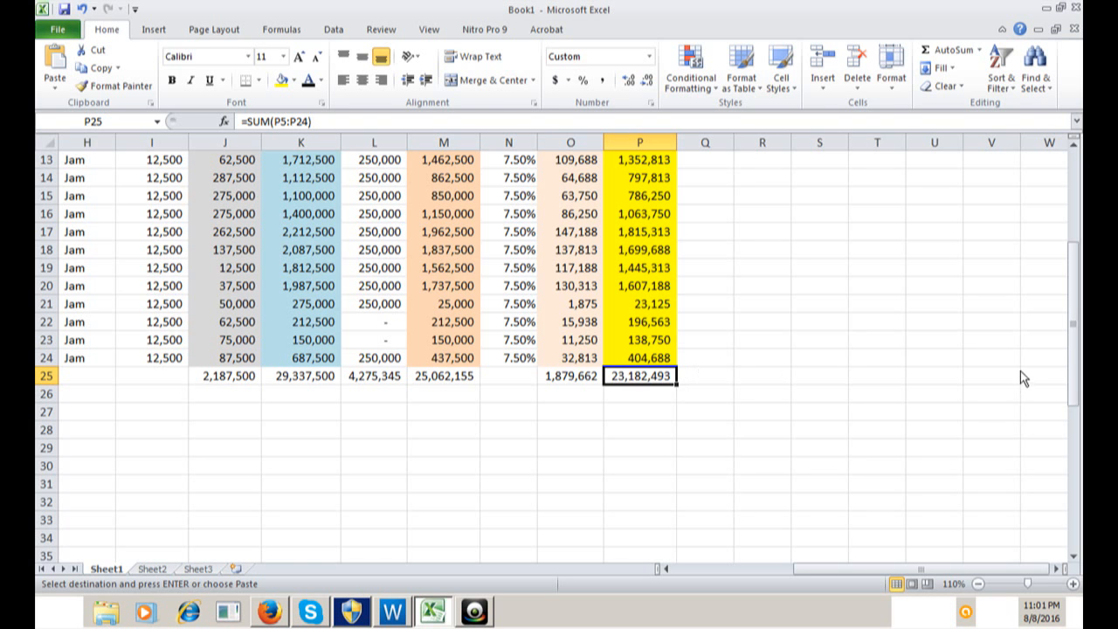
{"action": "left_click", "coordinate": [1062, 388]}
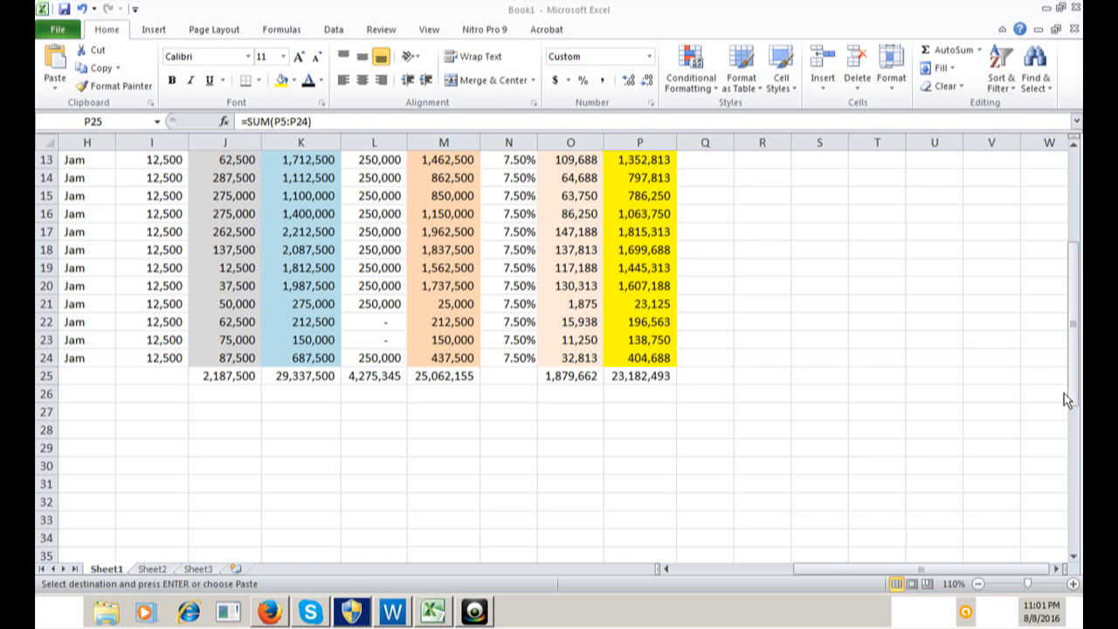
{"action": "left_click", "coordinate": [716, 378]}
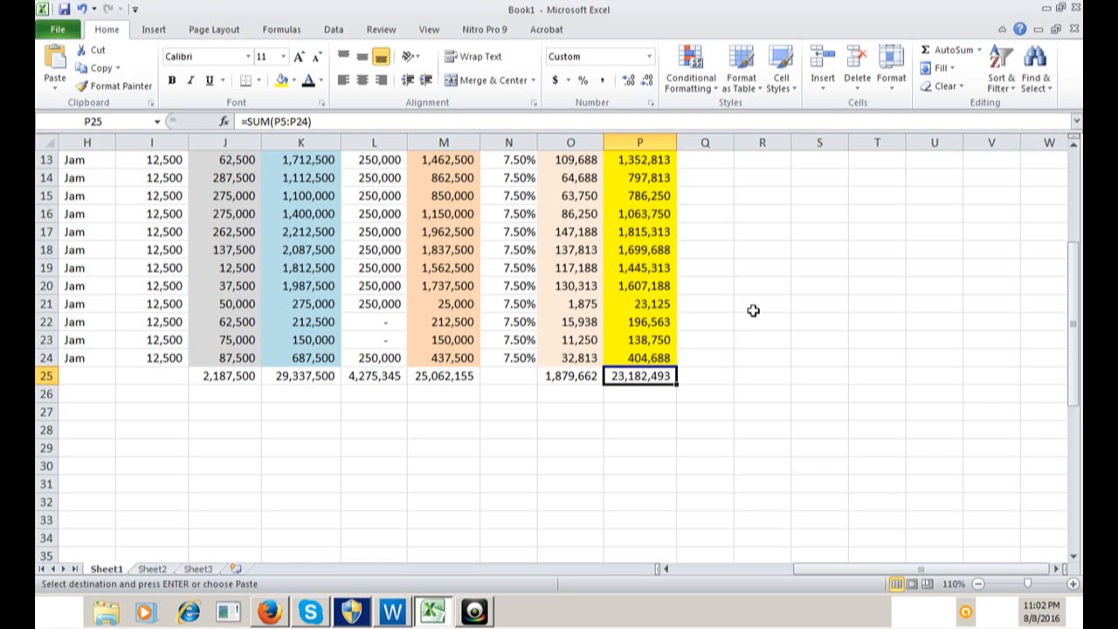
{"action": "left_click", "coordinate": [753, 310]}
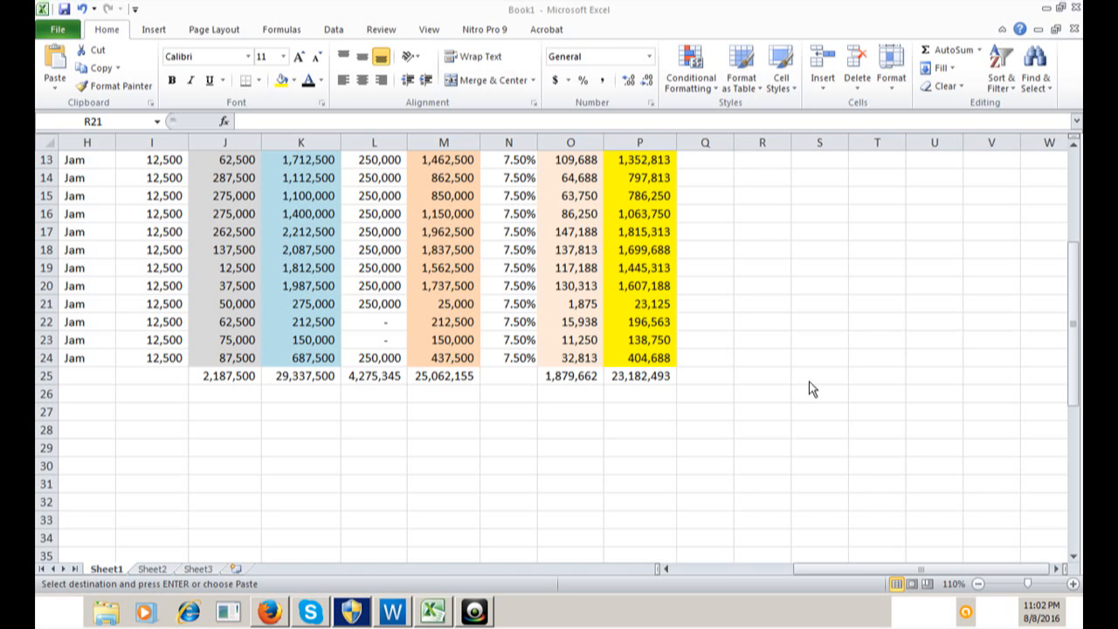
{"action": "left_click", "coordinate": [402, 622]}
Select Q4, the empty header cell beside the yellow Saldo column
{"action": "scroll", "coordinate": [688, 330], "scroll_direction": "up", "scroll_amount": 4}
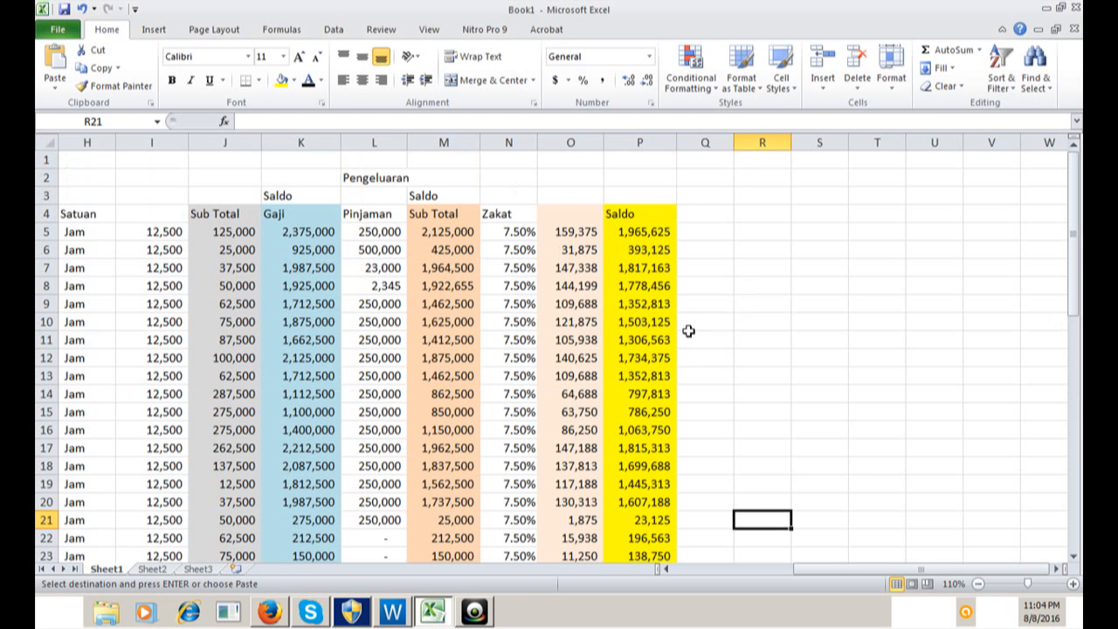
{"action": "left_click", "coordinate": [704, 213]}
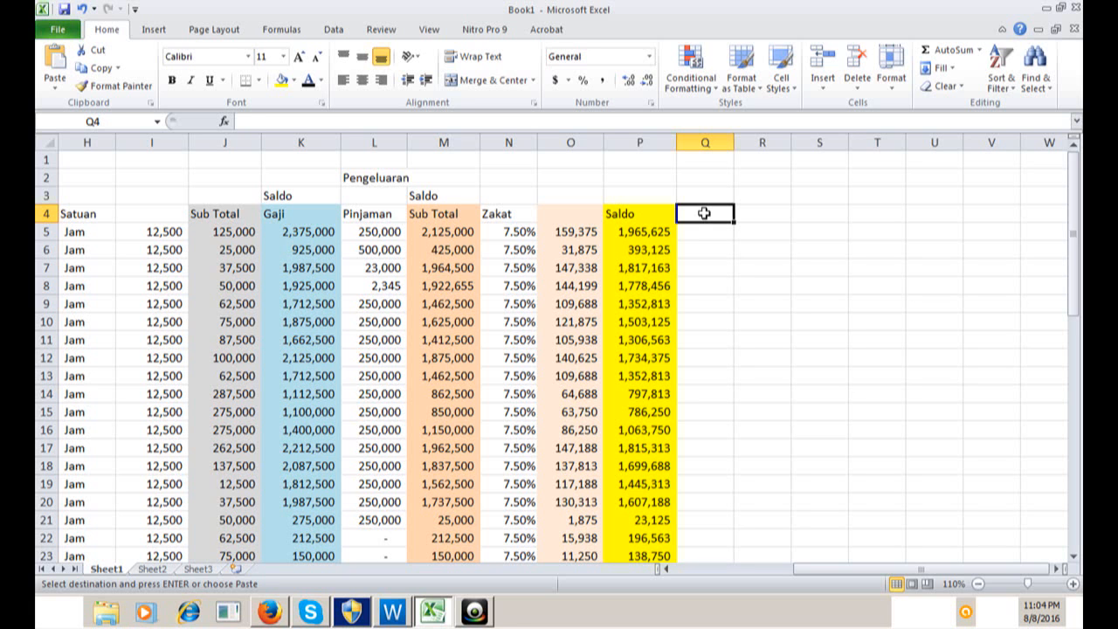
{"action": "type", "text": "Jam"}
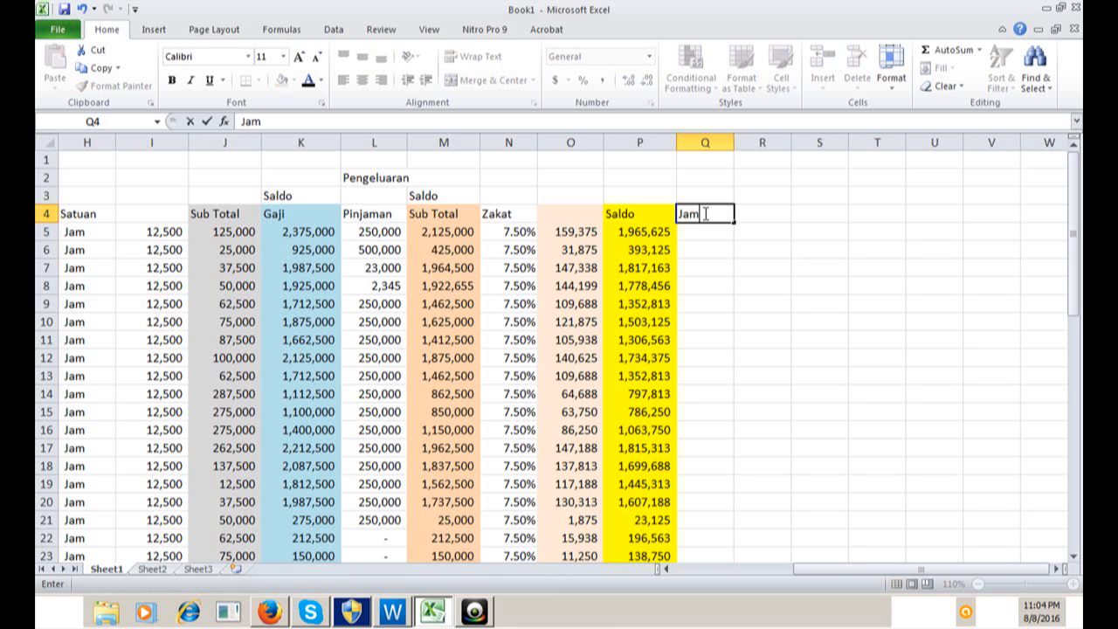
{"action": "key", "text": "BackSpace"}
{"action": "key", "text": "BackSpace"}
{"action": "key", "text": "BackSpace"}
{"action": "type", "text": "Ka"}
{"action": "key", "text": "BackSpace"}
{"action": "key", "text": "BackSpace"}
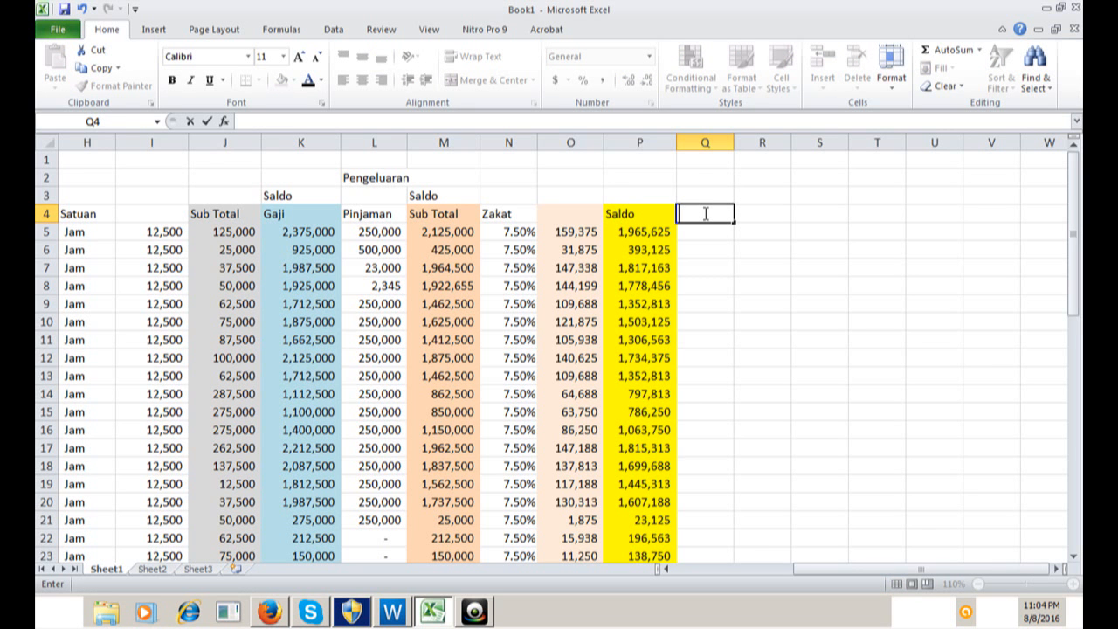
{"action": "type", "text": "BPJS K"}
{"action": "key", "text": "BackSpace"}
{"action": "key", "text": "BackSpace"}
{"action": "key", "text": "BackSpace"}
{"action": "key", "text": "BackSpace"}
{"action": "key", "text": "BackSpace"}
{"action": "key", "text": "BackSpace"}
Enter the header Askes in Q4 and the rate 1.50% below it in Q5
{"action": "type", "text": "Askes"}
{"action": "key", "text": "Return"}
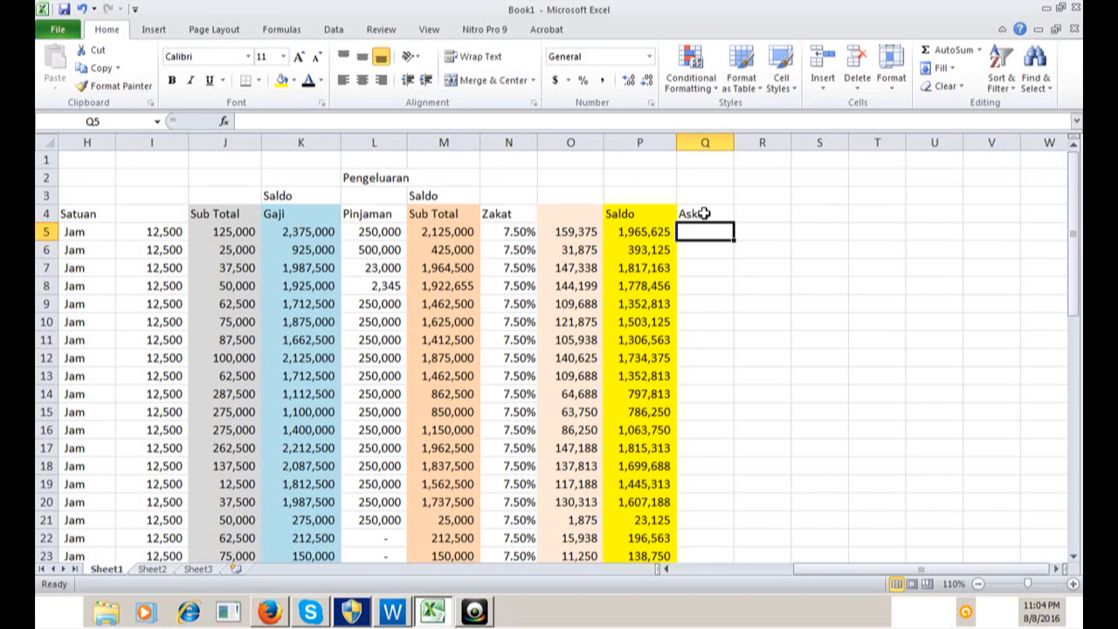
{"action": "type", "text": "1"}
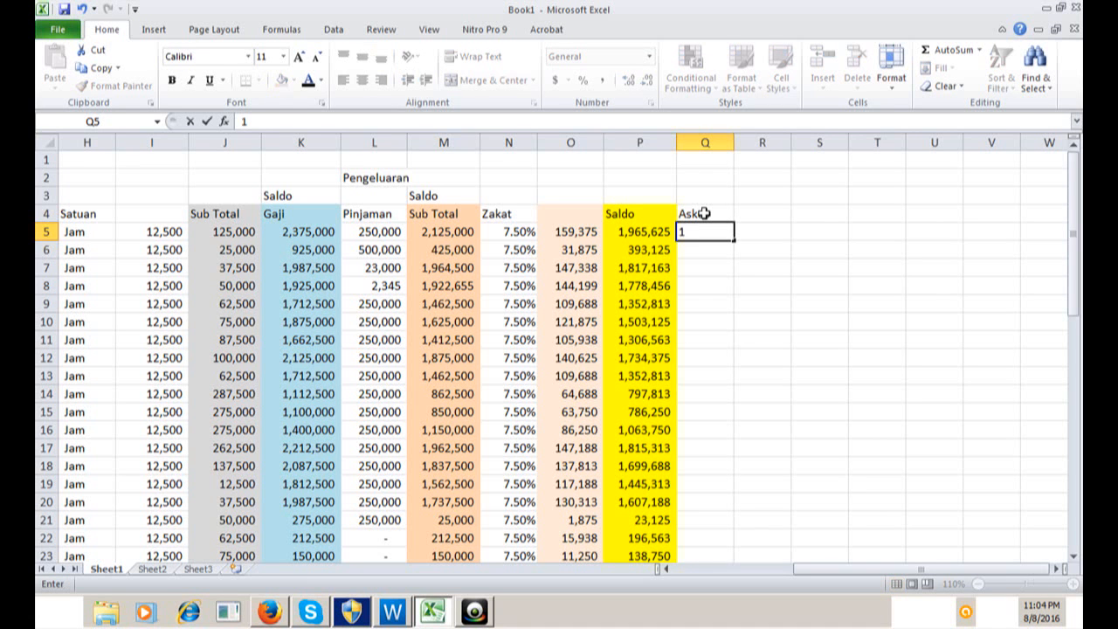
{"action": "type", "text": ".50%"}
{"action": "key", "text": "Return"}
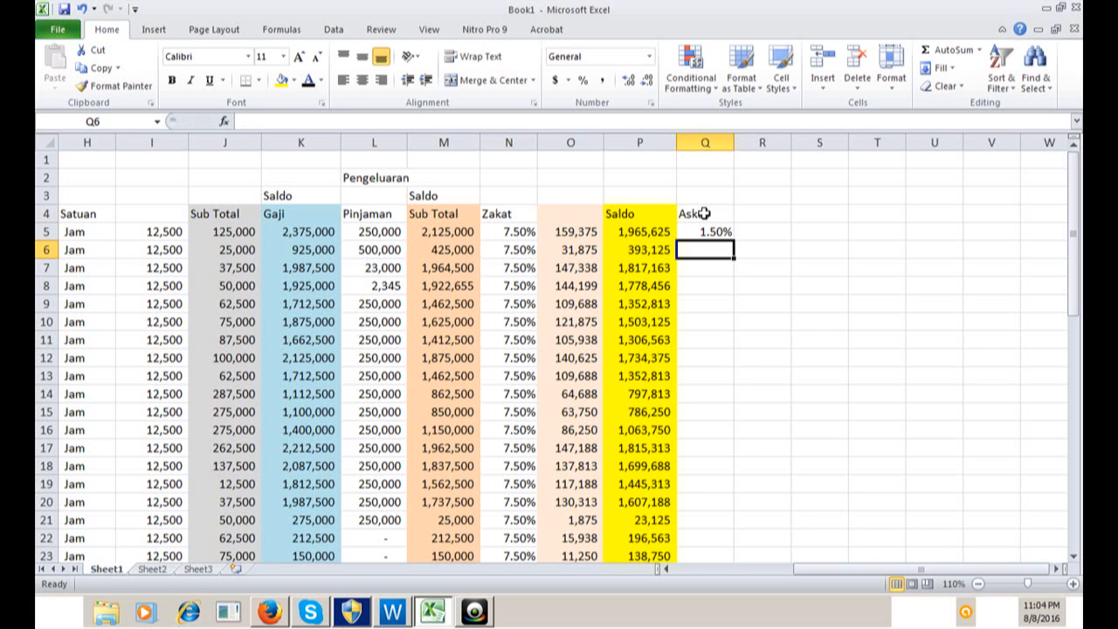
{"action": "key", "text": "Up"}
{"action": "key", "text": "Up"}
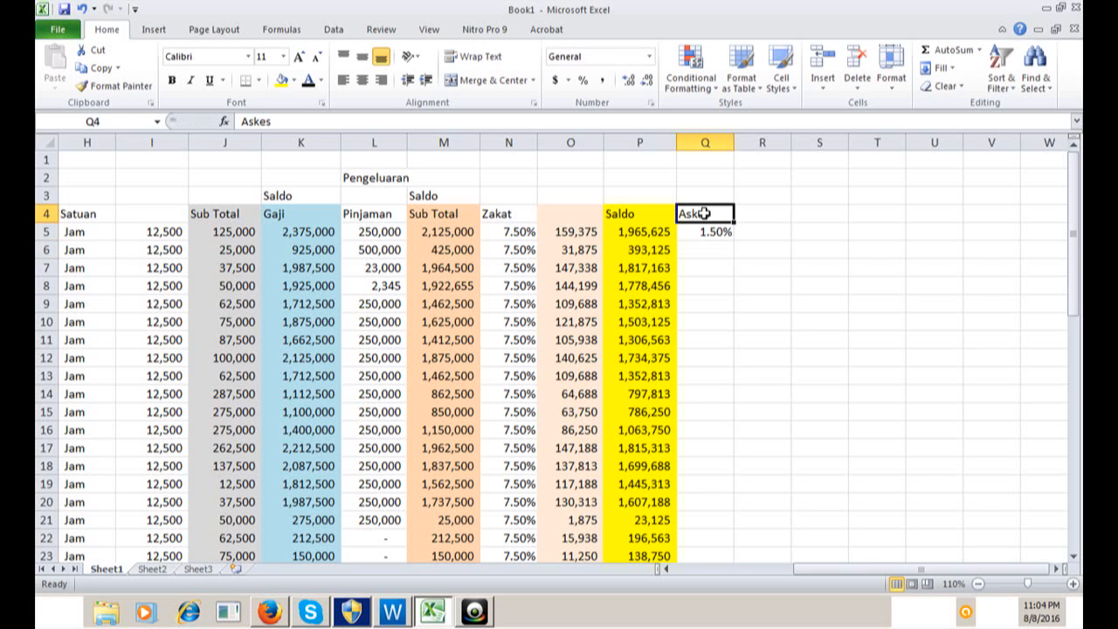
{"action": "key", "text": "Down"}
{"action": "key", "text": "Right"}
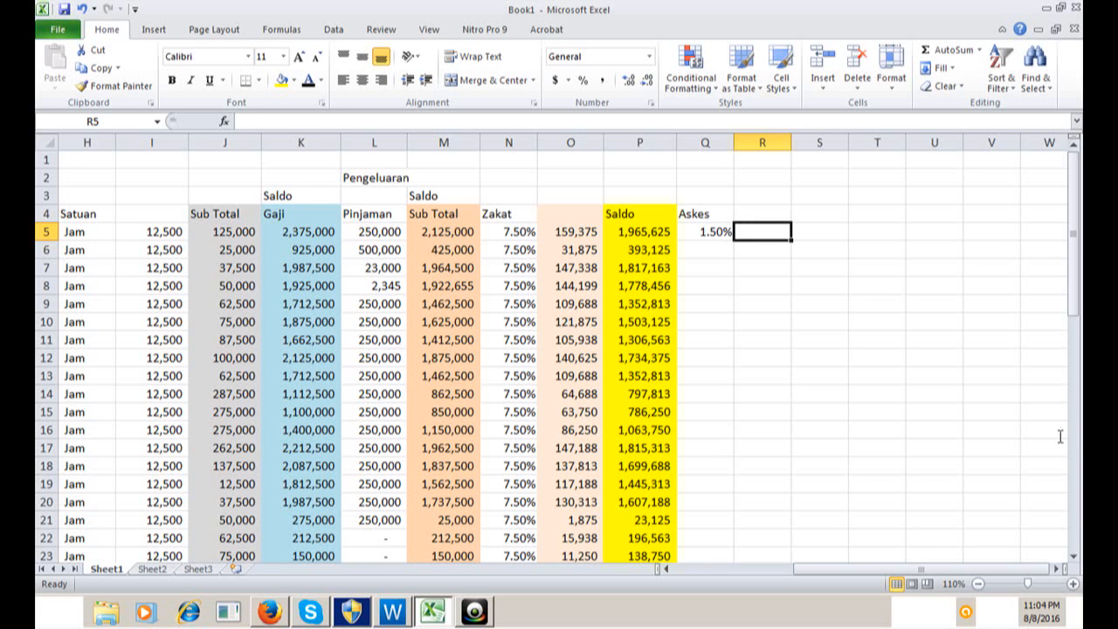
{"action": "left_click", "coordinate": [1065, 386]}
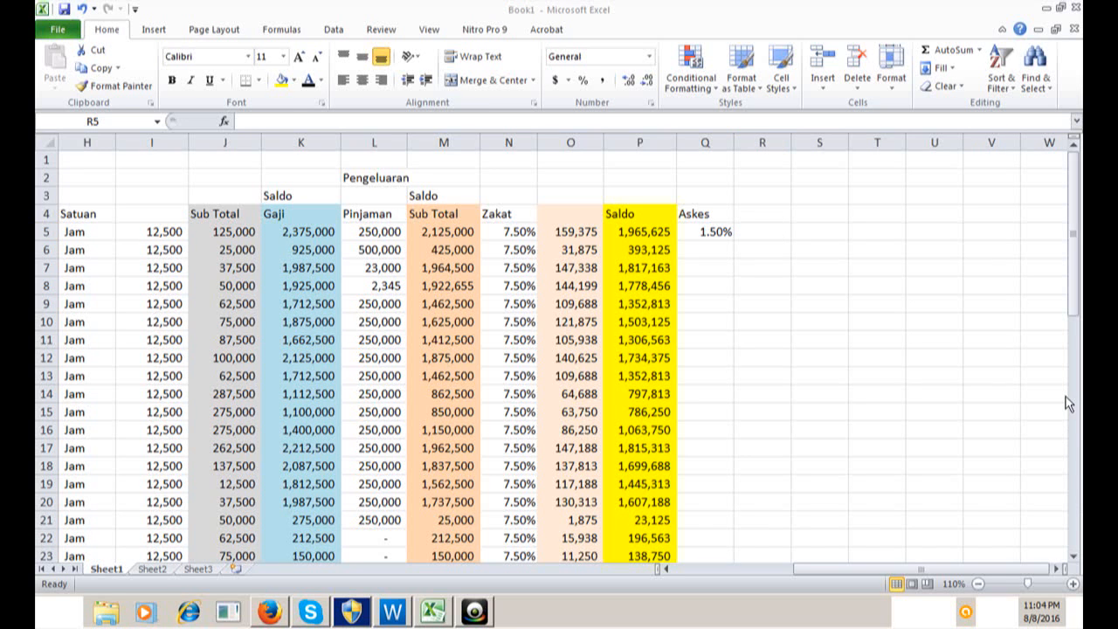
{"action": "left_click", "coordinate": [761, 233]}
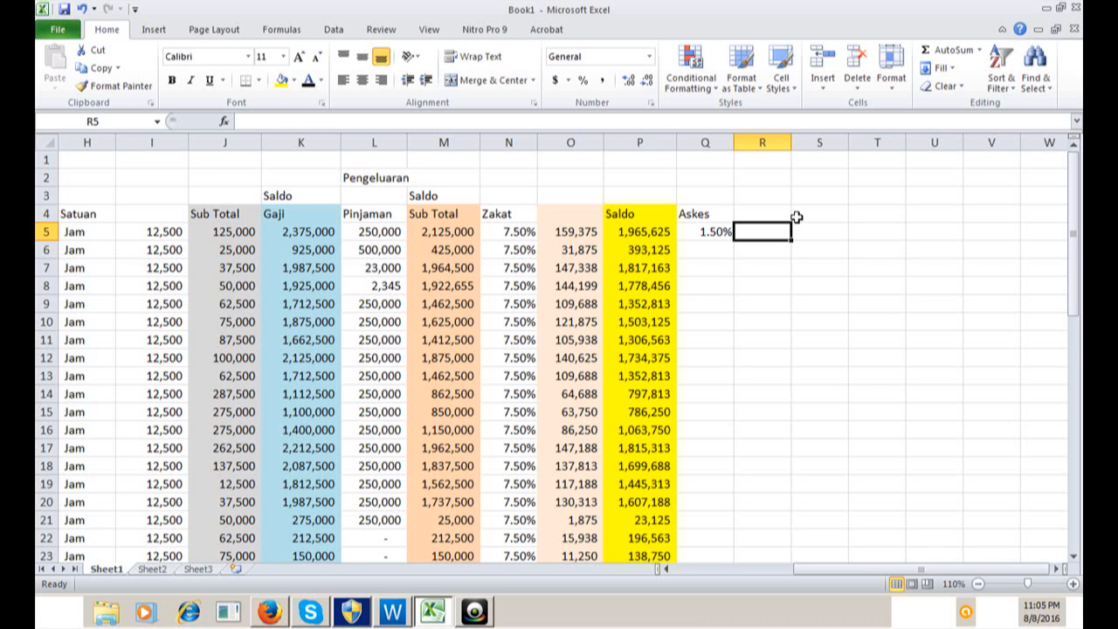
{"action": "left_click", "coordinate": [1065, 393]}
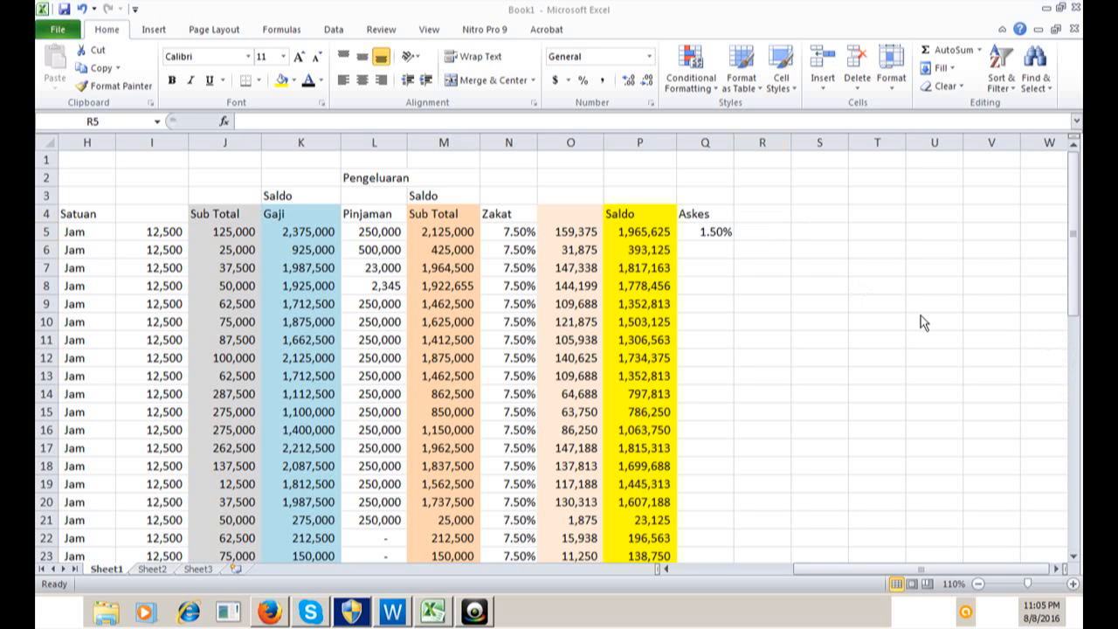
Calculate the Askes deduction in R5 by multiplying the Saldo by the Askes rate with =P5*Q5
{"action": "left_click", "coordinate": [762, 232]}
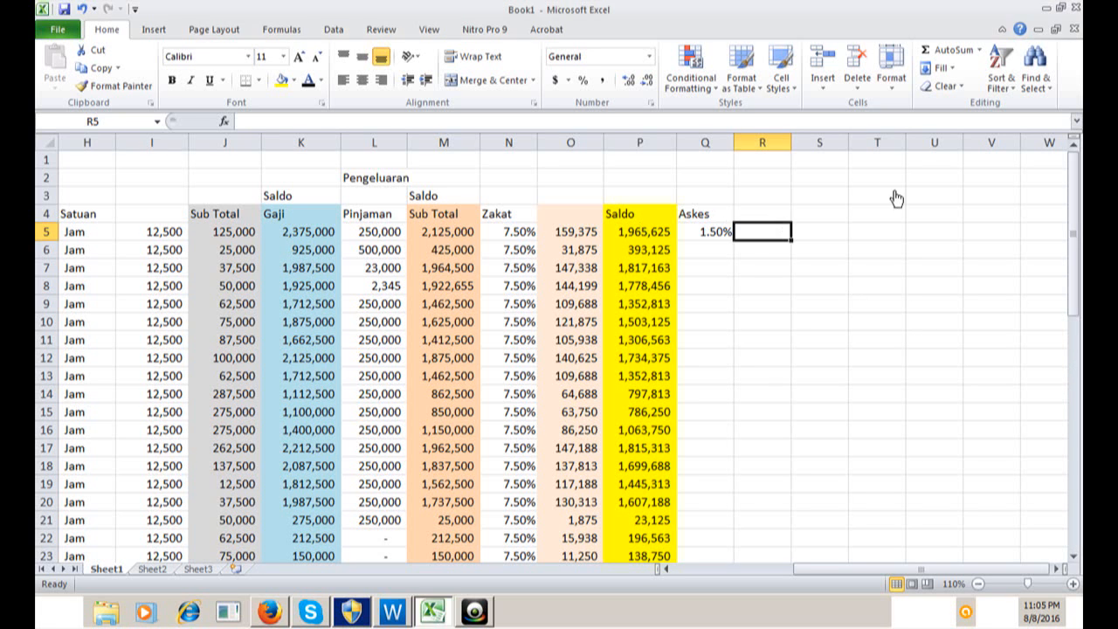
{"action": "type", "text": "="}
{"action": "key", "text": "Left"}
{"action": "key", "text": "Left"}
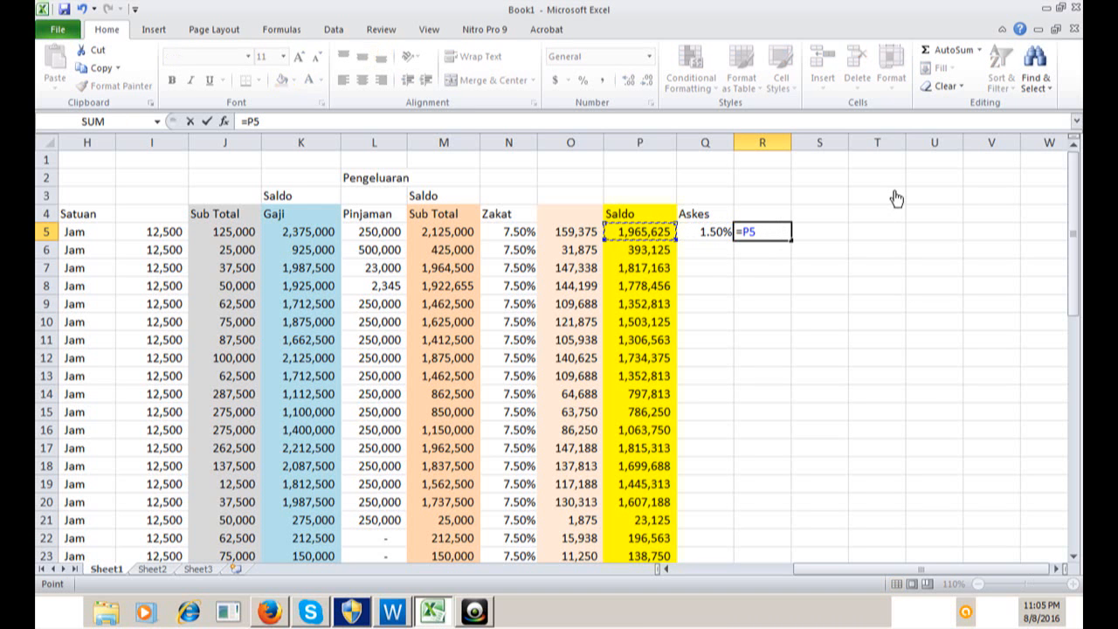
{"action": "type", "text": "*"}
{"action": "key", "text": "Left"}
{"action": "key", "text": "Return"}
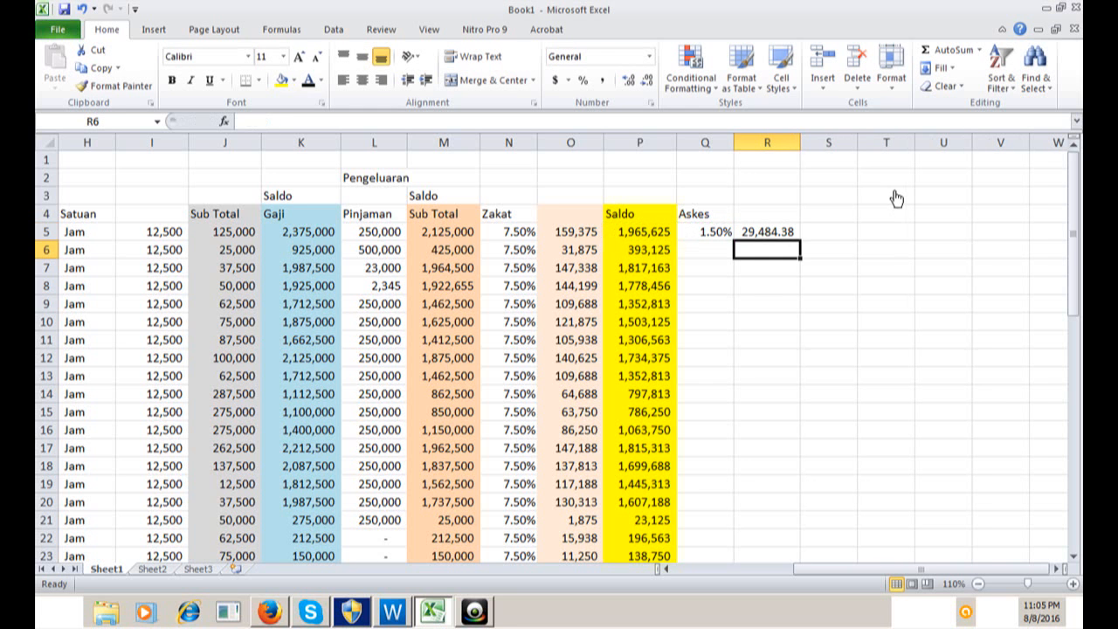
Reduce the number format of the Askes deduction in R5 to zero decimal places
{"action": "key", "text": "Up"}
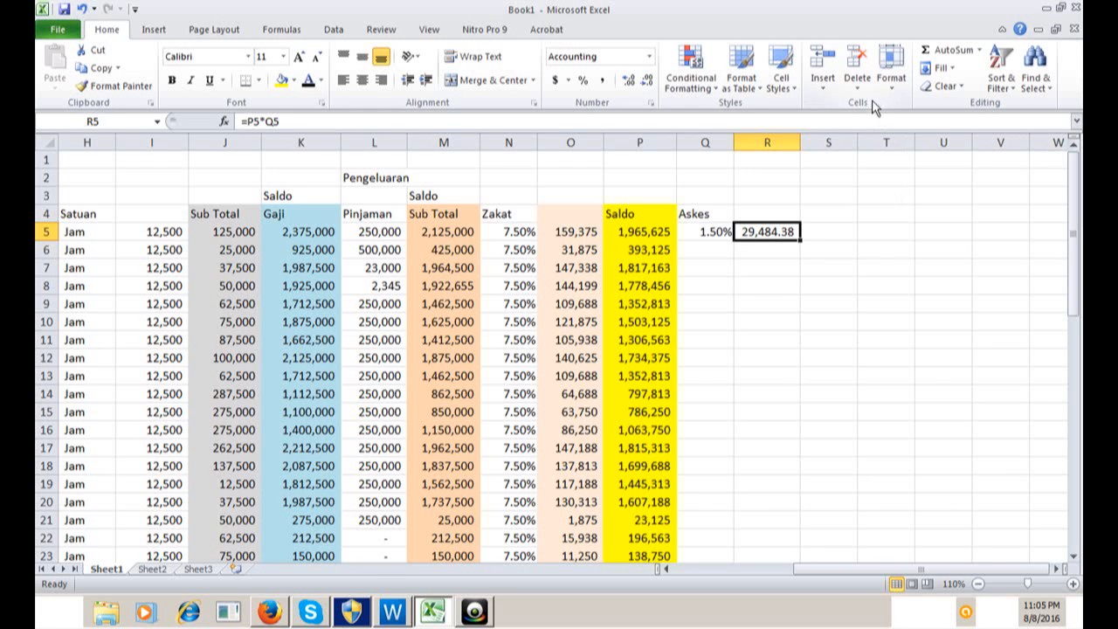
{"action": "left_click", "coordinate": [647, 79]}
{"action": "left_click", "coordinate": [647, 80]}
Calculate the balance after Askes in S5 with the formula =P5-R5
{"action": "left_click", "coordinate": [853, 238]}
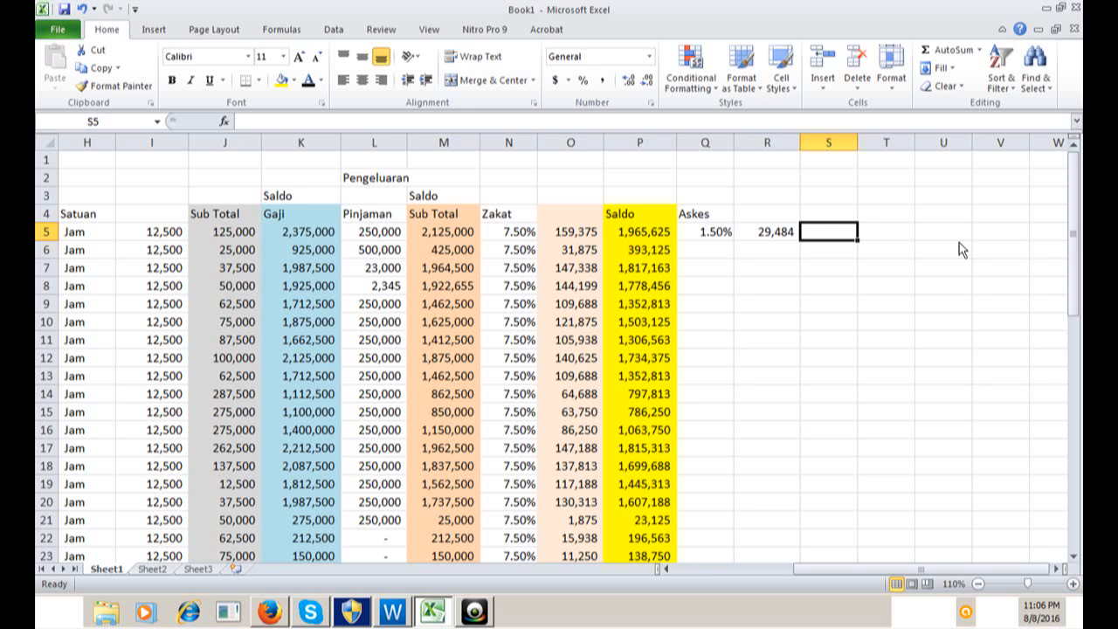
{"action": "type", "text": "="}
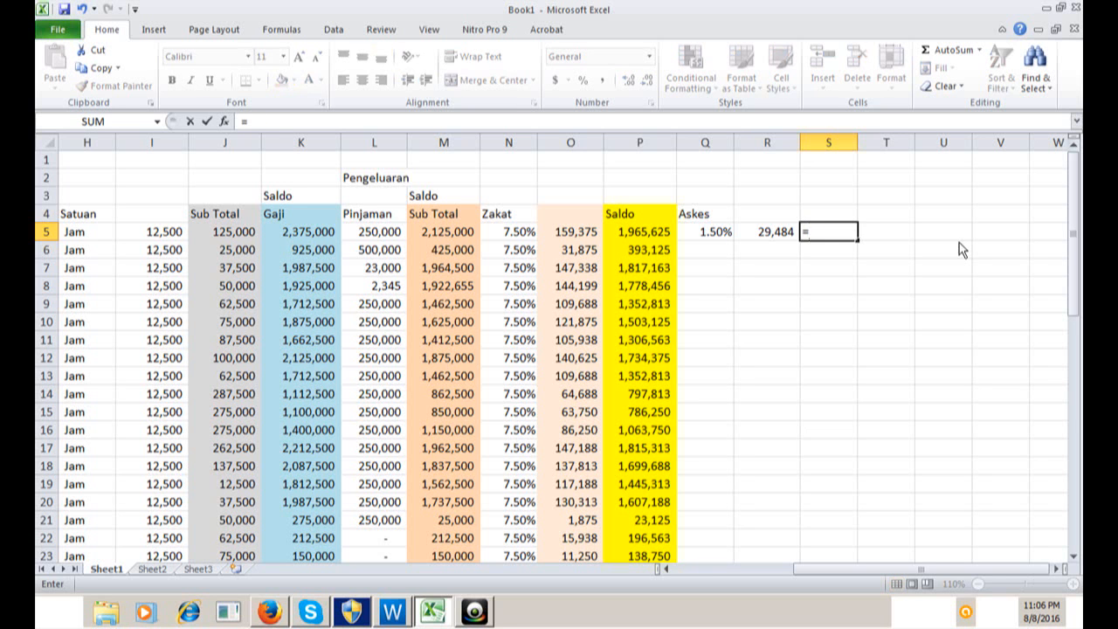
{"action": "key", "text": "Left"}
{"action": "key", "text": "Left"}
{"action": "key", "text": "Left"}
{"action": "type", "text": "-"}
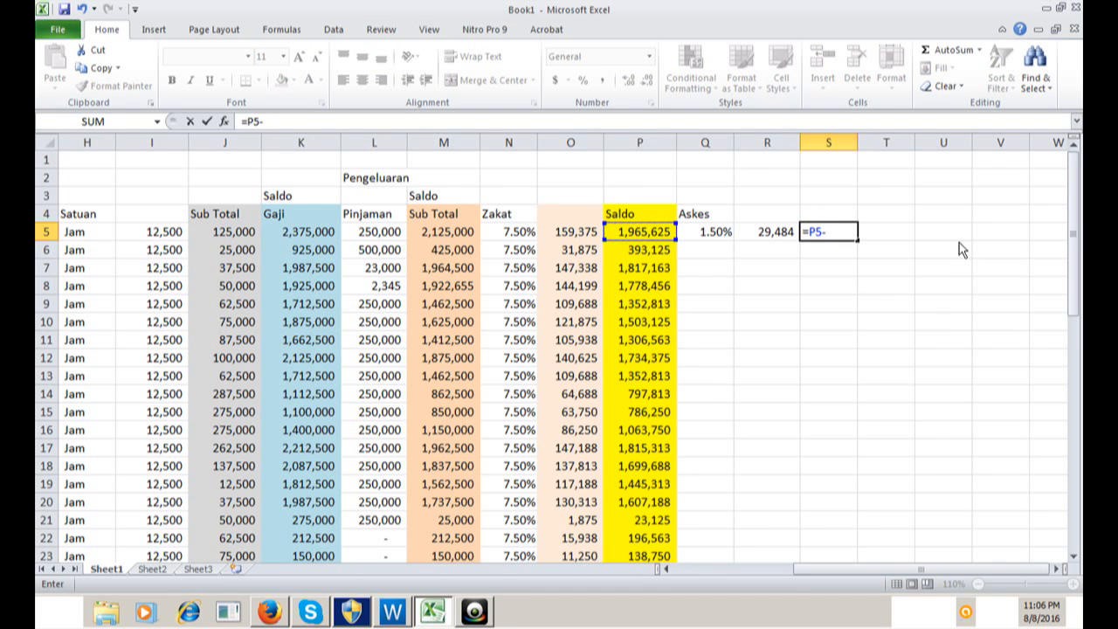
{"action": "key", "text": "Left"}
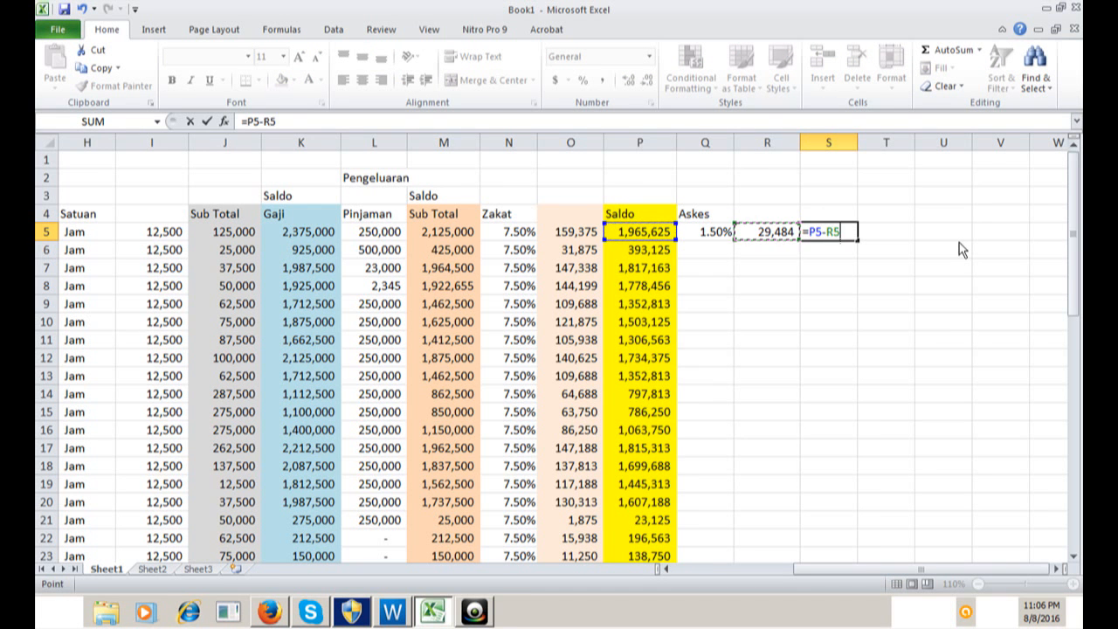
{"action": "key", "text": "Return"}
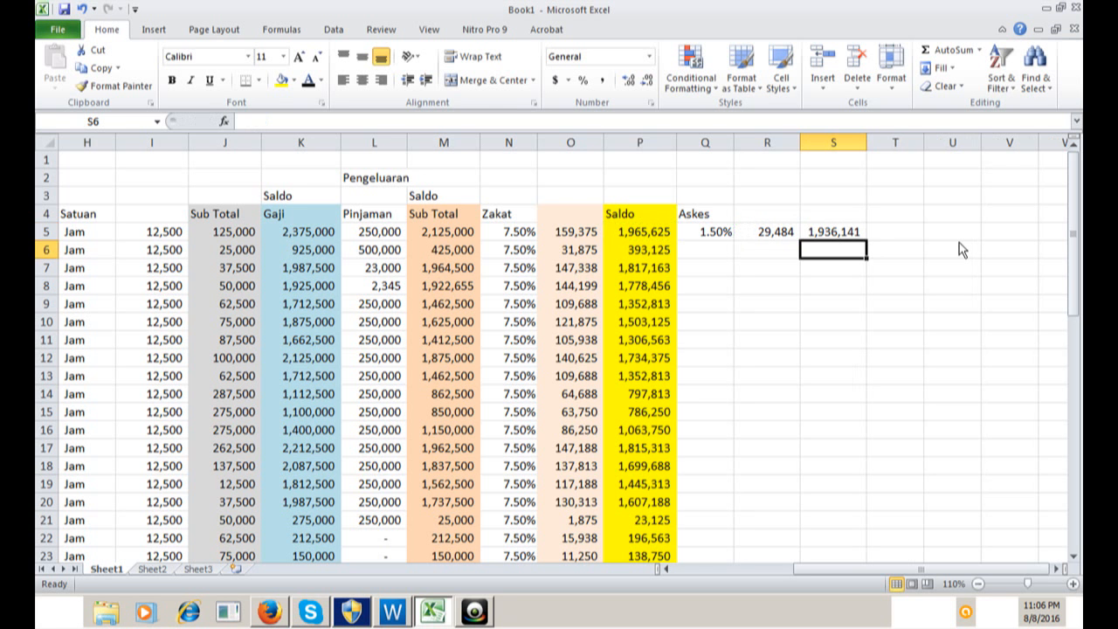
Delete the Askes header, rate, deduction and balance from the range Q4:S6
{"action": "key", "text": "Up"}
{"action": "key", "text": "Up"}
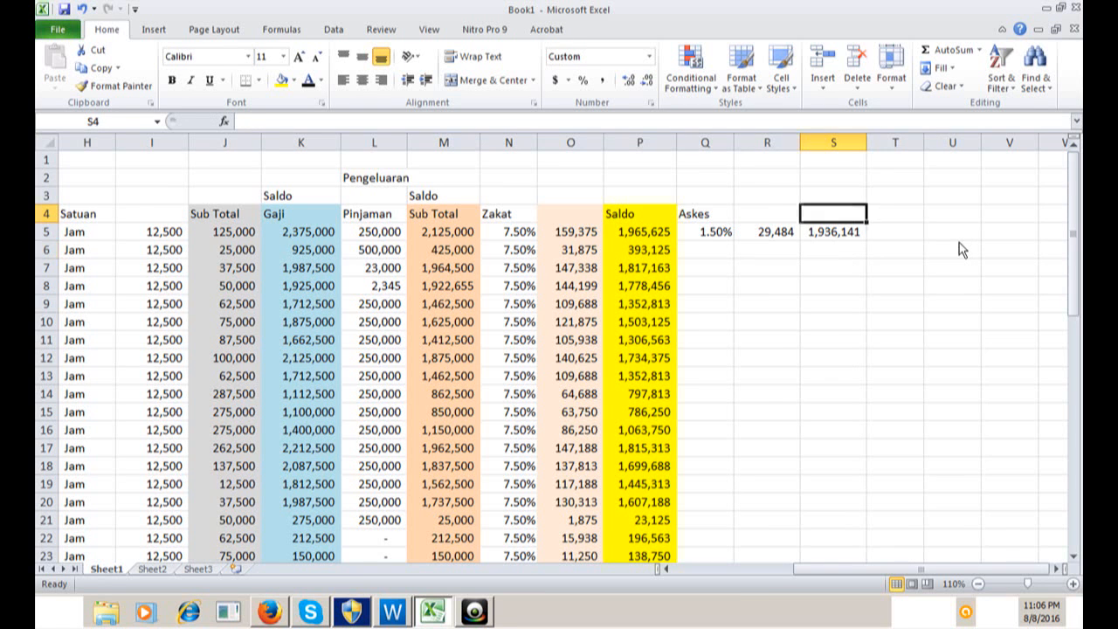
{"action": "key", "text": "Left"}
{"action": "key", "text": "Left"}
{"action": "key", "text": "shift+Down"}
{"action": "key", "text": "shift+Down"}
{"action": "key", "text": "shift+Right"}
{"action": "key", "text": "shift+Right"}
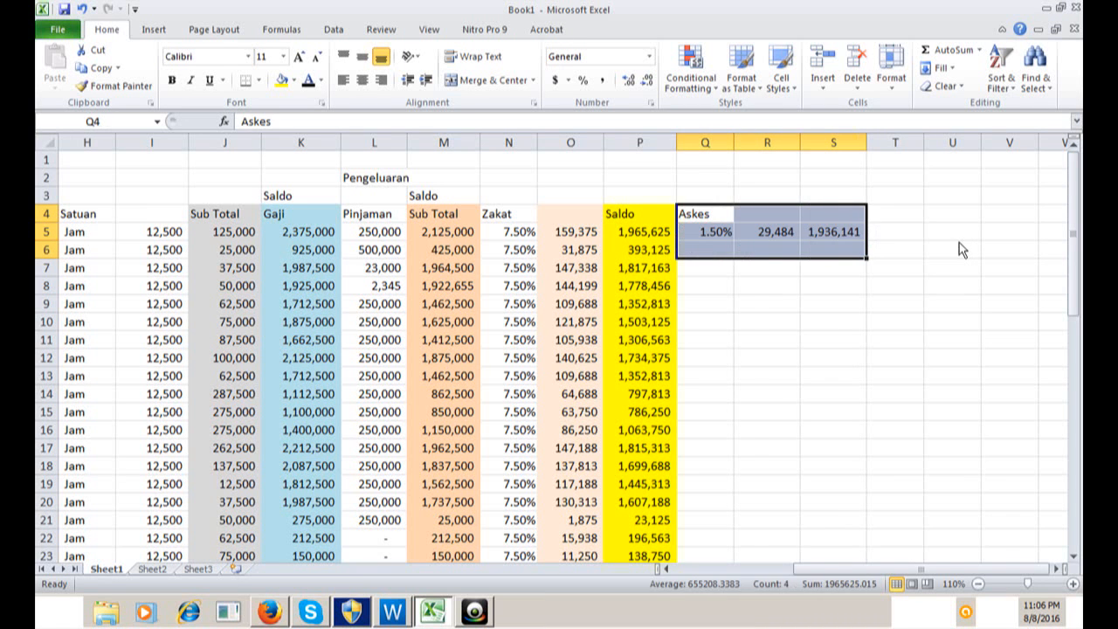
{"action": "key", "text": "Delete"}
{"action": "left_click", "coordinate": [753, 279]}
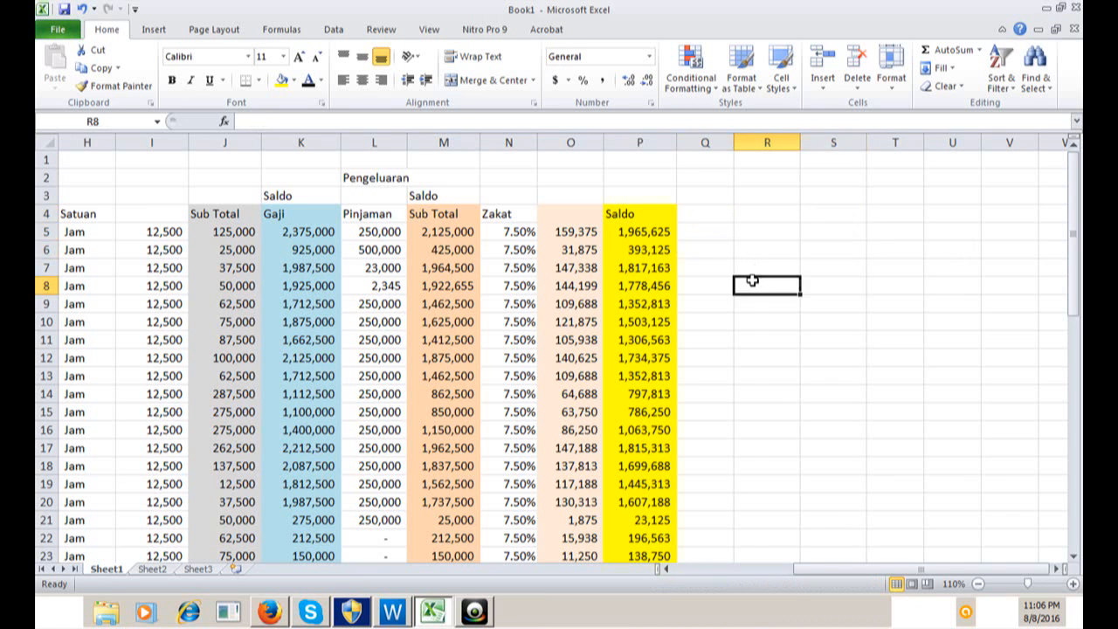
{"action": "scroll", "coordinate": [753, 280], "scroll_direction": "down", "scroll_amount": 4}
{"action": "scroll", "coordinate": [753, 279], "scroll_direction": "up", "scroll_amount": 4}
{"action": "left_click", "coordinate": [611, 229]}
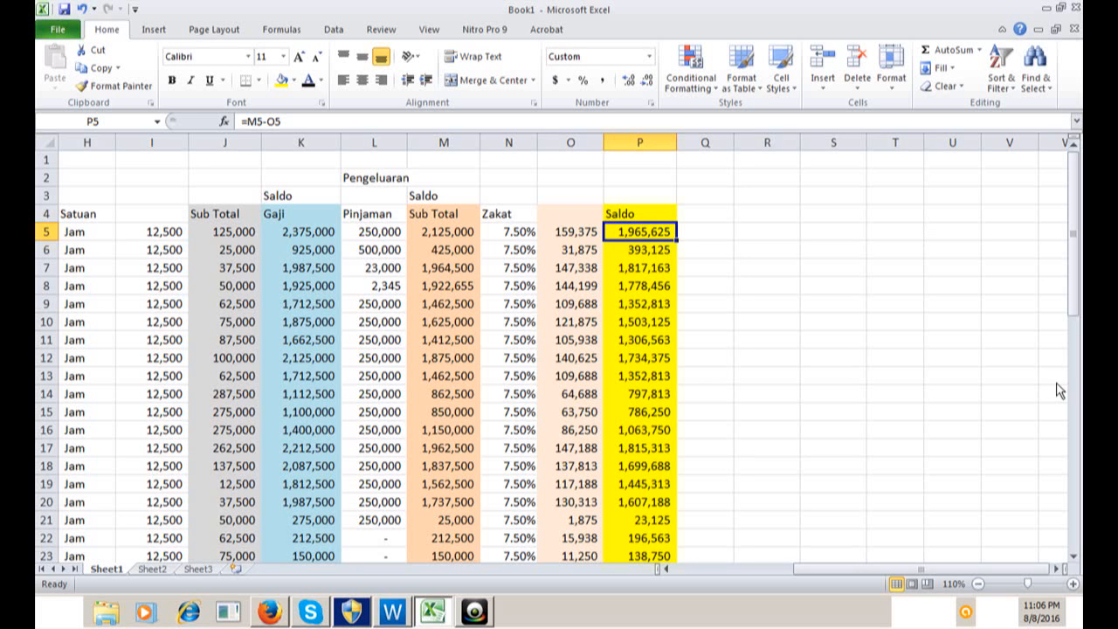
{"action": "left_click", "coordinate": [601, 195]}
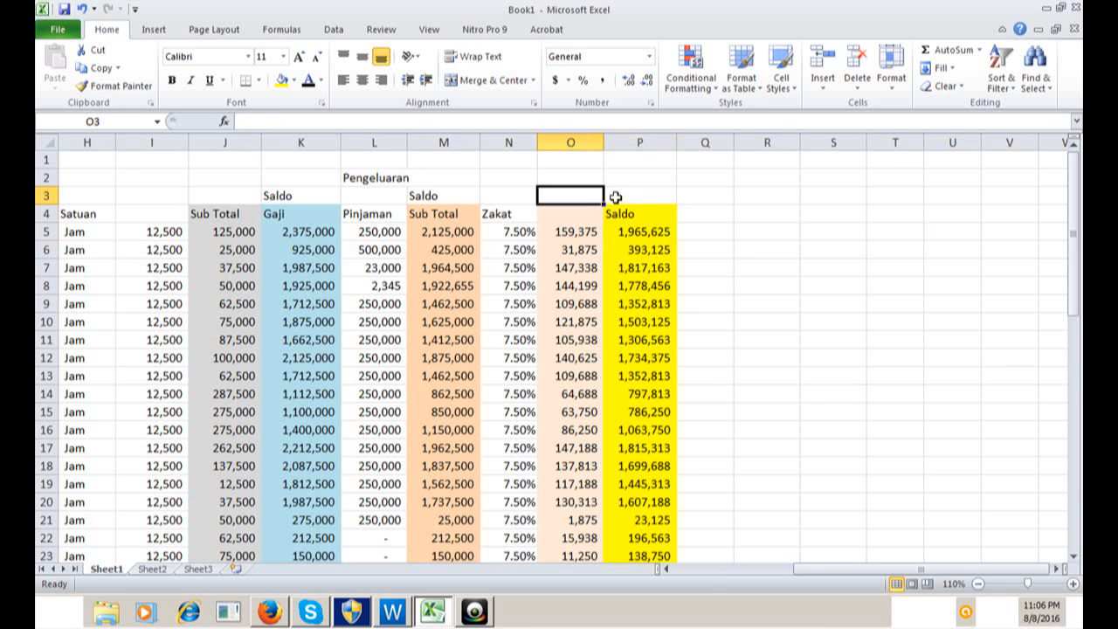
Retype the income heading in A2 in capitals as PEMASUKAN
{"action": "key", "text": "Left"}
{"action": "key", "text": "Left"}
{"action": "key", "text": "Left"}
{"action": "key", "text": "Left"}
{"action": "key", "text": "Left"}
{"action": "key", "text": "Left"}
{"action": "key", "text": "Left"}
{"action": "key", "text": "Left"}
{"action": "key", "text": "Left"}
{"action": "key", "text": "Left"}
{"action": "key", "text": "Left"}
{"action": "key", "text": "Left"}
{"action": "key", "text": "Left"}
{"action": "key", "text": "Left"}
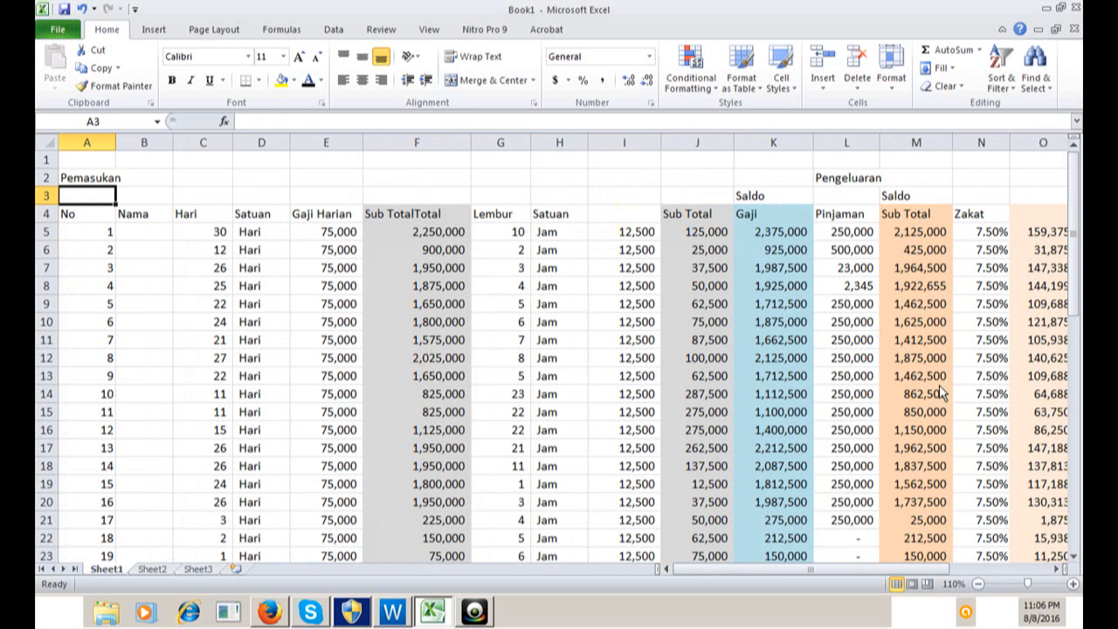
{"action": "left_click", "coordinate": [190, 284]}
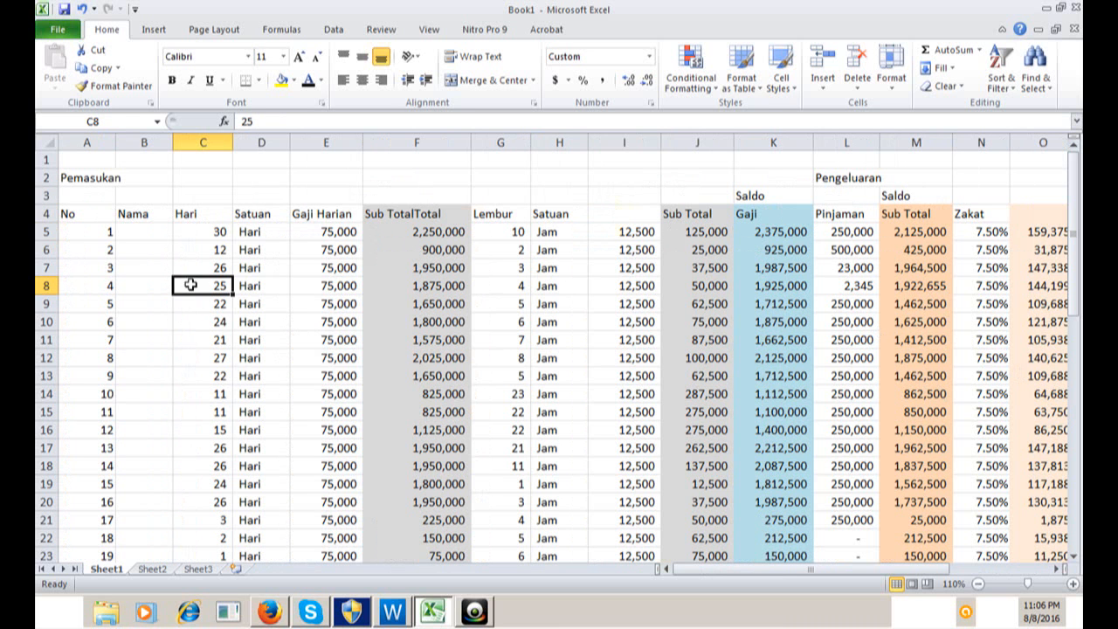
{"action": "left_click", "coordinate": [106, 174]}
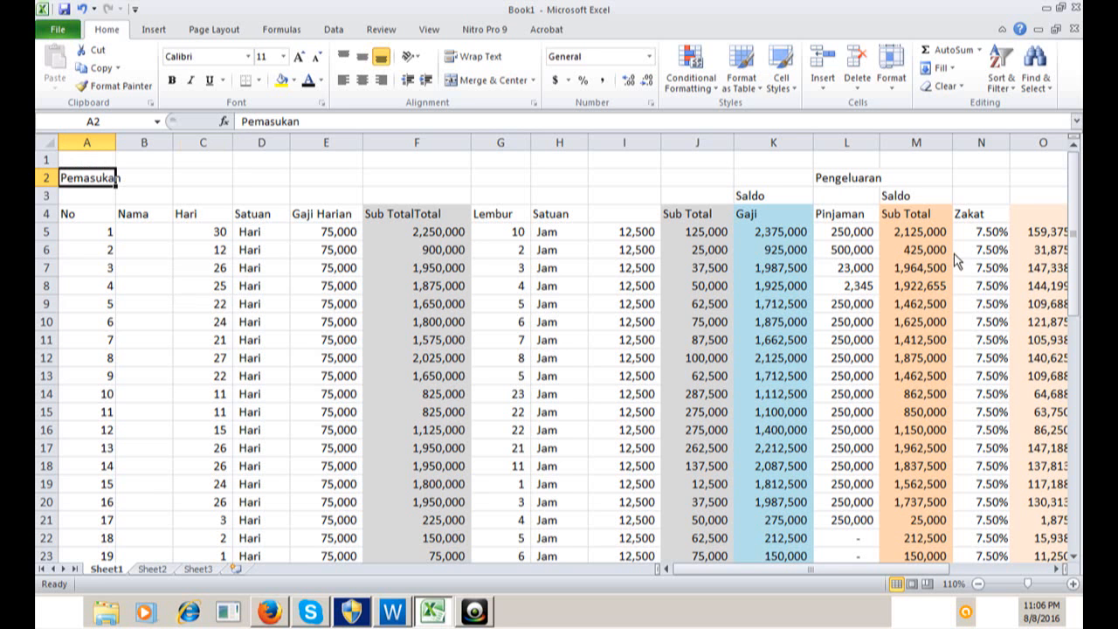
{"action": "type", "text": "PE"}
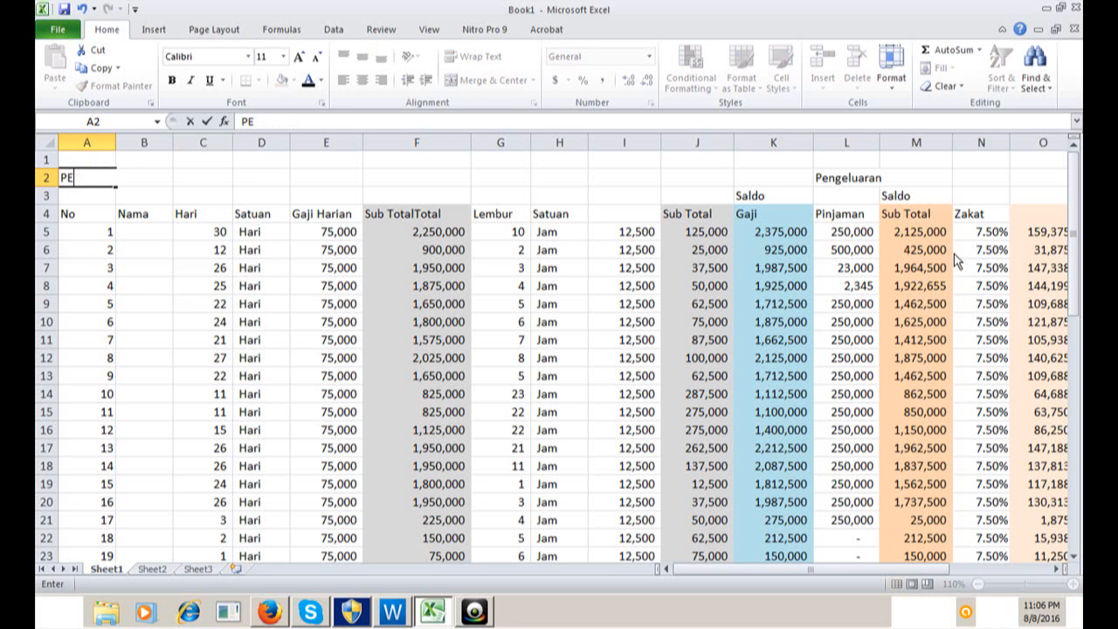
{"action": "type", "text": ","}
{"action": "key", "text": "BackSpace"}
{"action": "type", "text": "MASUKAN"}
{"action": "key", "text": "Return"}
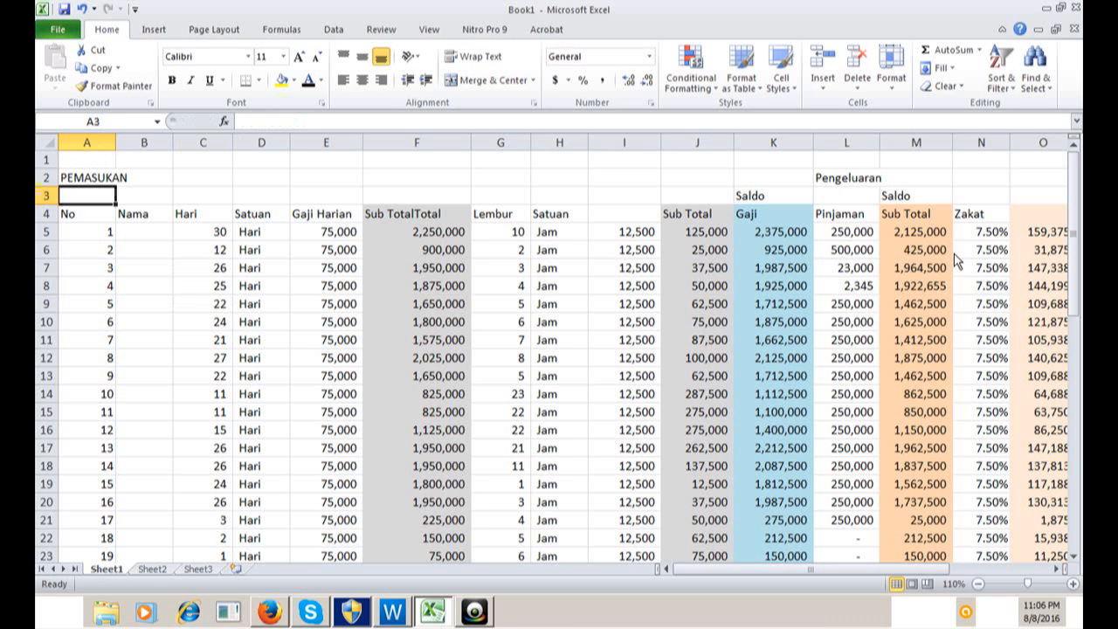
{"action": "key", "text": "Up"}
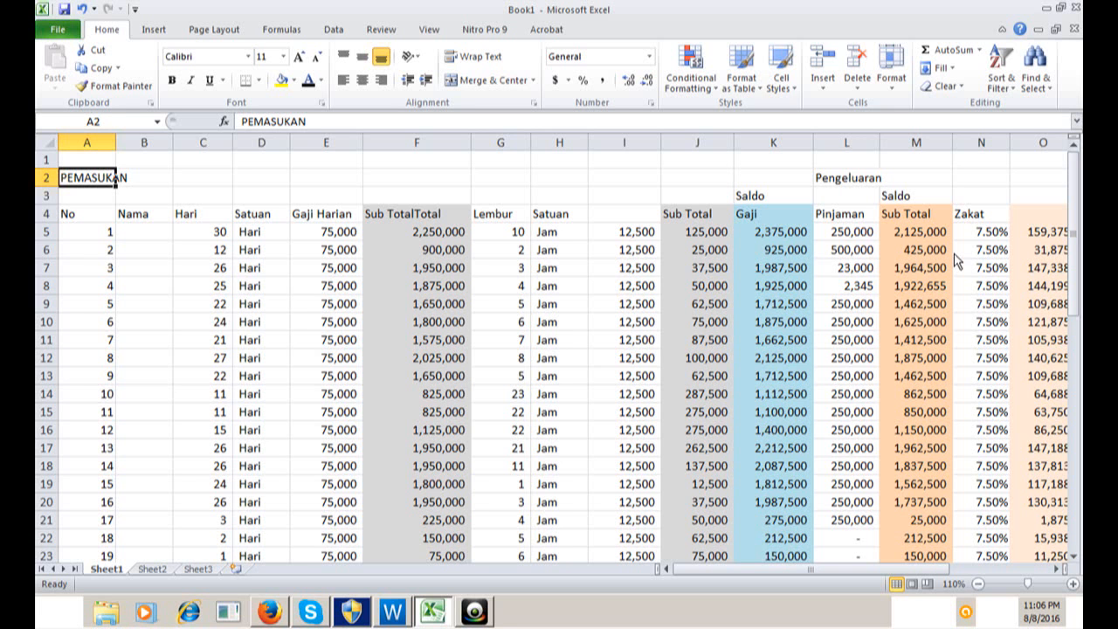
{"action": "key", "text": "shift+Right"}
{"action": "key", "text": "shift+Right"}
{"action": "key", "text": "shift+Right"}
{"action": "key", "text": "shift+Right"}
{"action": "key", "text": "shift+Right"}
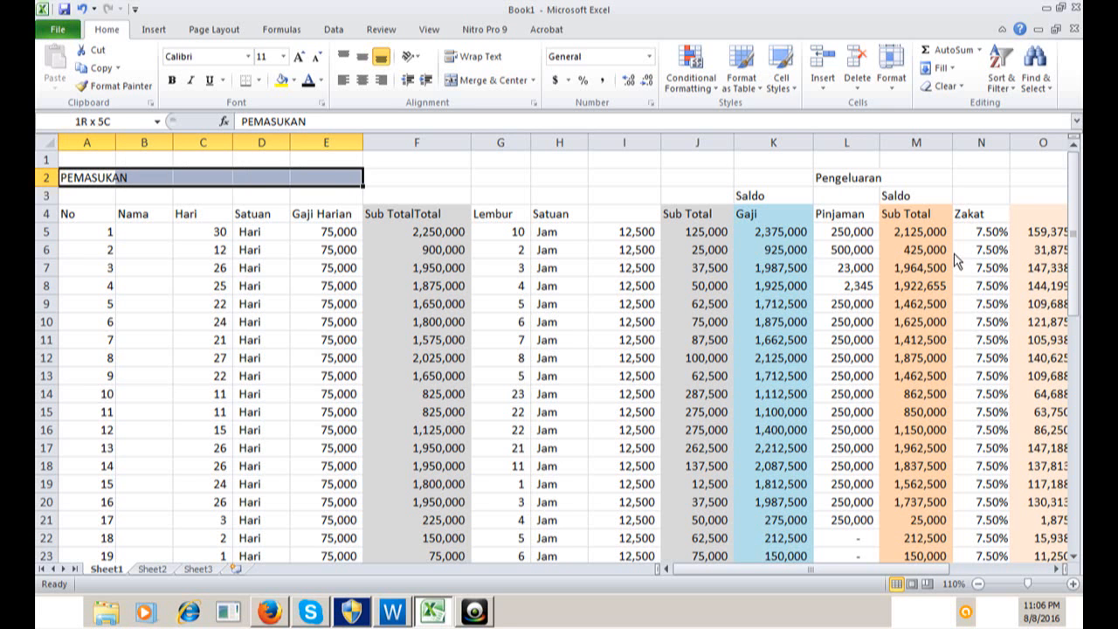
{"action": "key", "text": "Right"}
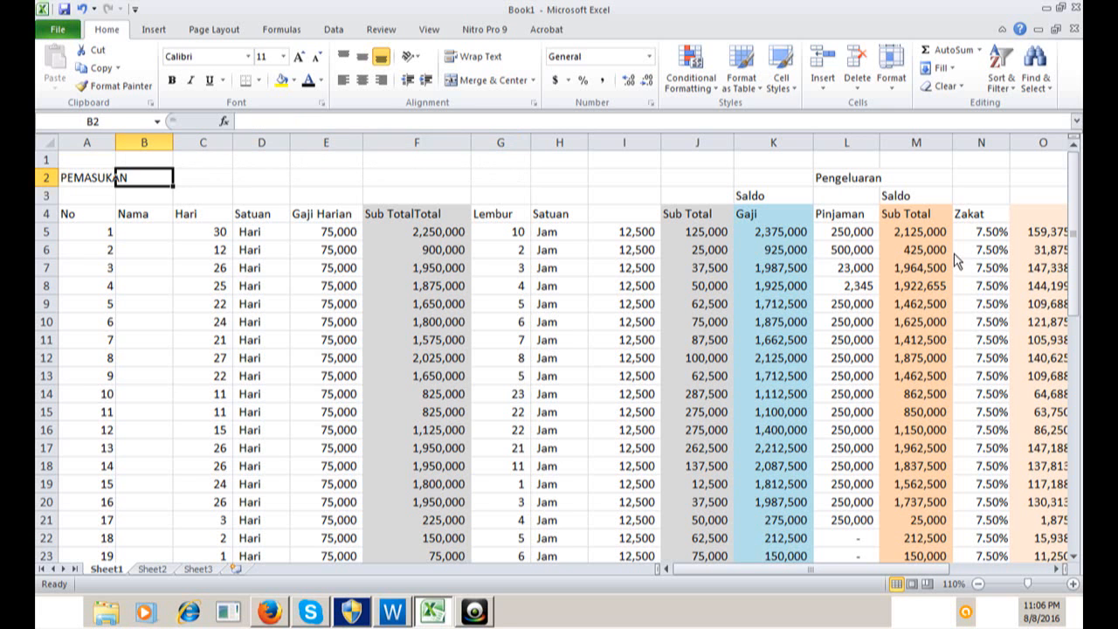
{"action": "key", "text": "Left"}
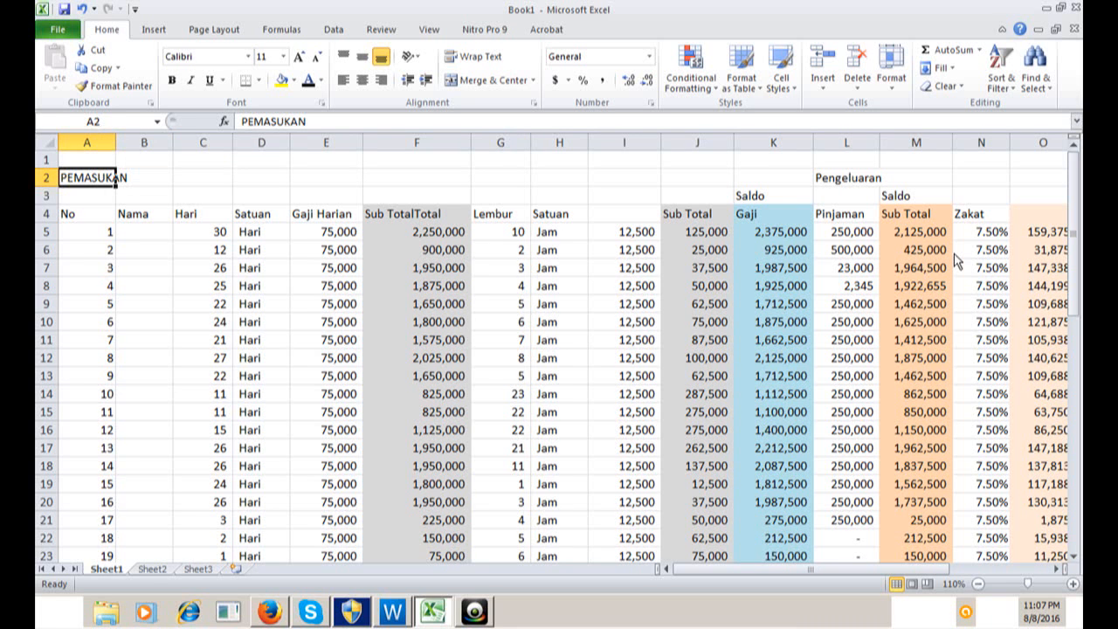
Merge and center the PEMASUKAN heading across A2:K2, ending at the Gaji column
{"action": "key", "text": "shift+Right"}
{"action": "key", "text": "shift+Right"}
{"action": "key", "text": "shift+Right"}
{"action": "key", "text": "shift+Right"}
{"action": "key", "text": "shift+Right"}
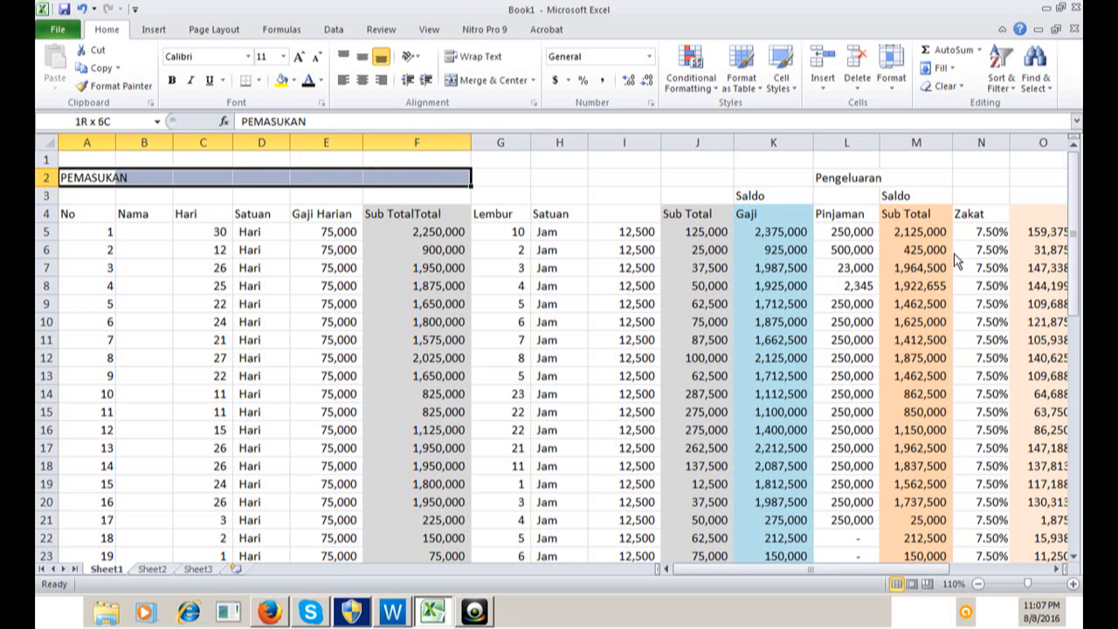
{"action": "key", "text": "shift+Right"}
{"action": "key", "text": "shift+Right"}
{"action": "key", "text": "shift+Right"}
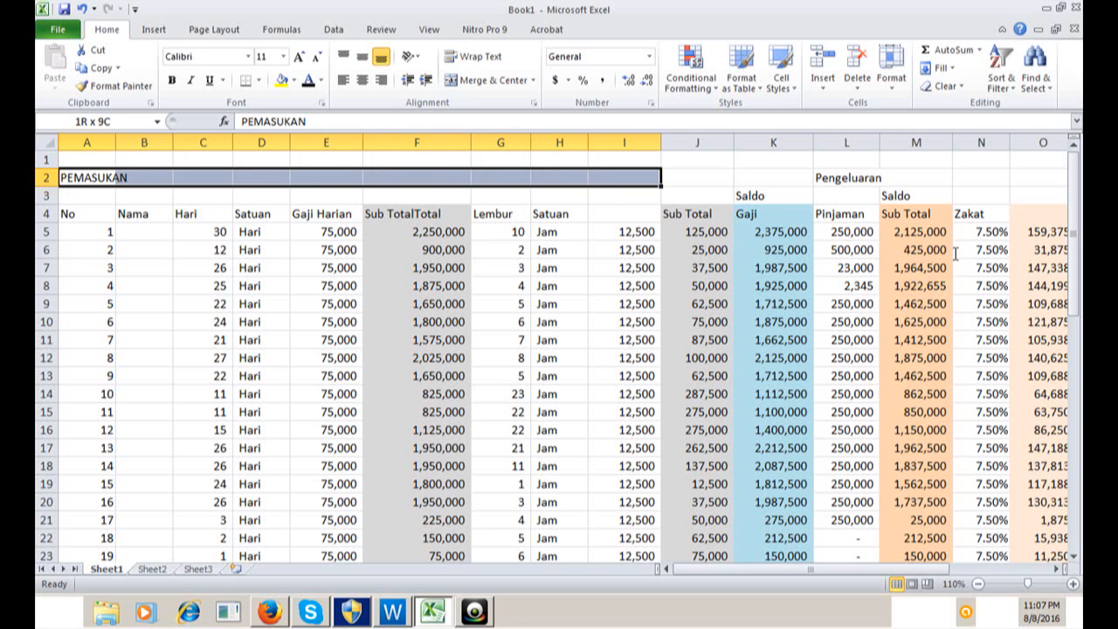
{"action": "key", "text": "shift+Right"}
{"action": "key", "text": "shift+Right"}
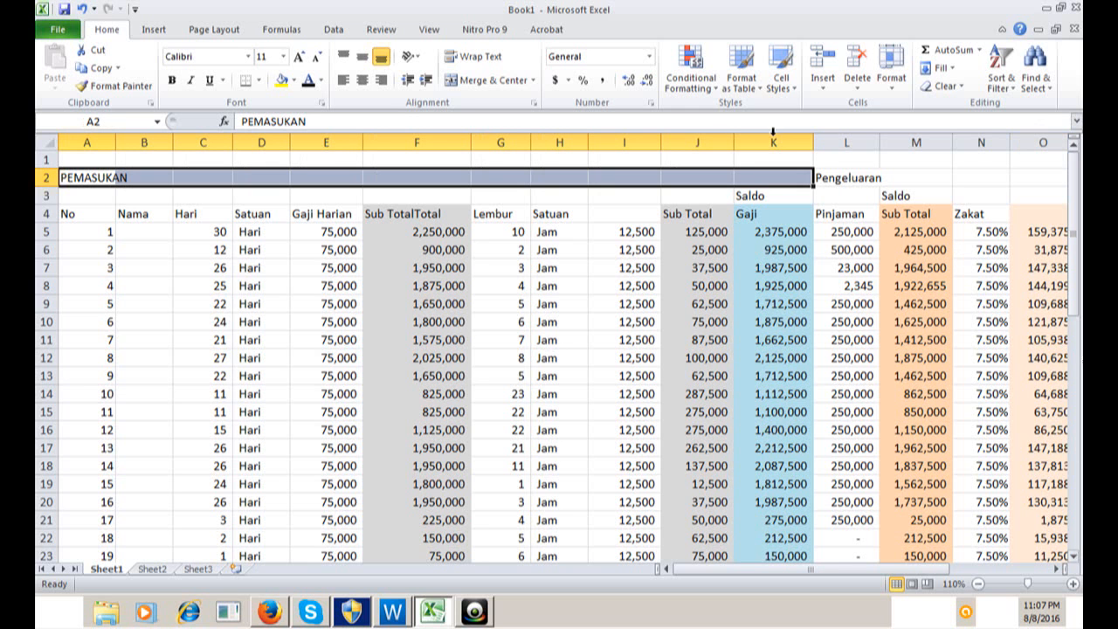
{"action": "left_click", "coordinate": [463, 81]}
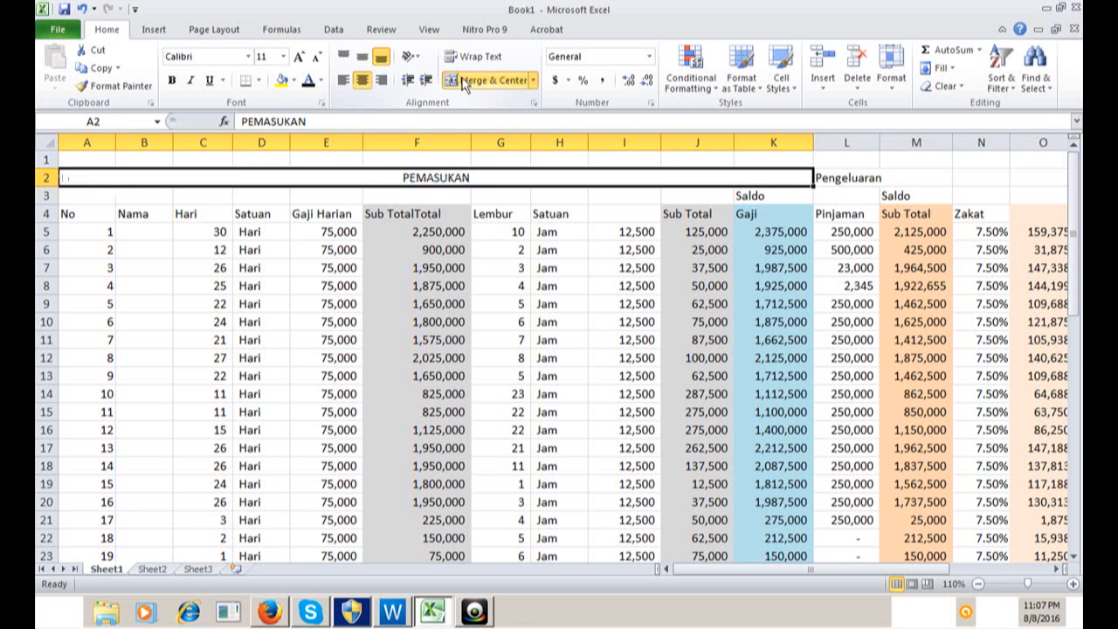
{"action": "key", "text": "Return"}
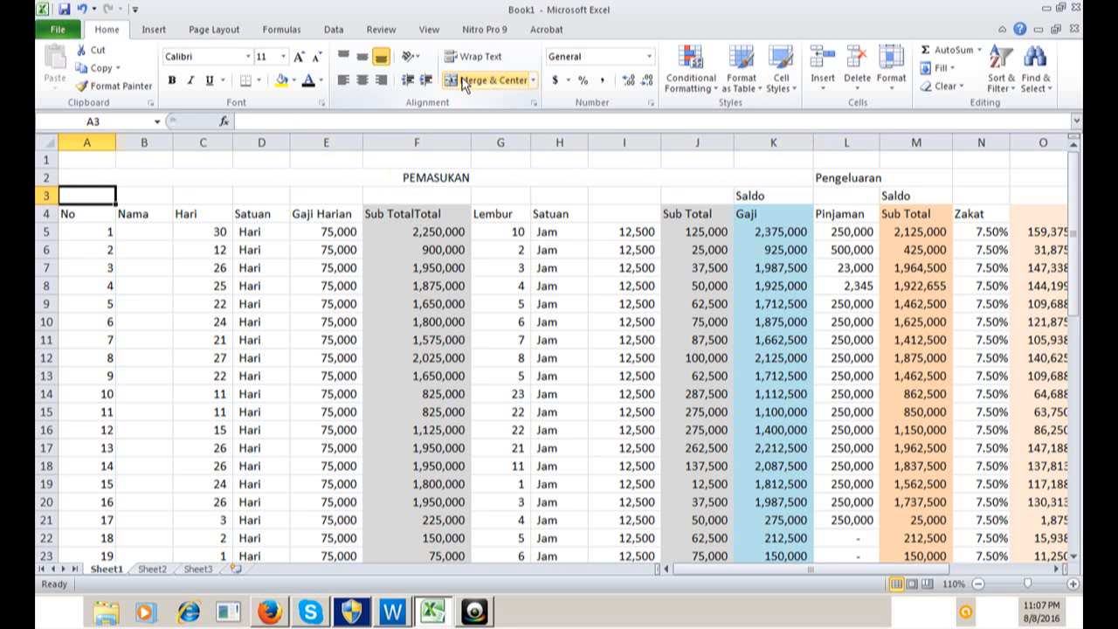
{"action": "key", "text": "Down"}
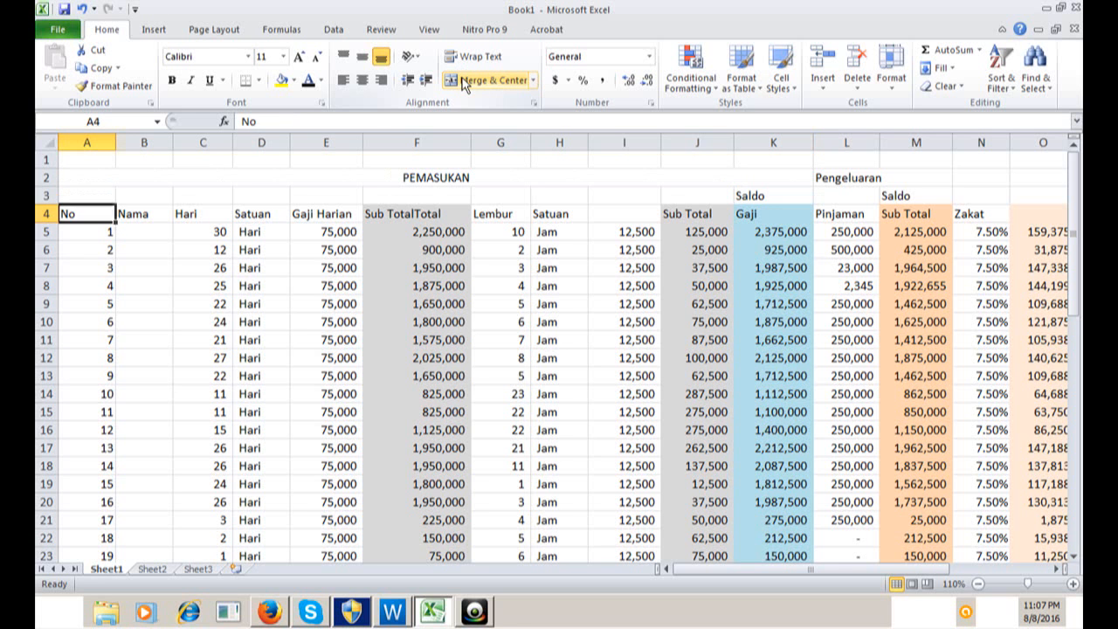
{"action": "key", "text": "Right"}
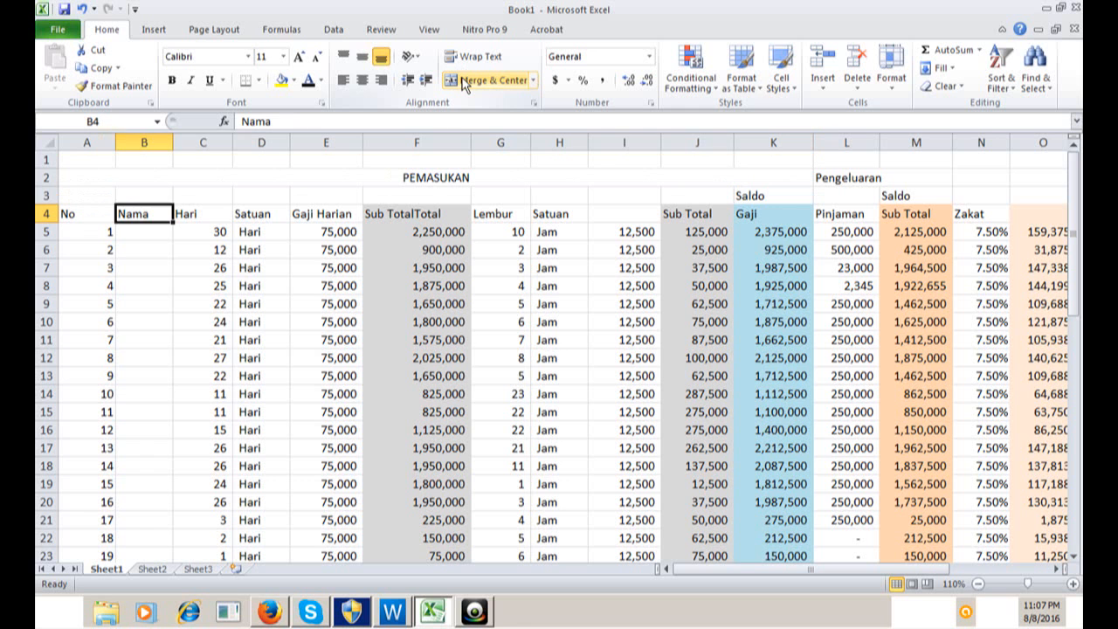
{"action": "key", "text": "Right"}
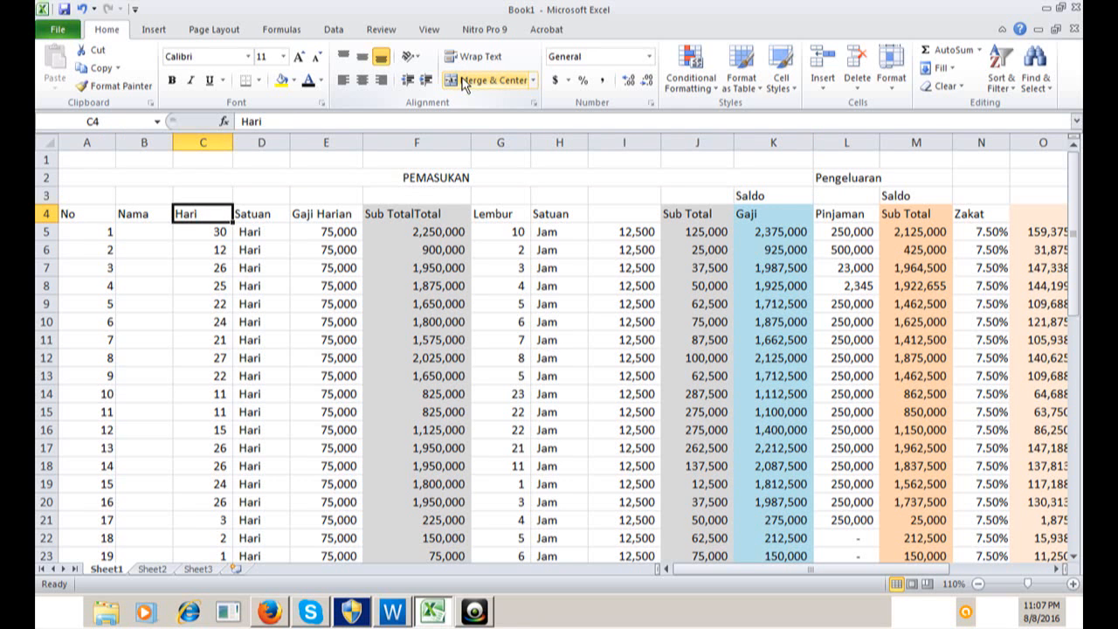
{"action": "key", "text": "Up"}
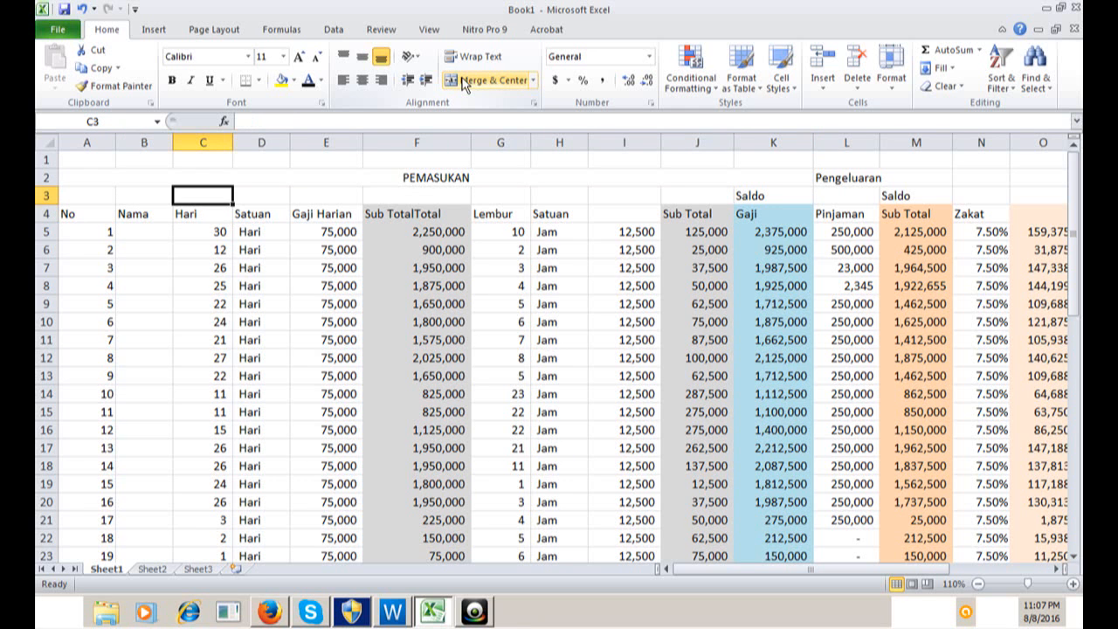
{"action": "key", "text": "Left"}
{"action": "key", "text": "Left"}
{"action": "type", "text": "nO"}
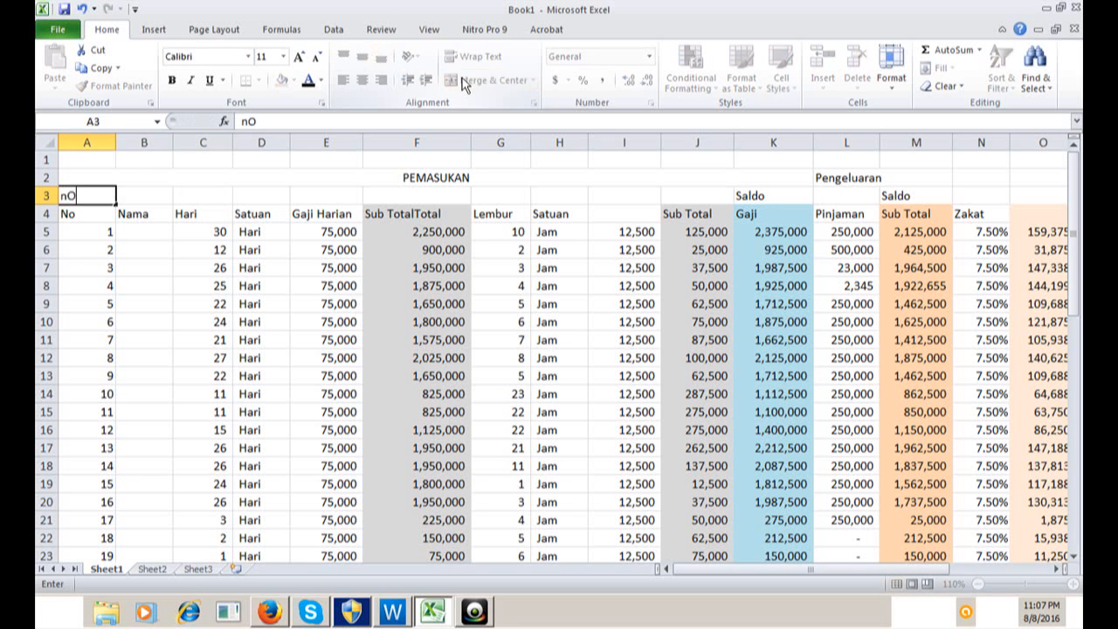
{"action": "key", "text": "Tab"}
{"action": "key", "text": "Left"}
{"action": "type", "text": "no"}
{"action": "key", "text": "Return"}
{"action": "key", "text": "Up"}
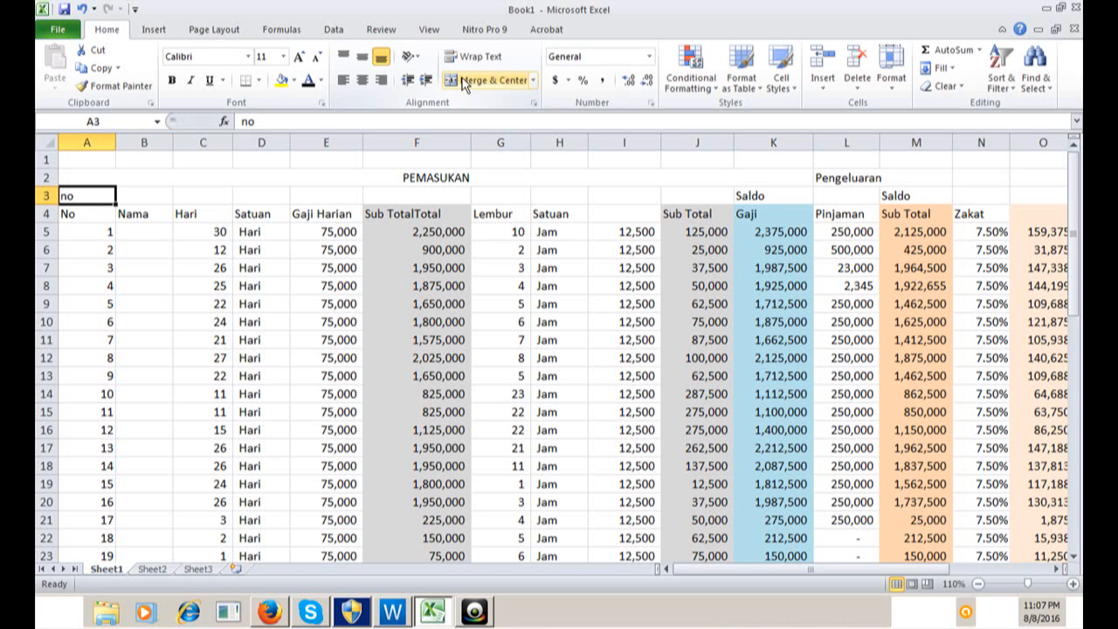
Enter the heading NO in A3 and delete the No label below it in A4
{"action": "type", "text": "NO"}
{"action": "key", "text": "Return"}
{"action": "key", "text": "Tab"}
{"action": "key", "text": "Left"}
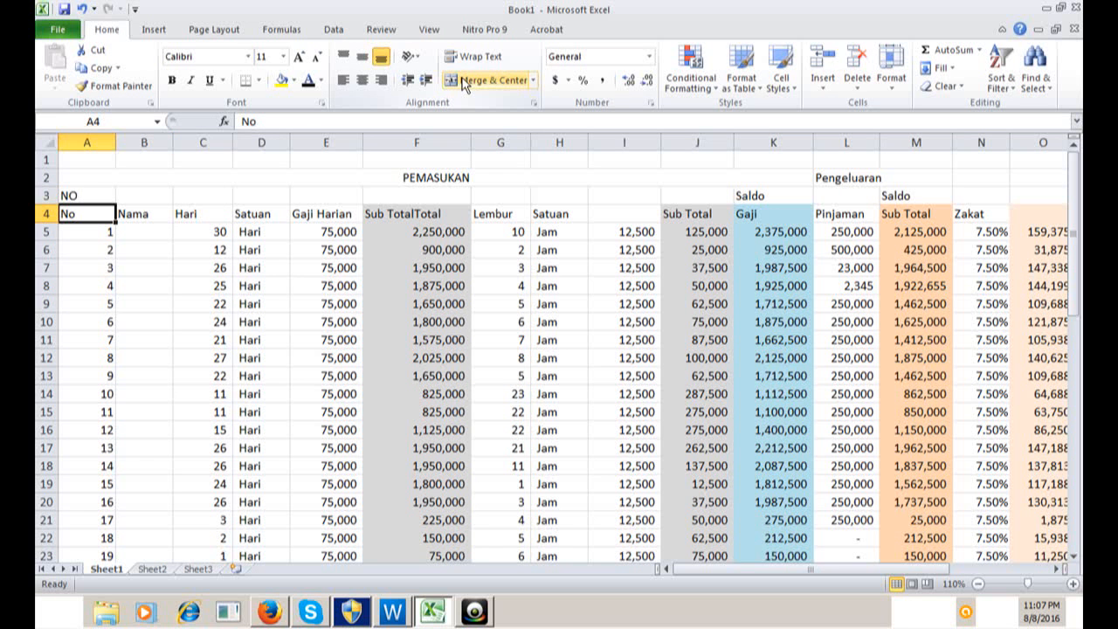
{"action": "key", "text": "Delete"}
{"action": "key", "text": "Up"}
Enter the heading NAMA in B3 and delete the Nama label below it in B4
{"action": "key", "text": "Right"}
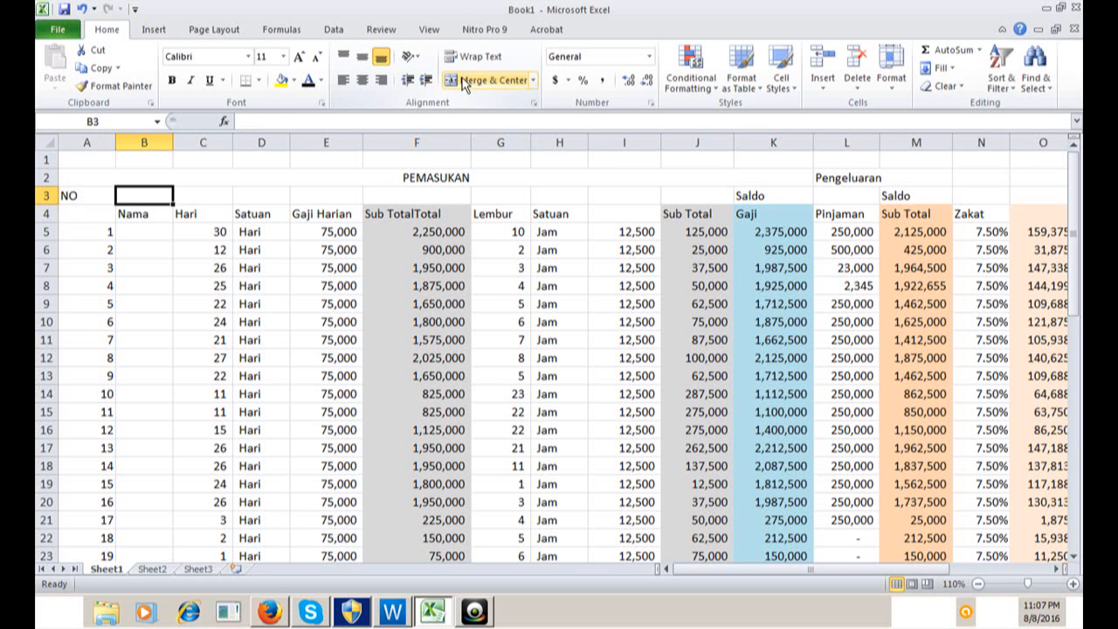
{"action": "type", "text": "NAMA"}
{"action": "key", "text": "Return"}
{"action": "key", "text": "Delete"}
{"action": "key", "text": "Up"}
Enter the heading HARI KERJA in C3 above the Hari column label
{"action": "key", "text": "Right"}
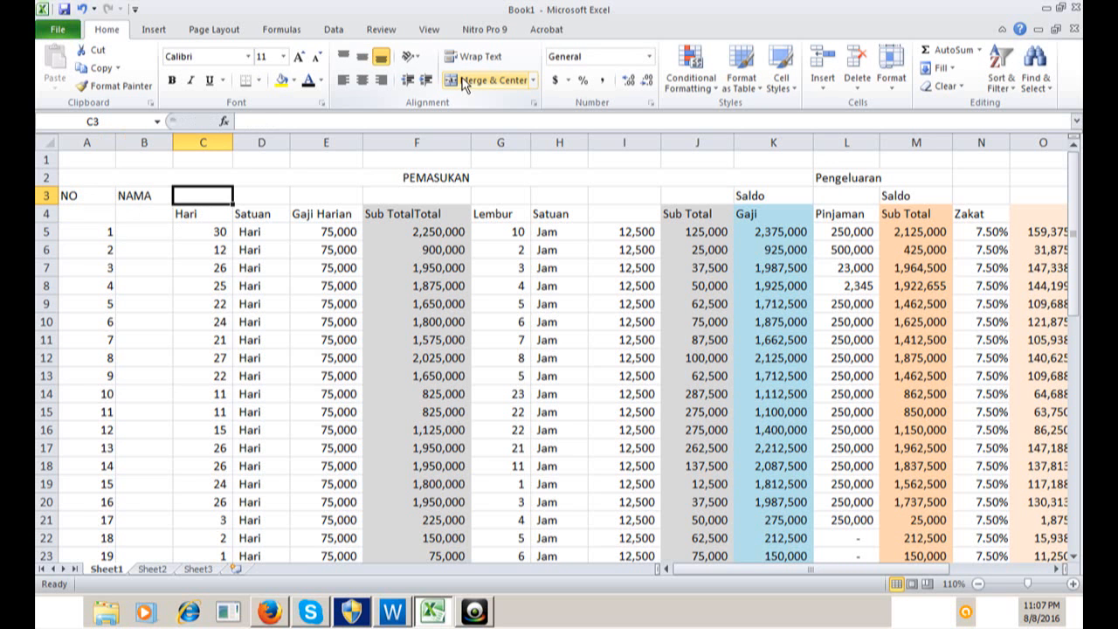
{"action": "type", "text": "HA"}
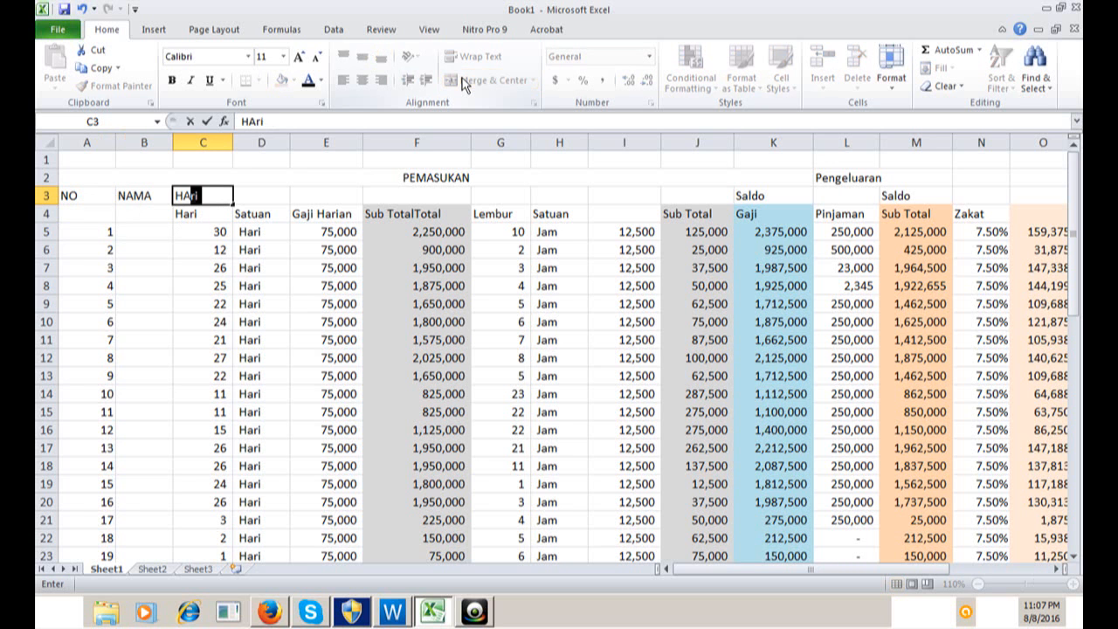
{"action": "type", "text": "RI KERJA"}
{"action": "key", "text": "Return"}
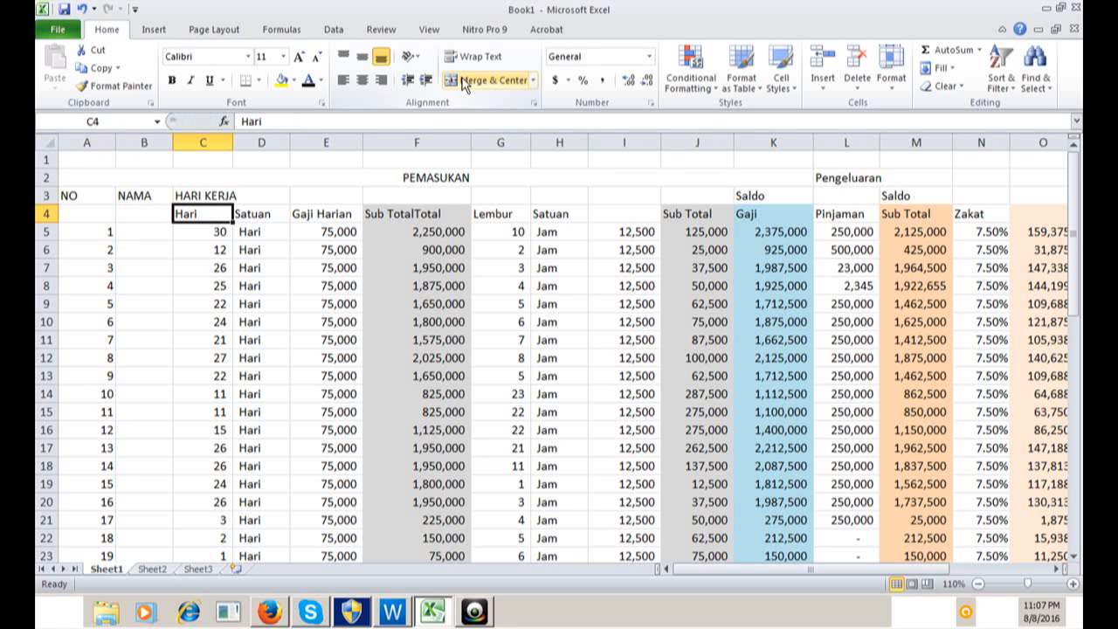
Merge and center the HARI KERJA heading across C3:D3, above Hari and Satuan
{"action": "key", "text": "Right"}
{"action": "key", "text": "Left"}
{"action": "key", "text": "Up"}
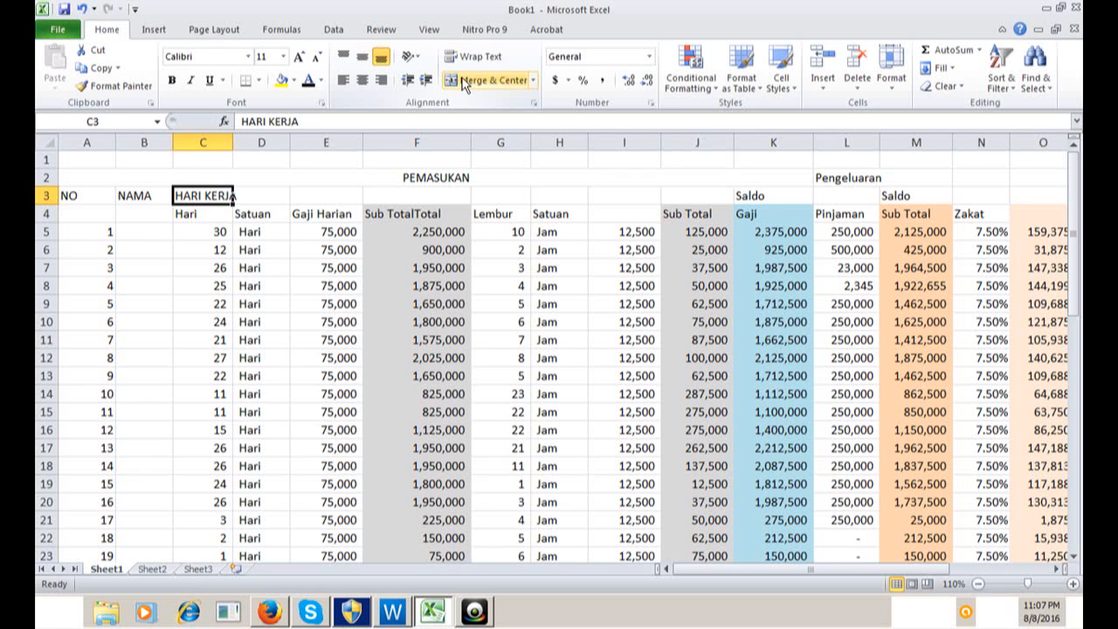
{"action": "key", "text": "shift+Right"}
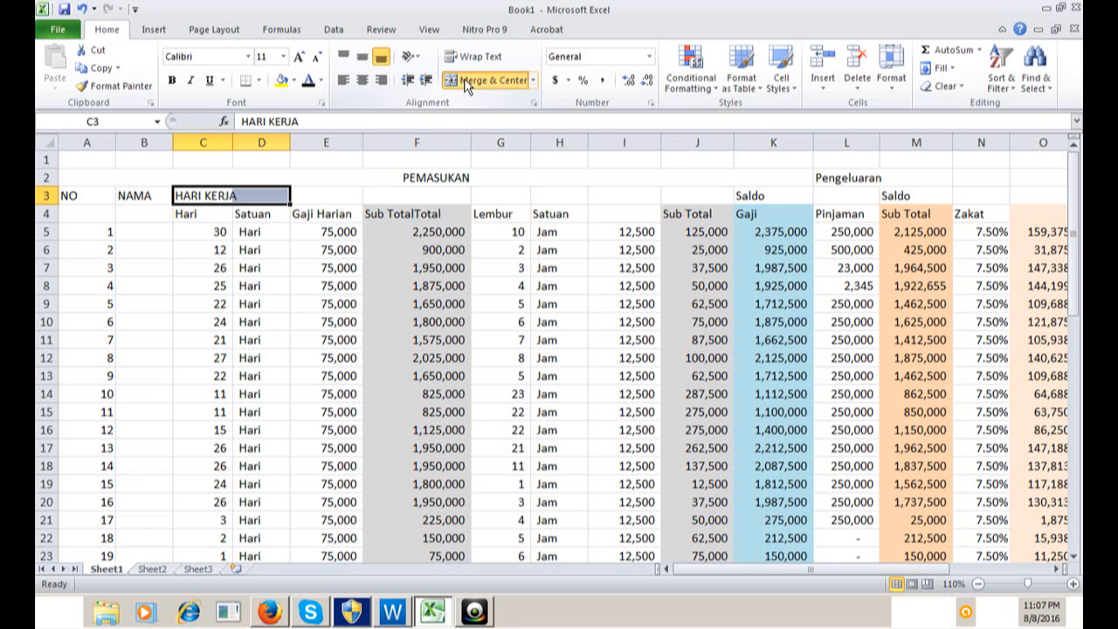
{"action": "left_click", "coordinate": [464, 84]}
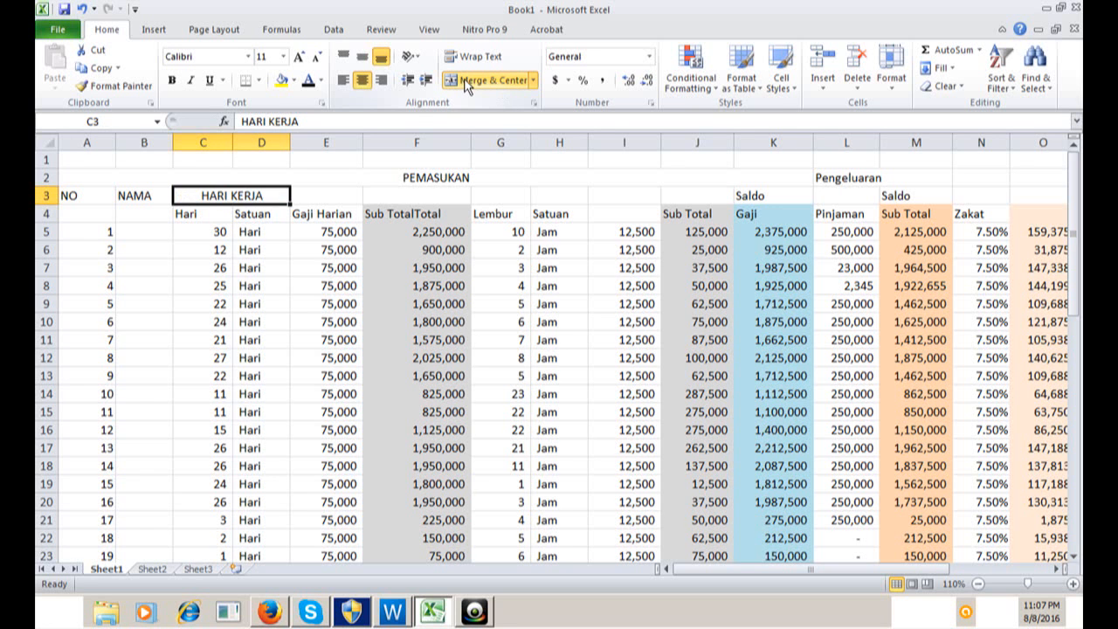
Enter the heading GAJI/HARI in E3 and delete the Gaji Harian label below it in E4
{"action": "key", "text": "Right"}
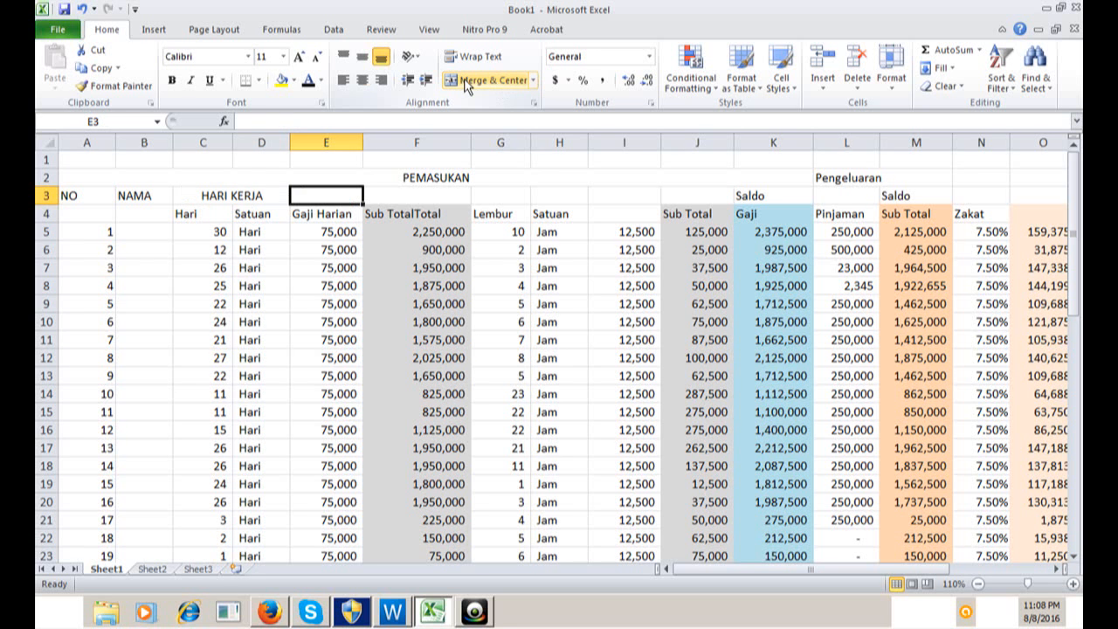
{"action": "type", "text": "NILAI"}
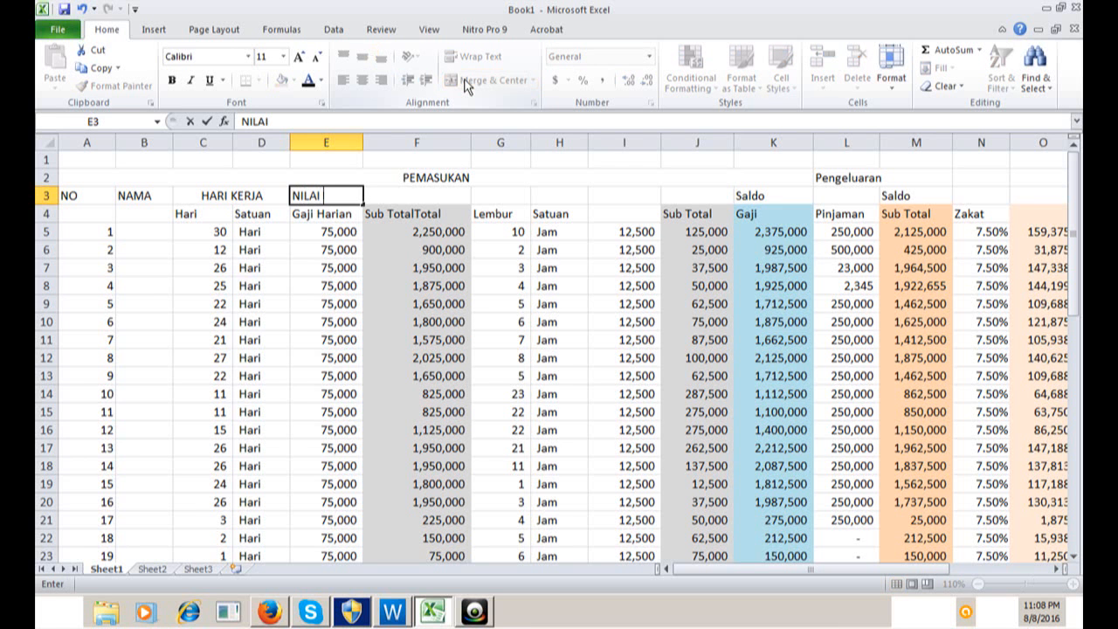
{"action": "key", "text": "BackSpace"}
{"action": "key", "text": "BackSpace"}
{"action": "key", "text": "BackSpace"}
{"action": "key", "text": "BackSpace"}
{"action": "key", "text": "BackSpace"}
{"action": "type", "text": "GAJI"}
{"action": "key", "text": "BackSpace"}
{"action": "key", "text": "BackSpace"}
{"action": "type", "text": "JI/HARI"}
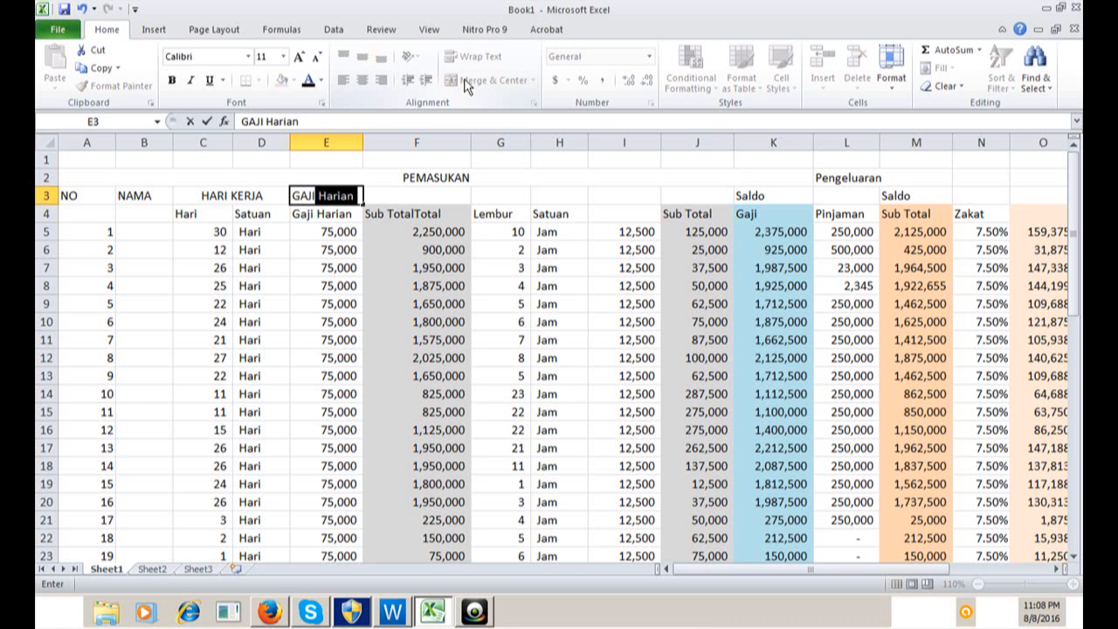
{"action": "key", "text": "Return"}
{"action": "key", "text": "Delete"}
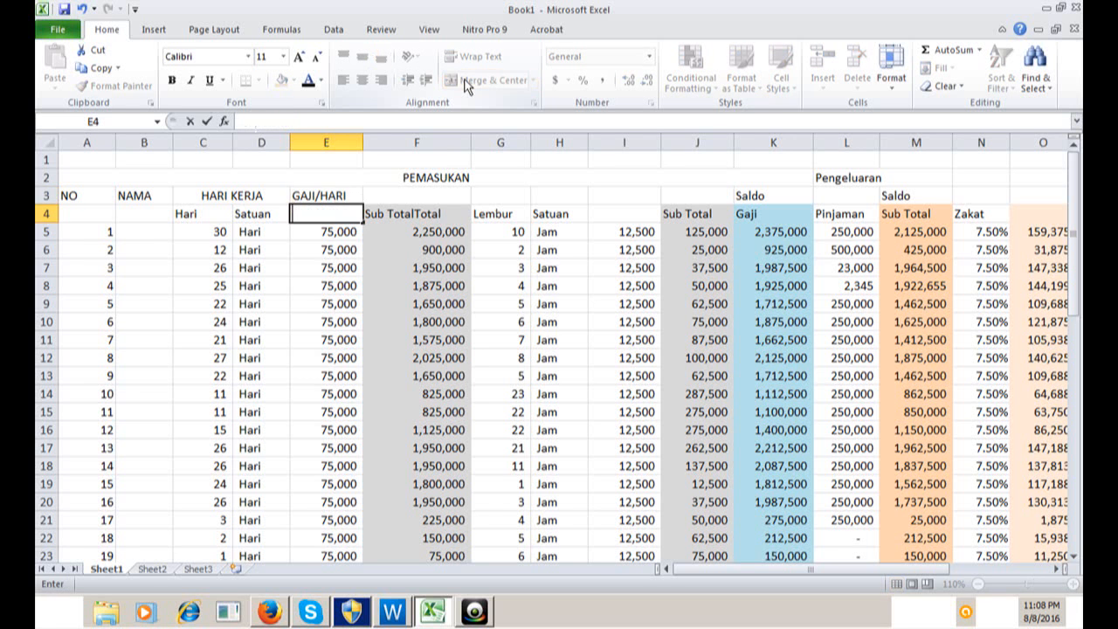
Enter the heading SUB TOTAL in F3, above the daily wage subtotal column
{"action": "key", "text": "Up"}
{"action": "key", "text": "Right"}
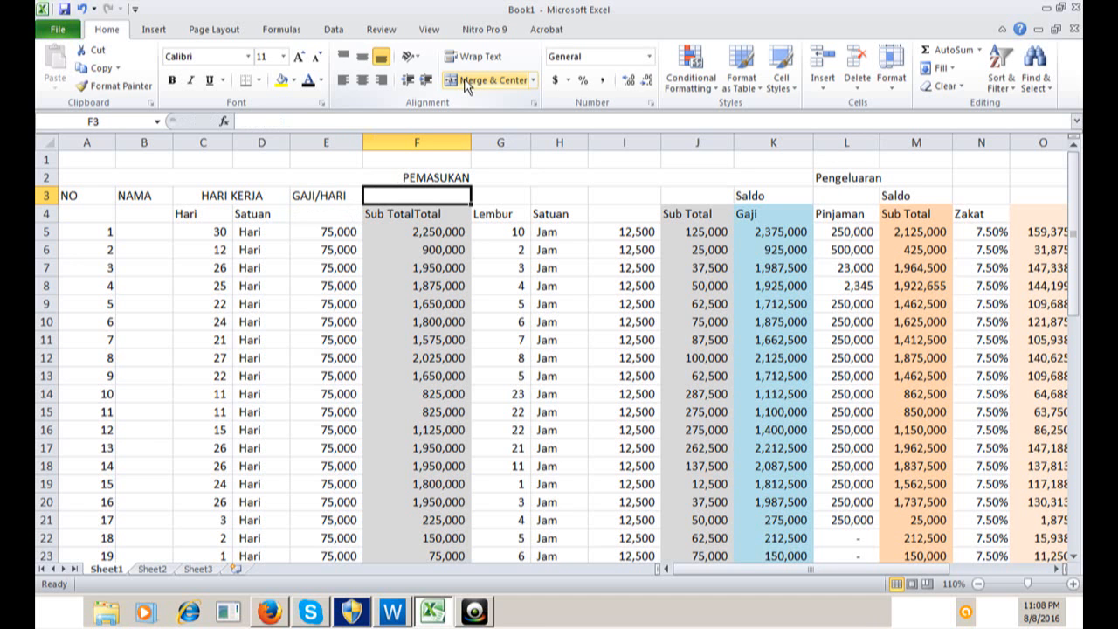
{"action": "type", "text": "SUB TOTAL"}
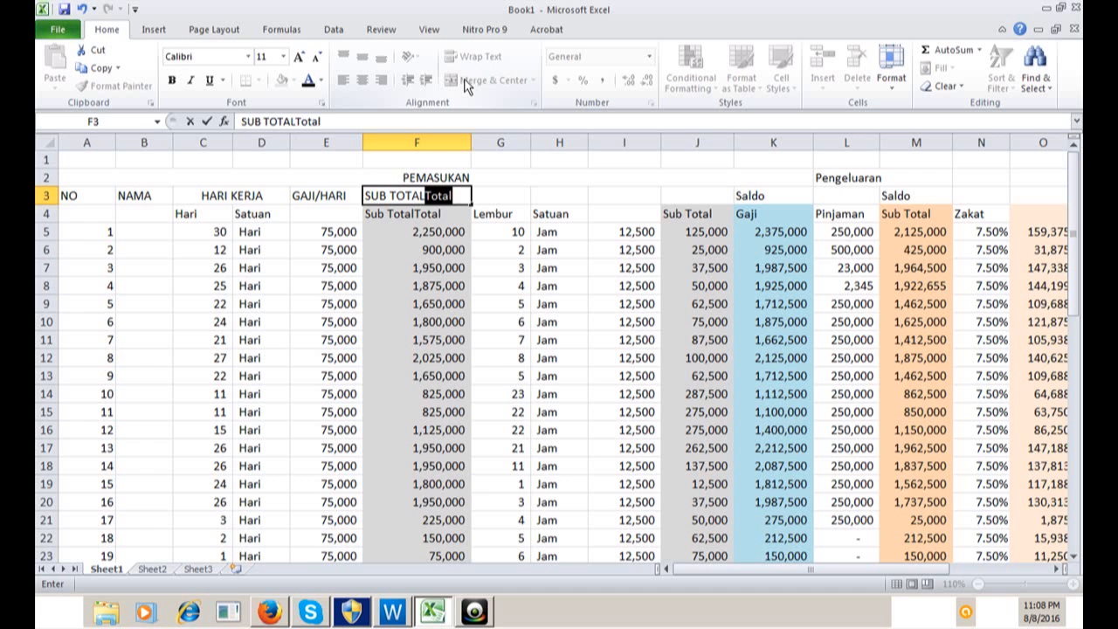
{"action": "key", "text": "BackSpace"}
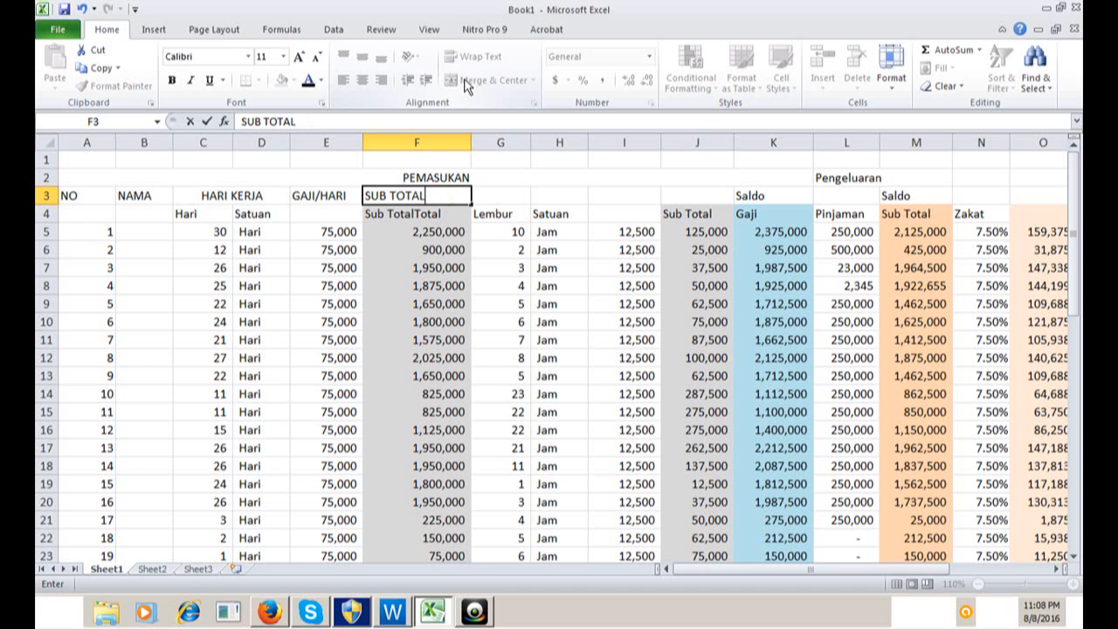
{"action": "key", "text": "Return"}
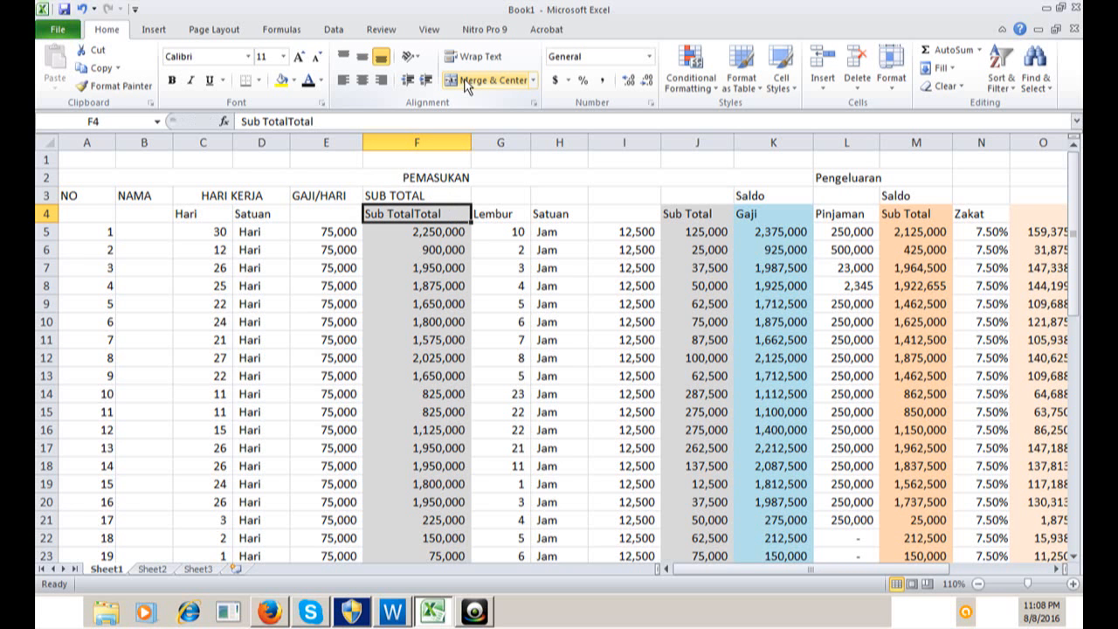
Clear the Sub TotalTotal label in F4 and center the SUB TOTAL heading in F3
{"action": "type", "text": "GJA"}
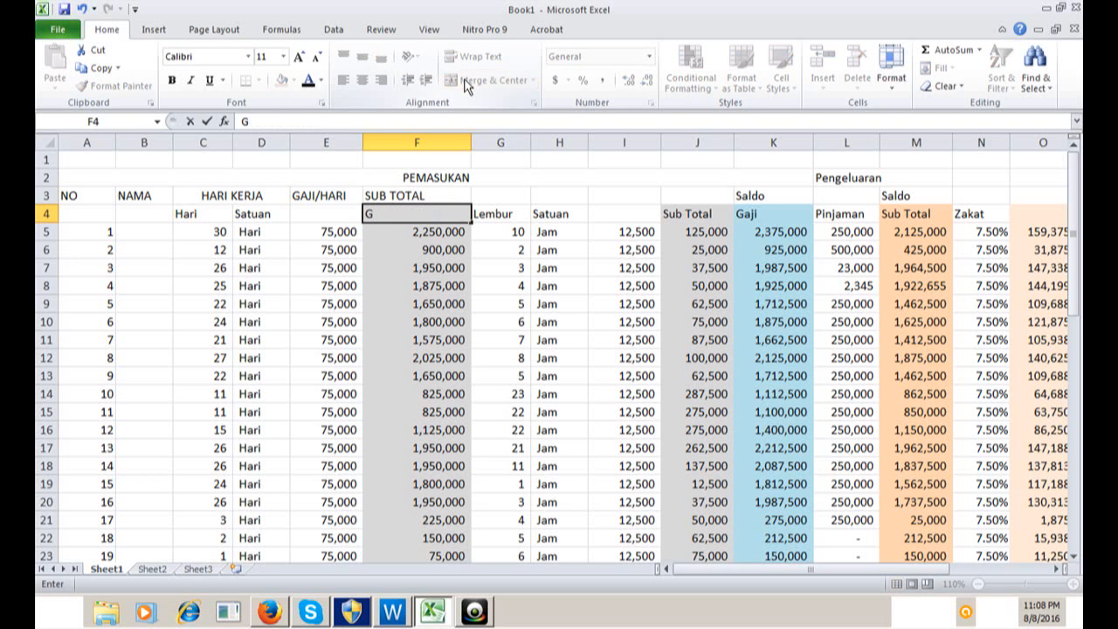
{"action": "key", "text": "BackSpace"}
{"action": "key", "text": "BackSpace"}
{"action": "key", "text": "BackSpace"}
{"action": "key", "text": "Up"}
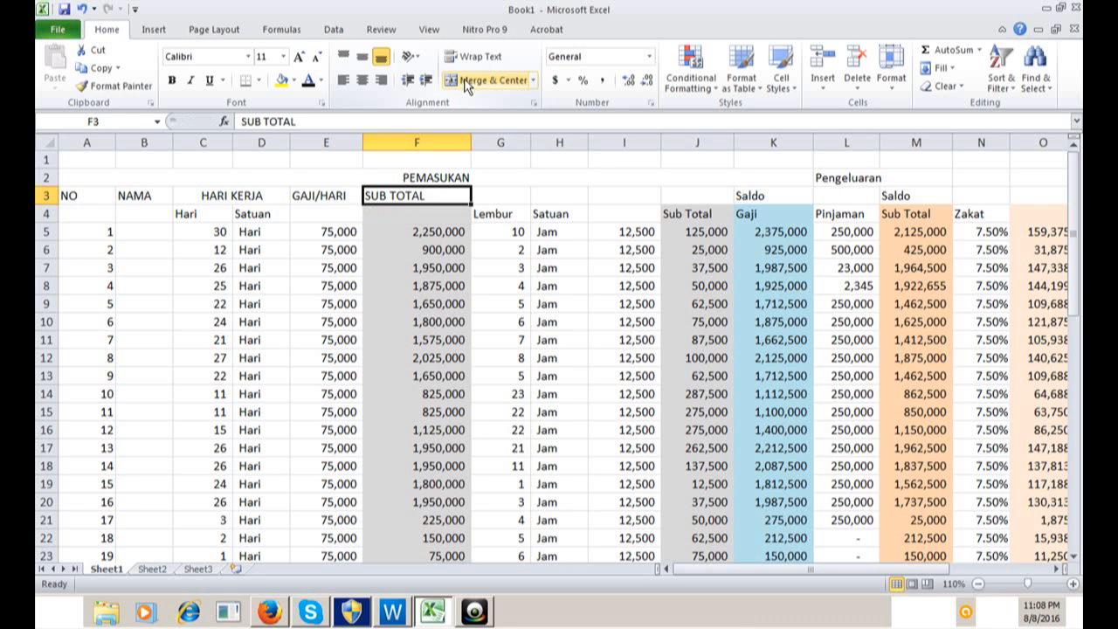
{"action": "left_click", "coordinate": [363, 80]}
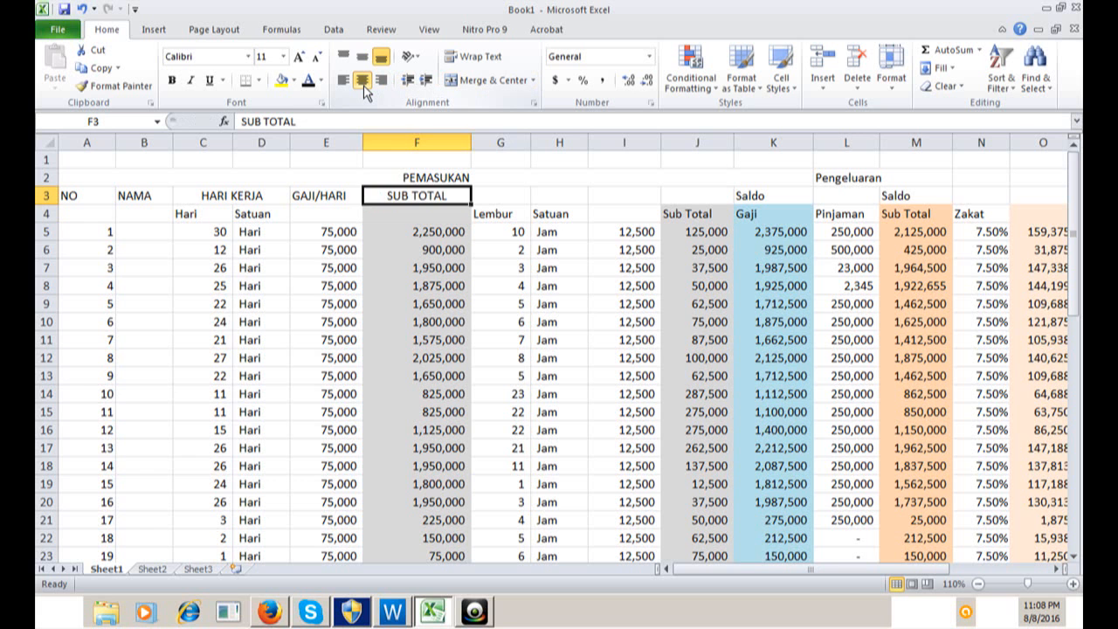
Enter the heading LEMBUR in G3 above the overtime columns
{"action": "key", "text": "Right"}
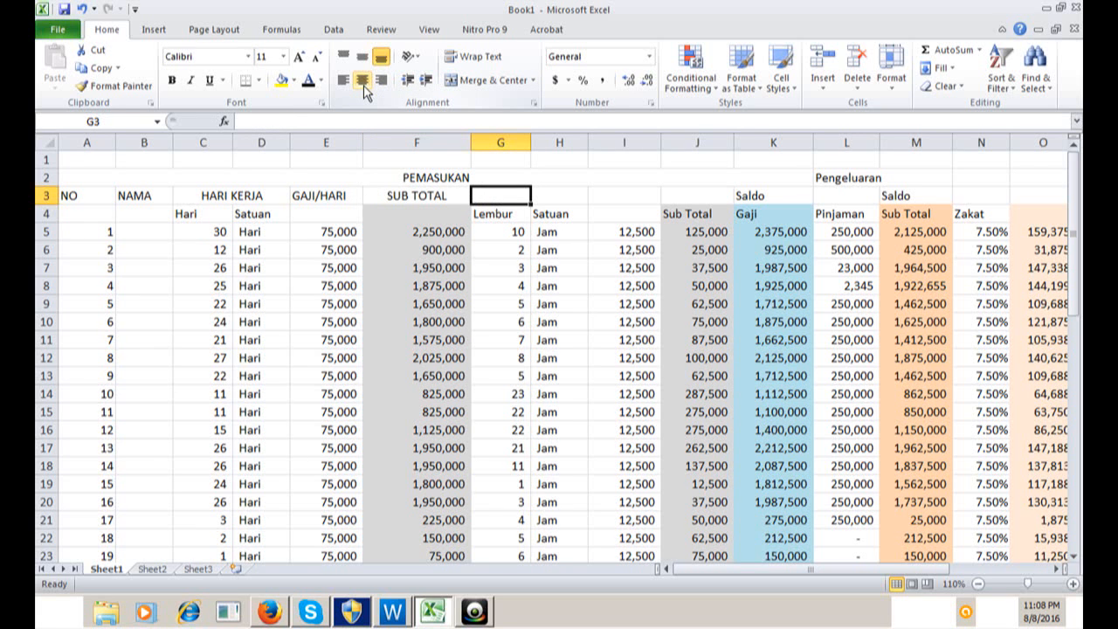
{"action": "type", "text": "LE"}
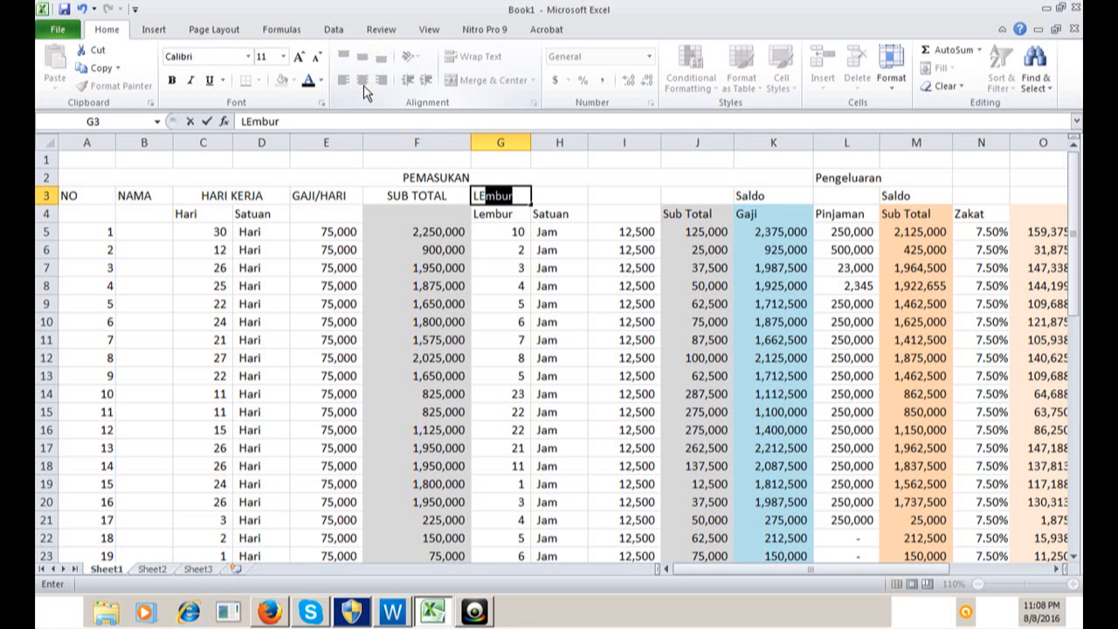
{"action": "type", "text": "MBUR"}
{"action": "key", "text": "Return"}
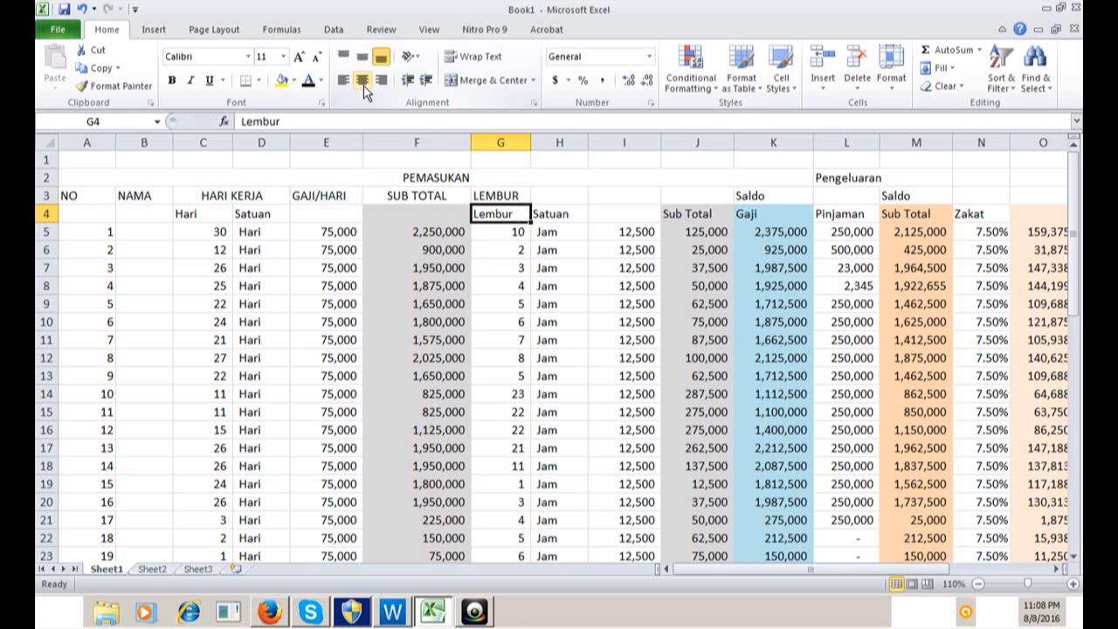
Replace the overtime column labels with JUMLAH in G4 and SATUAN in H4
{"action": "type", "text": "JUM"}
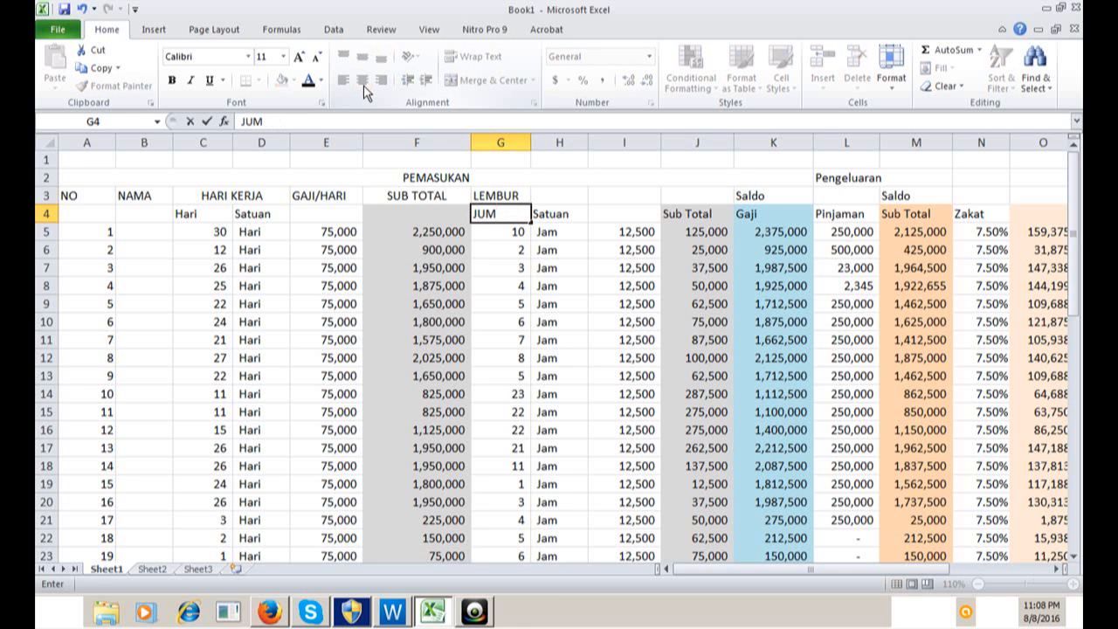
{"action": "type", "text": "LAH"}
{"action": "key", "text": "Tab"}
{"action": "type", "text": "S"}
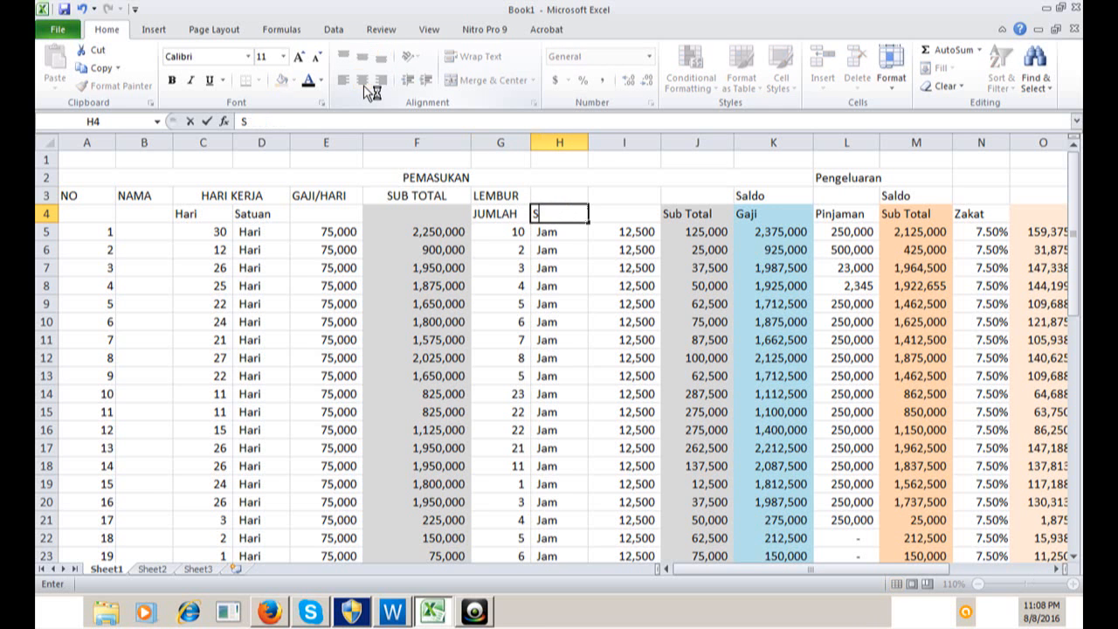
{"action": "type", "text": "ATUAN"}
{"action": "key", "text": "Tab"}
{"action": "key", "text": "Tab"}
{"action": "key", "text": "Tab"}
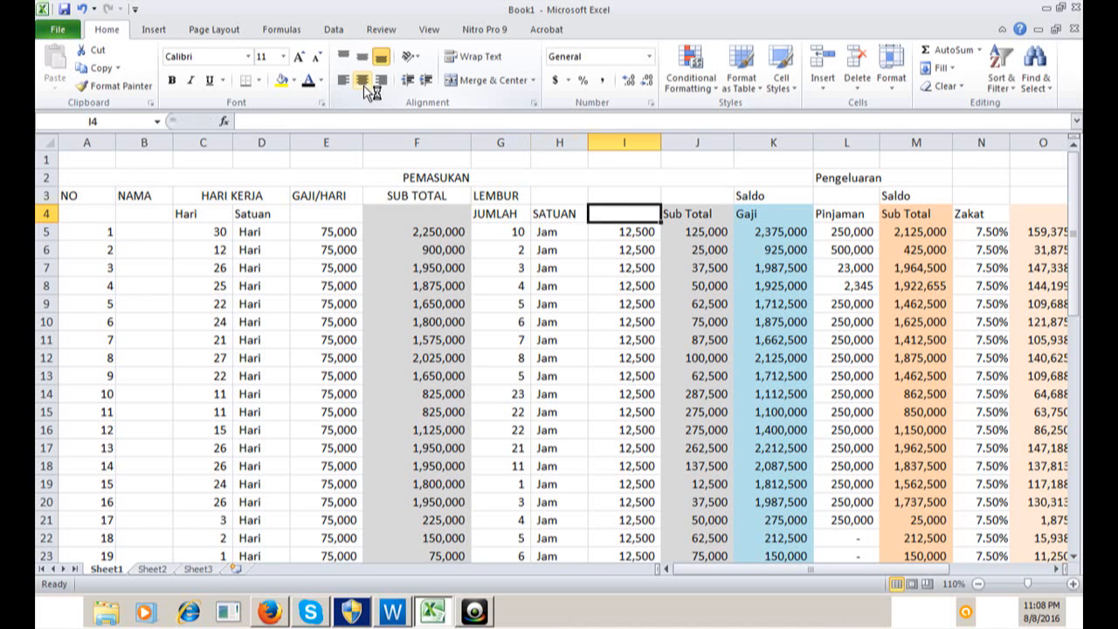
Label the overtime rate column NILAI/JAM in I4
{"action": "key", "text": "Right"}
{"action": "key", "text": "Right"}
{"action": "key", "text": "Left"}
{"action": "key", "text": "Left"}
{"action": "key", "text": "Left"}
{"action": "key", "text": "Left"}
{"action": "key", "text": "Up"}
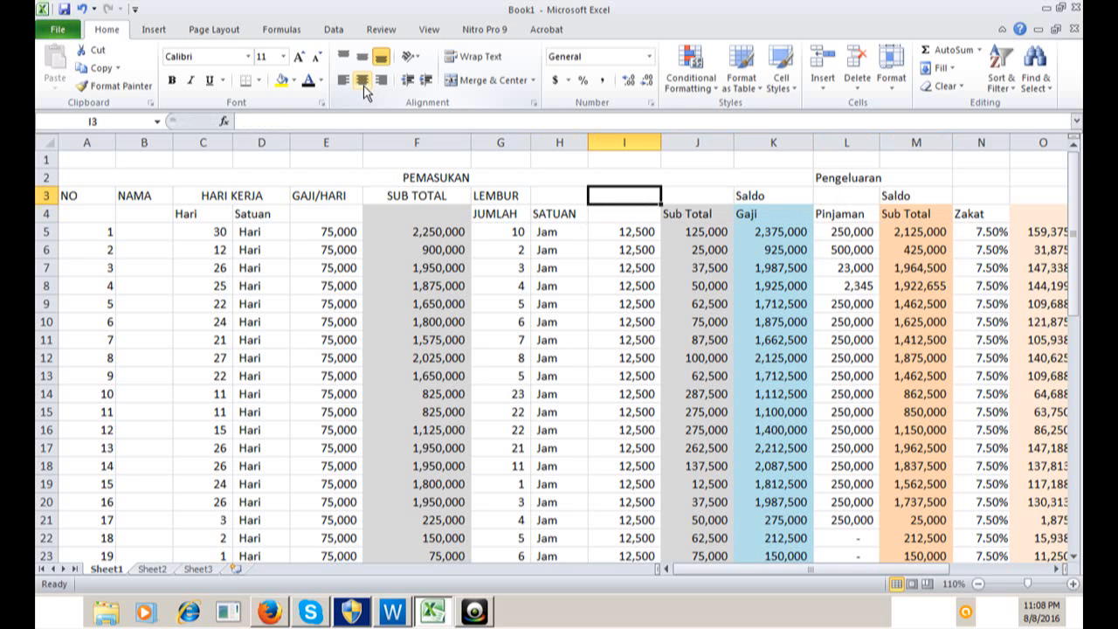
{"action": "key", "text": "Down"}
{"action": "type", "text": "NILA"}
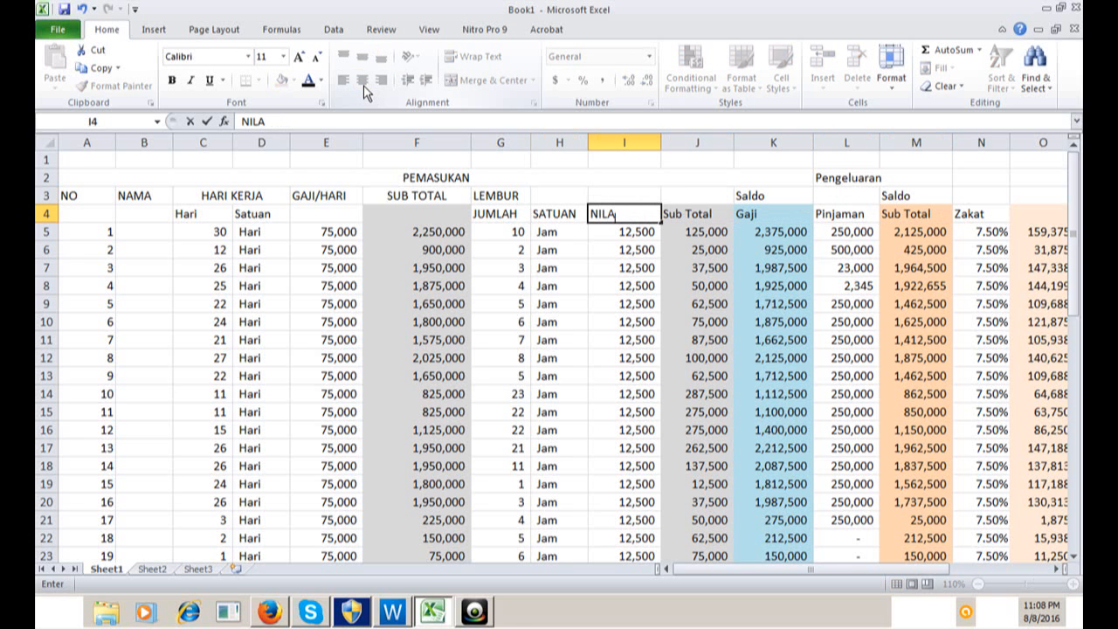
{"action": "type", "text": "I/JAM"}
{"action": "key", "text": "Return"}
{"action": "key", "text": "Up"}
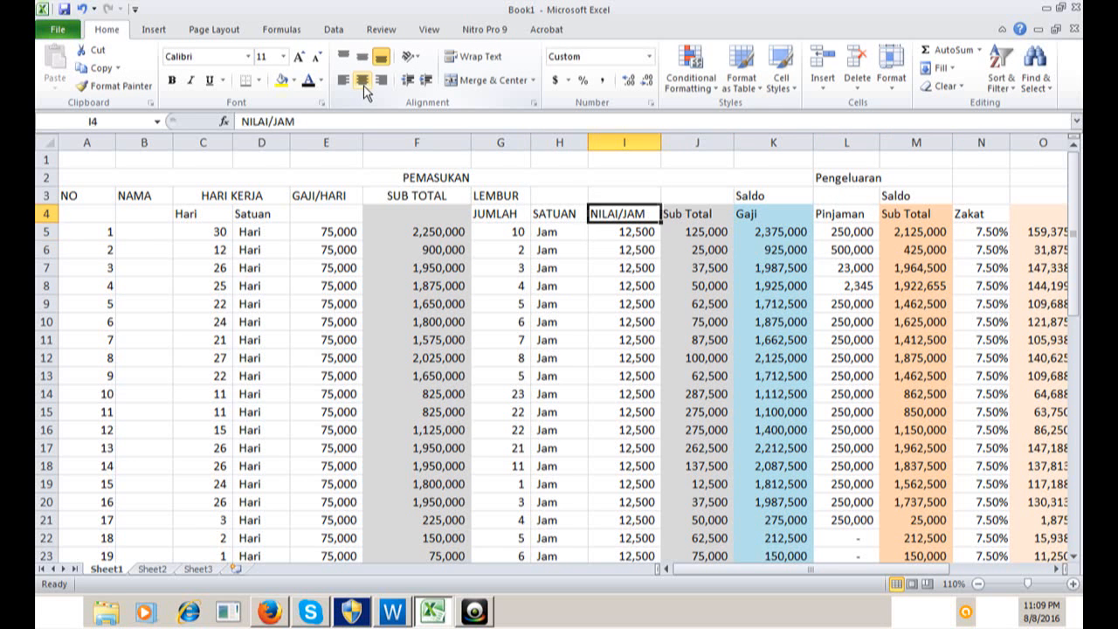
Clear the Saldo heading from K3, above the Gaji column label
{"action": "key", "text": "Up"}
{"action": "key", "text": "Left"}
{"action": "key", "text": "Left"}
{"action": "key", "text": "Left"}
{"action": "key", "text": "Right"}
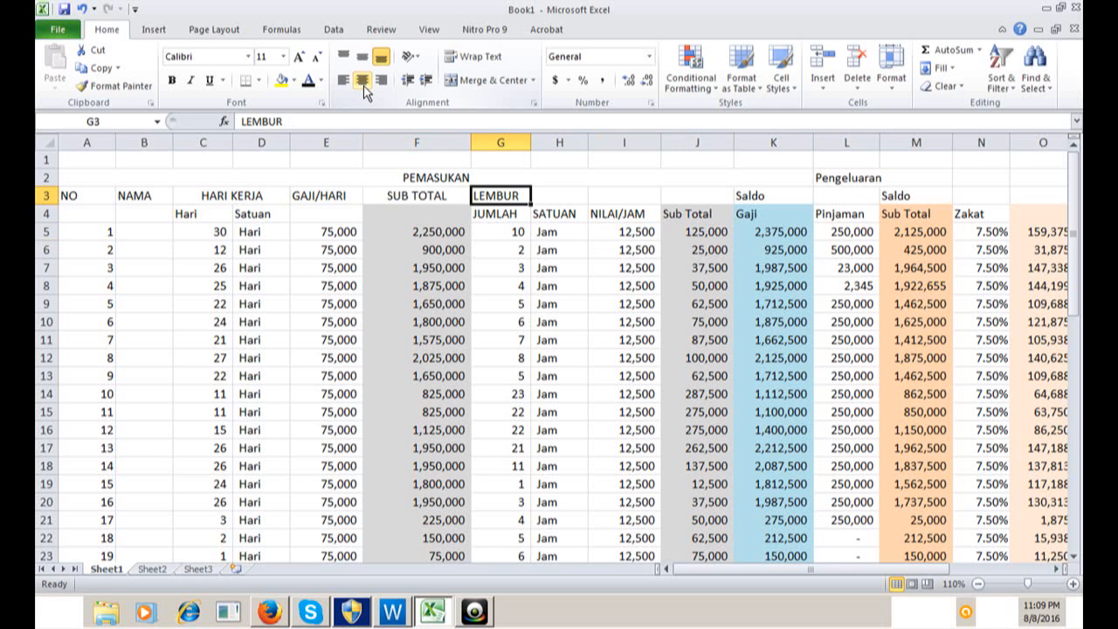
{"action": "key", "text": "Right"}
{"action": "key", "text": "Right"}
{"action": "key", "text": "Right"}
{"action": "key", "text": "Right"}
{"action": "key", "text": "Up"}
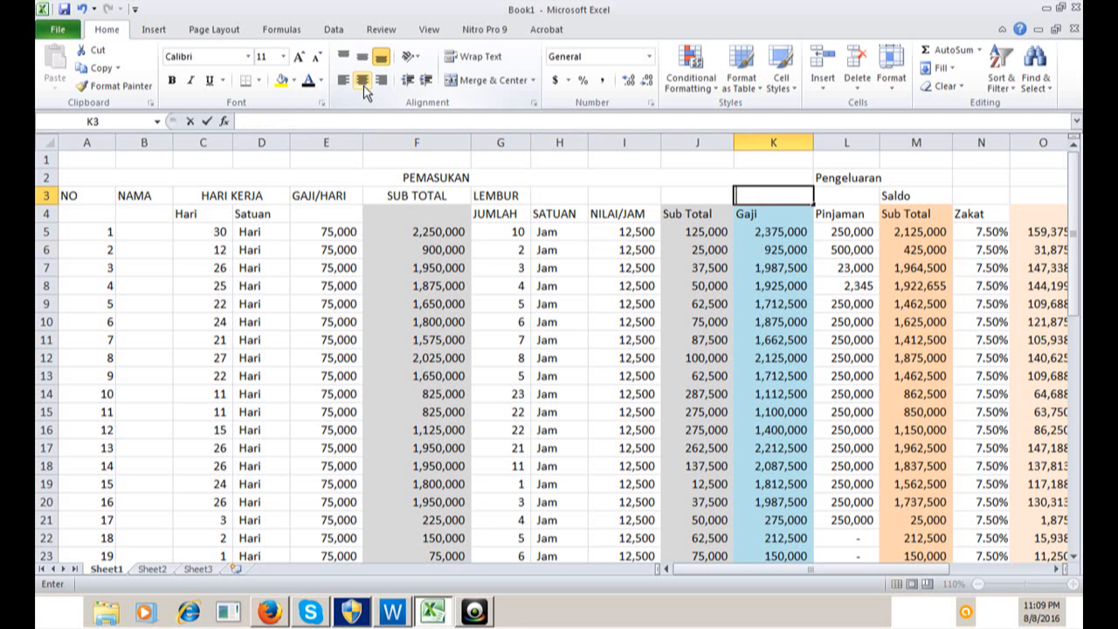
{"action": "key", "text": "shift+Home"}
{"action": "key", "text": "alt+h"}
{"action": "key", "text": "m"}
{"action": "key", "text": "c"}
{"action": "key", "text": "ctrl+z"}
Merge and center the LEMBUR heading across G3:J3, above the overtime columns
{"action": "key", "text": "Down"}
{"action": "key", "text": "Left"}
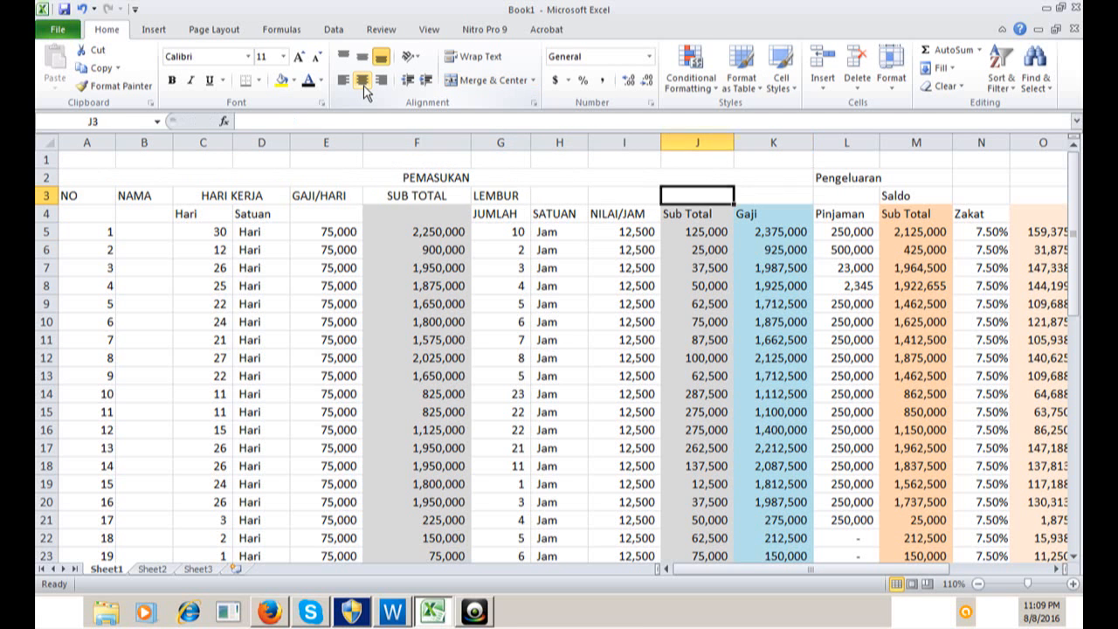
{"action": "key", "text": "Left"}
{"action": "key", "text": "Left"}
{"action": "key", "text": "Left"}
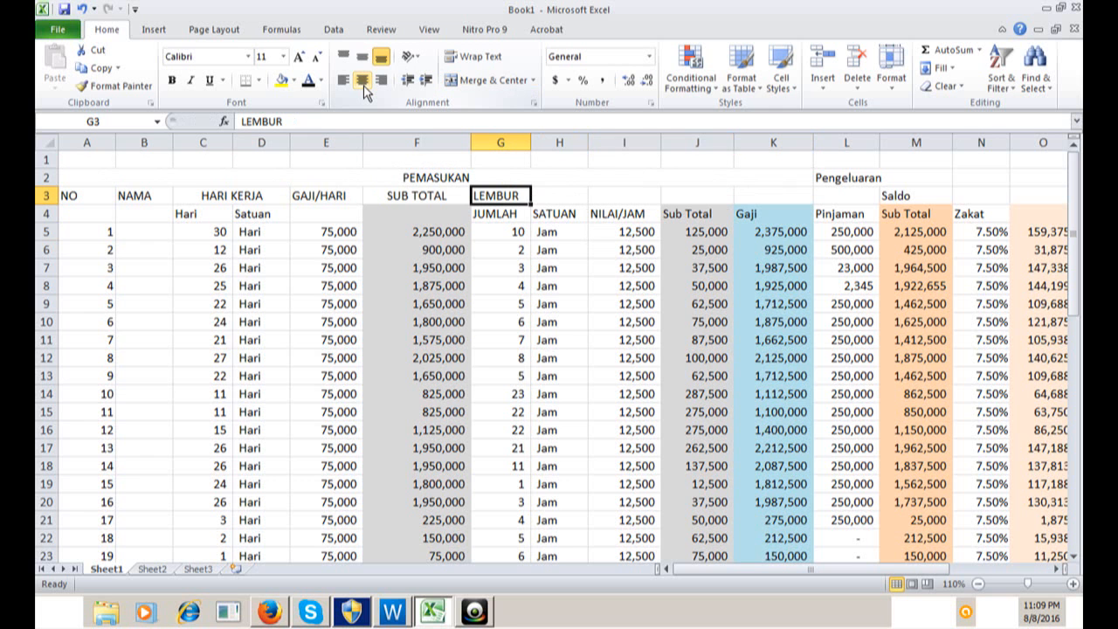
{"action": "key", "text": "shift+Right"}
{"action": "key", "text": "shift+Right"}
{"action": "key", "text": "shift+Right"}
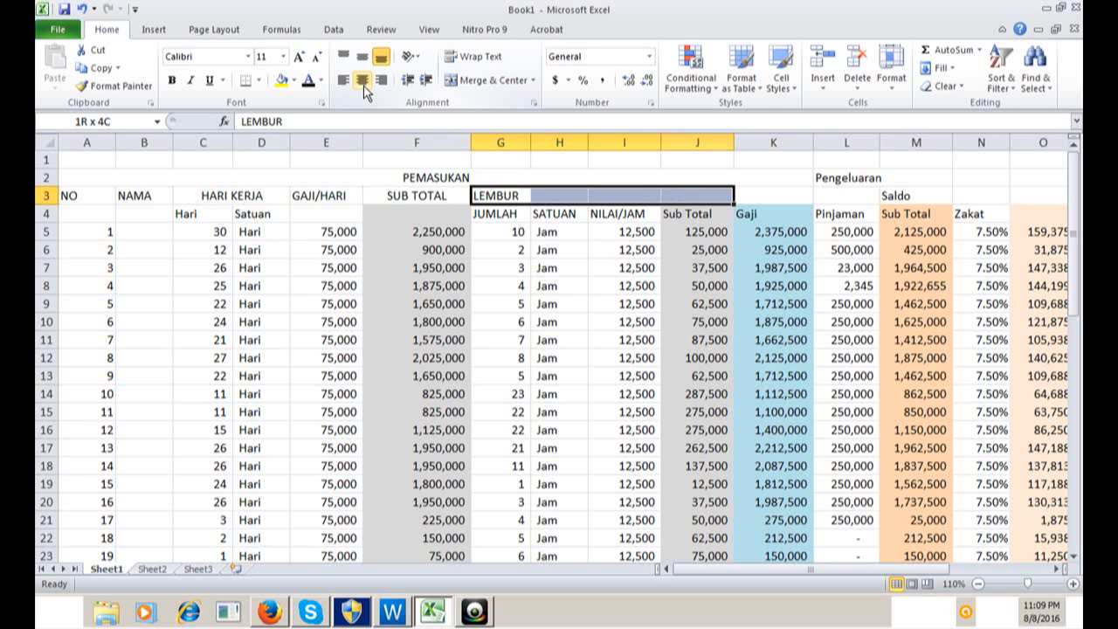
{"action": "left_click", "coordinate": [490, 81]}
Enter the heading SUB TOTAL in K3 and change the label below it in K4 to GAJI
{"action": "key", "text": "Right"}
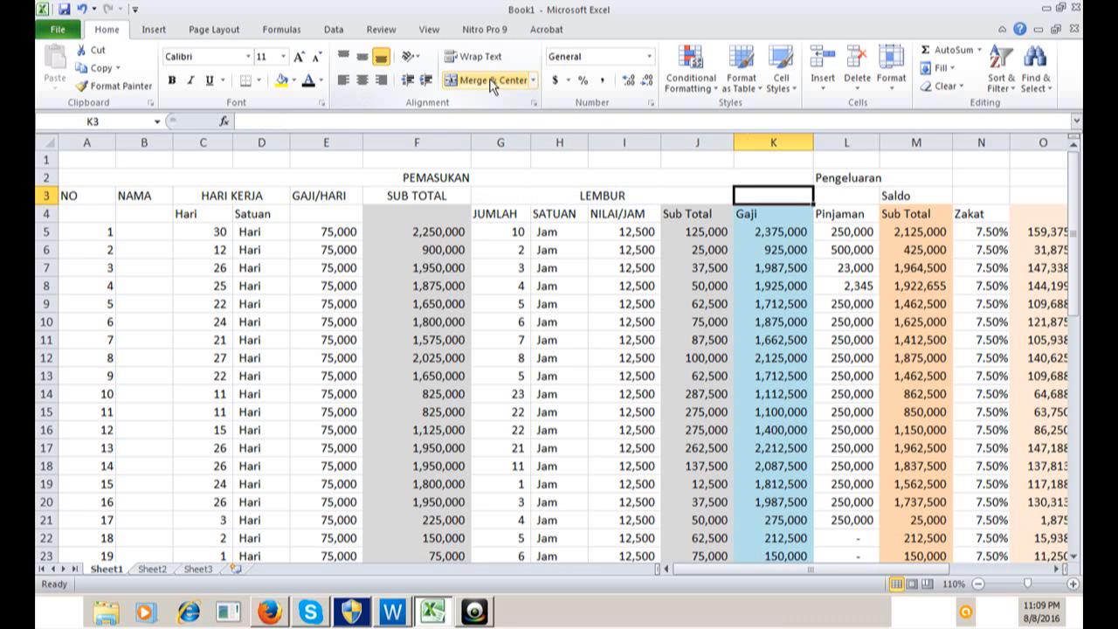
{"action": "type", "text": "S"}
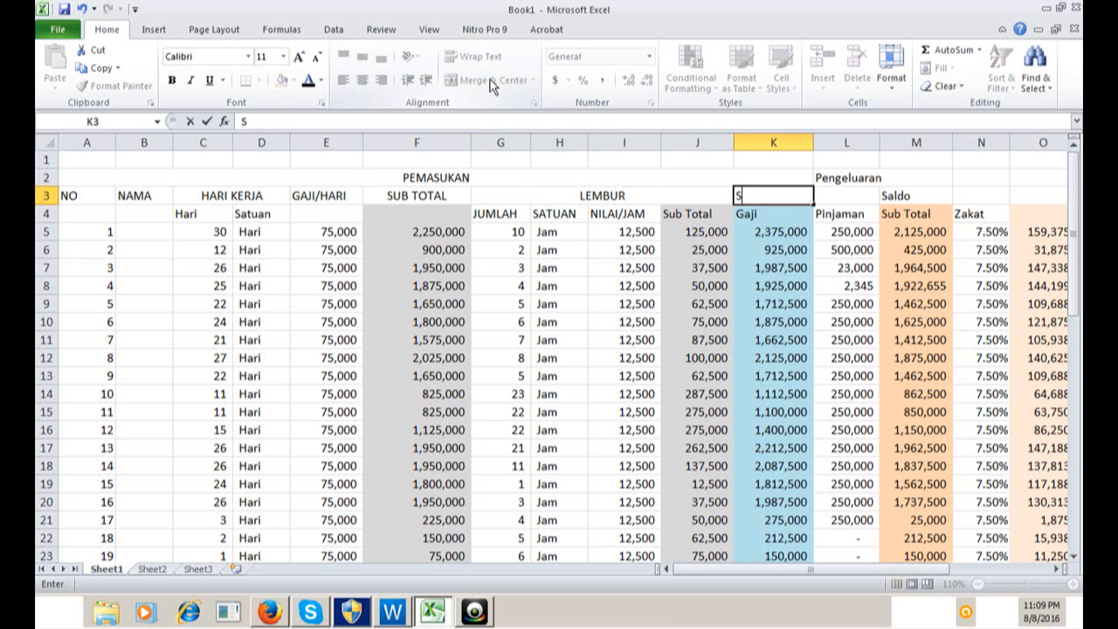
{"action": "type", "text": "UB TOTAL"}
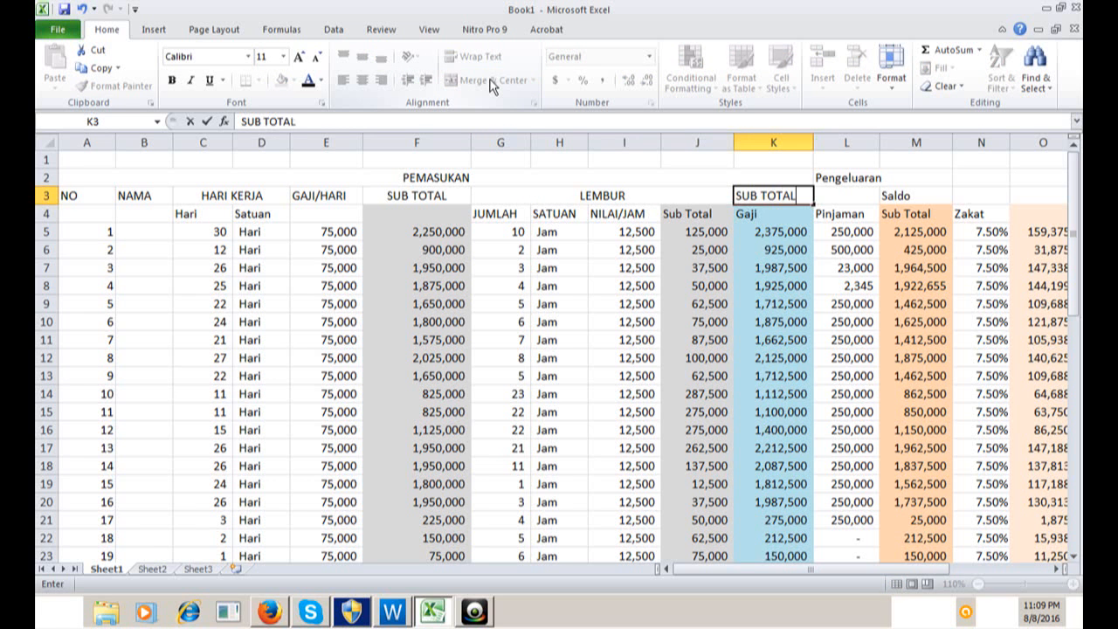
{"action": "key", "text": "Return"}
{"action": "type", "text": "GAJI"}
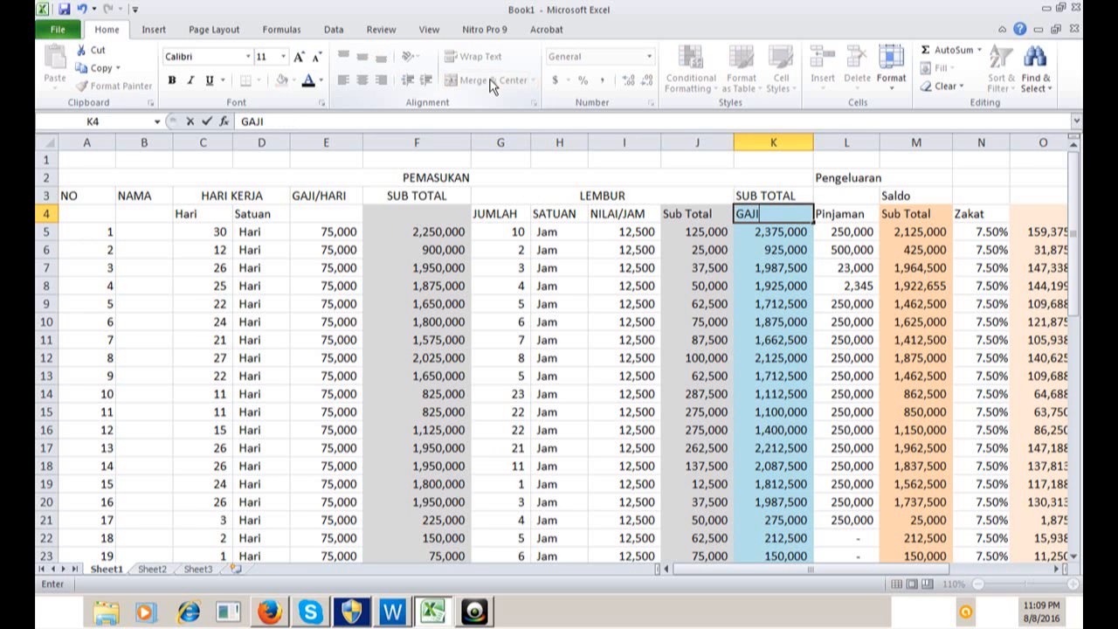
{"action": "key", "text": "Return"}
Center the SUB TOTAL and GAJI headings in K3:K4
{"action": "key", "text": "Up"}
{"action": "key", "text": "Up"}
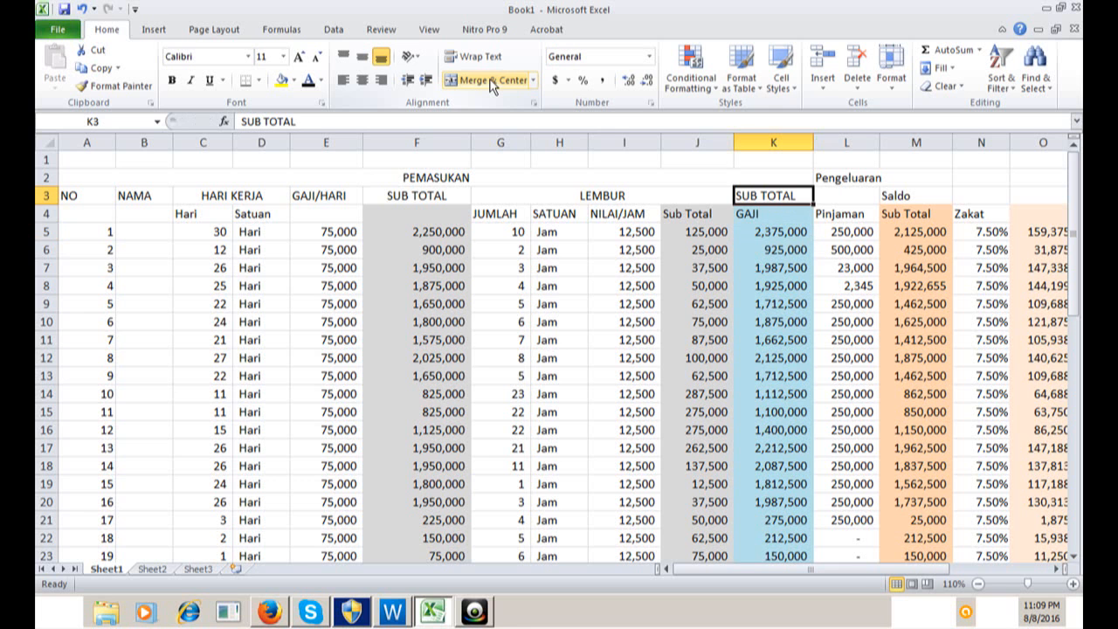
{"action": "key", "text": "shift+Down"}
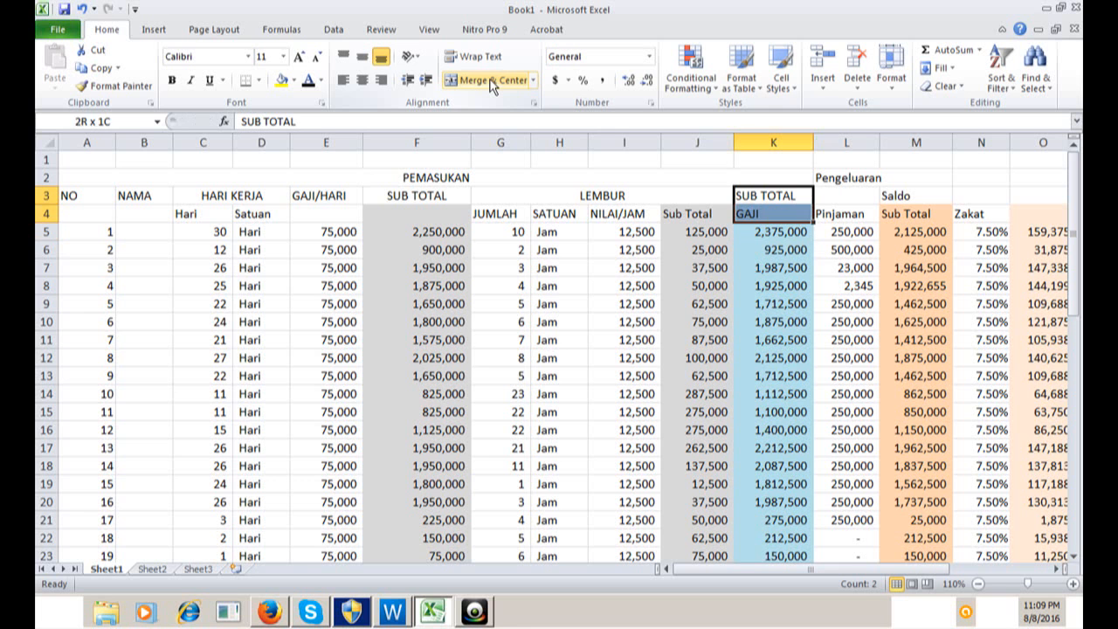
{"action": "left_click", "coordinate": [363, 80]}
{"action": "left_click", "coordinate": [634, 264]}
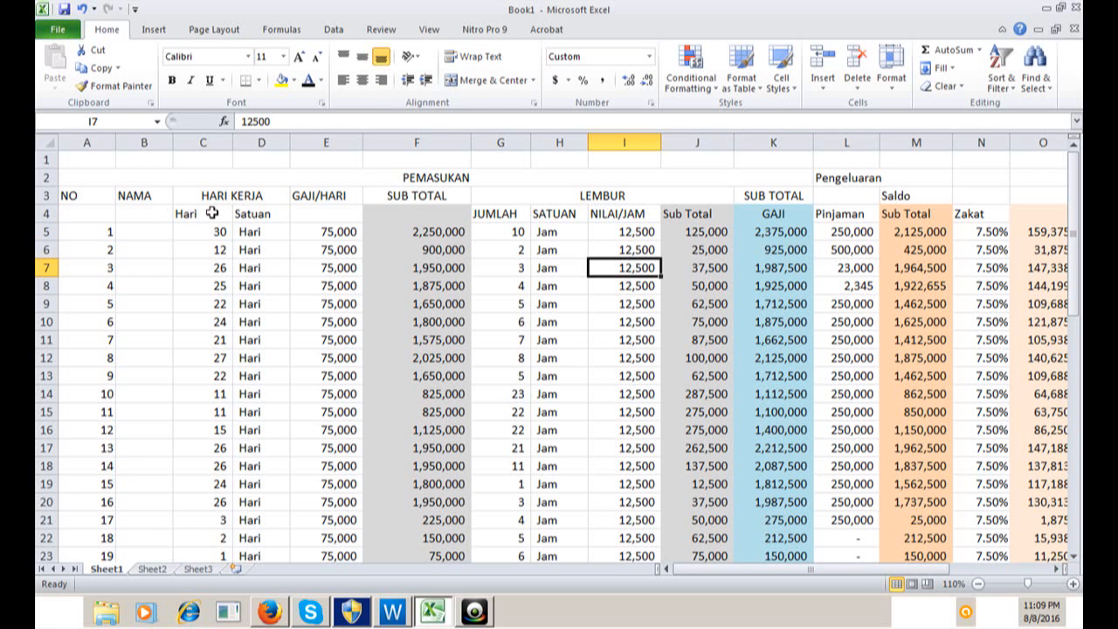
Center the column labels in C4:K4, from Hari through GAJI
{"action": "left_click_drag", "start_coordinate": [212, 213], "coordinate": [751, 219]}
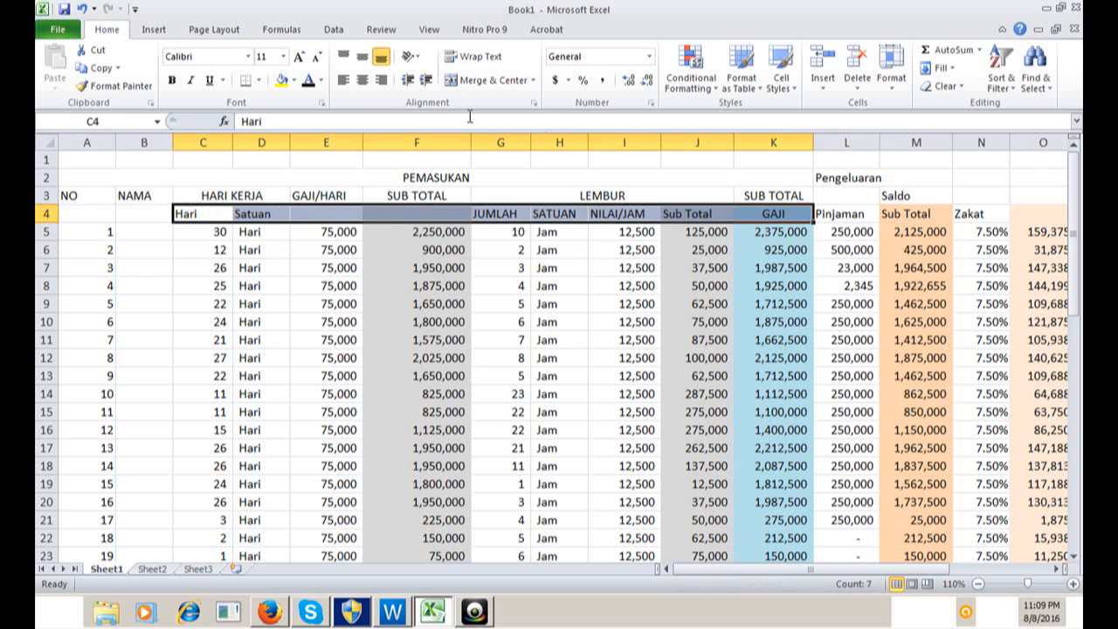
{"action": "left_click", "coordinate": [361, 82]}
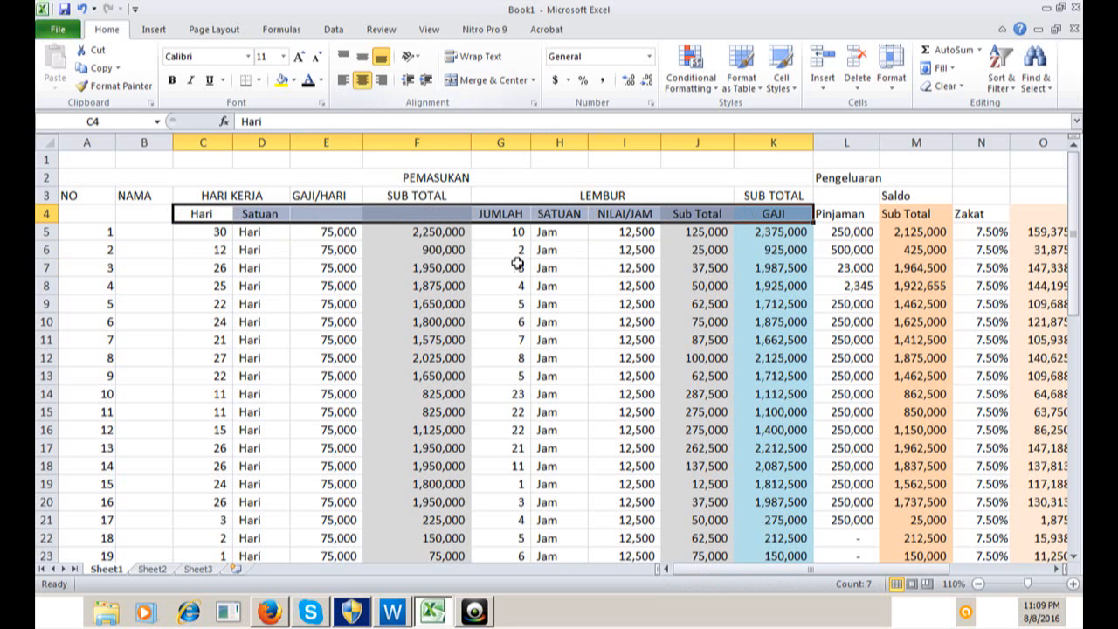
{"action": "left_click", "coordinate": [518, 265]}
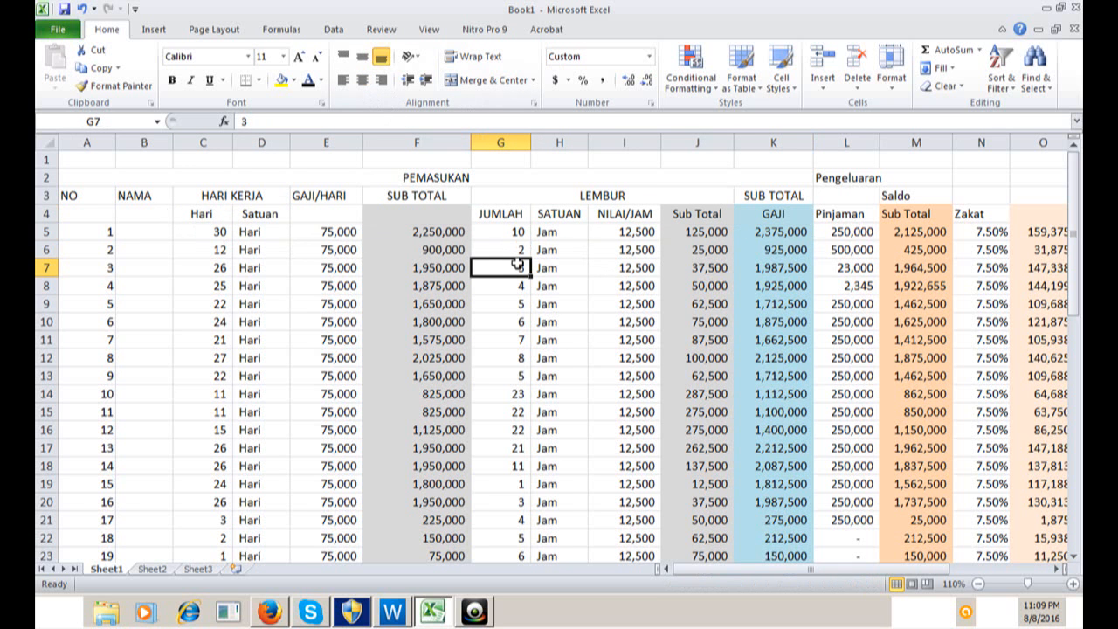
Replace the Pengeluaran heading in L2 with the capitalized heading PENGELUARAN
{"action": "key", "text": "Up"}
{"action": "key", "text": "Up"}
{"action": "key", "text": "Up"}
{"action": "key", "text": "Up"}
{"action": "key", "text": "Up"}
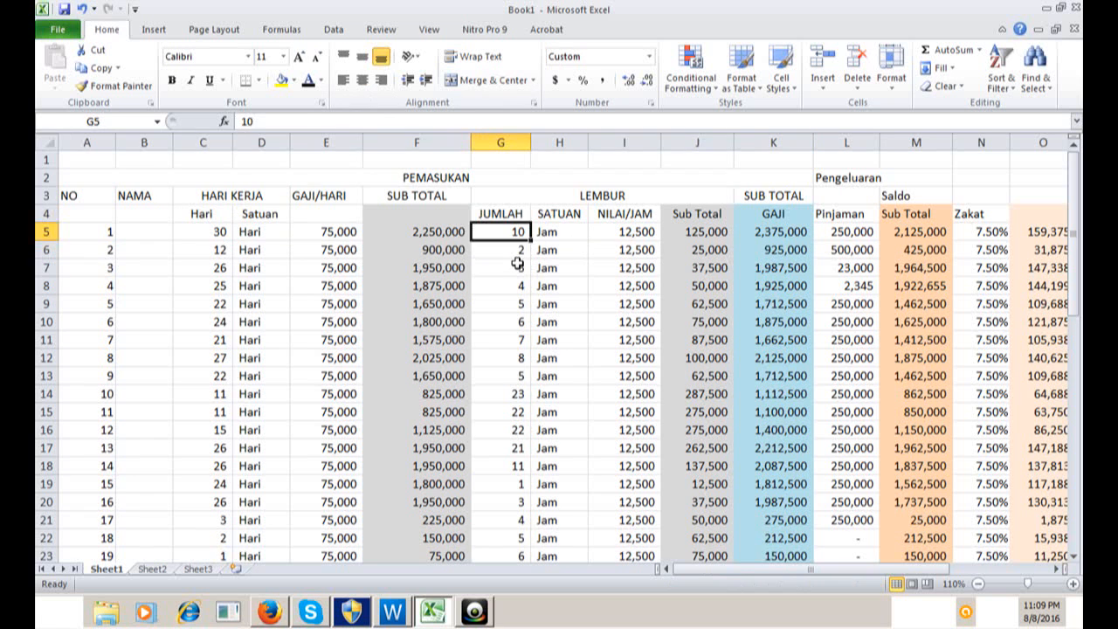
{"action": "key", "text": "Right"}
{"action": "key", "text": "Right"}
{"action": "key", "text": "Right"}
{"action": "key", "text": "Right"}
{"action": "key", "text": "Right"}
{"action": "key", "text": "Right"}
{"action": "key", "text": "Right"}
{"action": "key", "text": "Right"}
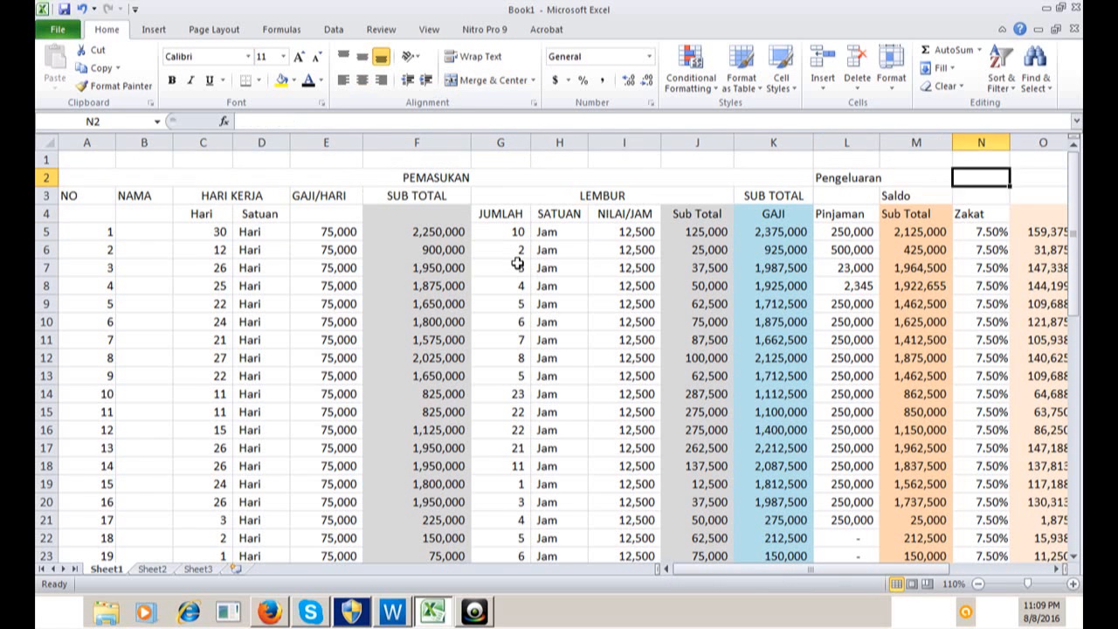
{"action": "key", "text": "Right"}
{"action": "key", "text": "Left"}
{"action": "key", "text": "Left"}
{"action": "key", "text": "Left"}
{"action": "key", "text": "Left"}
{"action": "key", "text": "Left"}
{"action": "key", "text": "Left"}
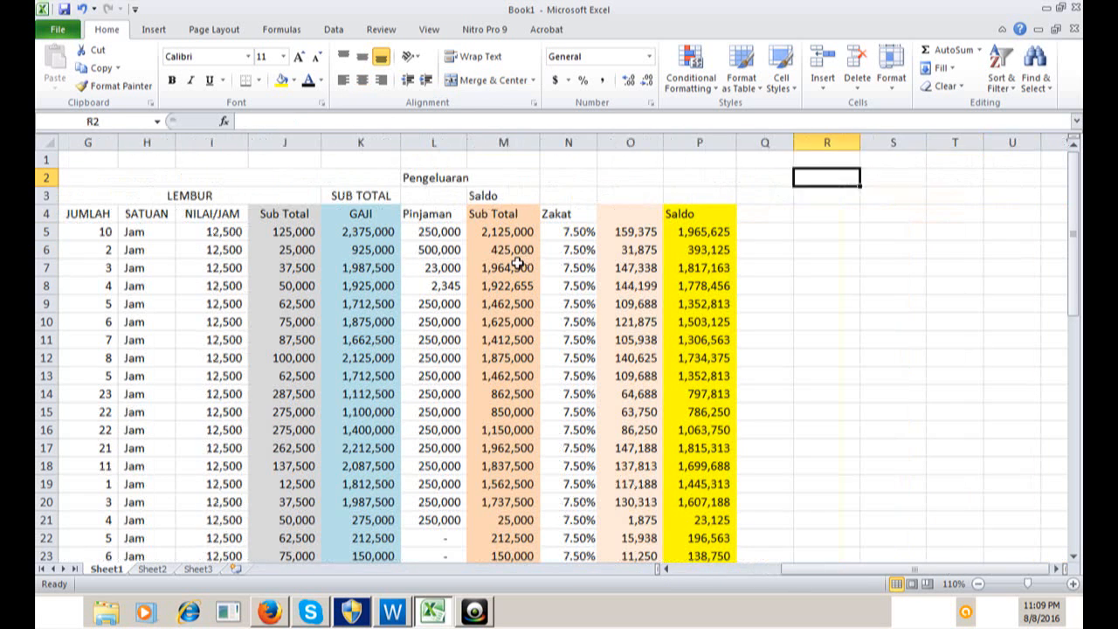
{"action": "key", "text": "Left"}
{"action": "key", "text": "Left"}
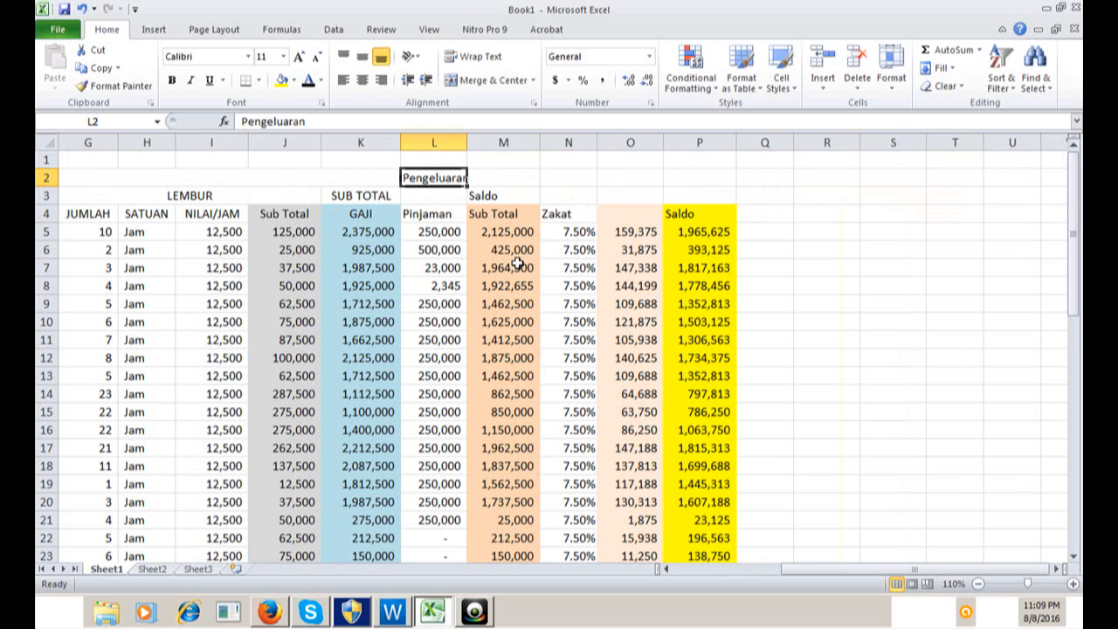
{"action": "type", "text": "PEN"}
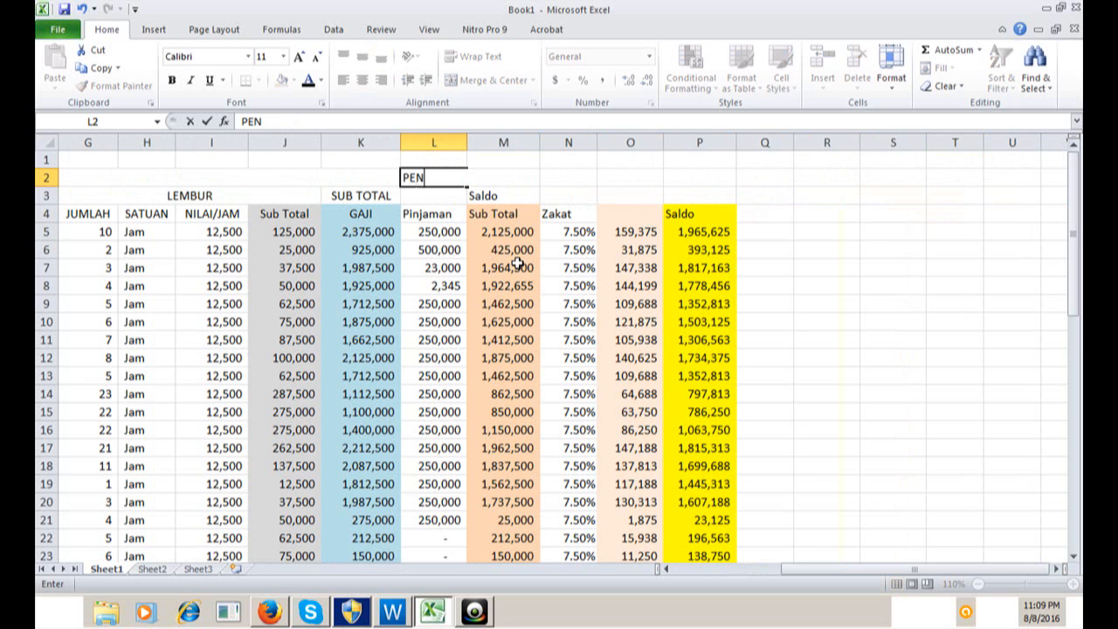
{"action": "type", "text": "GELUARAN"}
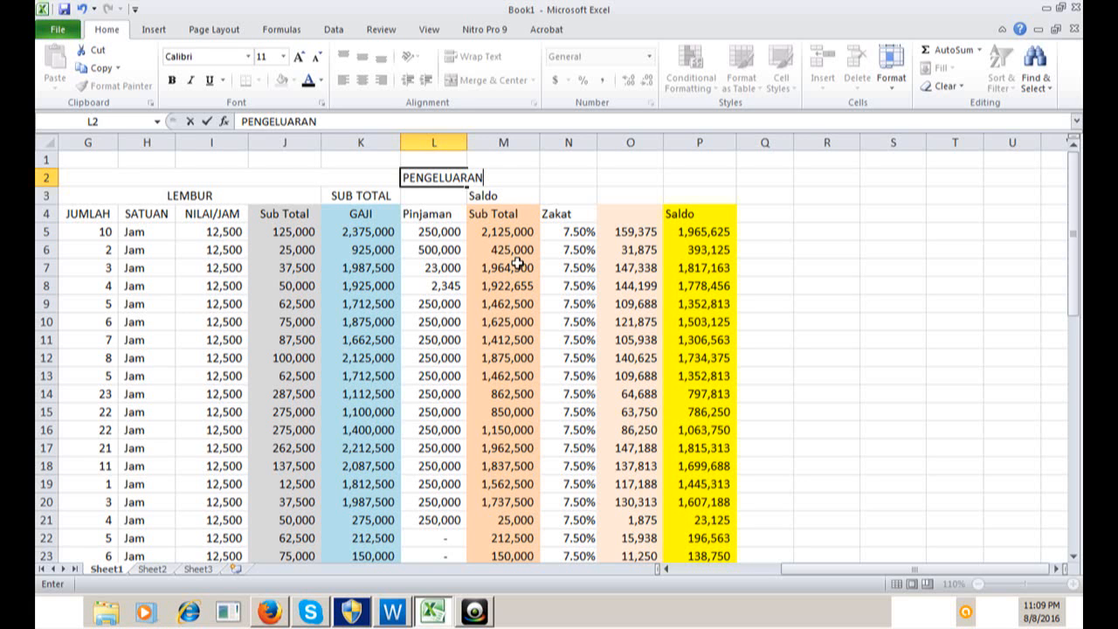
{"action": "key", "text": "Return"}
Enter JUMLAH in L3 and change the label below it in L4 to PINJAMAN
{"action": "type", "text": "P"}
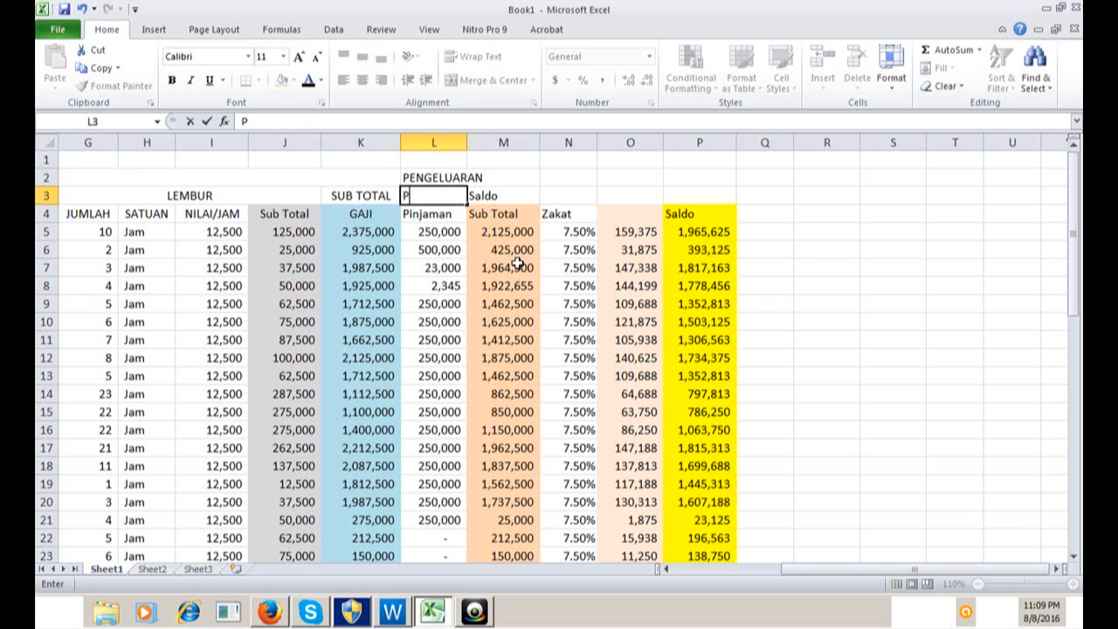
{"action": "key", "text": "BackSpace"}
{"action": "type", "text": "JUMLAH"}
{"action": "key", "text": "Return"}
{"action": "type", "text": "PI"}
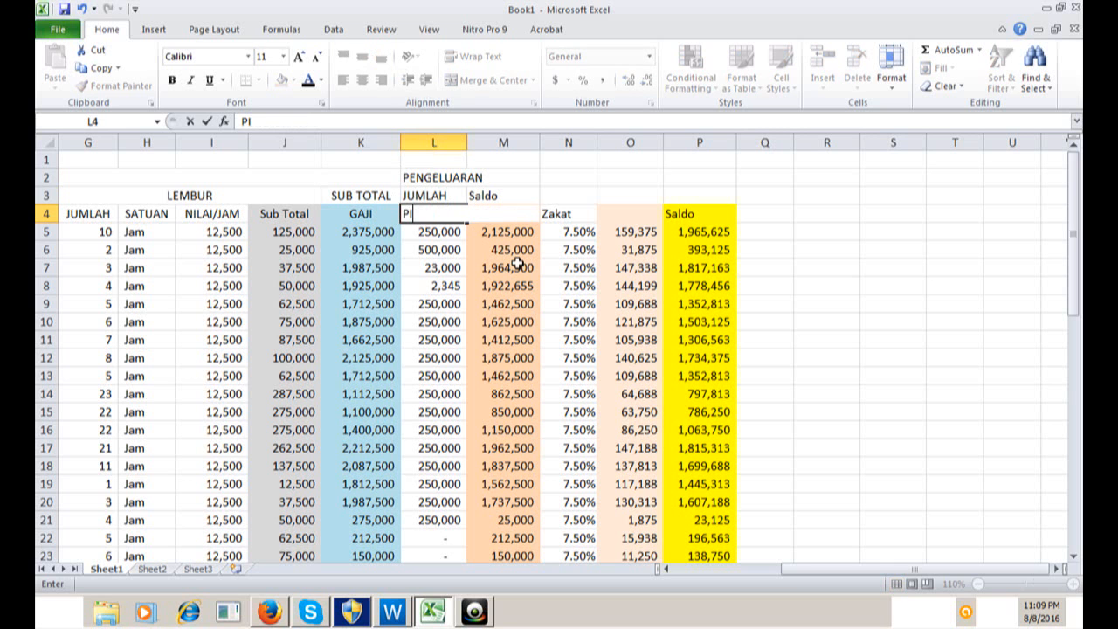
{"action": "type", "text": "NJAMAN"}
{"action": "key", "text": "Tab"}
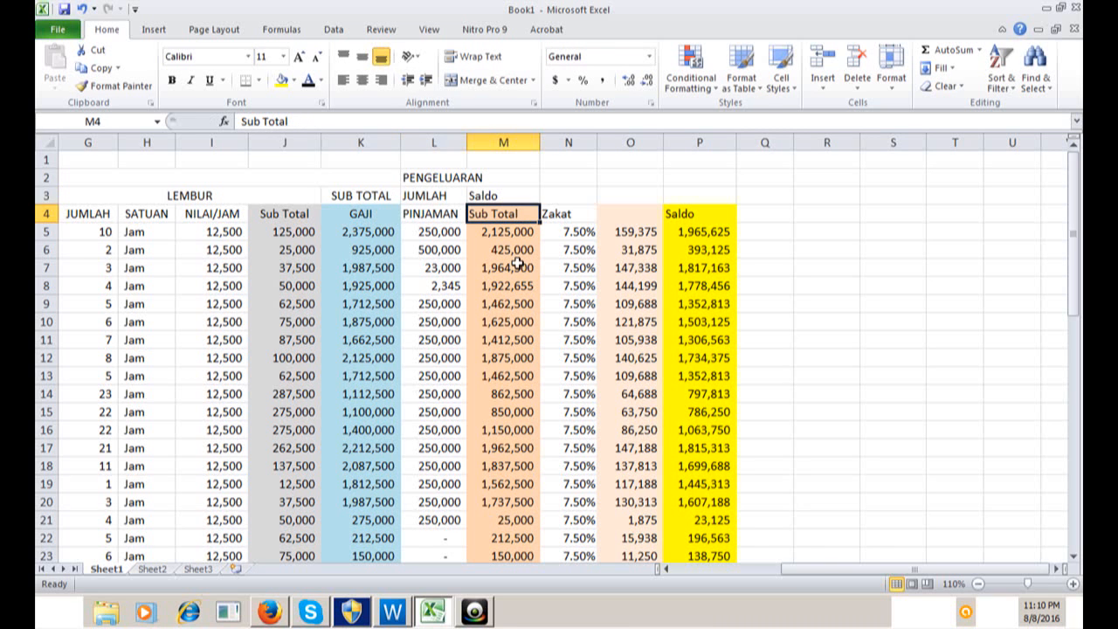
Capitalize the label in N4 as ZAKAT and enter the label NILAI ZKAT in O4
{"action": "key", "text": "Tab"}
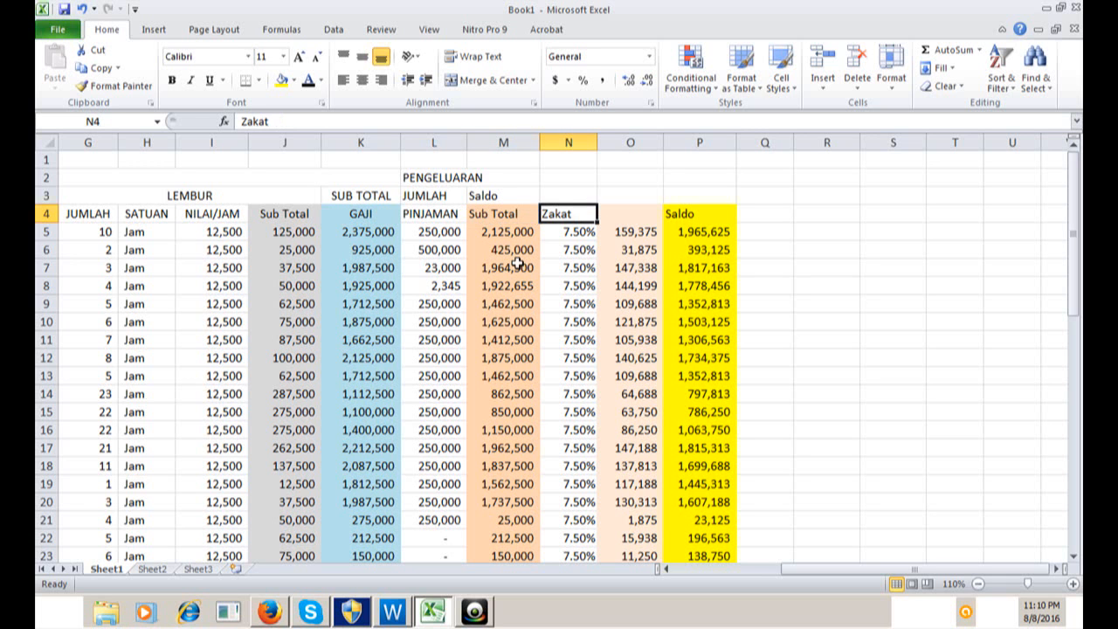
{"action": "key", "text": "Up"}
{"action": "key", "text": "Down"}
{"action": "type", "text": "ZAKA"}
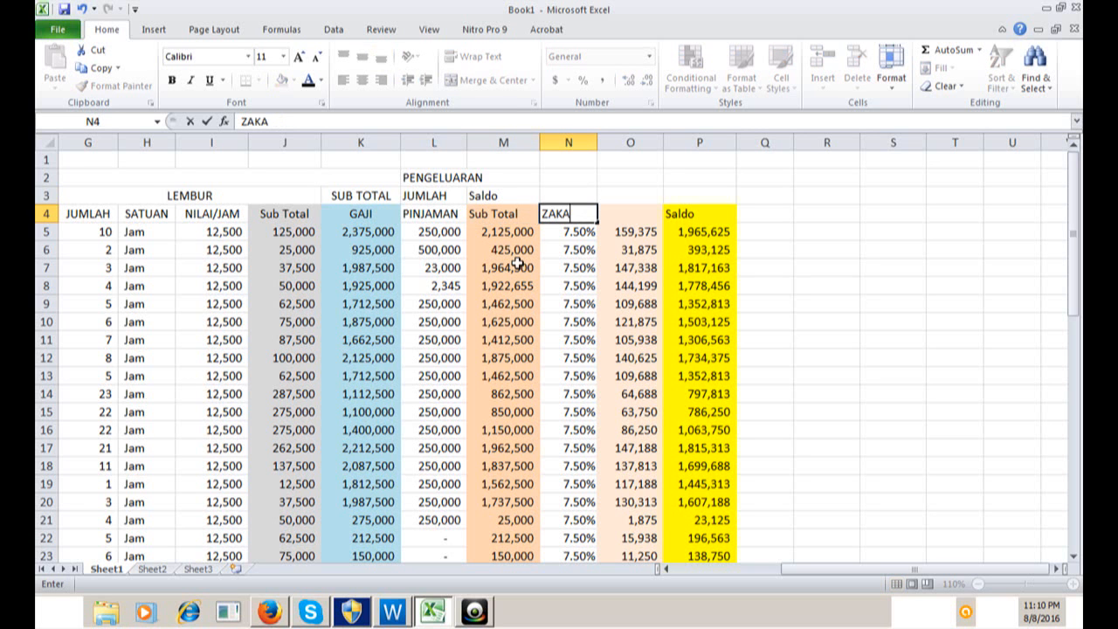
{"action": "type", "text": "T"}
{"action": "key", "text": "Tab"}
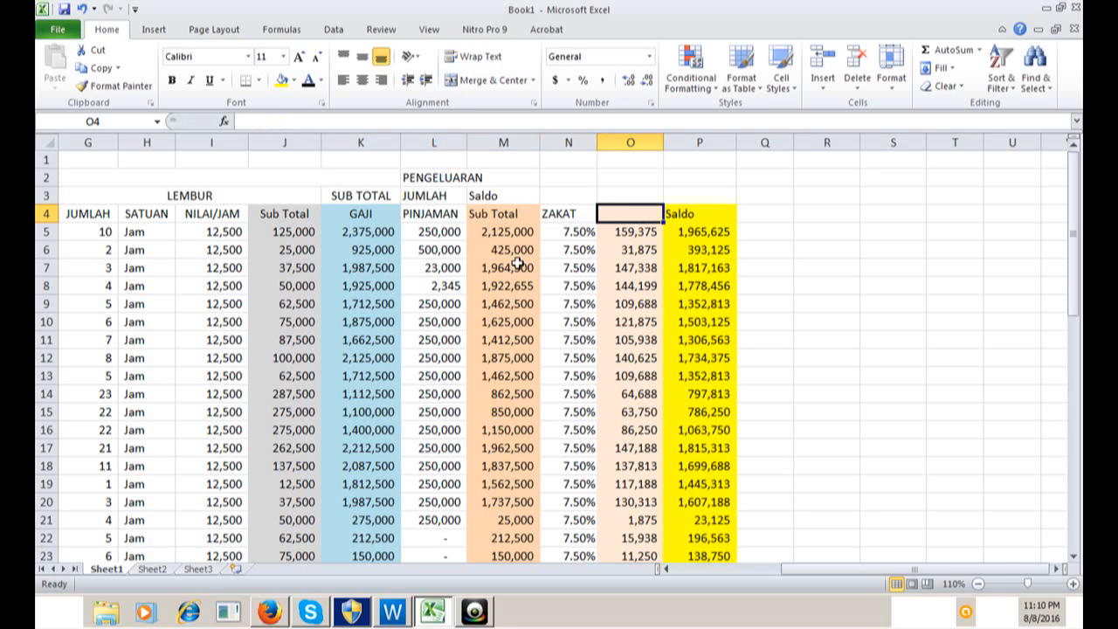
{"action": "type", "text": "N"}
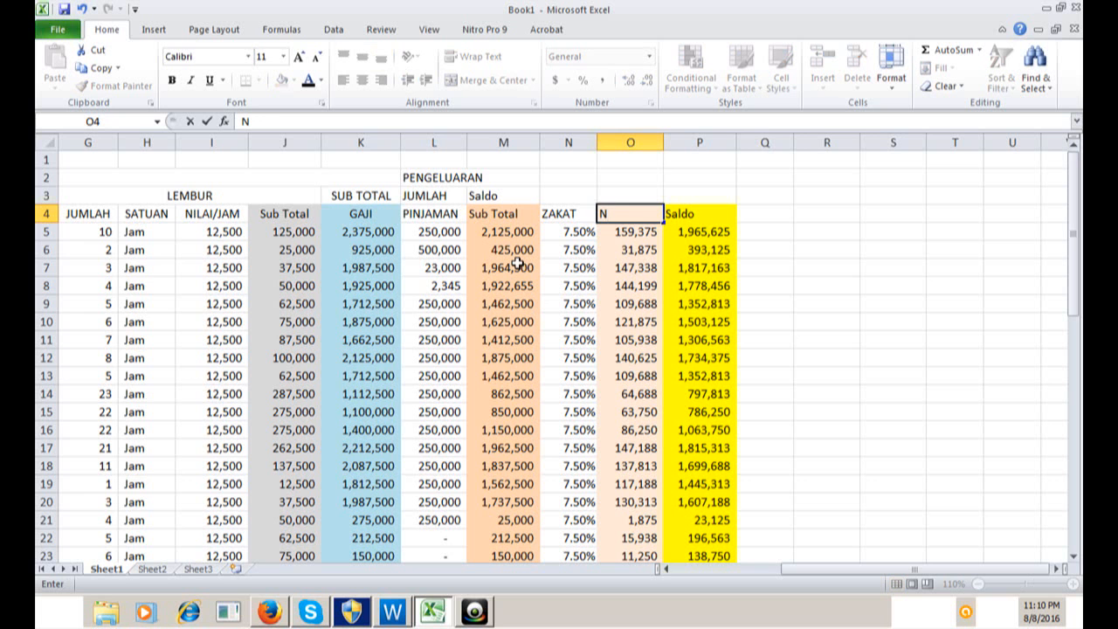
{"action": "type", "text": "ILAI ZKAT"}
Enter the heading SALDO in P2 and AKHIR in P3, above the yellow balance column
{"action": "key", "text": "Right"}
{"action": "key", "text": "Up"}
{"action": "key", "text": "Up"}
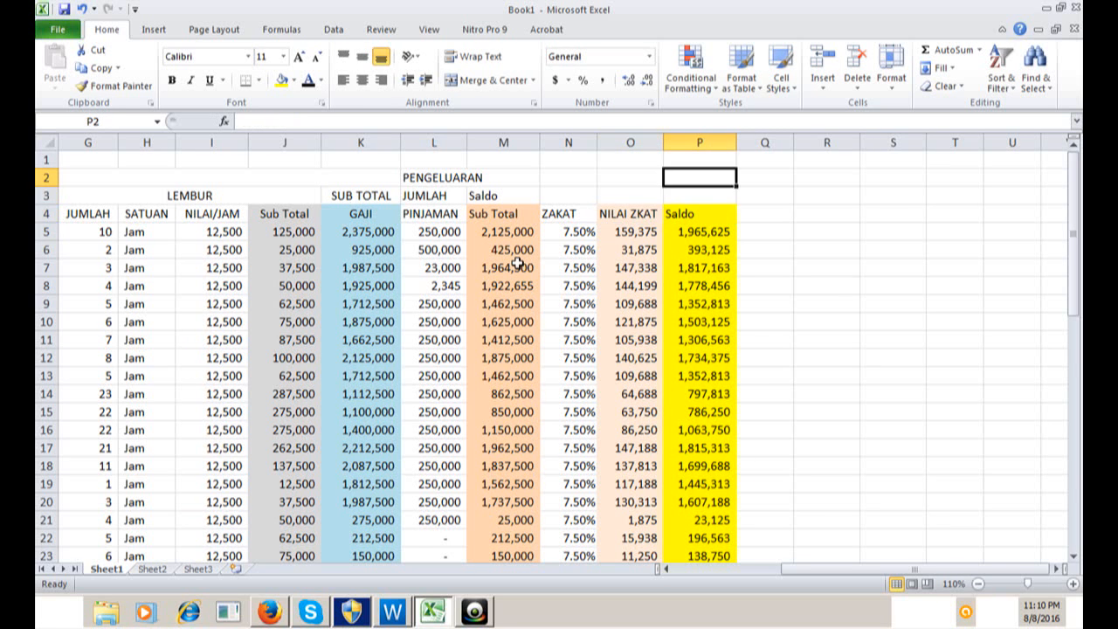
{"action": "type", "text": "SALC"}
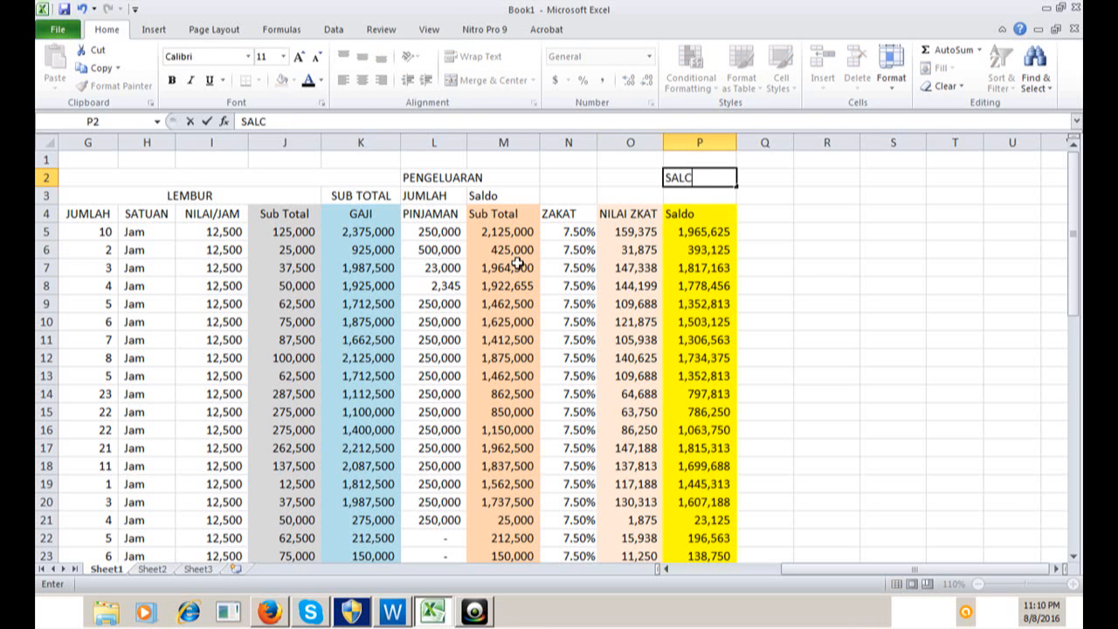
{"action": "key", "text": "BackSpace"}
{"action": "type", "text": "DO"}
{"action": "key", "text": "Return"}
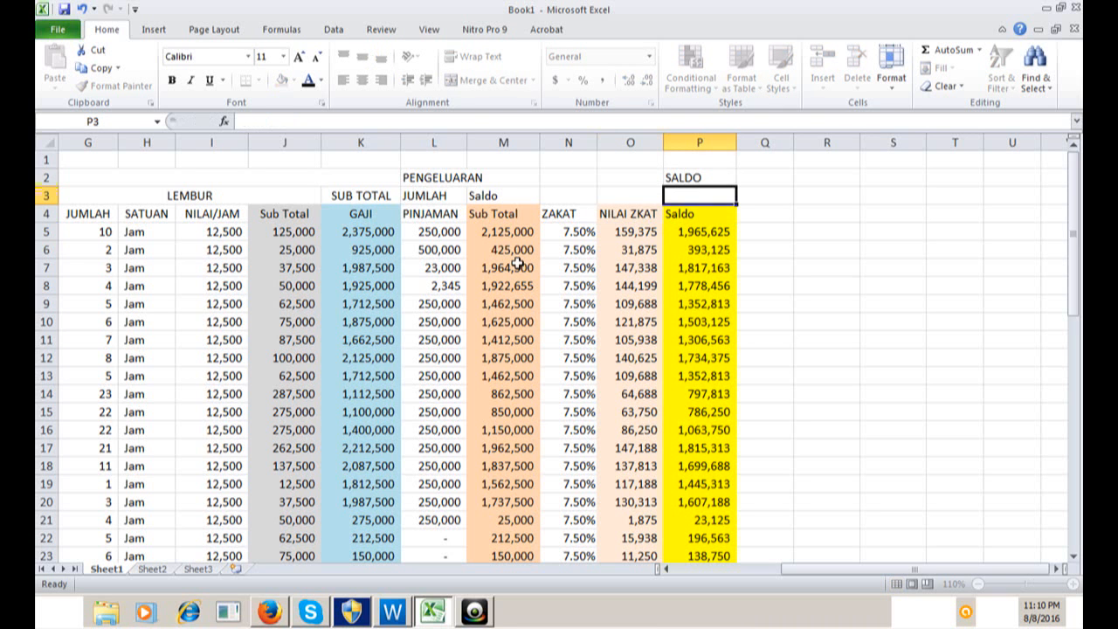
{"action": "type", "text": "AKHIR"}
{"action": "key", "text": "Return"}
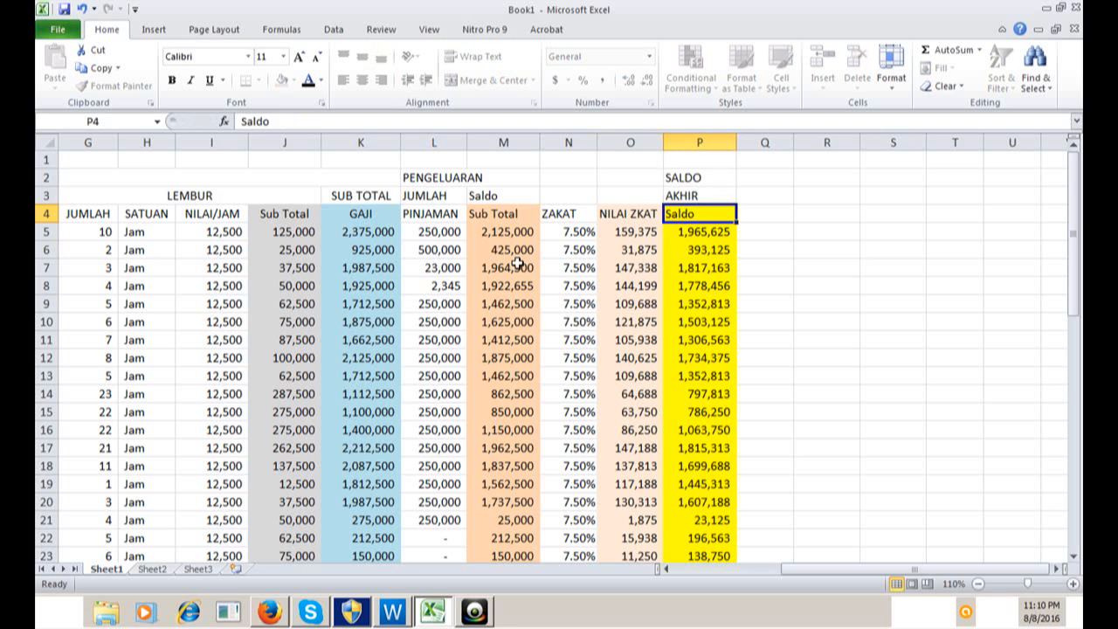
Merge and center the PENGELUARAN heading across L2:O2
{"action": "key", "text": "Up"}
{"action": "key", "text": "Up"}
{"action": "key", "text": "Left"}
{"action": "key", "text": "Left"}
{"action": "key", "text": "Left"}
{"action": "key", "text": "Left"}
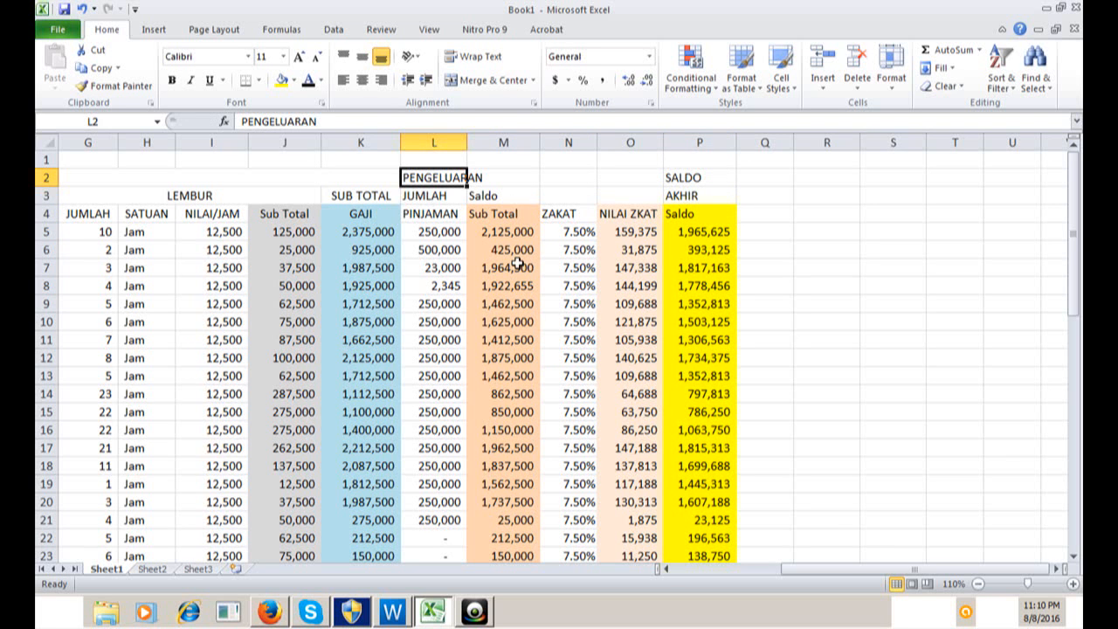
{"action": "key", "text": "shift+Right"}
{"action": "key", "text": "shift+Right"}
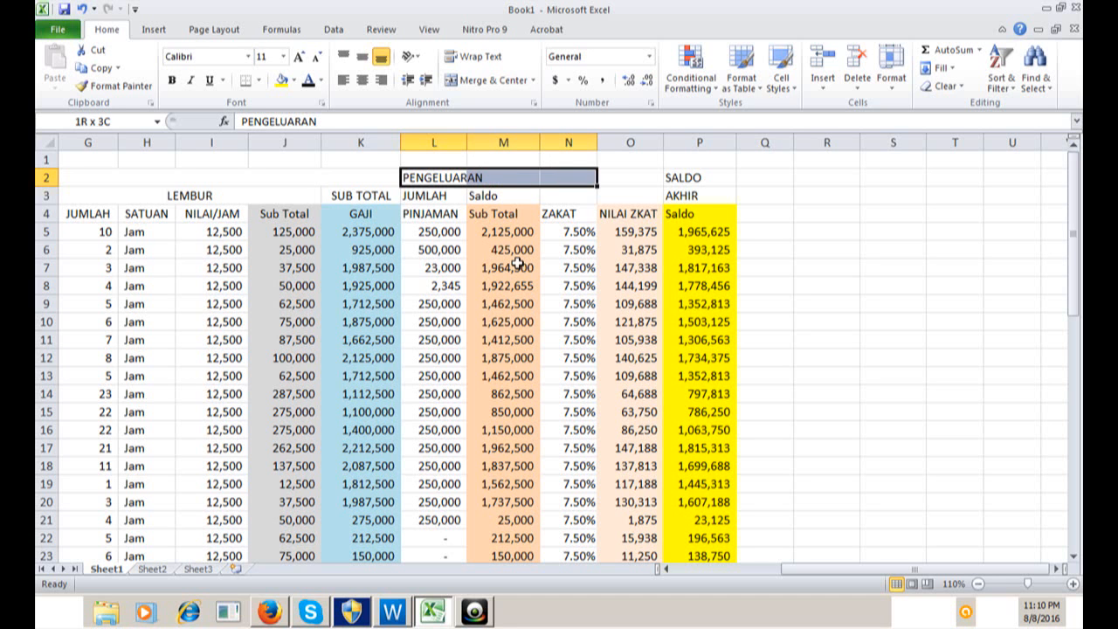
{"action": "key", "text": "shift+Right"}
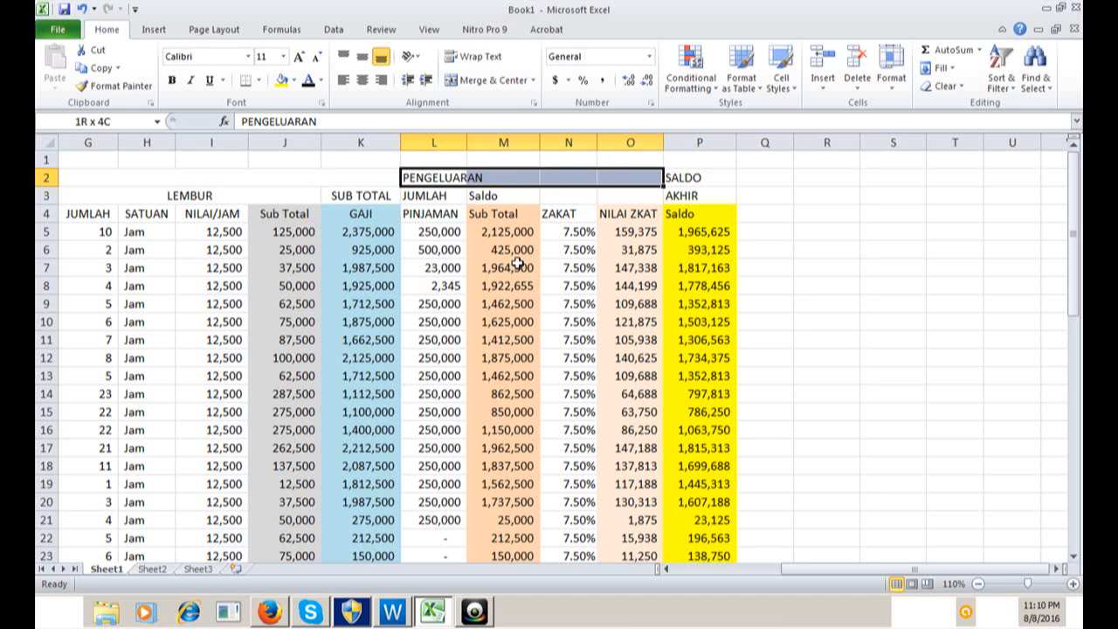
{"action": "left_click", "coordinate": [517, 81]}
Center the Saldo and Sub Total labels in M3:M4
{"action": "key", "text": "Down"}
{"action": "key", "text": "Right"}
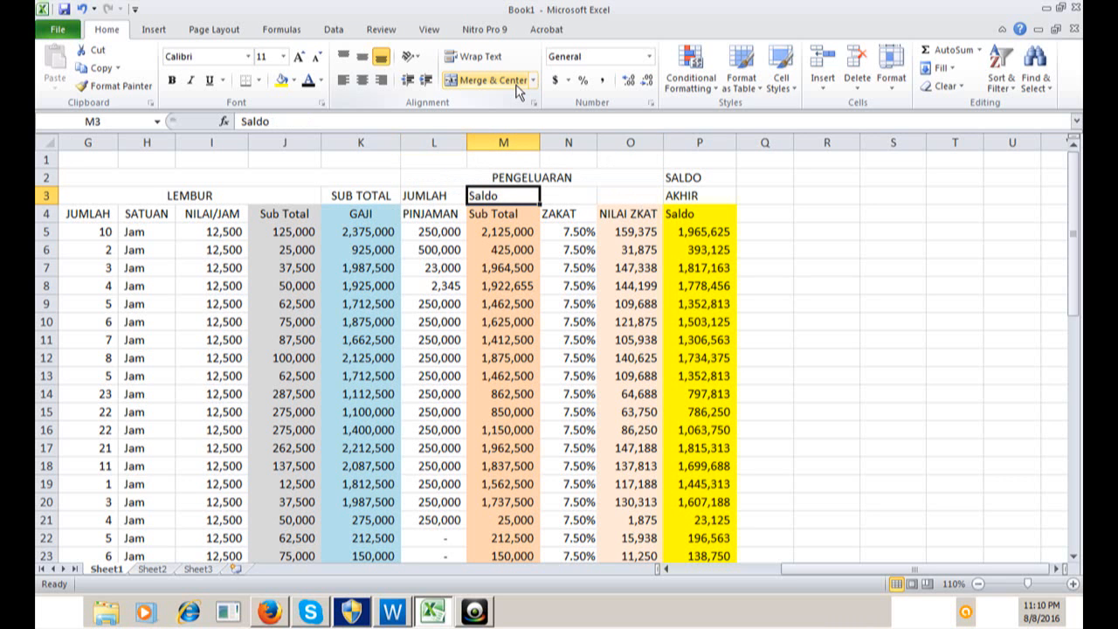
{"action": "key", "text": "shift+Down"}
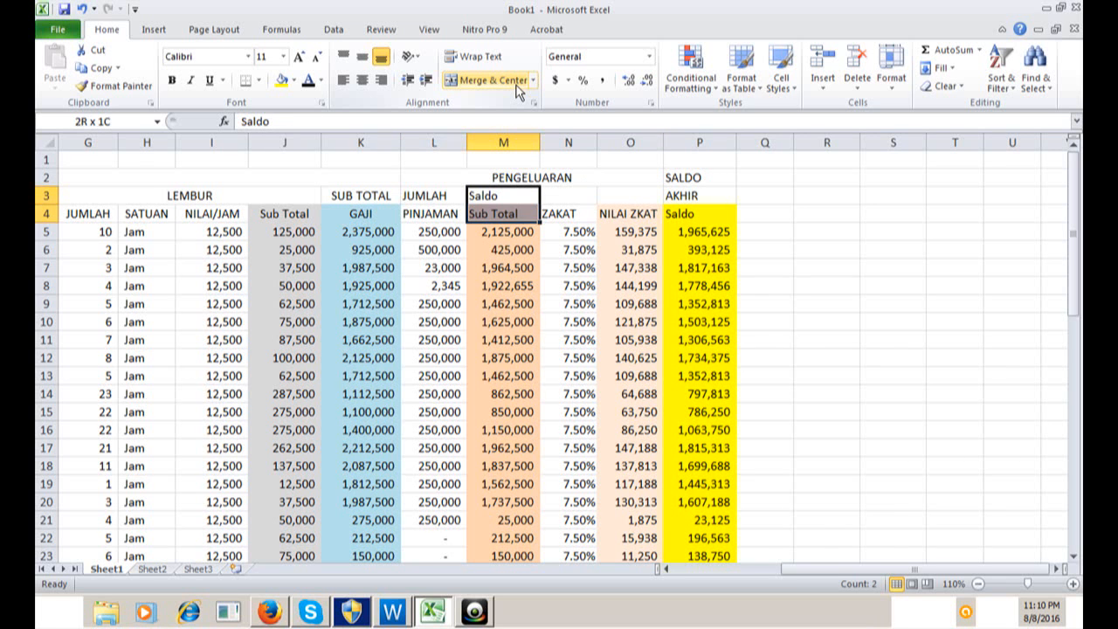
{"action": "left_click", "coordinate": [363, 80]}
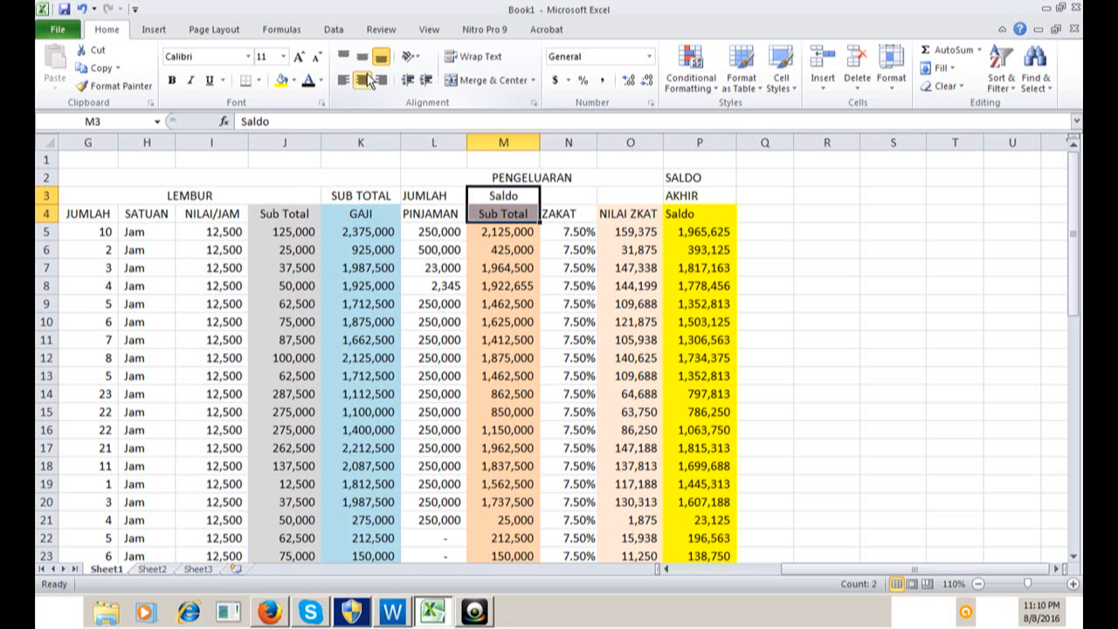
Enter the heading NILAI in N3, above the ZAKAT label
{"action": "key", "text": "Right"}
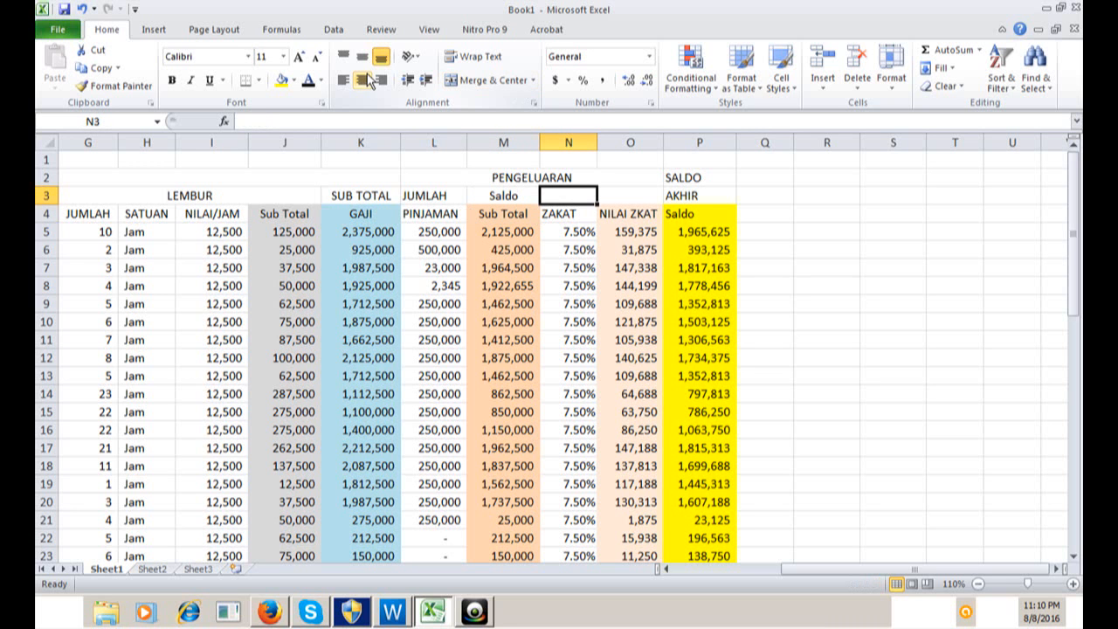
{"action": "type", "text": "BILAI"}
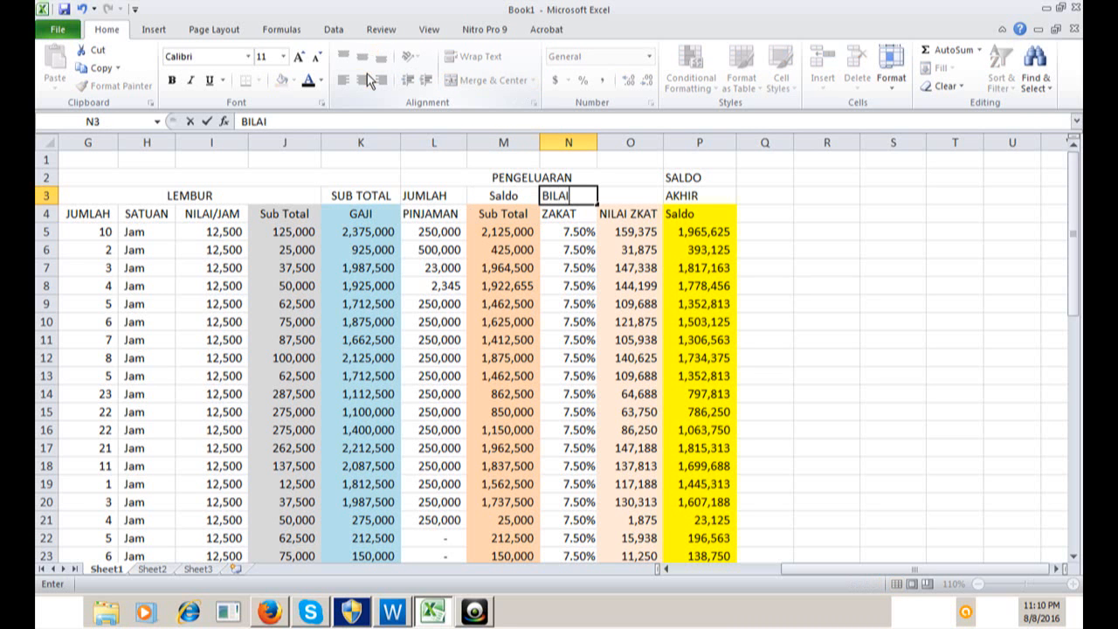
{"action": "key", "text": "BackSpace"}
{"action": "key", "text": "BackSpace"}
{"action": "key", "text": "BackSpace"}
{"action": "key", "text": "BackSpace"}
{"action": "key", "text": "BackSpace"}
{"action": "type", "text": "NILAI"}
{"action": "key", "text": "Return"}
{"action": "key", "text": "Up"}
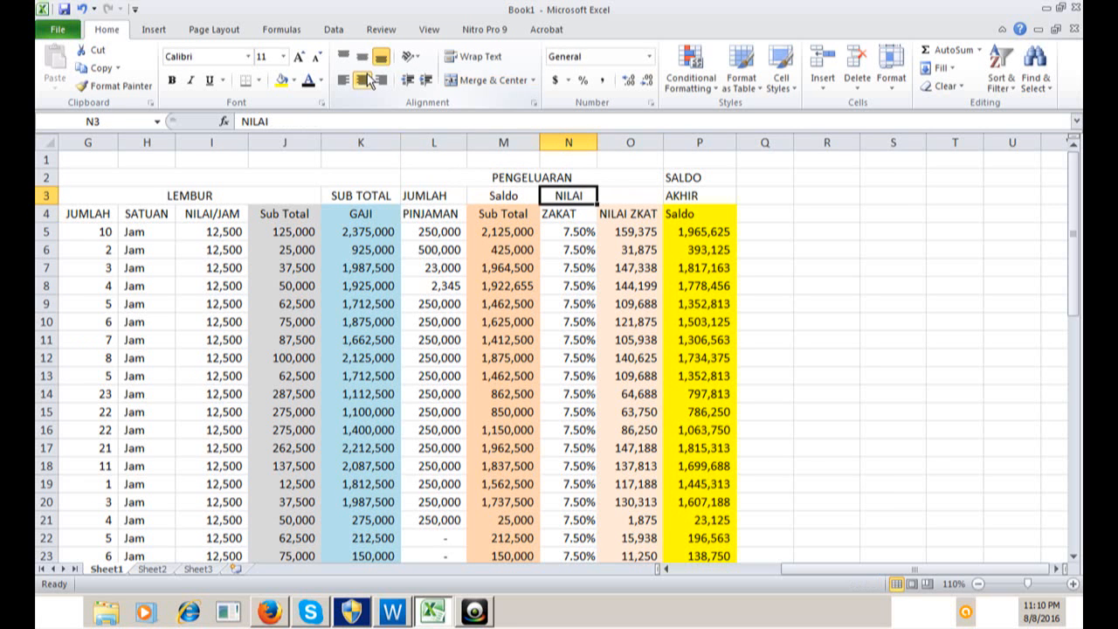
Enter PROSEN as the heading in N3 and center the PROSEN and ZAKAT labels in N3:N4
{"action": "type", "text": "PROSEN"}
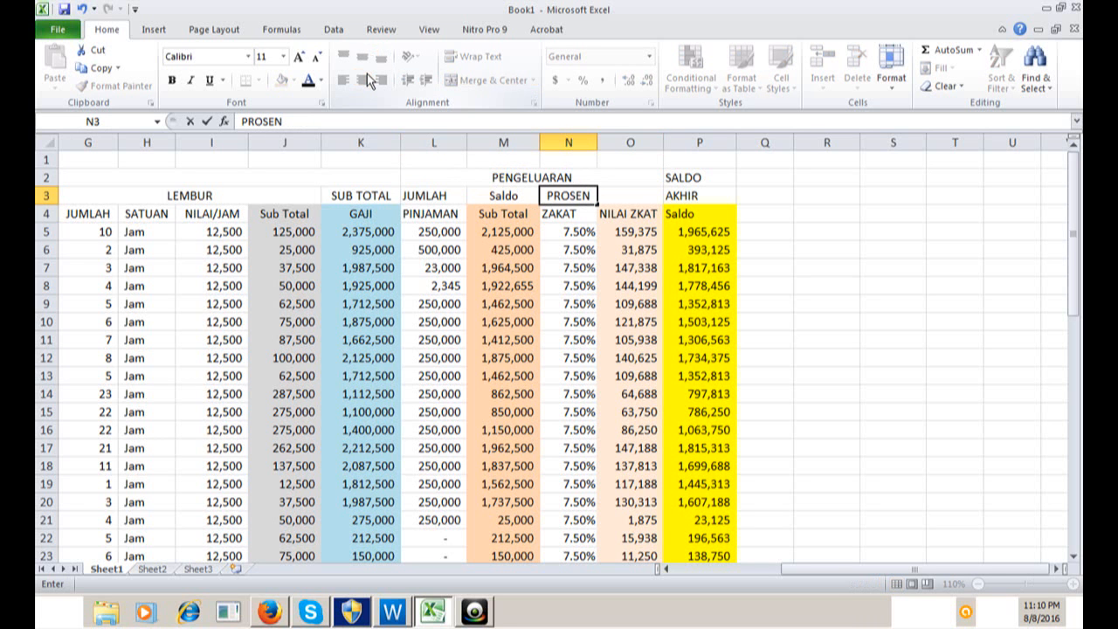
{"action": "key", "text": "Return"}
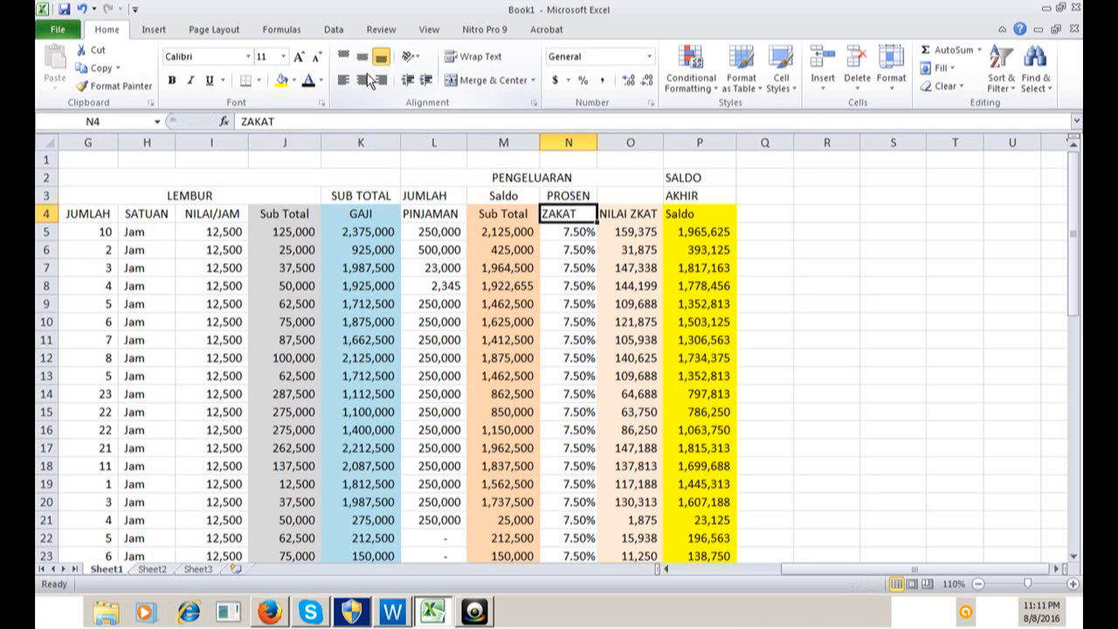
{"action": "key", "text": "Up"}
{"action": "key", "text": "shift+Down"}
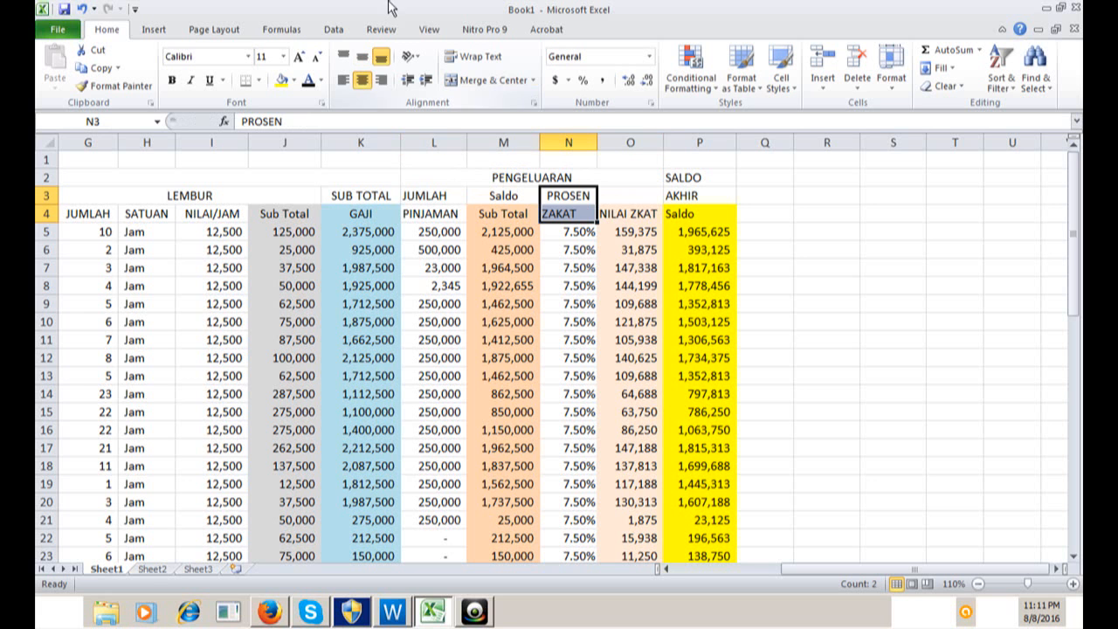
{"action": "left_click", "coordinate": [362, 80]}
{"action": "left_click", "coordinate": [364, 81]}
Enter NILAI ZKAT in O3 and undo the accidental clearing of AKHIR in P3
{"action": "key", "text": "Right"}
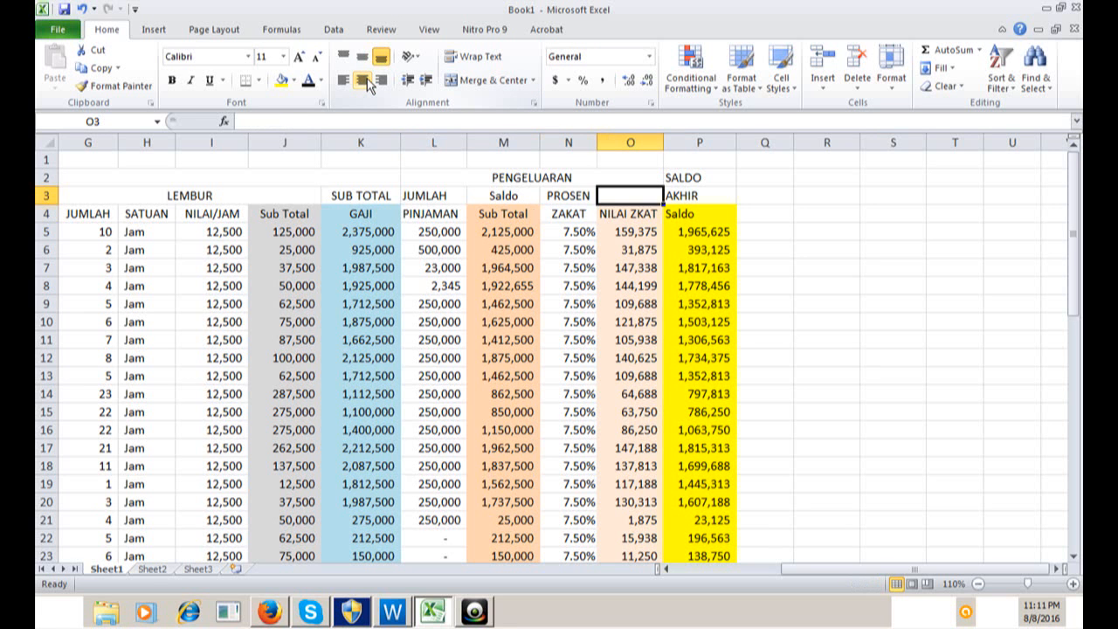
{"action": "type", "text": "NILAI ZKAT"}
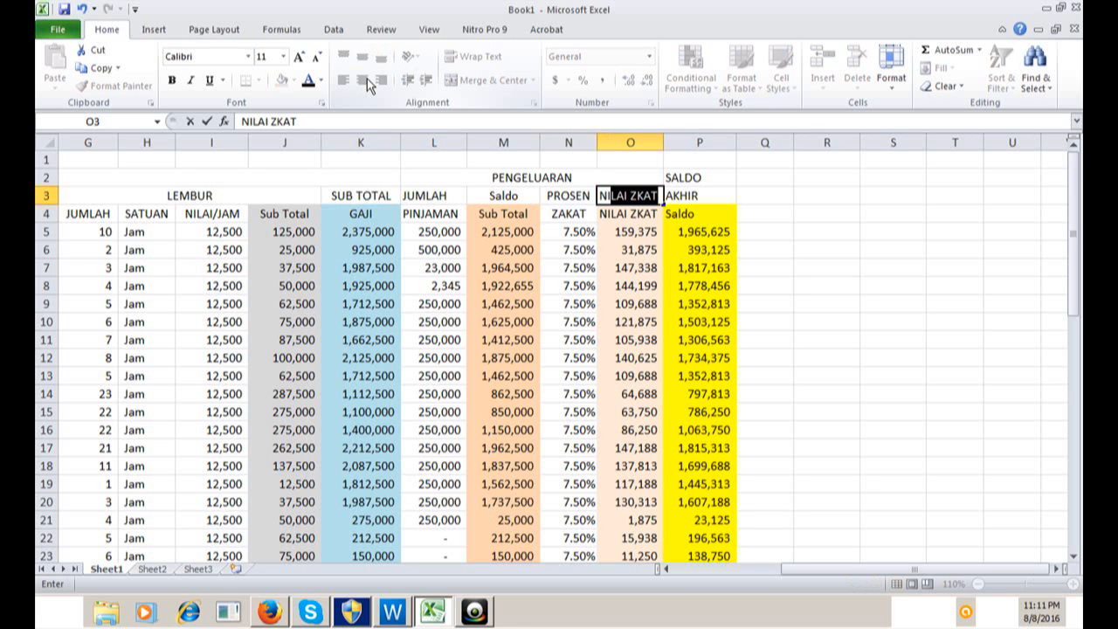
{"action": "key", "text": "Tab"}
{"action": "key", "text": "Left"}
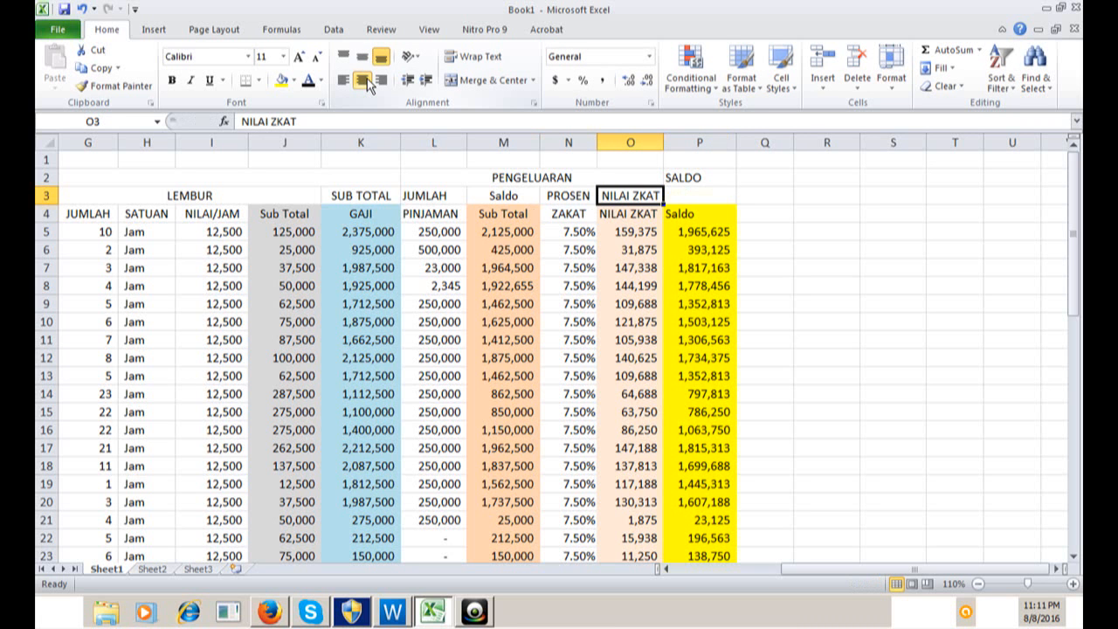
{"action": "key", "text": "ctrl+z"}
Shorten the heading in O3 to NILAI
{"action": "key", "text": "Left"}
{"action": "key", "text": "F2"}
{"action": "key", "text": "BackSpace"}
{"action": "key", "text": "BackSpace"}
{"action": "key", "text": "BackSpace"}
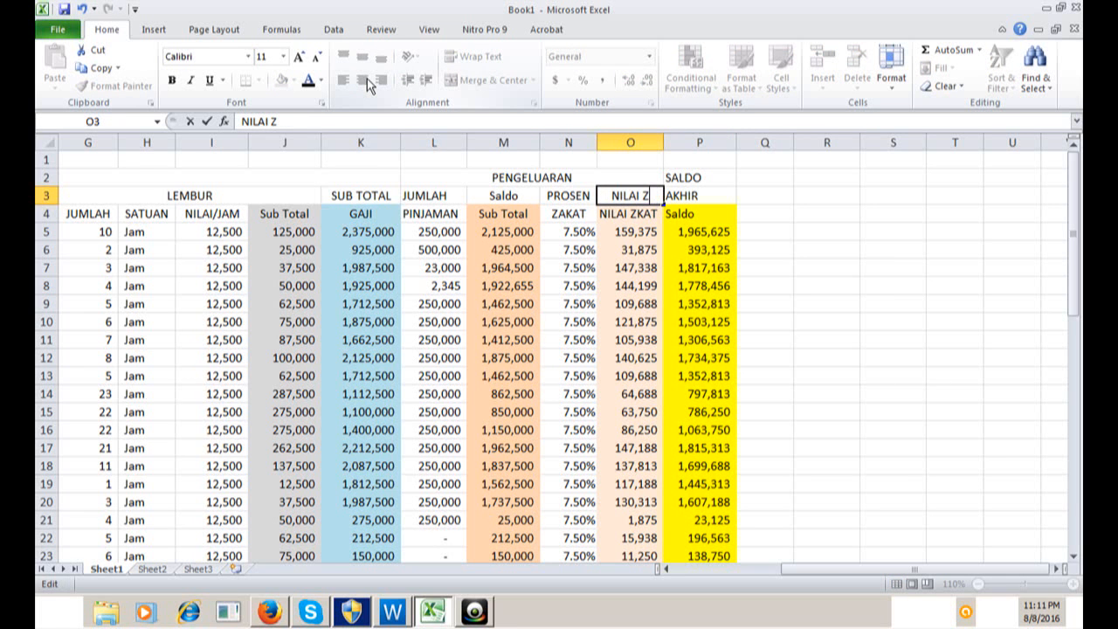
{"action": "key", "text": "BackSpace"}
{"action": "key", "text": "BackSpace"}
{"action": "key", "text": "Return"}
Change the label in O4 to ZAKAT and center it
{"action": "key", "text": "F2"}
{"action": "key", "text": "Left"}
{"action": "key", "text": "Left"}
{"action": "key", "text": "Left"}
{"action": "key", "text": "Left"}
{"action": "key", "text": "BackSpace"}
{"action": "key", "text": "BackSpace"}
{"action": "key", "text": "BackSpace"}
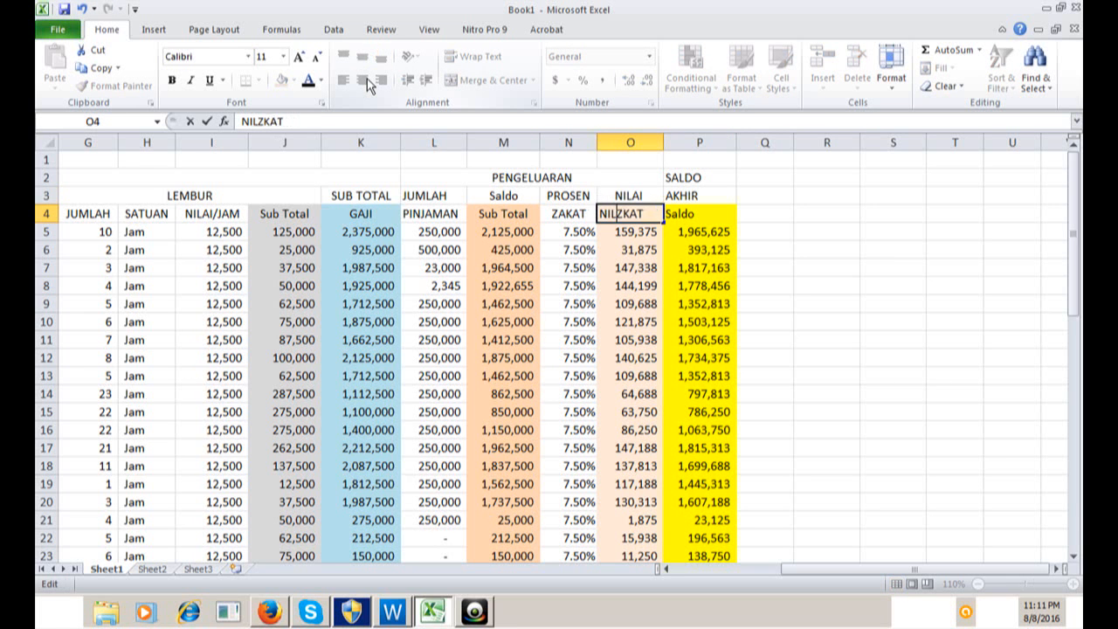
{"action": "key", "text": "BackSpace"}
{"action": "key", "text": "BackSpace"}
{"action": "key", "text": "BackSpace"}
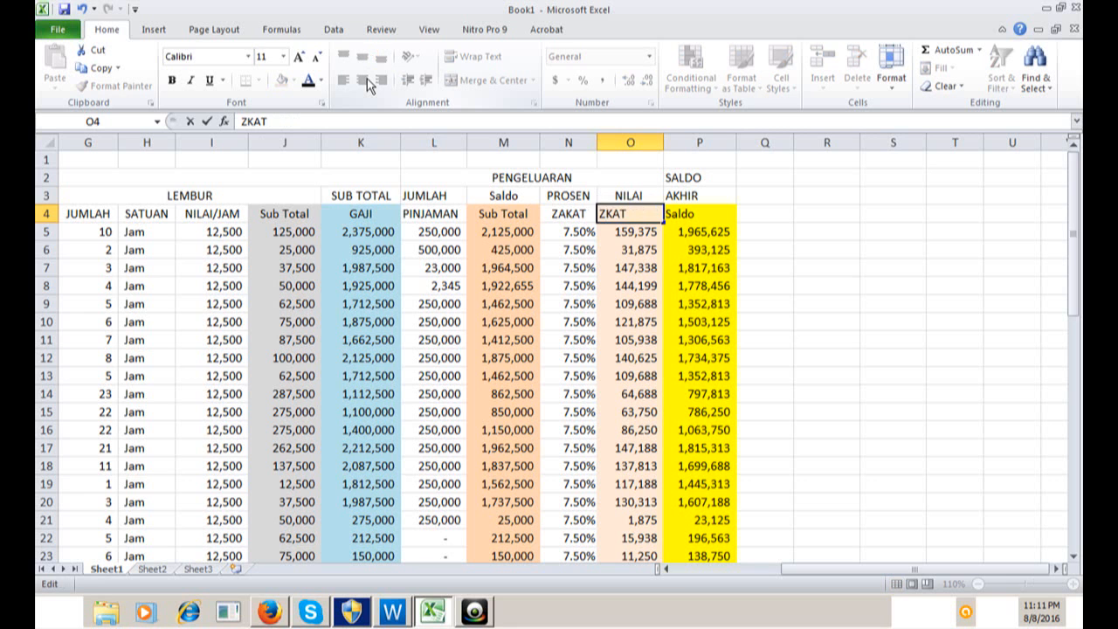
{"action": "key", "text": "Right"}
{"action": "type", "text": "A"}
{"action": "key", "text": "Return"}
{"action": "key", "text": "Up"}
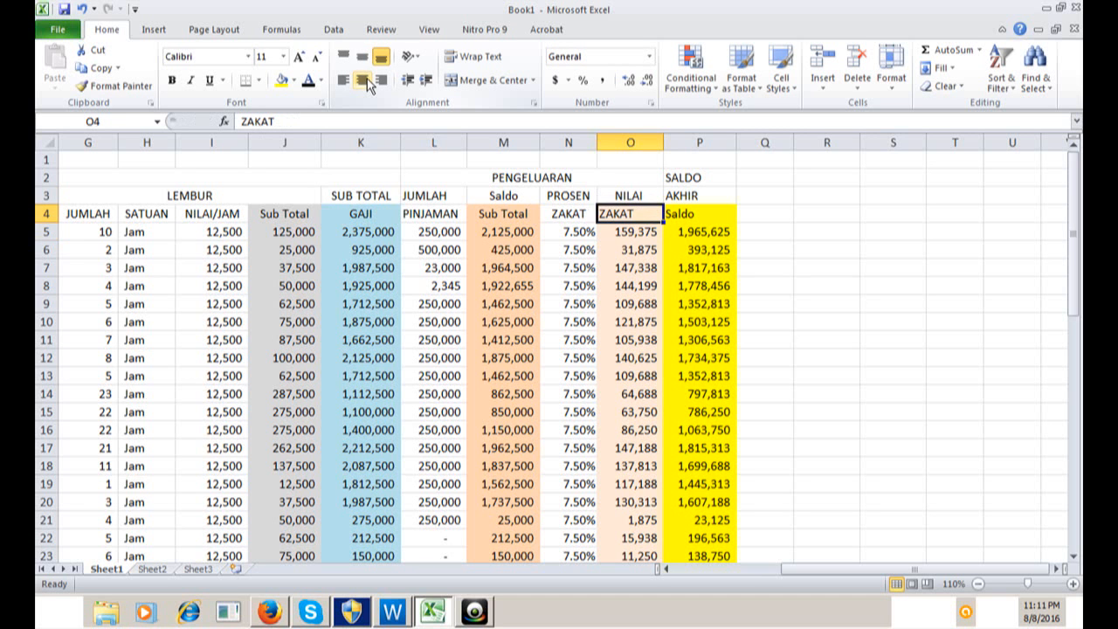
{"action": "left_click", "coordinate": [368, 83]}
Clear the Saldo label from P4 and center the SALDO and AKHIR headings in P2:P3
{"action": "key", "text": "Right"}
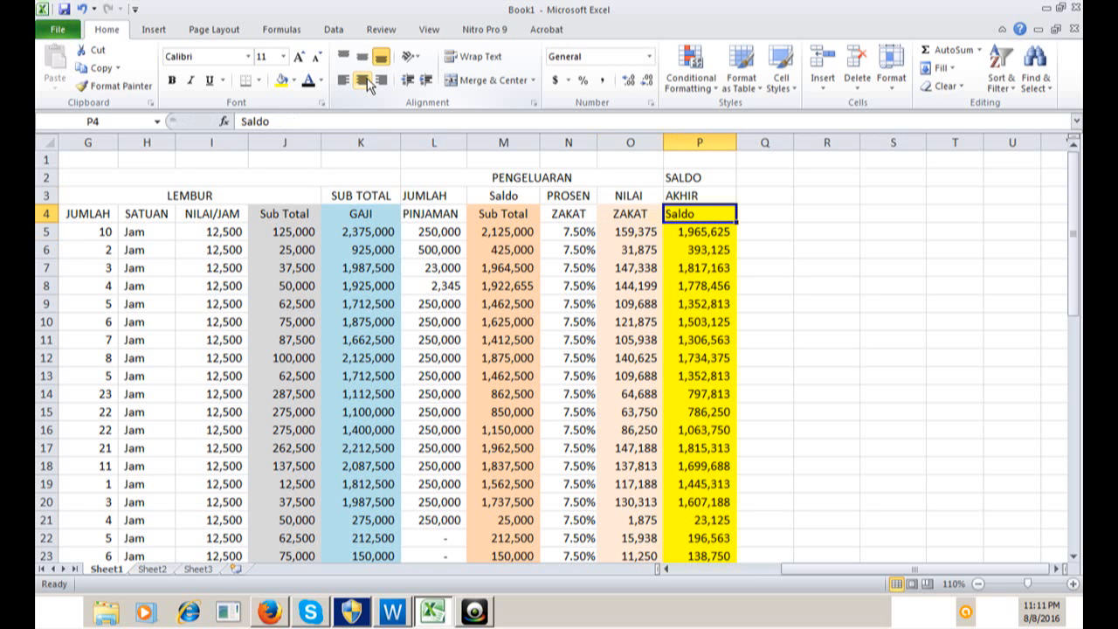
{"action": "key", "text": "BackSpace"}
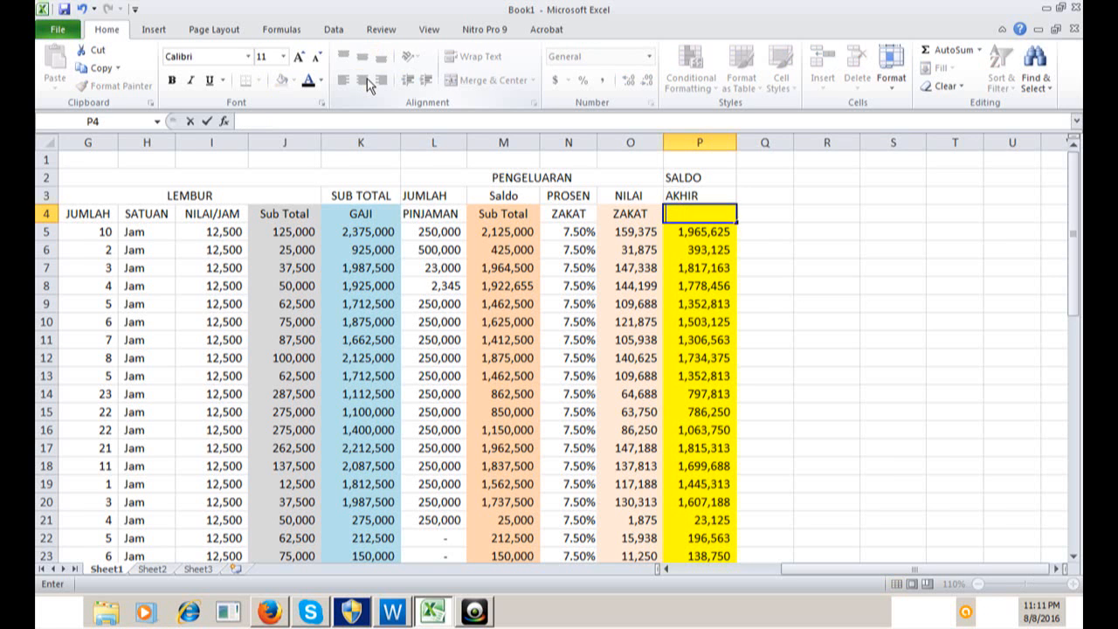
{"action": "key", "text": "Up"}
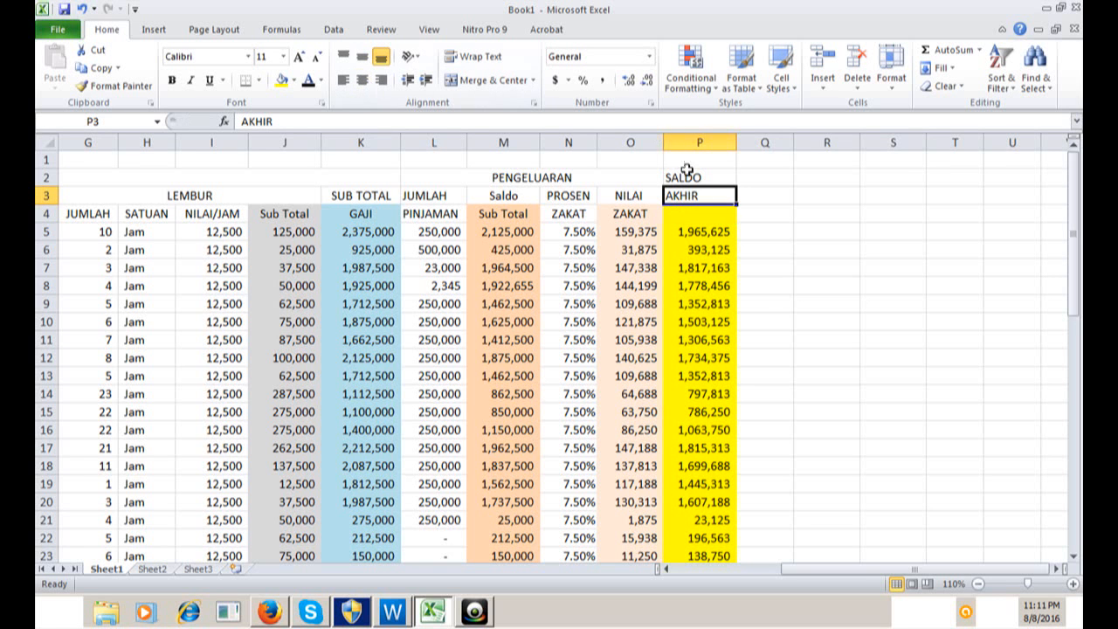
{"action": "left_click_drag", "start_coordinate": [705, 180], "coordinate": [704, 194]}
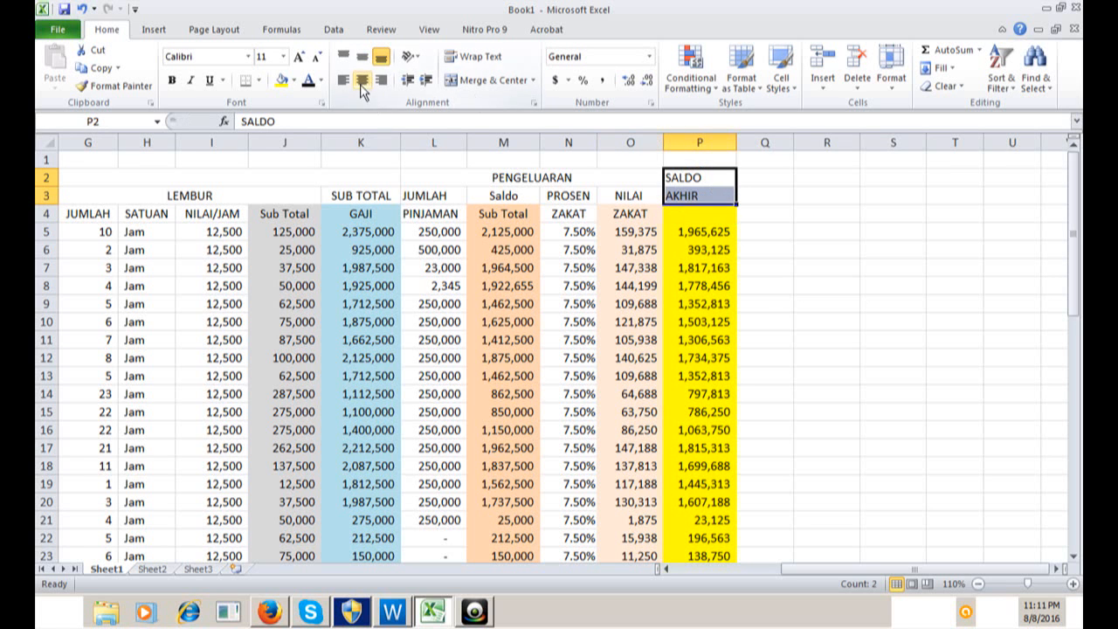
{"action": "left_click", "coordinate": [362, 80]}
Apply all borders plus a thick box border around the whole payroll table, A2:P25
{"action": "key", "text": "Left"}
{"action": "key", "text": "Left"}
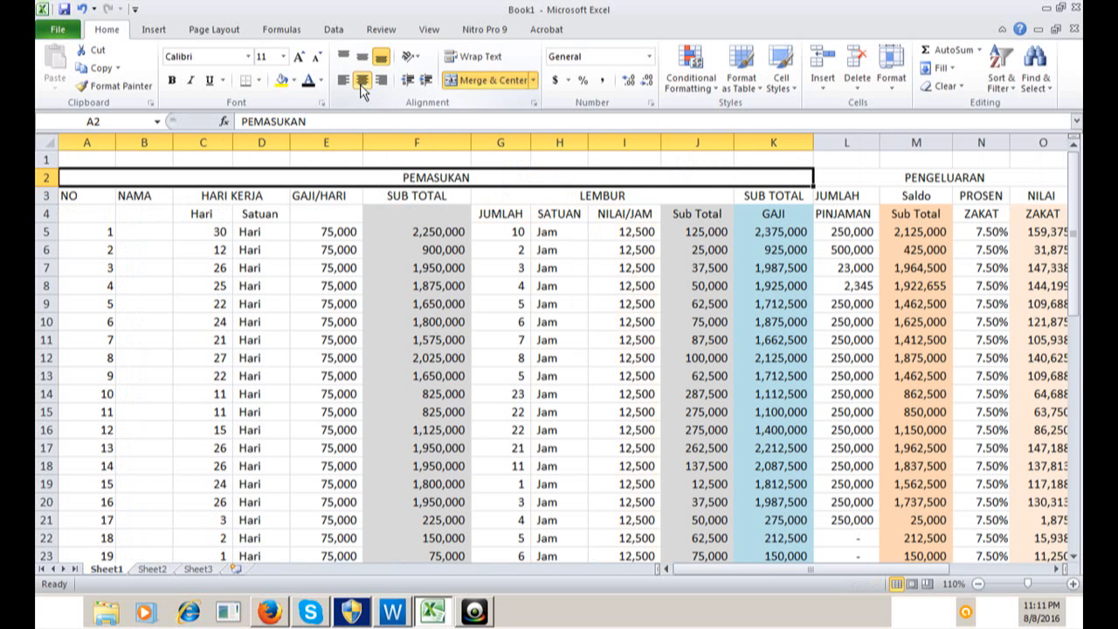
{"action": "key", "text": "shift+Right"}
{"action": "key", "text": "shift+Right"}
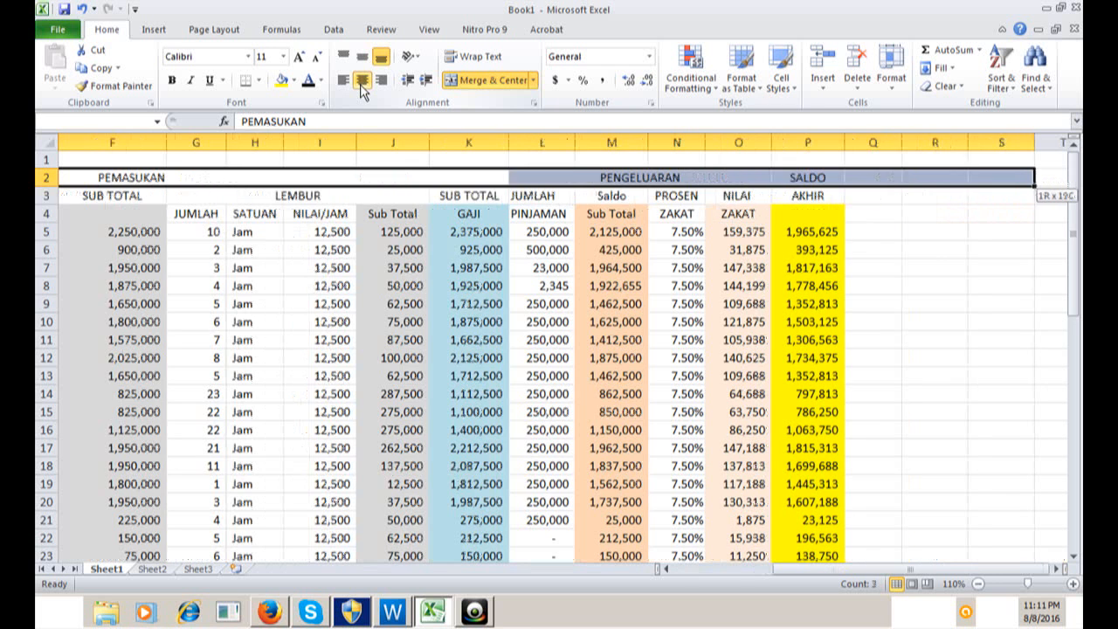
{"action": "key", "text": "shift+Left"}
{"action": "key", "text": "shift+Down"}
{"action": "key", "text": "shift+Down"}
{"action": "key", "text": "shift+Down"}
{"action": "key", "text": "shift+Down"}
{"action": "key", "text": "shift+Down"}
{"action": "key", "text": "shift+Down"}
{"action": "key", "text": "shift+Down"}
{"action": "key", "text": "shift+Down"}
{"action": "key", "text": "shift+Down"}
{"action": "key", "text": "shift+Down"}
{"action": "key", "text": "shift+Down"}
{"action": "key", "text": "shift+Down"}
{"action": "key", "text": "shift+Down"}
{"action": "key", "text": "shift+Down"}
{"action": "key", "text": "shift+Down"}
{"action": "key", "text": "shift+Down"}
{"action": "key", "text": "shift+Down"}
{"action": "key", "text": "shift+Down"}
{"action": "key", "text": "shift+Down"}
{"action": "key", "text": "shift+Down"}
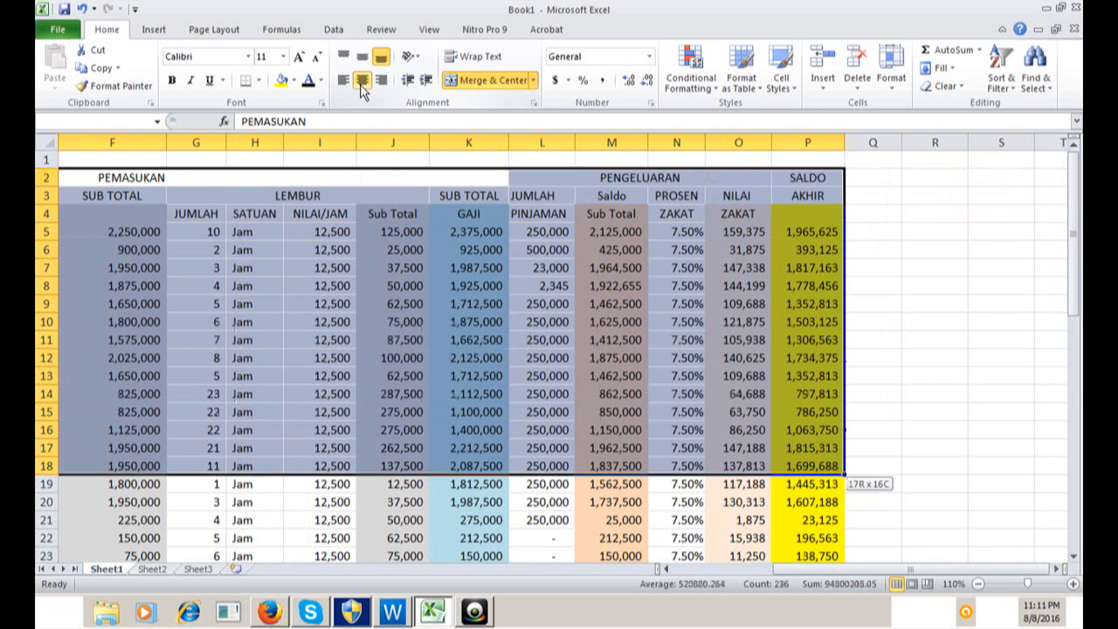
{"action": "key", "text": "shift+Up"}
{"action": "key", "text": "shift+Up"}
{"action": "key", "text": "shift+Up"}
{"action": "key", "text": "shift+Up"}
{"action": "key", "text": "shift+Up"}
{"action": "key", "text": "shift+Up"}
{"action": "key", "text": "shift+Up"}
{"action": "key", "text": "shift+Up"}
{"action": "key", "text": "shift+Up"}
{"action": "key", "text": "shift+Up"}
{"action": "key", "text": "shift+Up"}
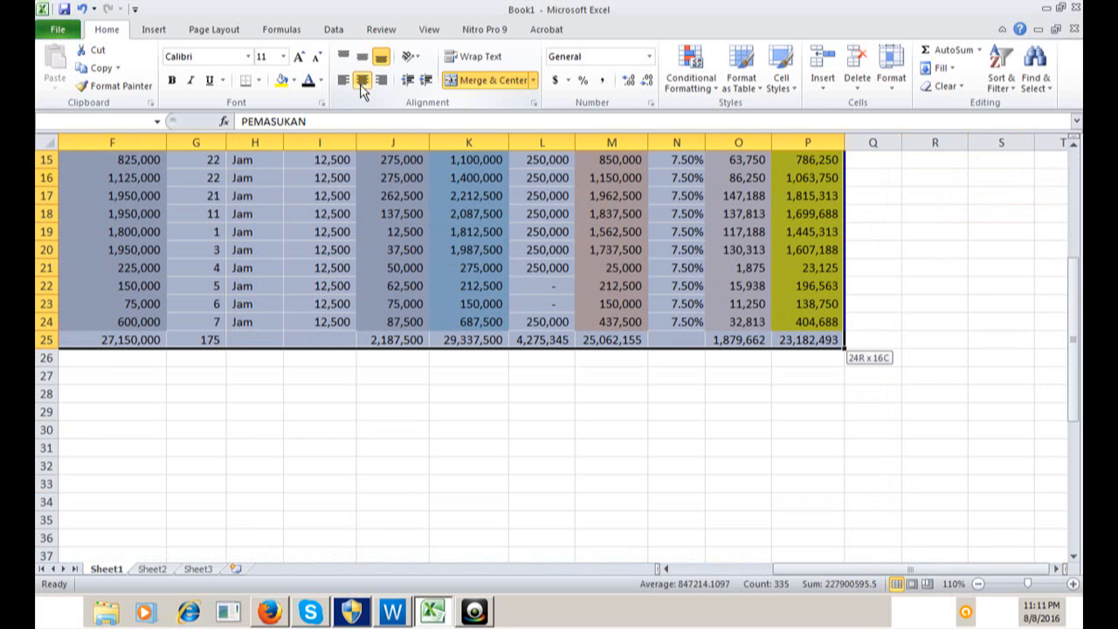
{"action": "left_click", "coordinate": [259, 80]}
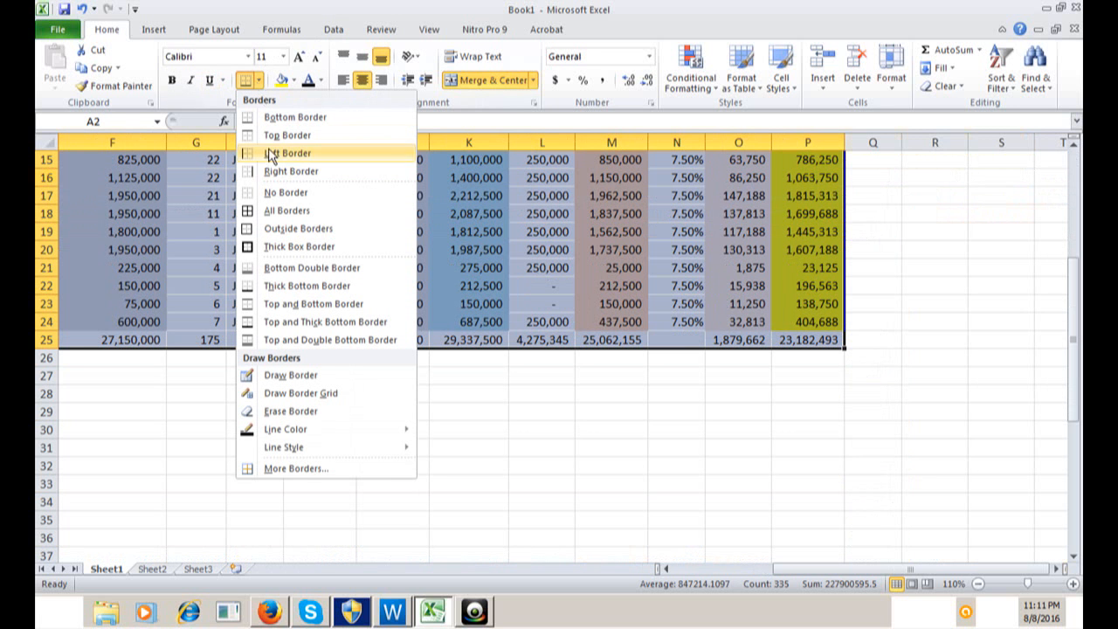
{"action": "left_click", "coordinate": [280, 214]}
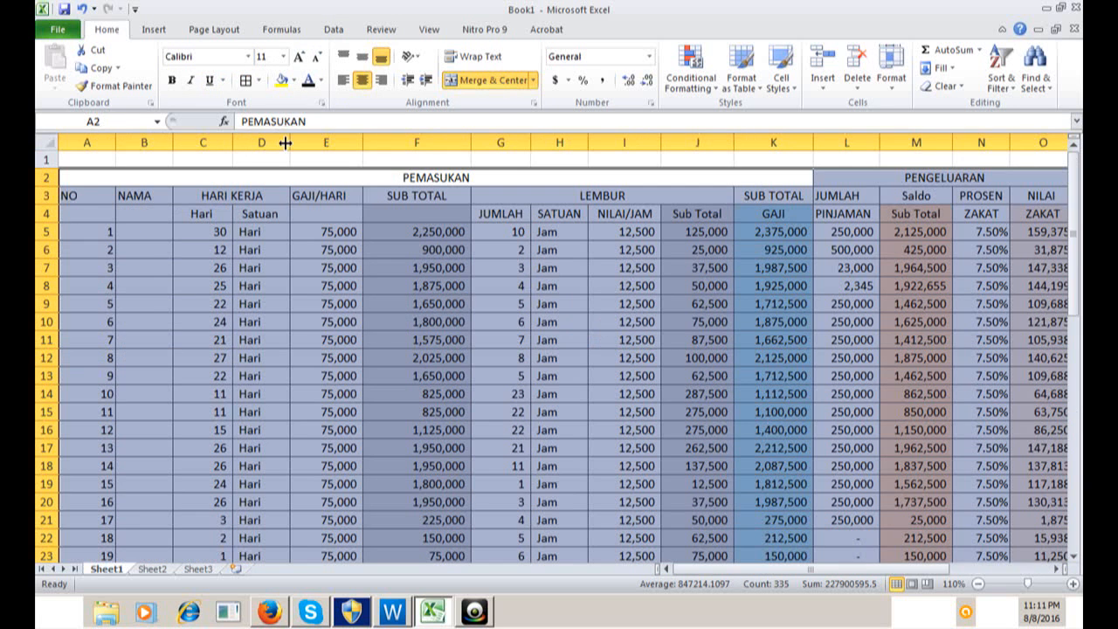
{"action": "left_click", "coordinate": [259, 80]}
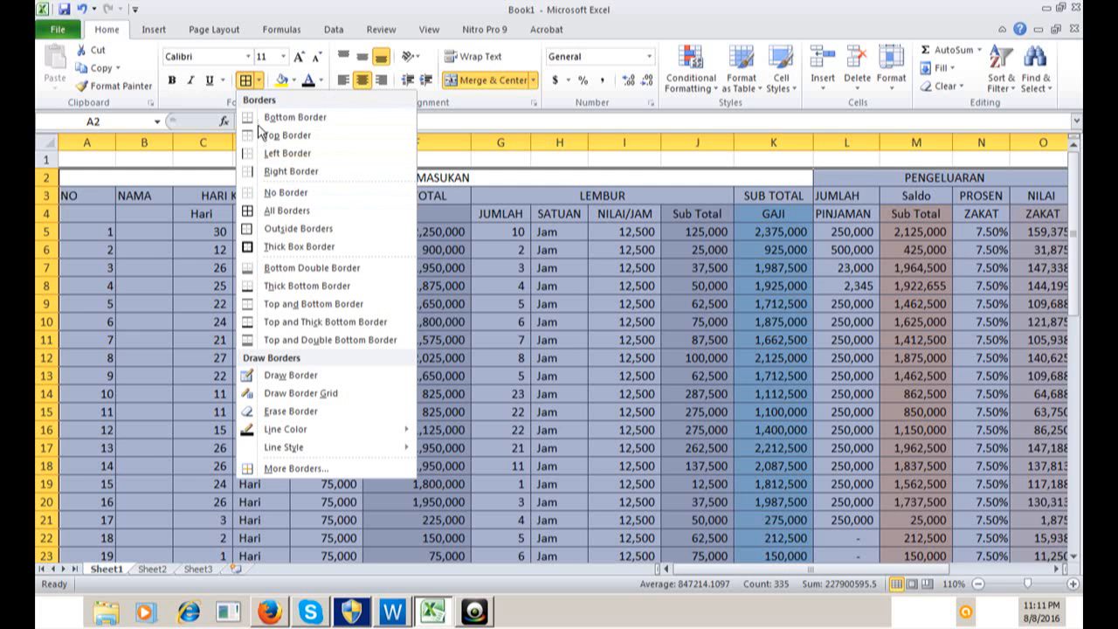
{"action": "left_click", "coordinate": [275, 248]}
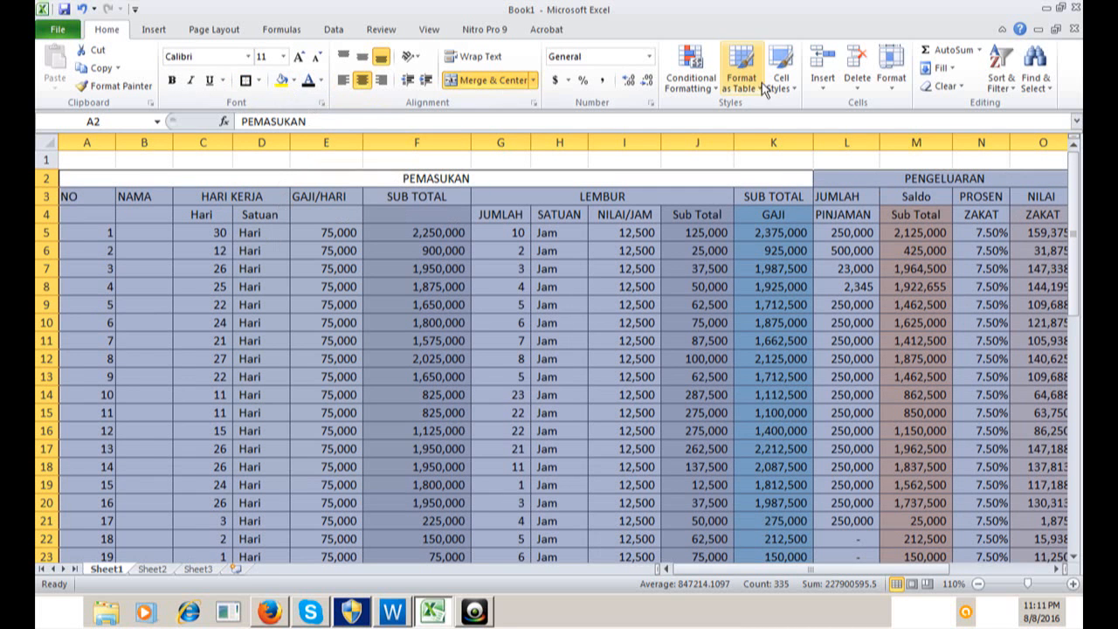
Set the row height of the table rows 2 to 25 to 22
{"action": "left_click", "coordinate": [888, 87]}
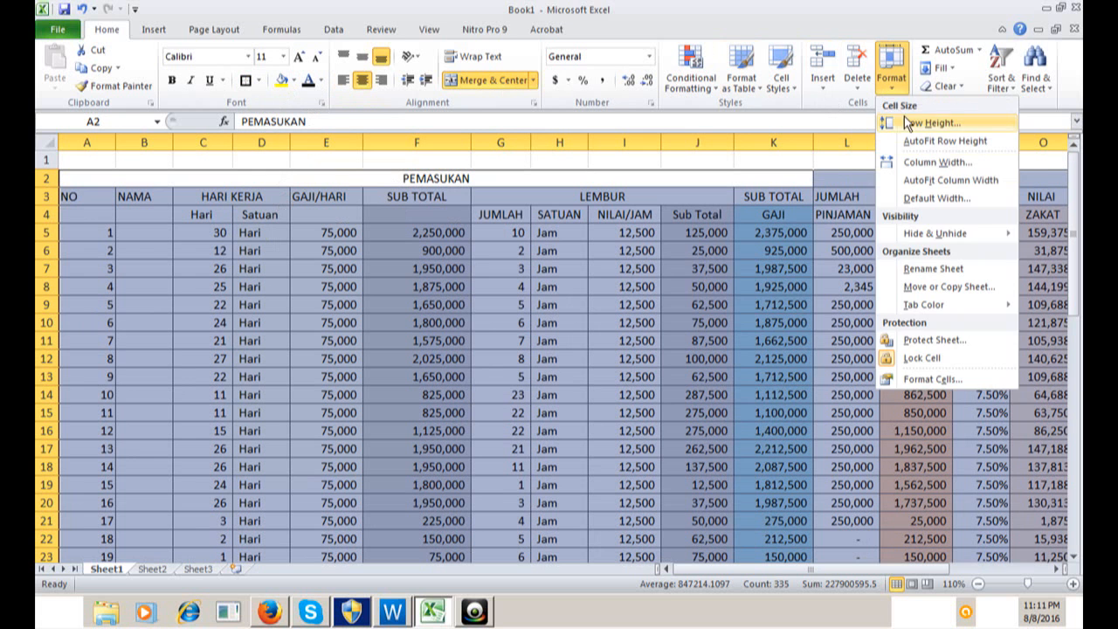
{"action": "left_click", "coordinate": [913, 122]}
{"action": "type", "text": "22"}
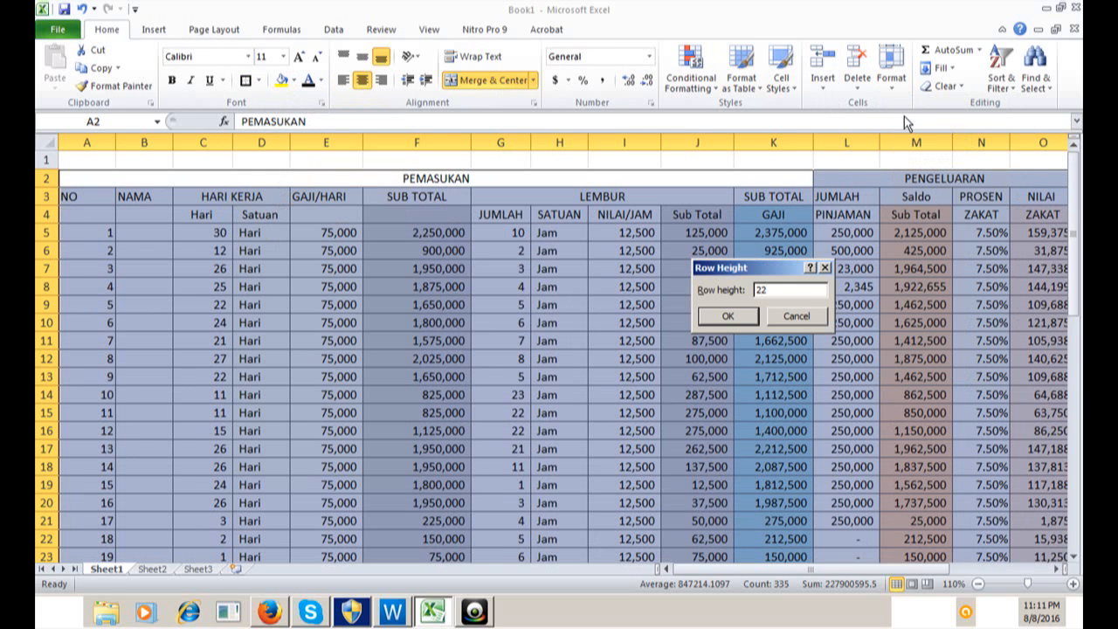
{"action": "key", "text": "Return"}
{"action": "key", "text": "Up"}
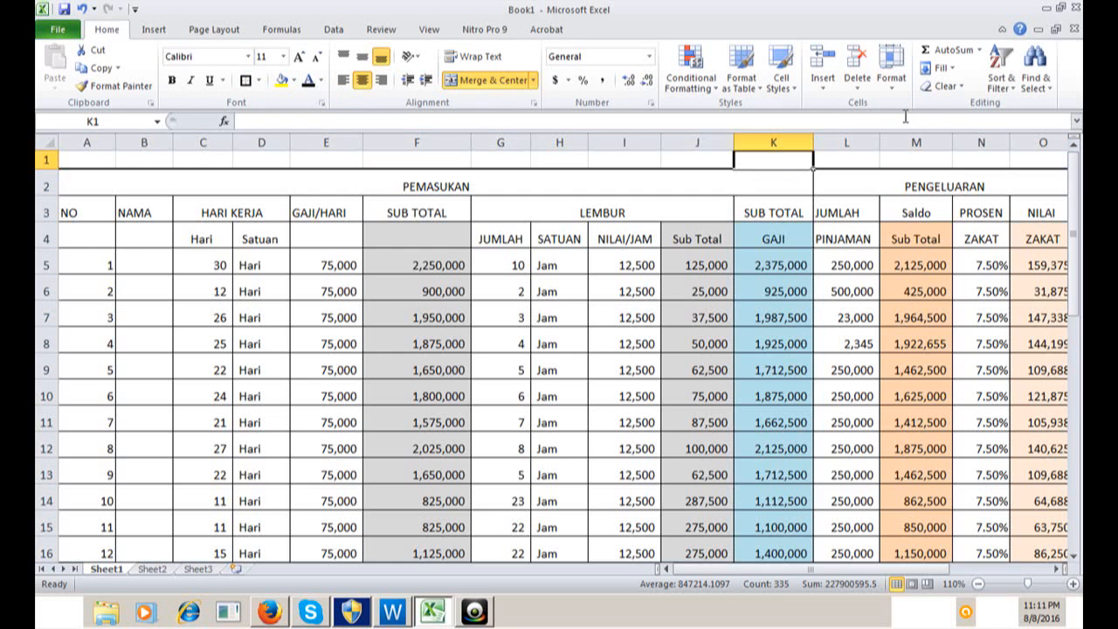
Fill the header rows A2:P3 with gray and make their text bold
{"action": "key", "text": "Down"}
{"action": "key", "text": "Down"}
{"action": "key", "text": "Down"}
{"action": "key", "text": "Left"}
{"action": "key", "text": "Left"}
{"action": "key", "text": "Left"}
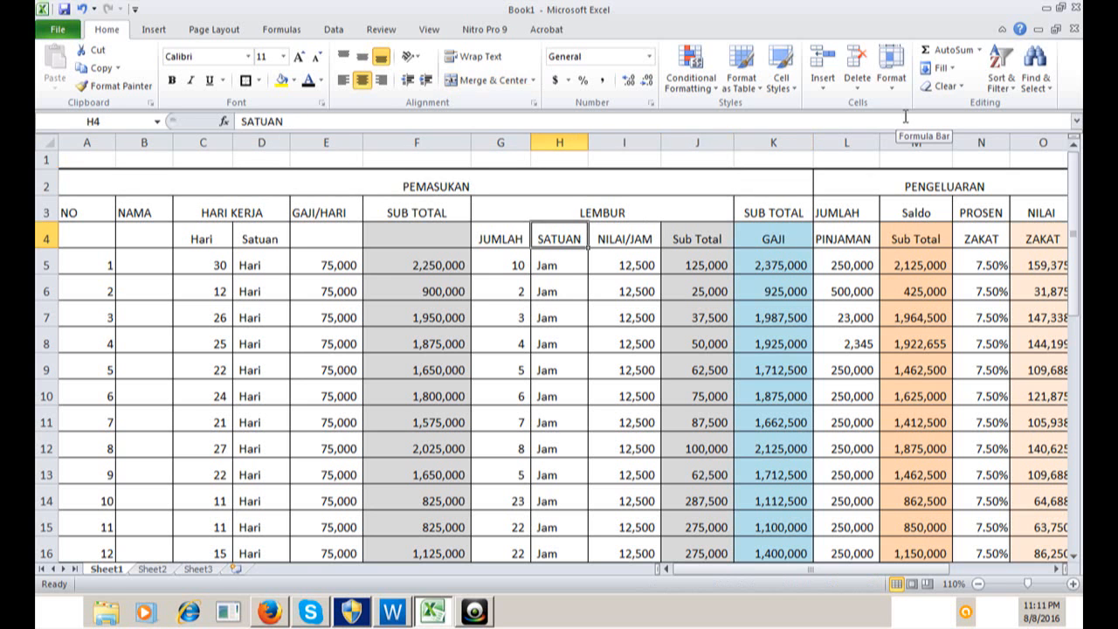
{"action": "key", "text": "Home"}
{"action": "key", "text": "Up"}
{"action": "key", "text": "Up"}
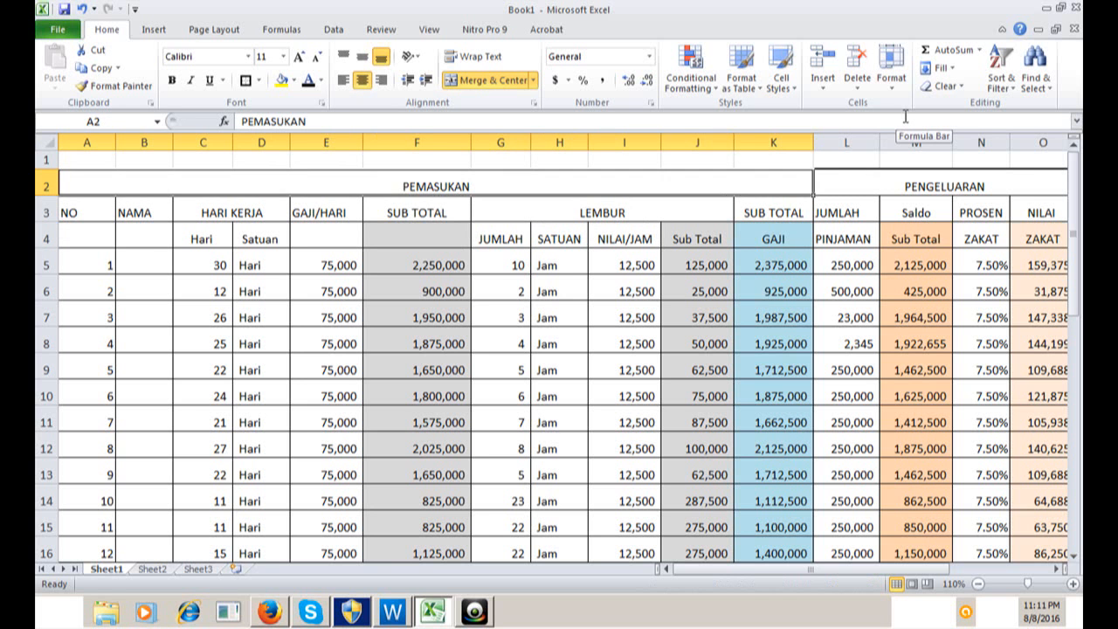
{"action": "key", "text": "shift+Down"}
{"action": "key", "text": "shift+Right"}
{"action": "key", "text": "shift+Right"}
{"action": "key", "text": "shift+Right"}
{"action": "key", "text": "shift+Right"}
{"action": "key", "text": "shift+Right"}
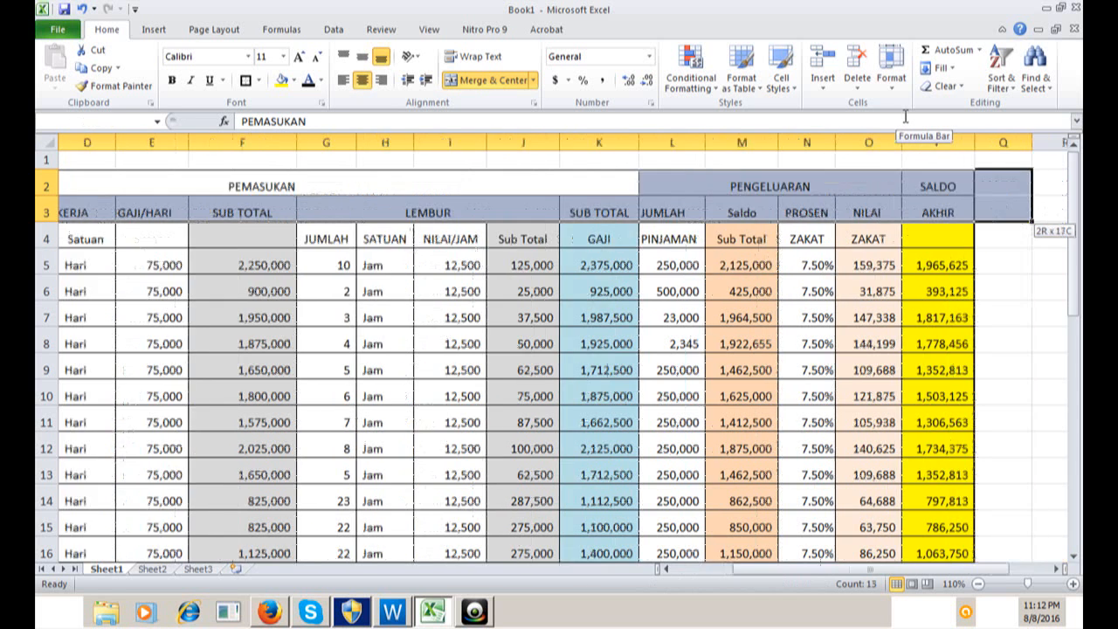
{"action": "key", "text": "shift+Left"}
{"action": "key", "text": "shift+Left"}
{"action": "key", "text": "shift+Left"}
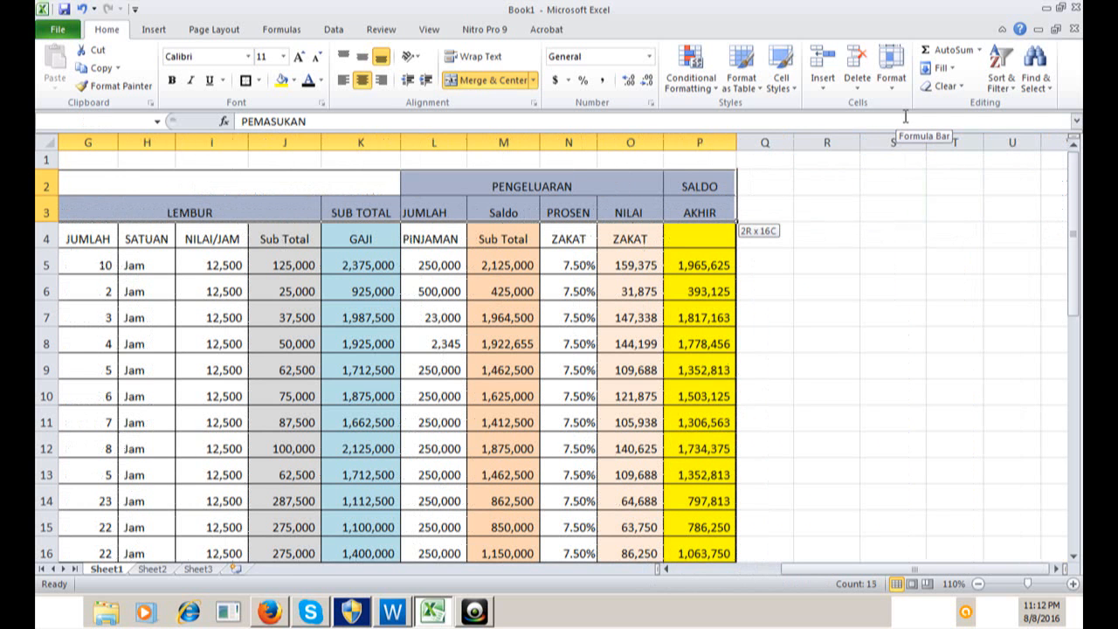
{"action": "left_click", "coordinate": [293, 80]}
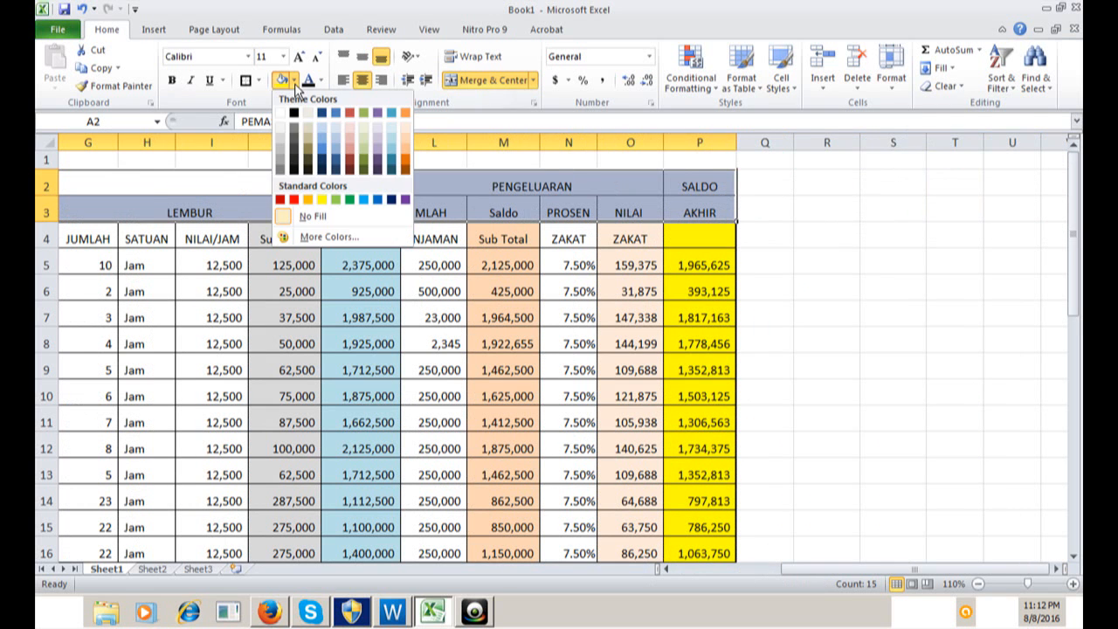
{"action": "left_click", "coordinate": [280, 154]}
{"action": "left_click", "coordinate": [171, 82]}
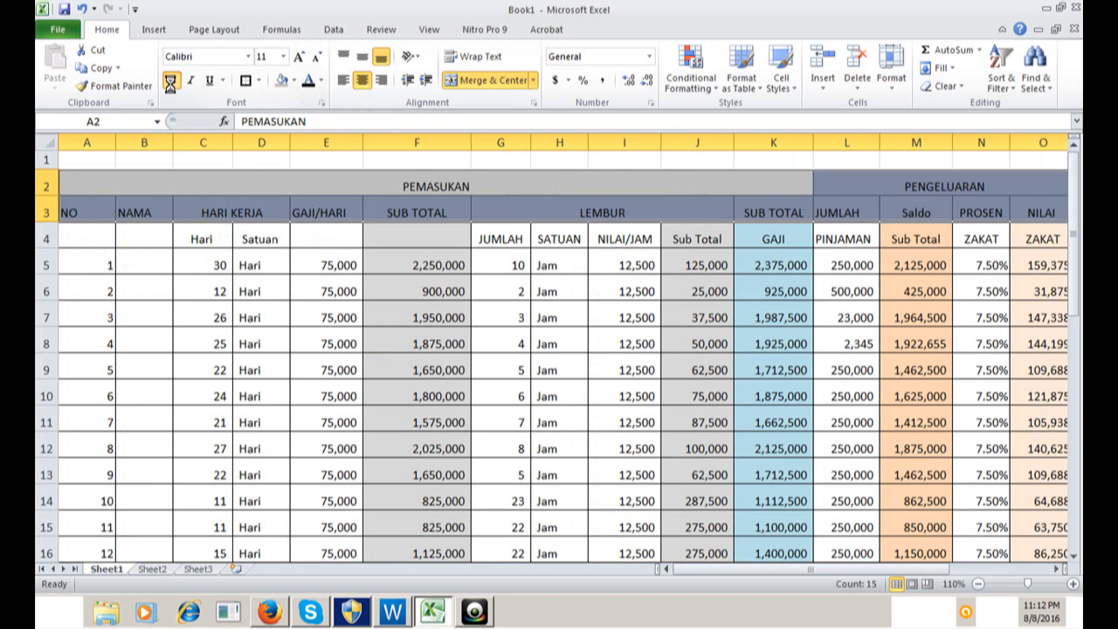
{"action": "left_click", "coordinate": [379, 254]}
{"action": "scroll", "coordinate": [379, 254], "scroll_direction": "down", "scroll_amount": 1}
{"action": "scroll", "coordinate": [379, 254], "scroll_direction": "up", "scroll_amount": 1}
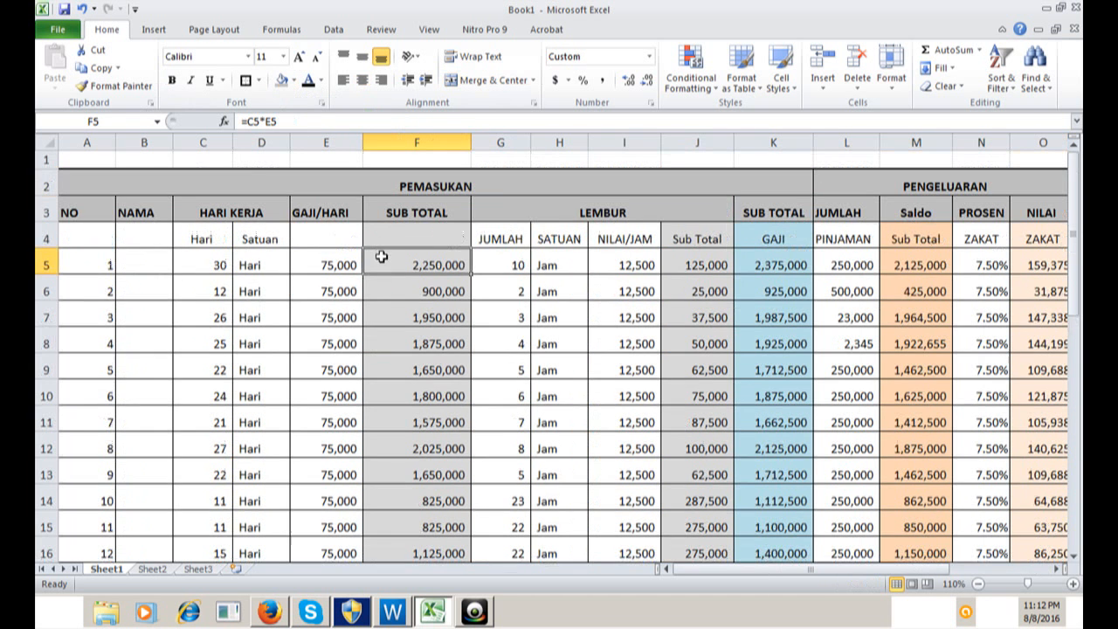
Add a bottom double border under the header row A3:P3
{"action": "left_click_drag", "start_coordinate": [68, 212], "coordinate": [818, 213]}
{"action": "left_click", "coordinate": [258, 80]}
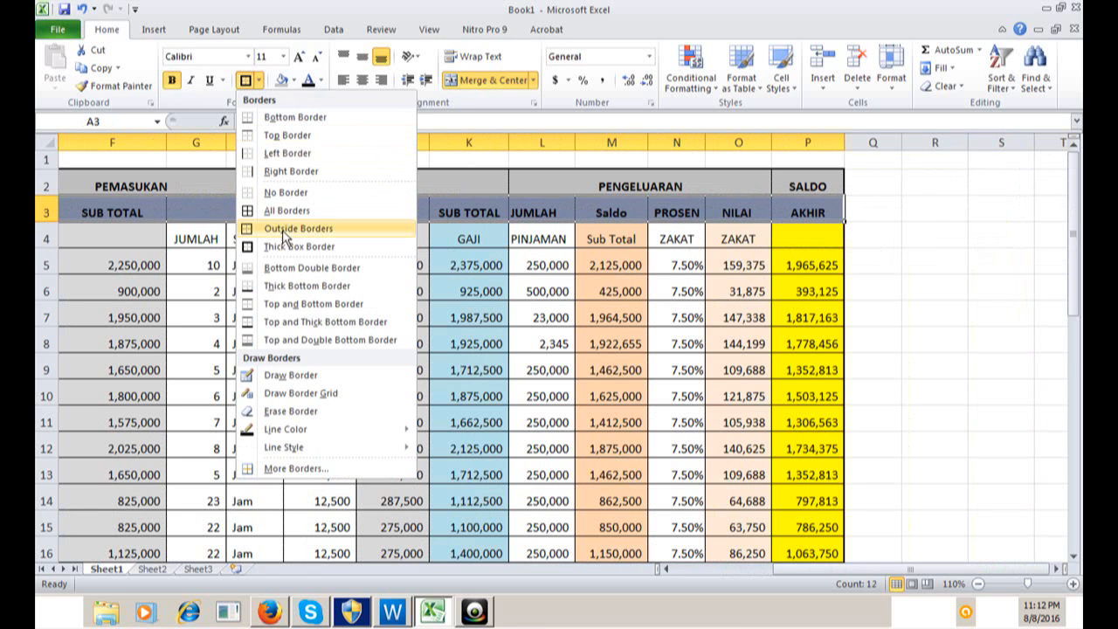
{"action": "left_click", "coordinate": [294, 272]}
{"action": "scroll", "coordinate": [293, 273], "scroll_direction": "down", "scroll_amount": 3}
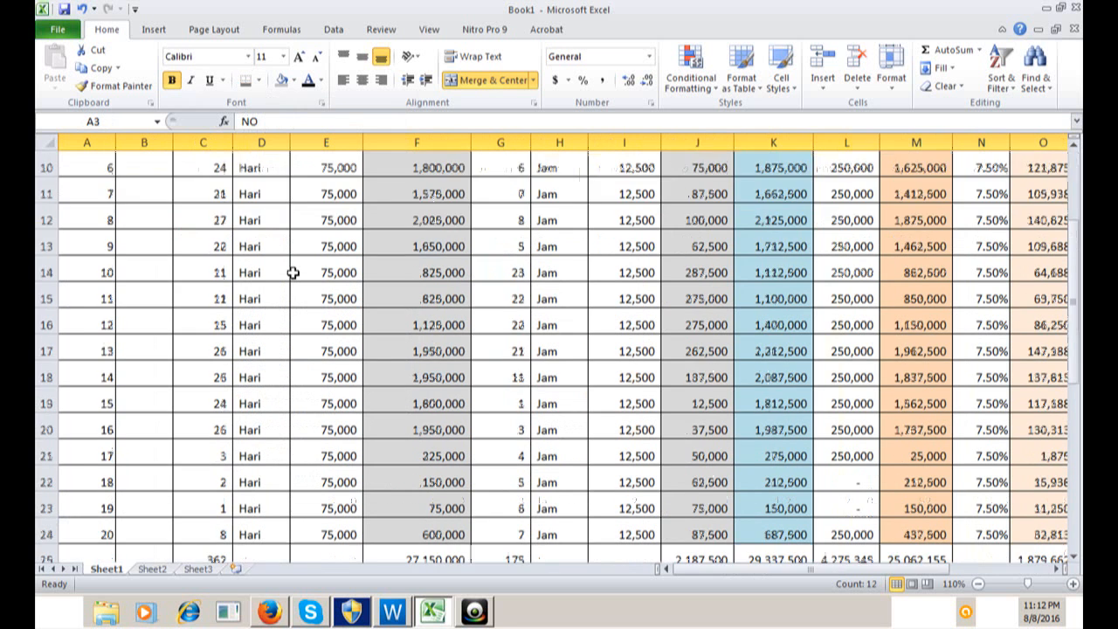
{"action": "scroll", "coordinate": [293, 272], "scroll_direction": "up", "scroll_amount": 3}
{"action": "left_click", "coordinate": [294, 274]}
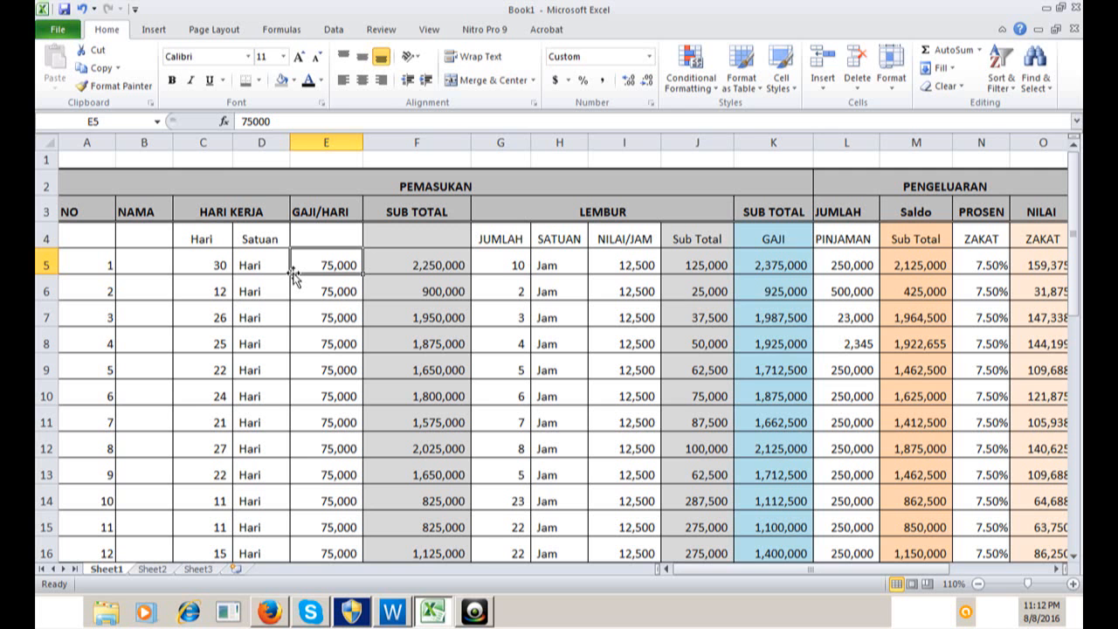
Add a bottom double border under the last data row, A24:P24, above the totals
{"action": "scroll", "coordinate": [214, 414], "scroll_direction": "down", "scroll_amount": 6}
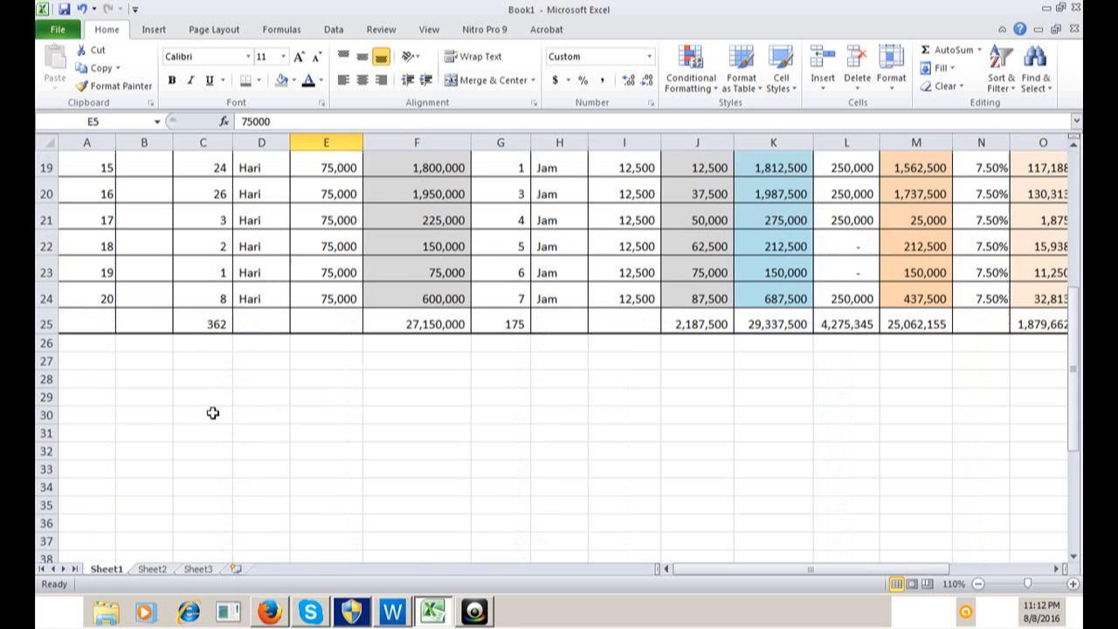
{"action": "left_click_drag", "start_coordinate": [85, 305], "coordinate": [724, 297]}
{"action": "left_click", "coordinate": [246, 81]}
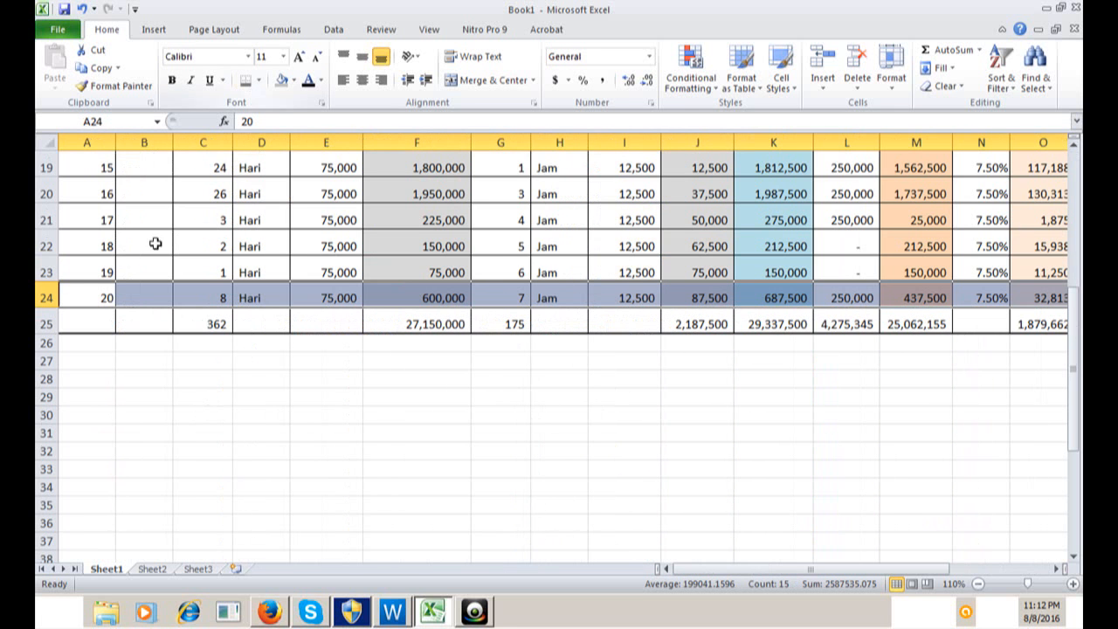
Fill the totals row A25:P25 with the standard light blue color
{"action": "left_click_drag", "start_coordinate": [87, 324], "coordinate": [692, 325]}
{"action": "left_click", "coordinate": [294, 80]}
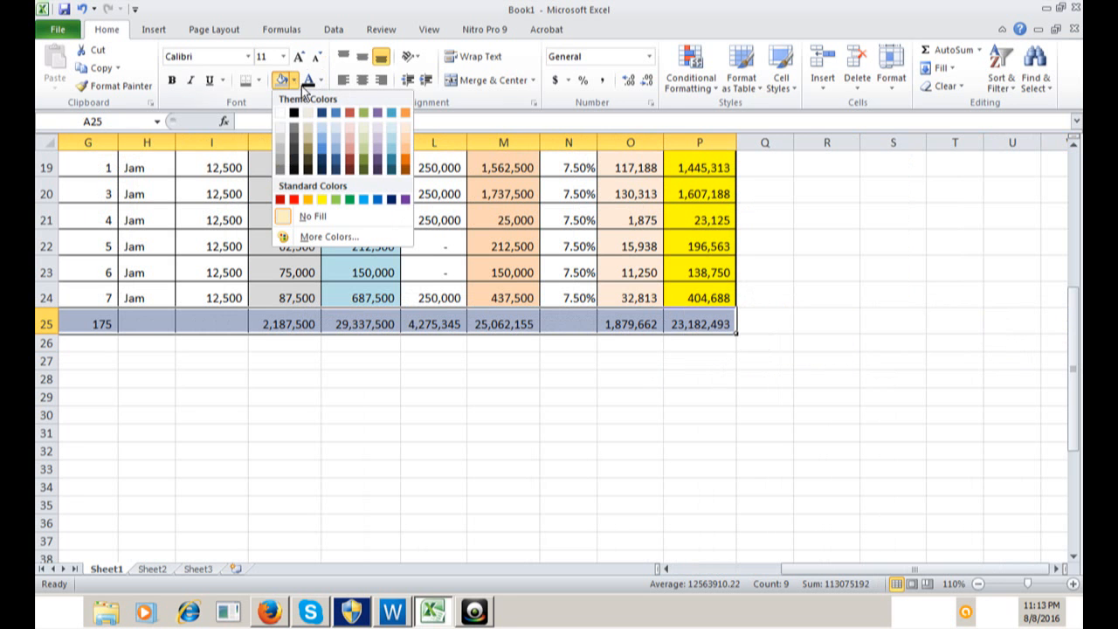
{"action": "left_click", "coordinate": [370, 200]}
{"action": "left_click", "coordinate": [368, 200]}
Zoom the sheet out to 80% and review the formatted table across all its columns
{"action": "scroll", "coordinate": [369, 203], "scroll_direction": "up", "scroll_amount": 3}
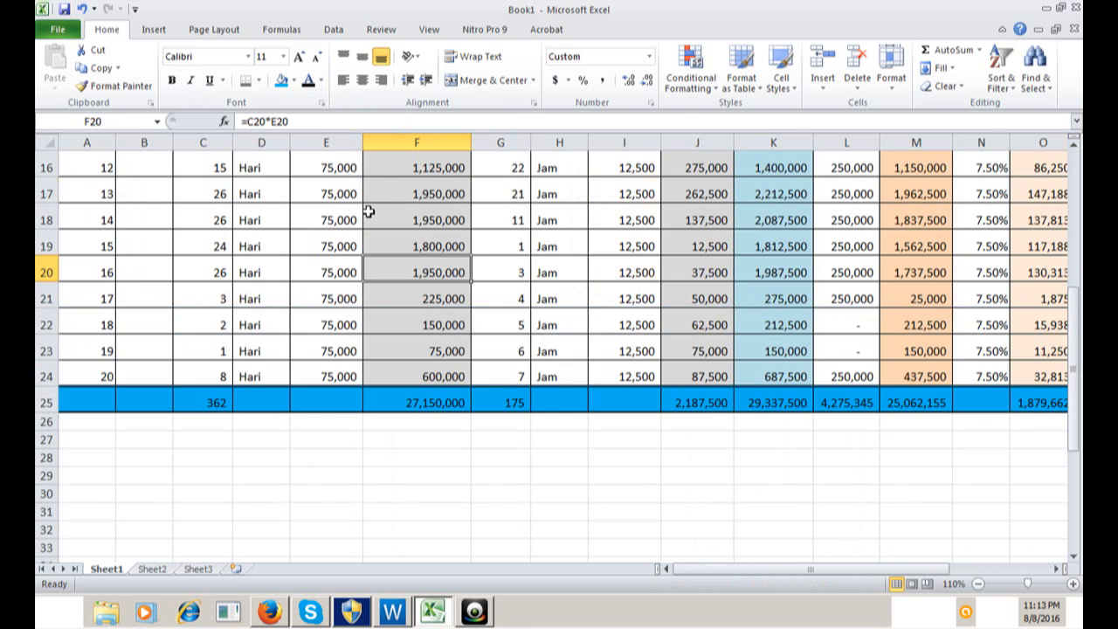
{"action": "scroll", "coordinate": [369, 211], "scroll_direction": "up", "scroll_amount": 3}
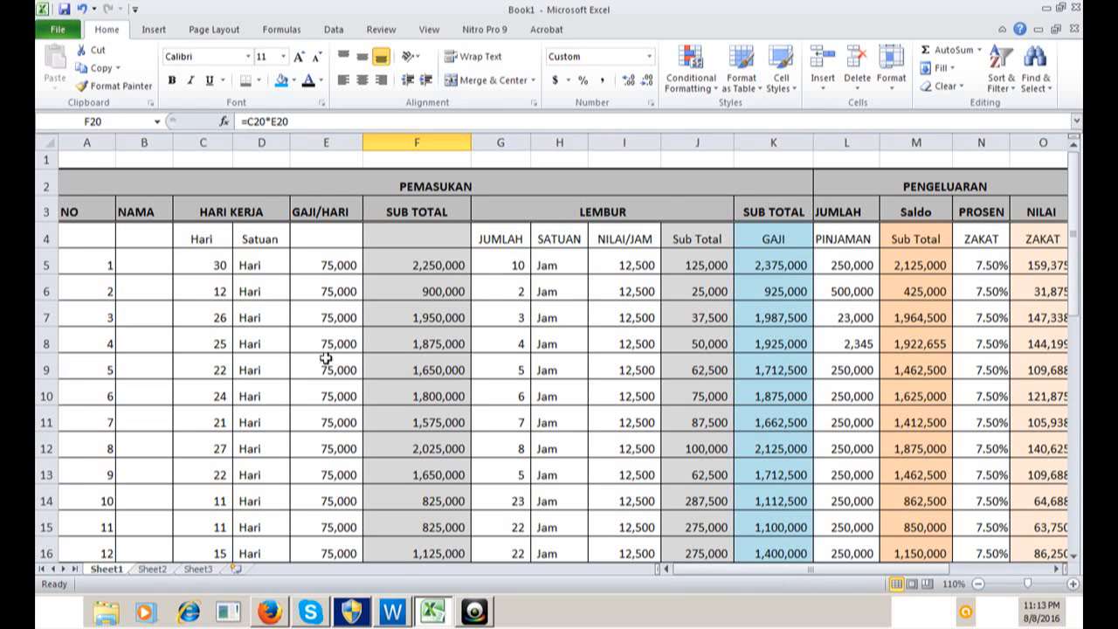
{"action": "left_click", "coordinate": [977, 583]}
{"action": "left_click", "coordinate": [977, 583]}
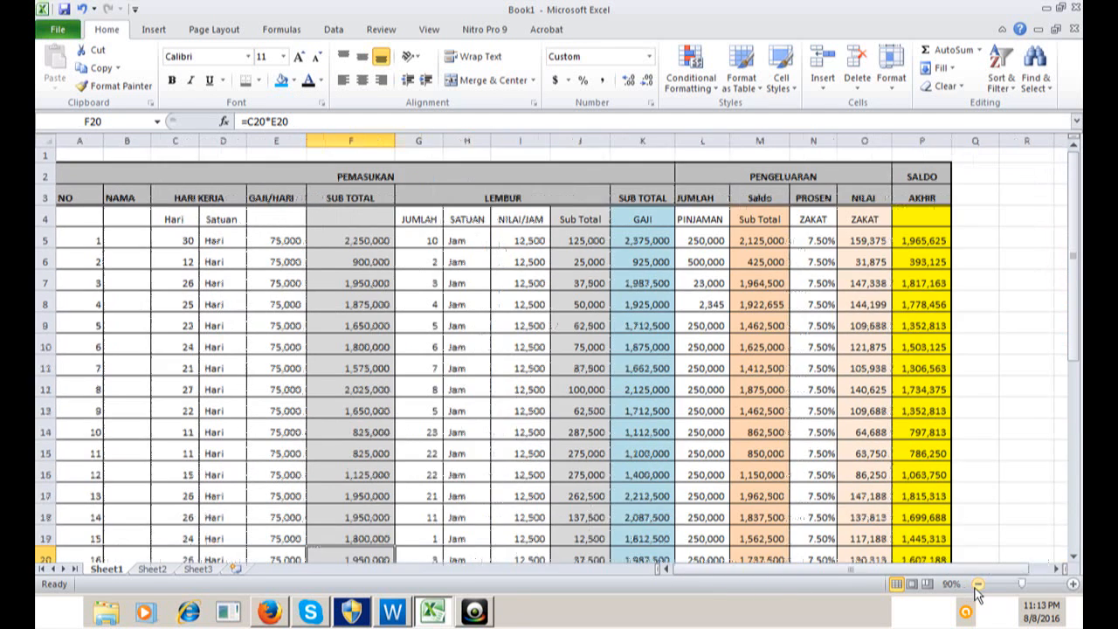
{"action": "left_click", "coordinate": [977, 583]}
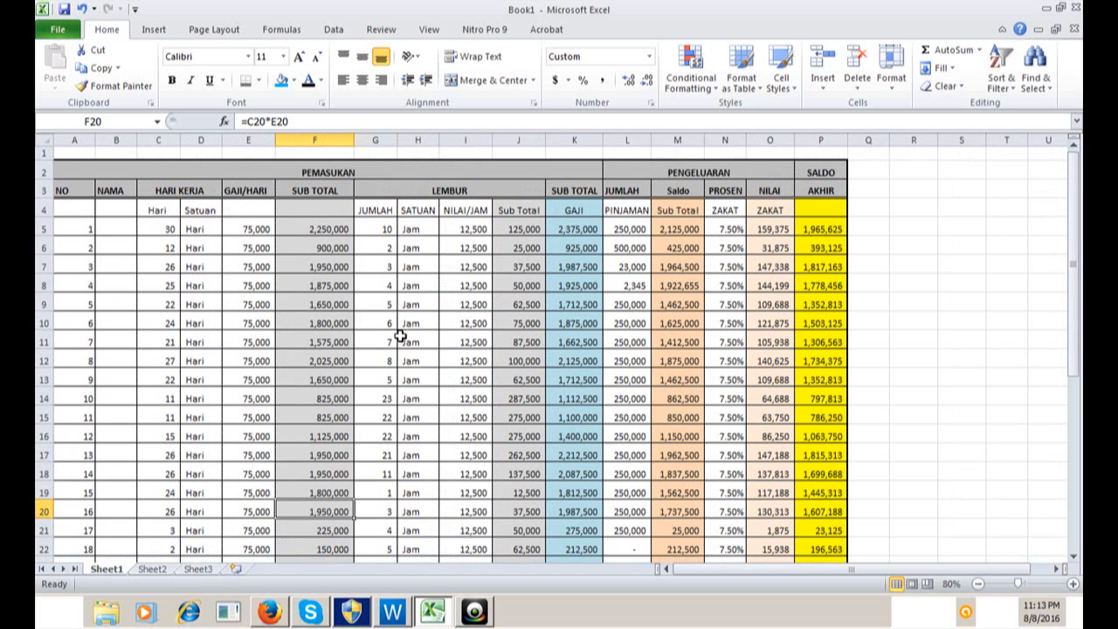
Widen columns L, M, O and P to fit their contents so the totals in row 25 can be read
{"action": "left_click", "coordinate": [400, 335]}
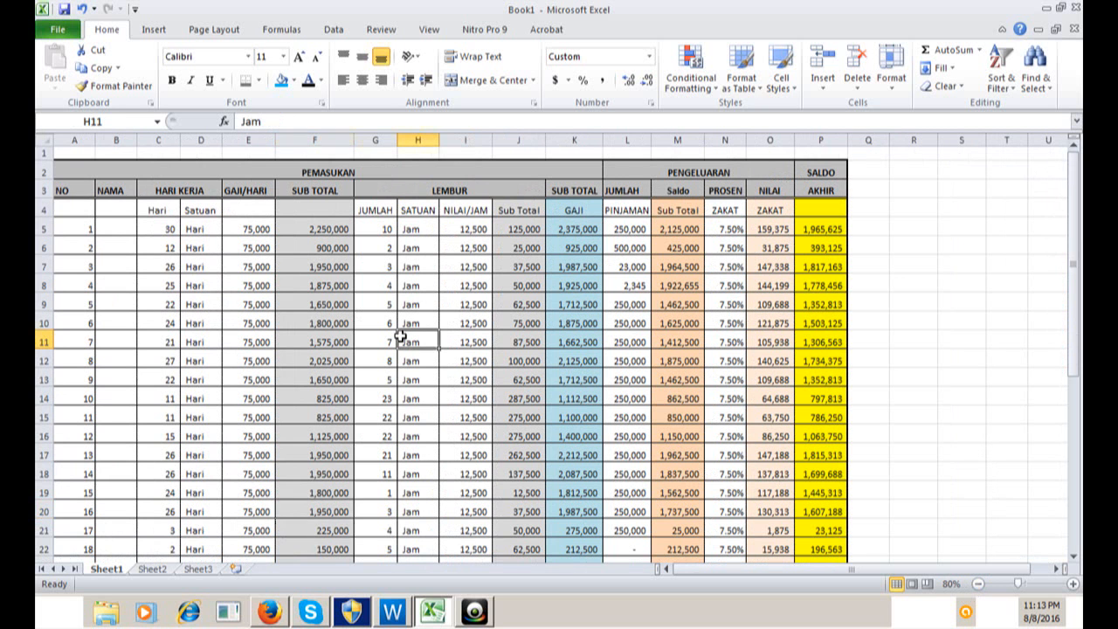
{"action": "scroll", "coordinate": [400, 335], "scroll_direction": "down", "scroll_amount": 4}
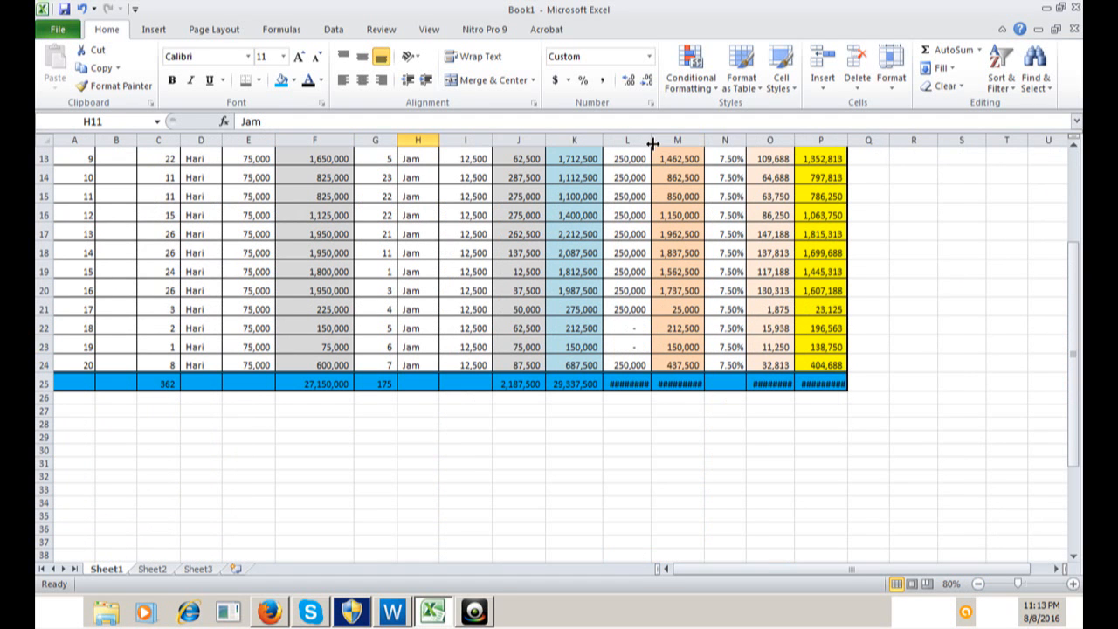
{"action": "double_click", "coordinate": [652, 140]}
{"action": "double_click", "coordinate": [708, 140]}
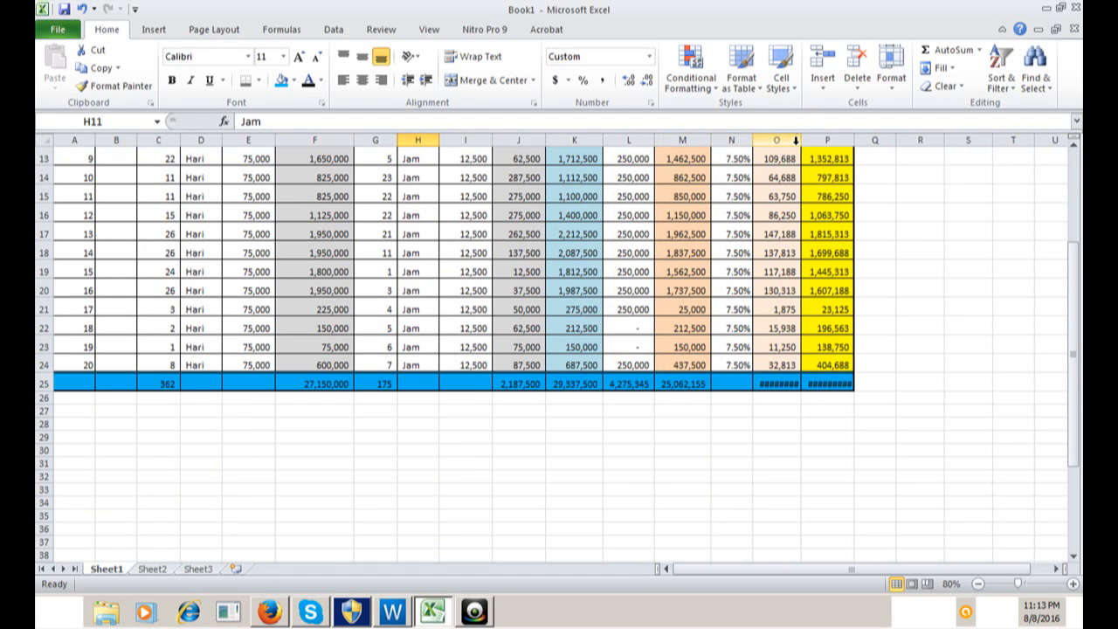
{"action": "left_click", "coordinate": [795, 140]}
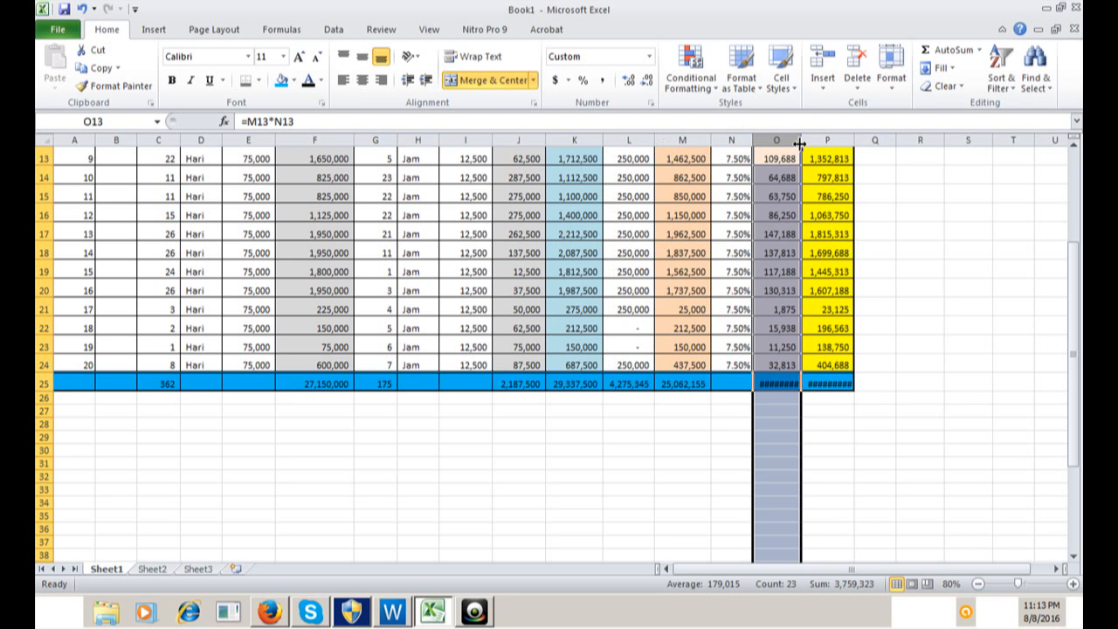
{"action": "double_click", "coordinate": [801, 141]}
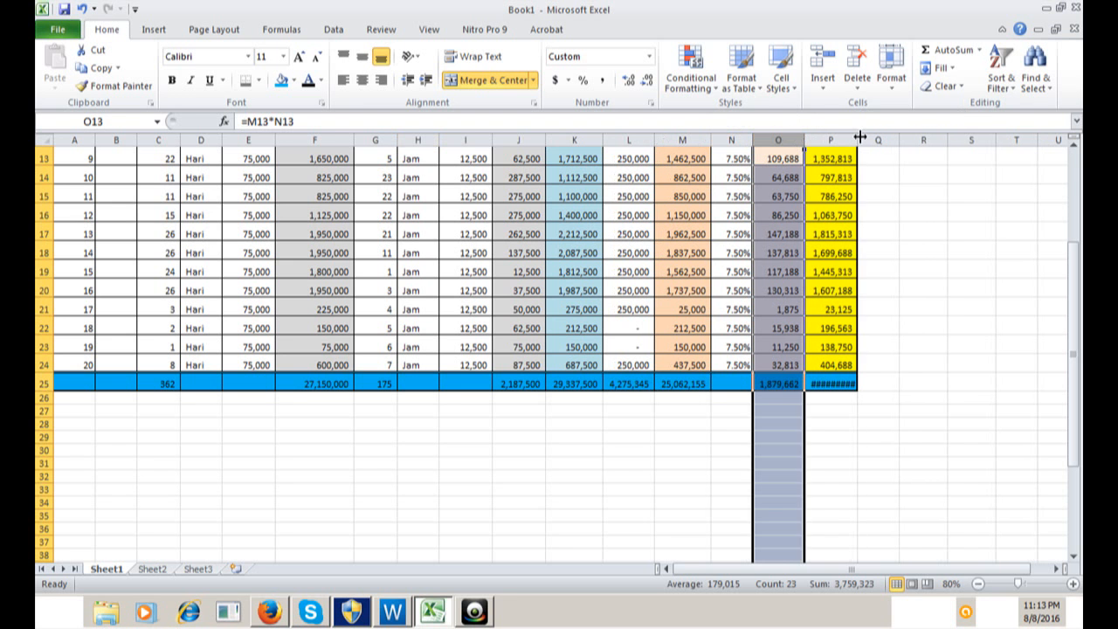
{"action": "double_click", "coordinate": [859, 140]}
{"action": "left_click", "coordinate": [724, 253]}
{"action": "scroll", "coordinate": [722, 254], "scroll_direction": "up", "scroll_amount": 4}
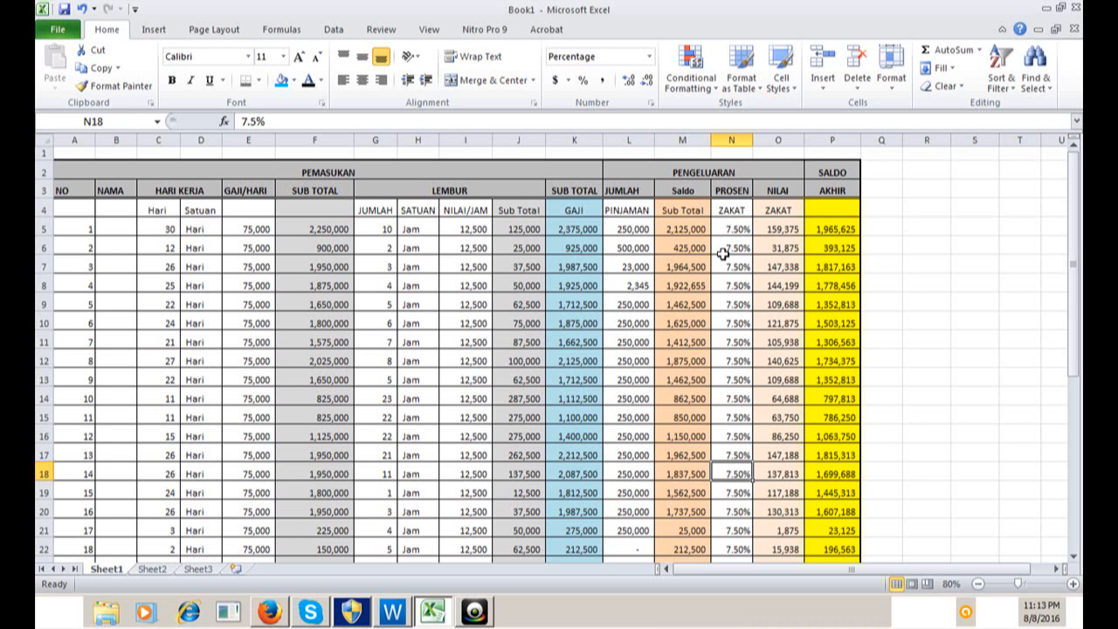
Switch to the WizIQ class window, stop sharing the screen, and dismiss the class settings prompt without choosing a session extension
{"action": "left_click", "coordinate": [393, 612]}
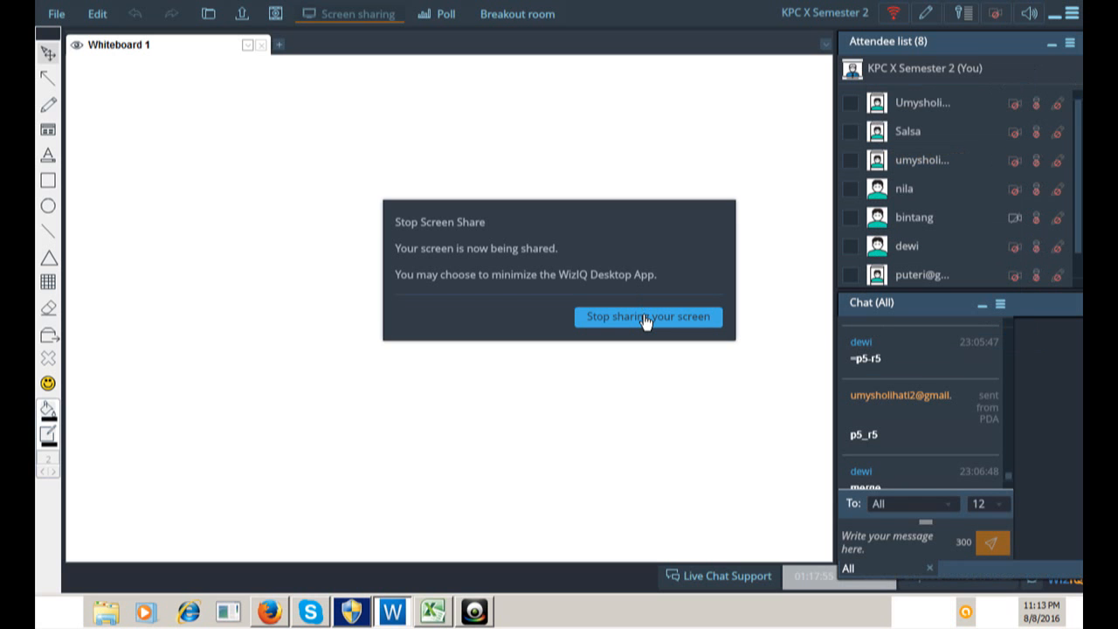
{"action": "left_click", "coordinate": [645, 318]}
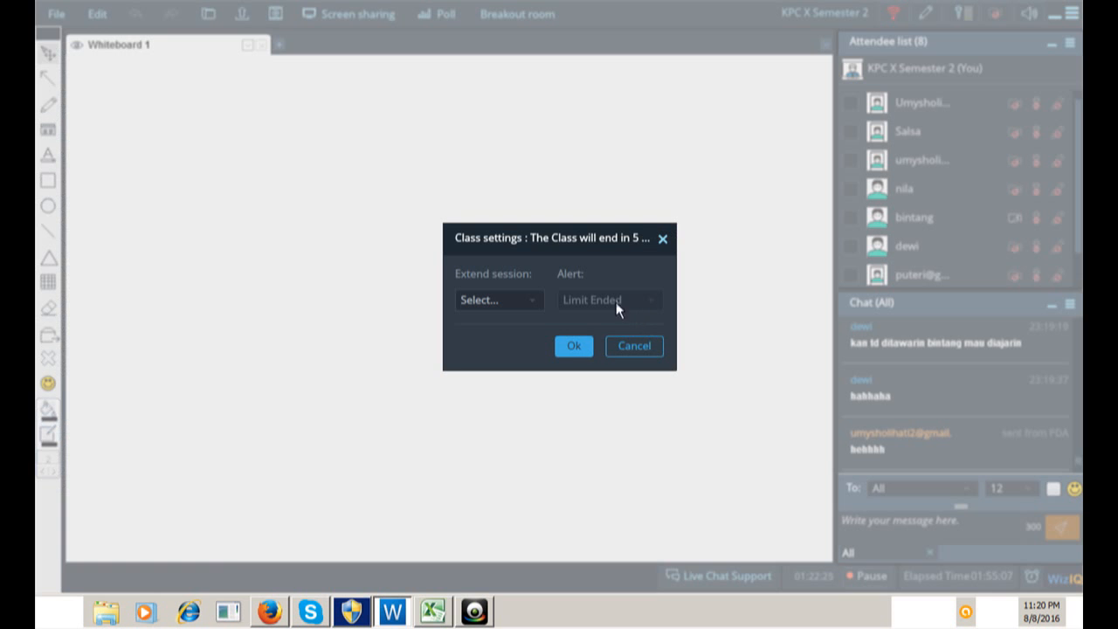
{"action": "left_click", "coordinate": [573, 347]}
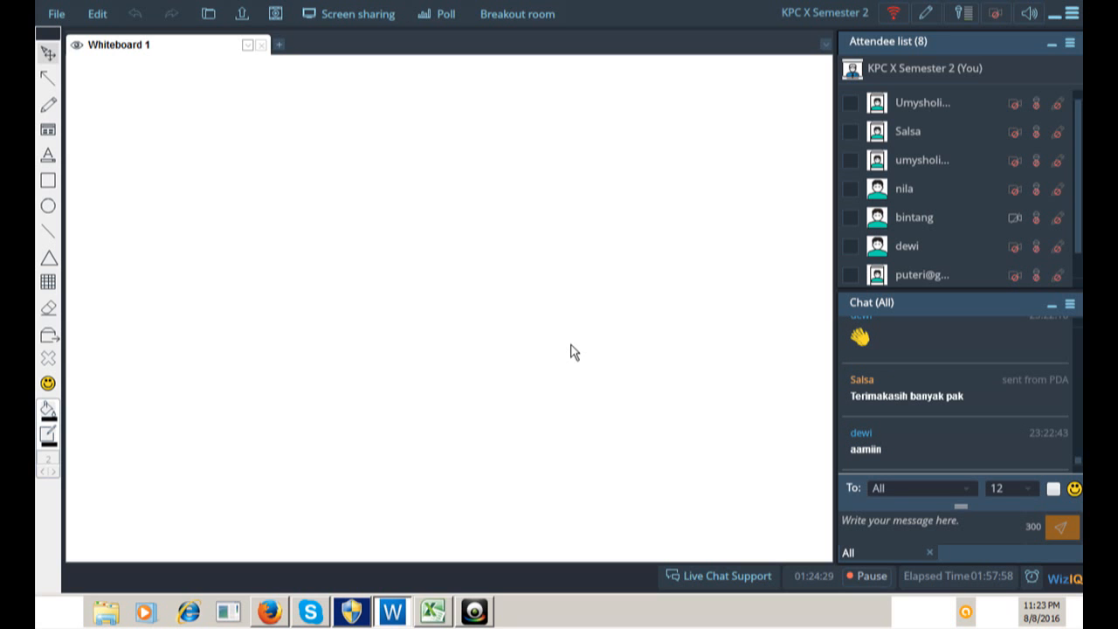
{"action": "left_click", "coordinate": [476, 613]}
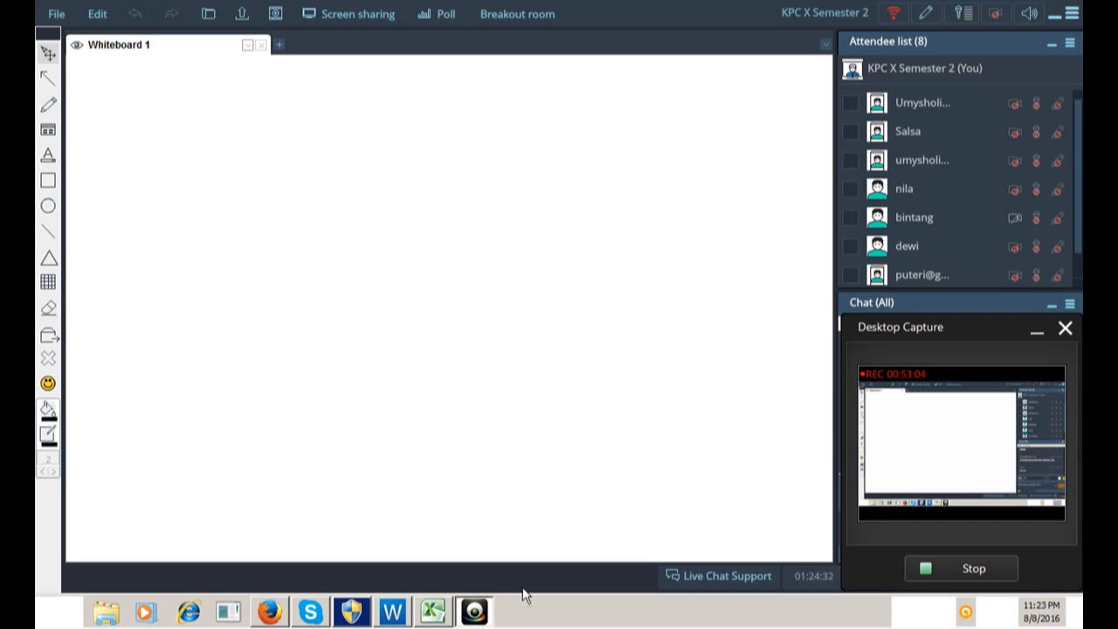